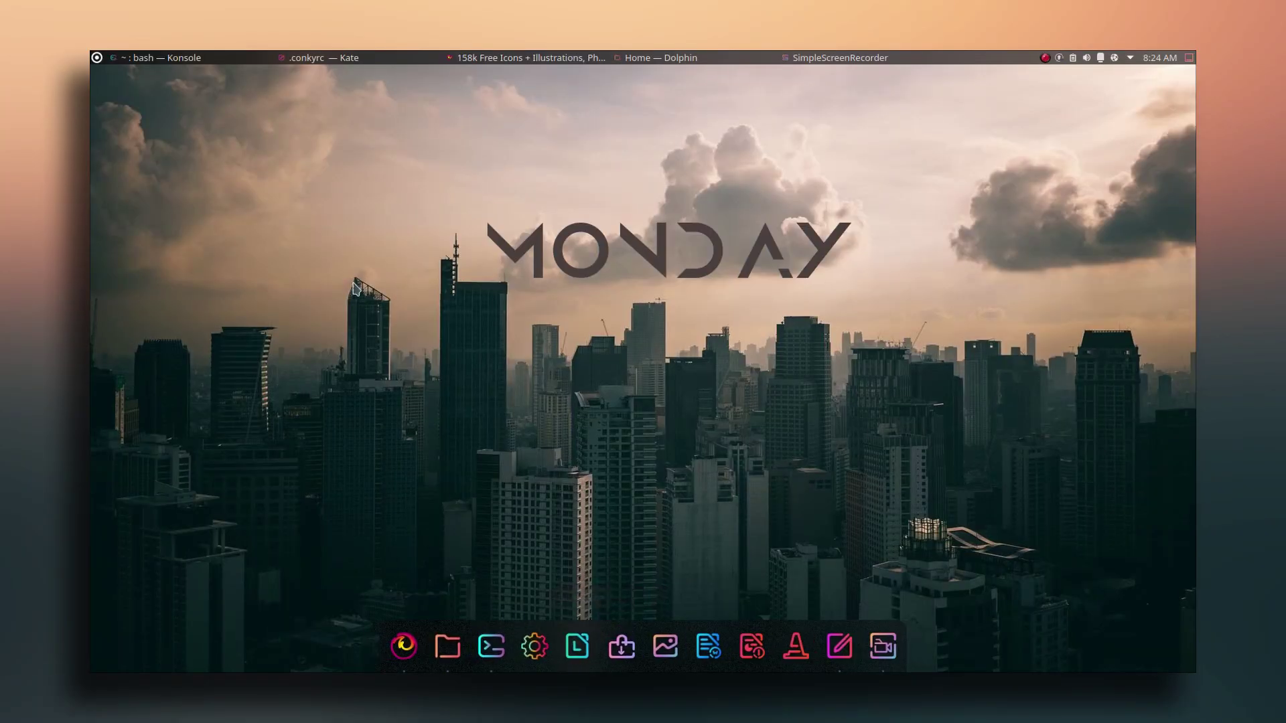
- Preview the application launcher's full app list and the clock's calendar popup
key(super)
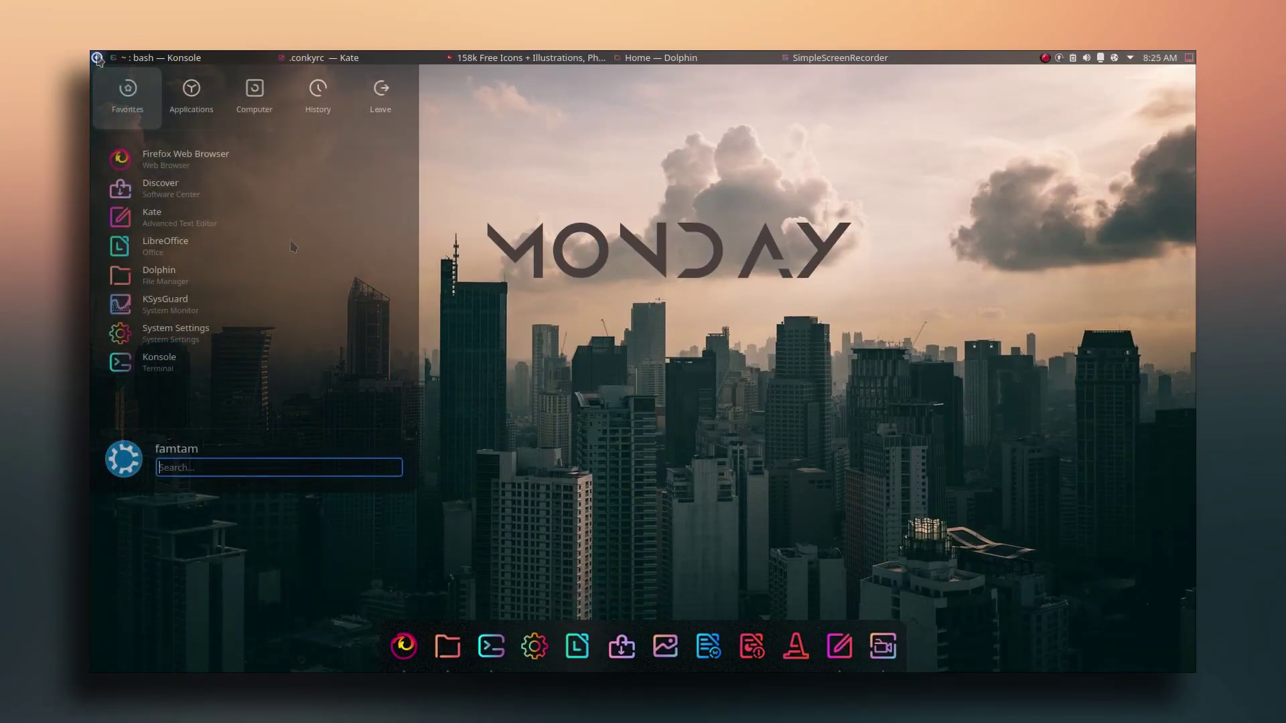
click(198, 114)
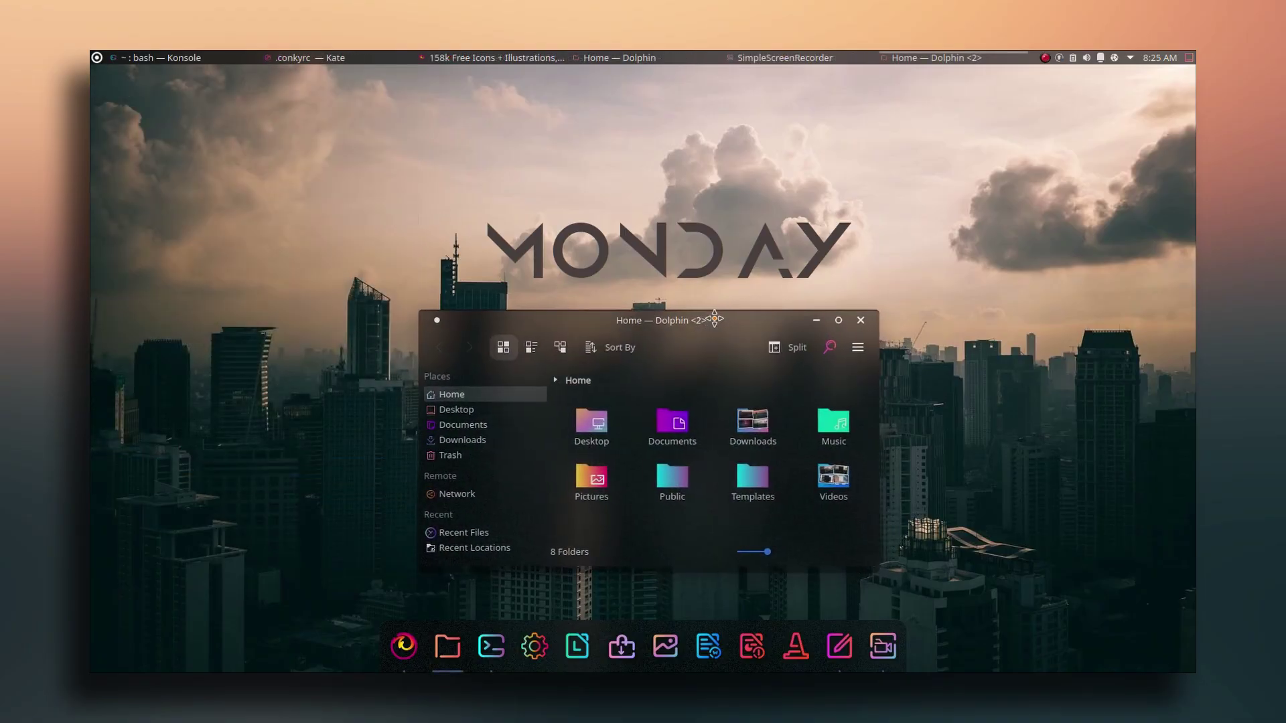
click(1160, 61)
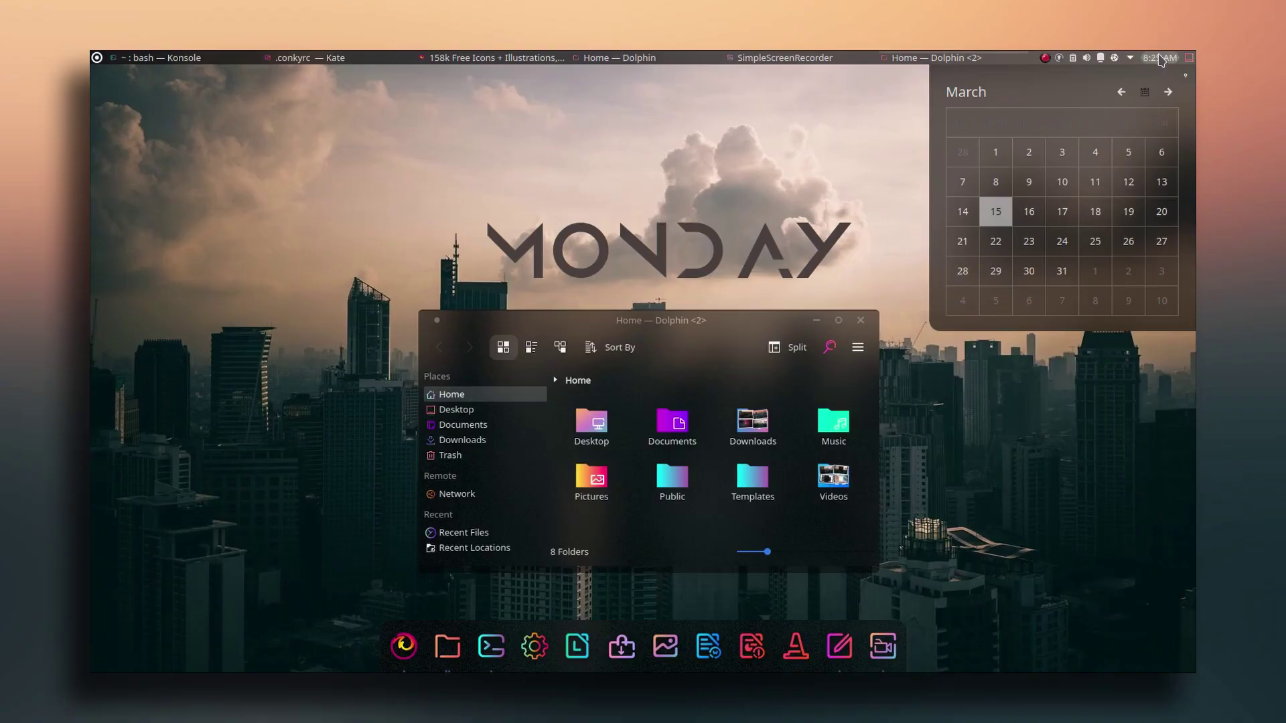
click(1159, 58)
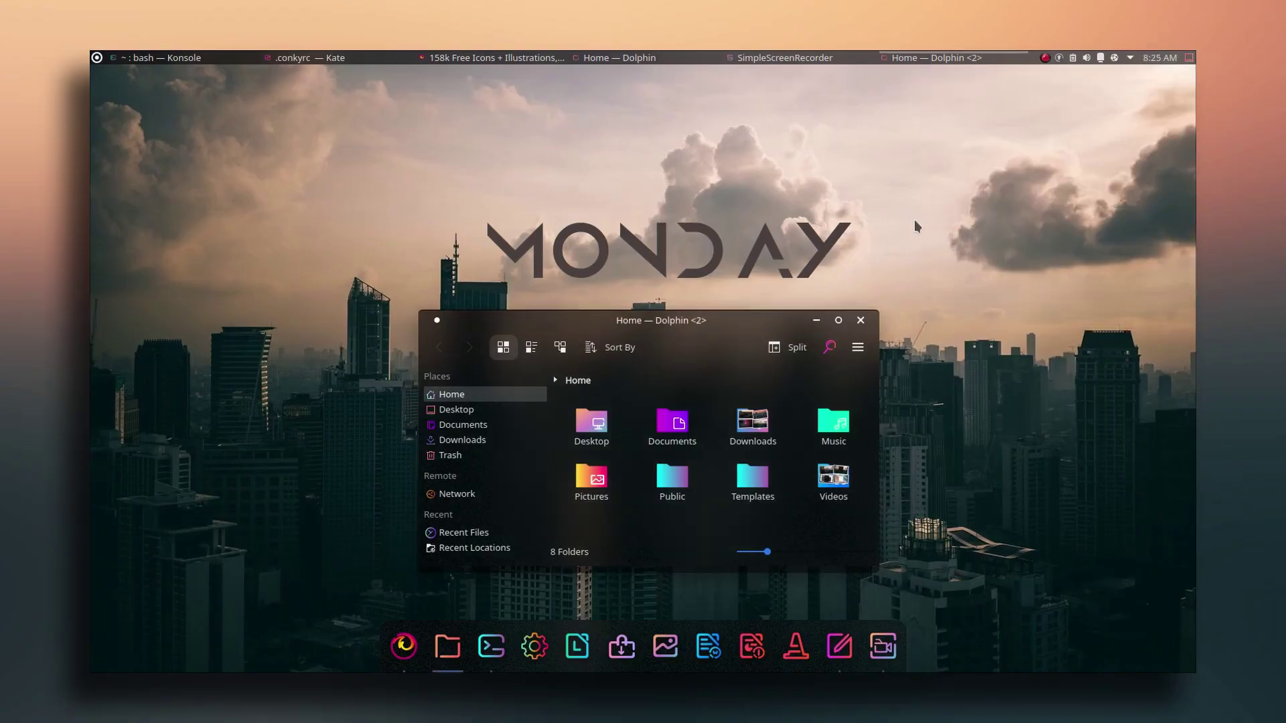
- Minimize the Dolphin and SimpleScreenRecorder windows from the taskbar so the desktop shows
click(816, 320)
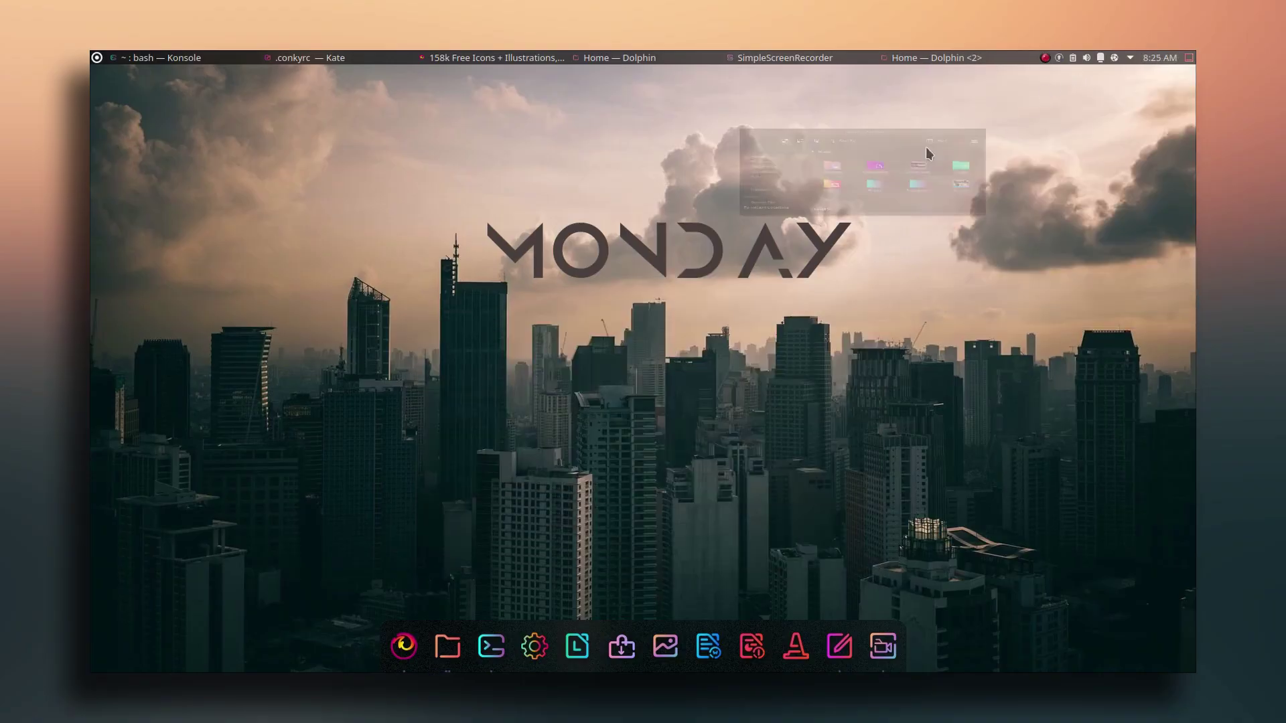
click(1157, 60)
click(1158, 60)
click(792, 58)
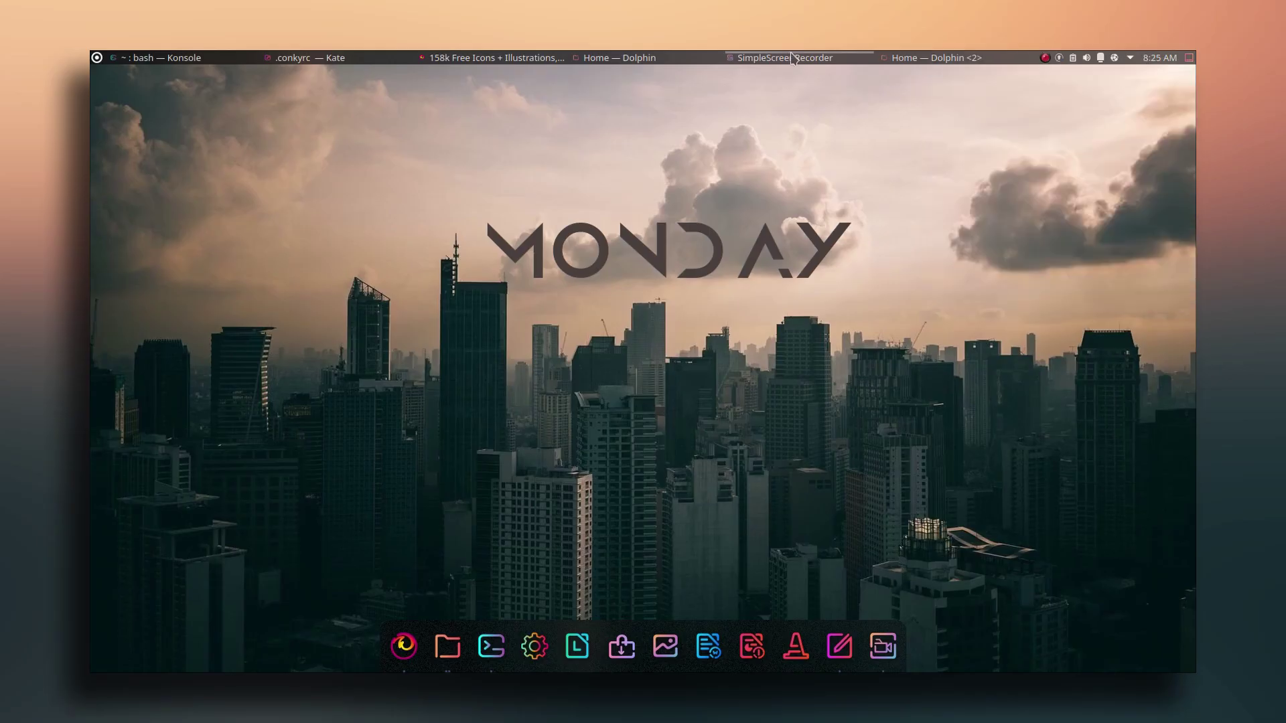
click(792, 59)
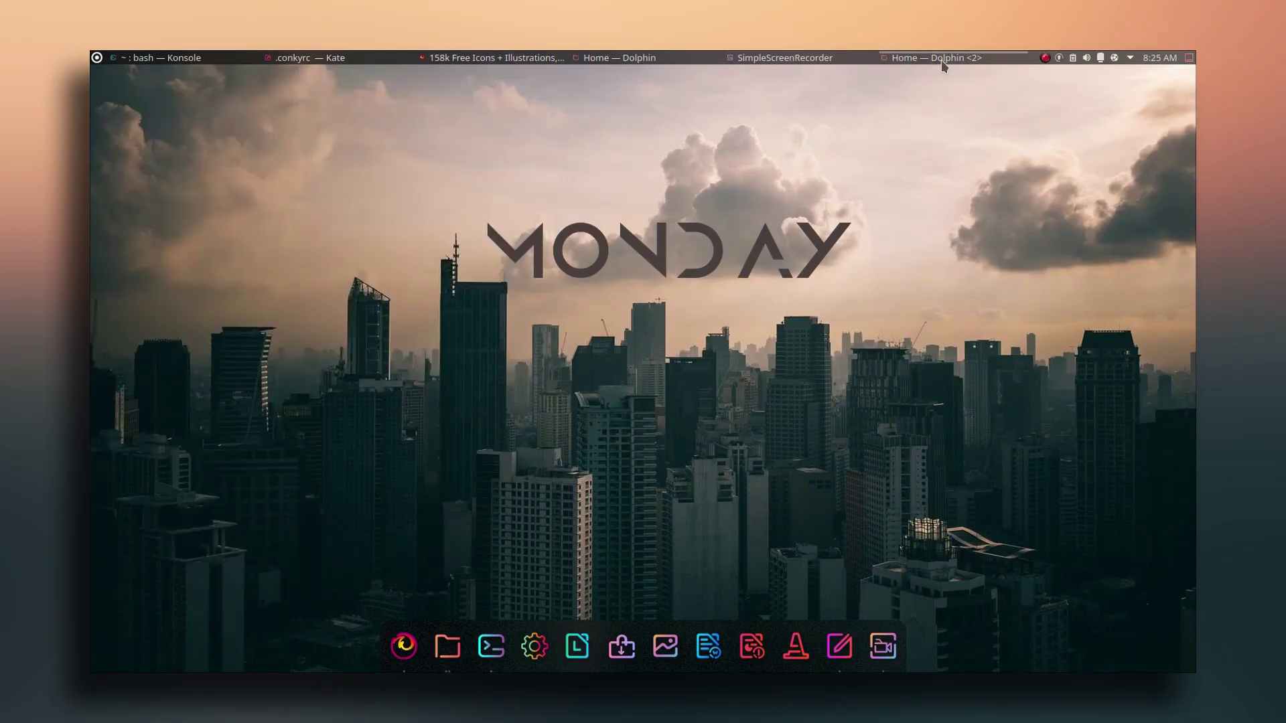
click(942, 59)
click(942, 59)
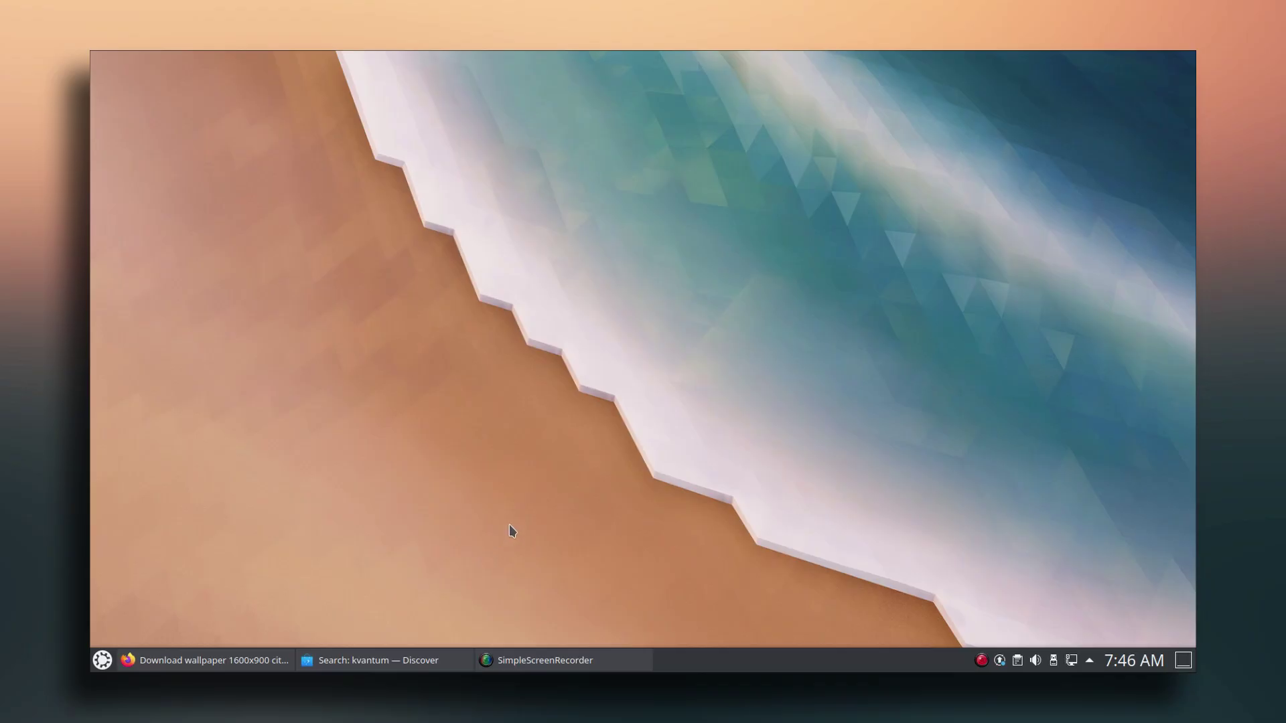
- Save the full-size 1600x900 city buildings aerial view image from Firefox to Downloads
click(201, 660)
scroll(771, 362, down, 4)
scroll(1004, 355, up, 3)
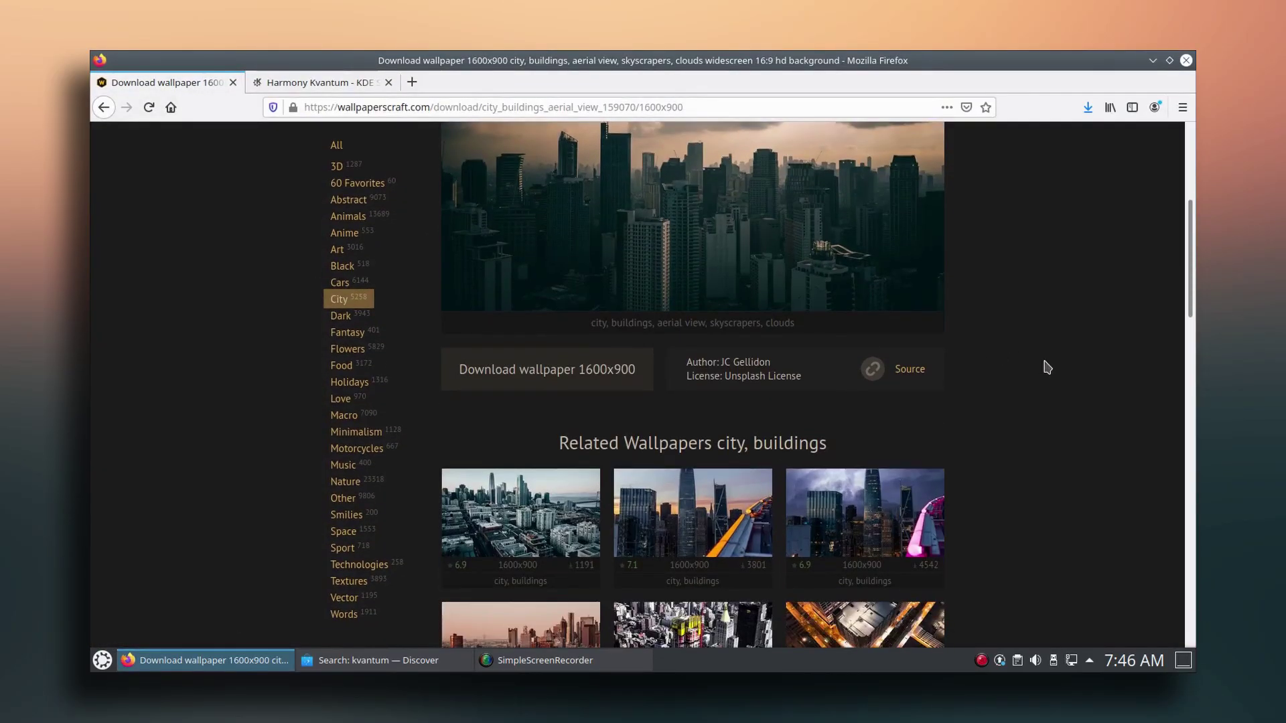
scroll(649, 315, up, 3)
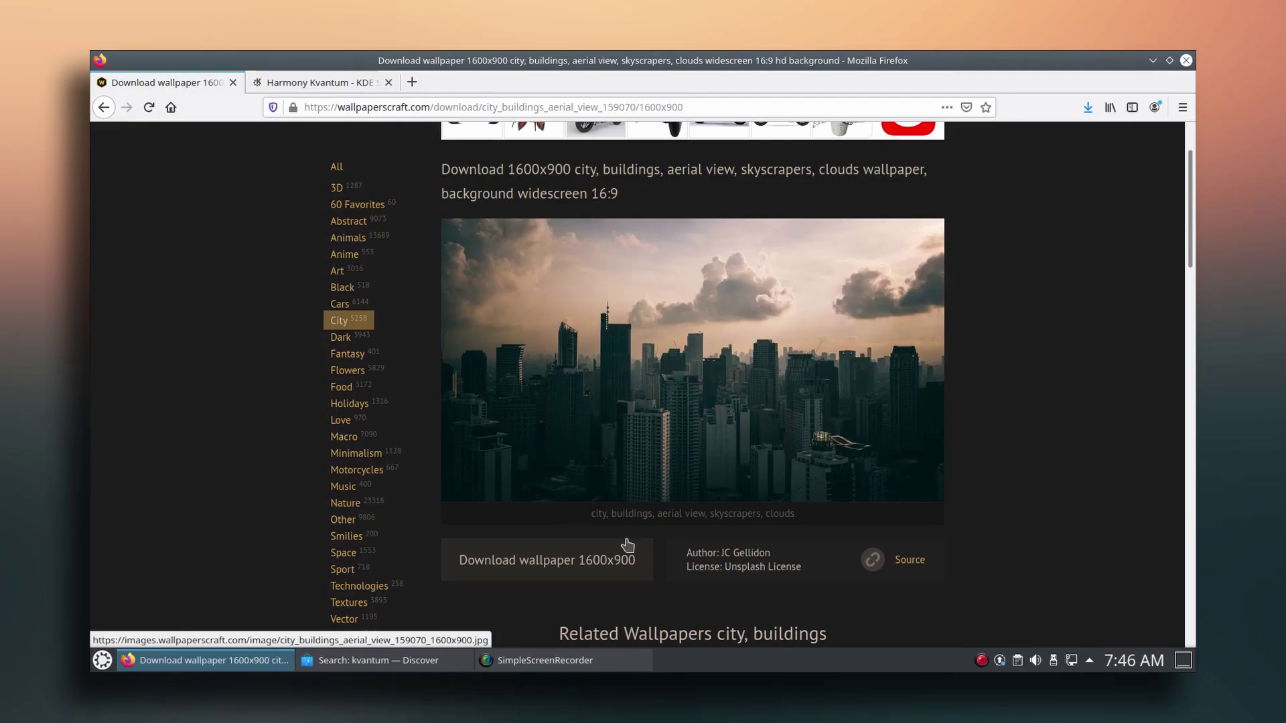
click(537, 569)
right_click(548, 292)
click(597, 340)
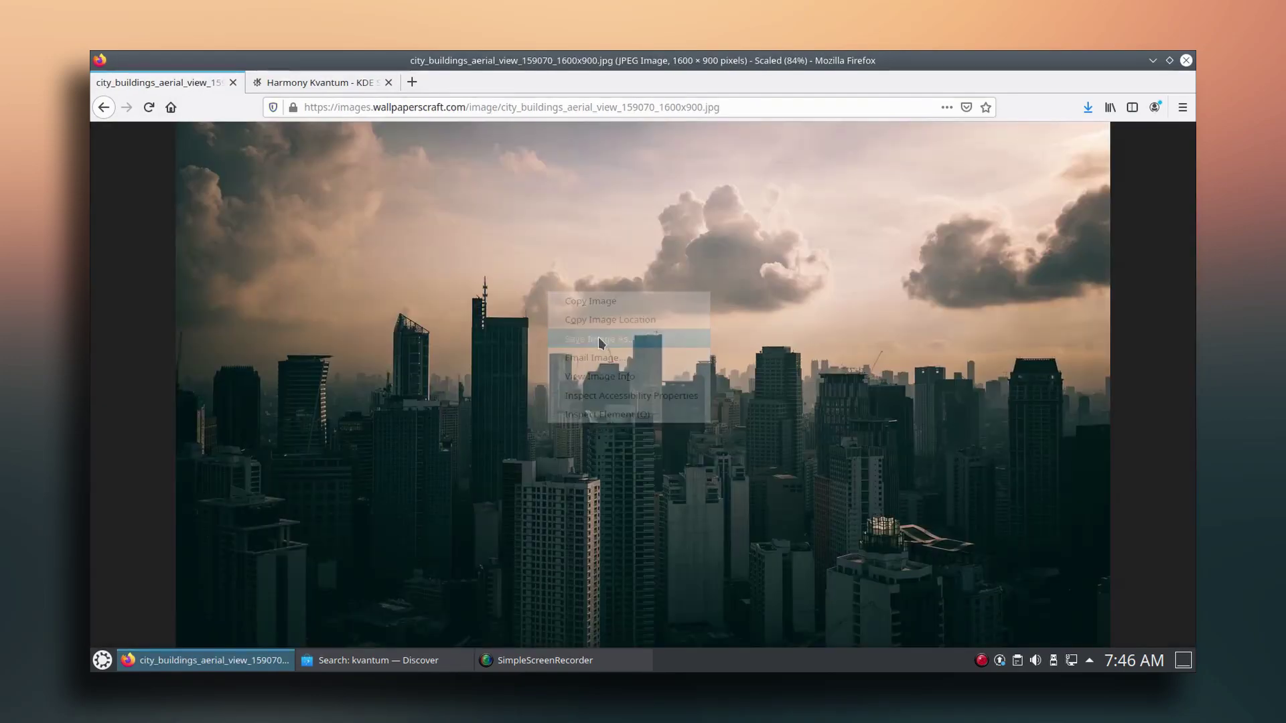
click(992, 634)
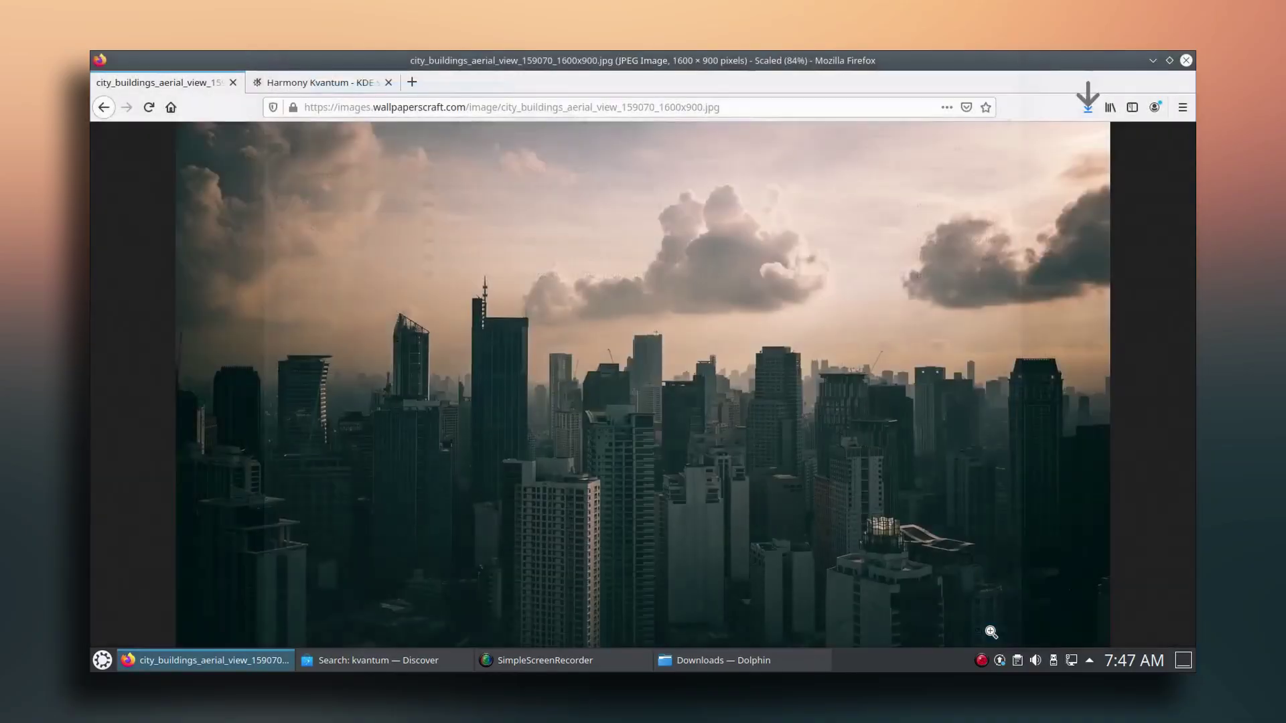
- Go back to the wallpaper download page and minimize Firefox
click(104, 108)
scroll(215, 348, down, 10)
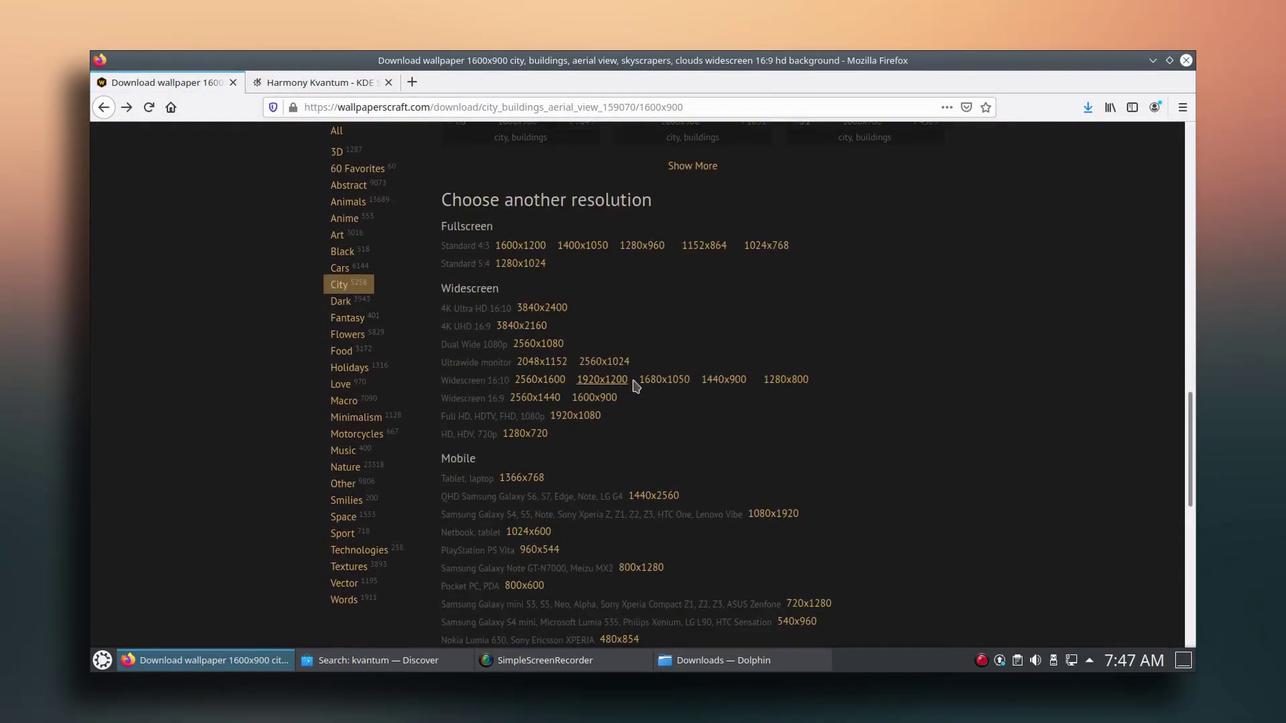
scroll(631, 387, down, 5)
scroll(553, 260, up, 5)
scroll(917, 315, up, 15)
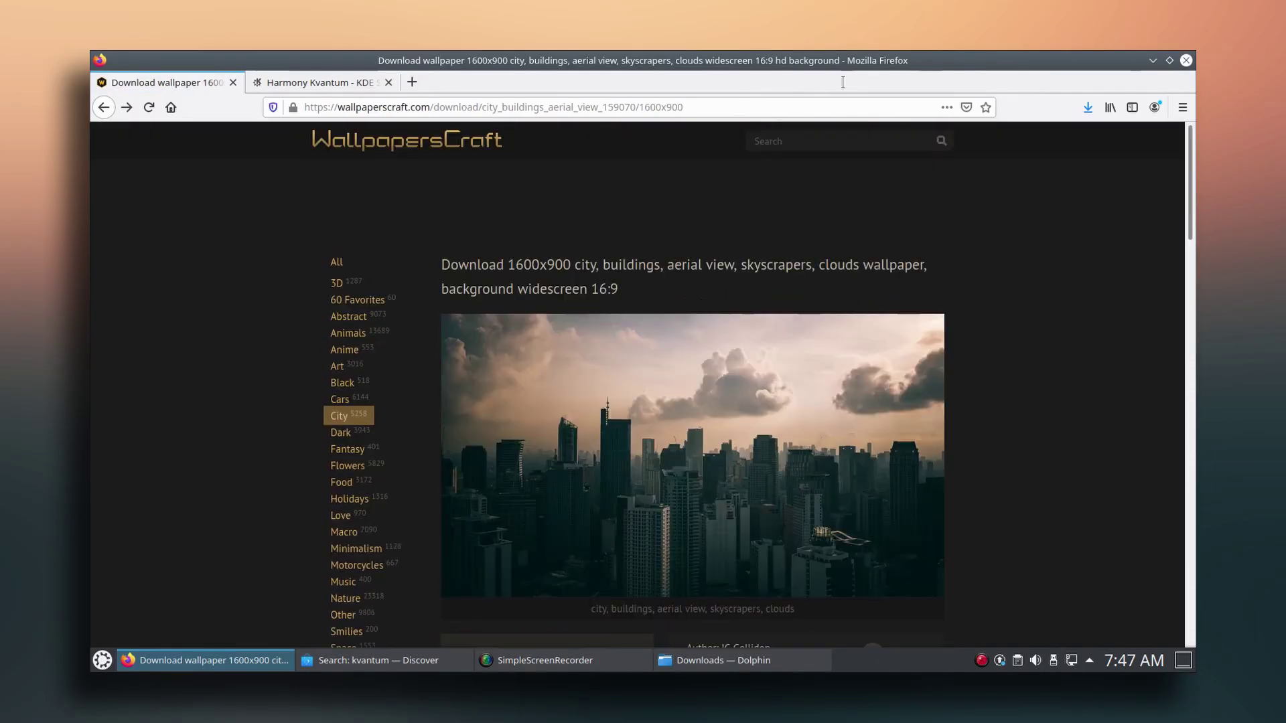
click(1153, 60)
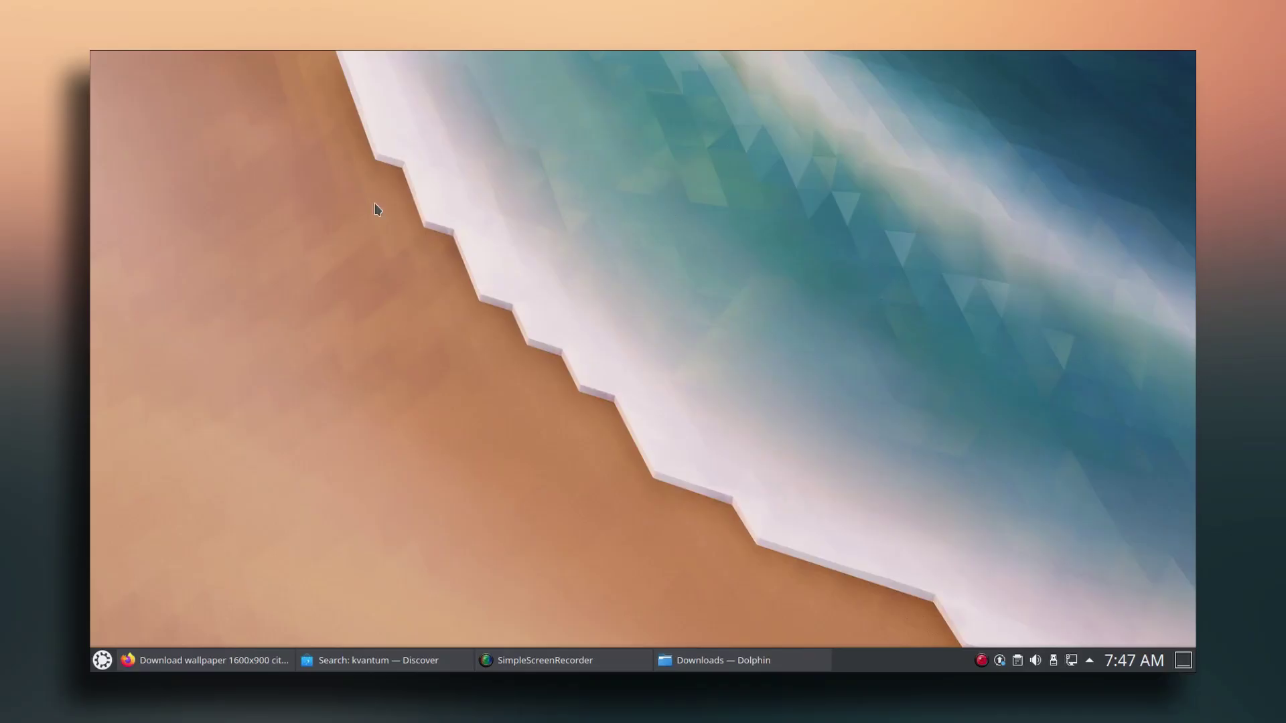
- Add city_buildings_aerial_view_159070_1600x900.jpg from Downloads to the desktop wallpaper choices
right_click(570, 227)
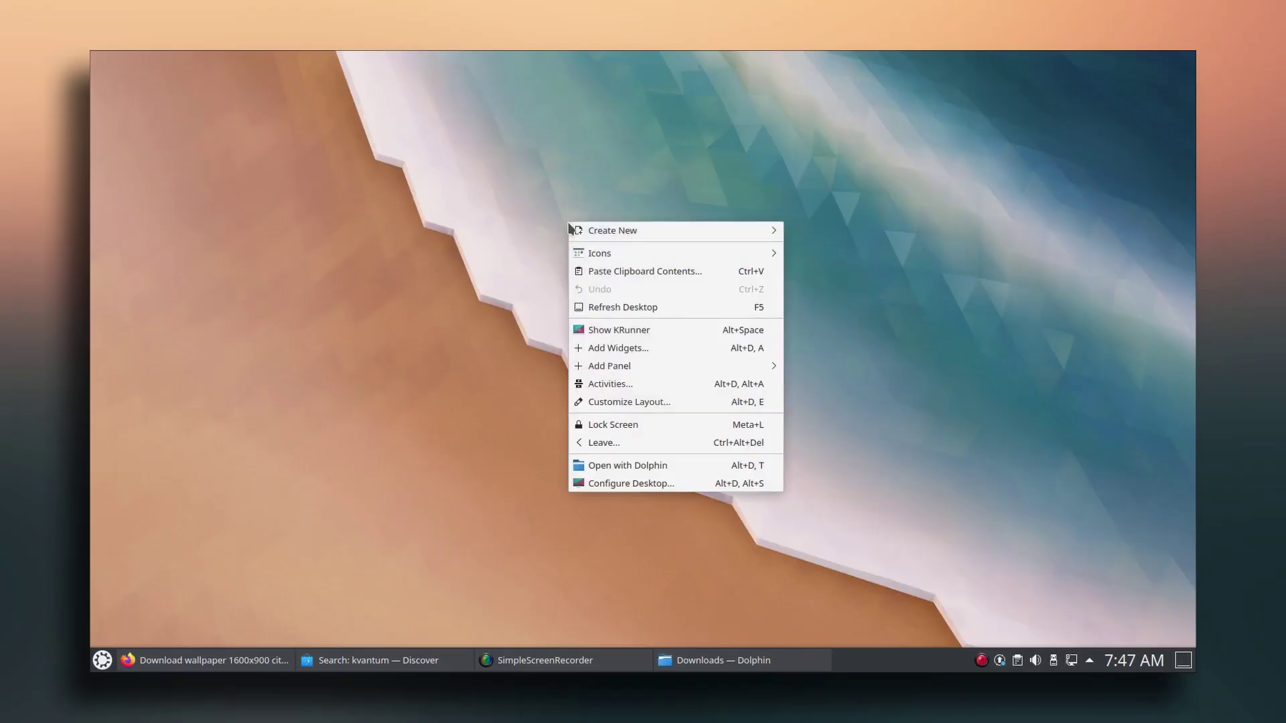
click(639, 483)
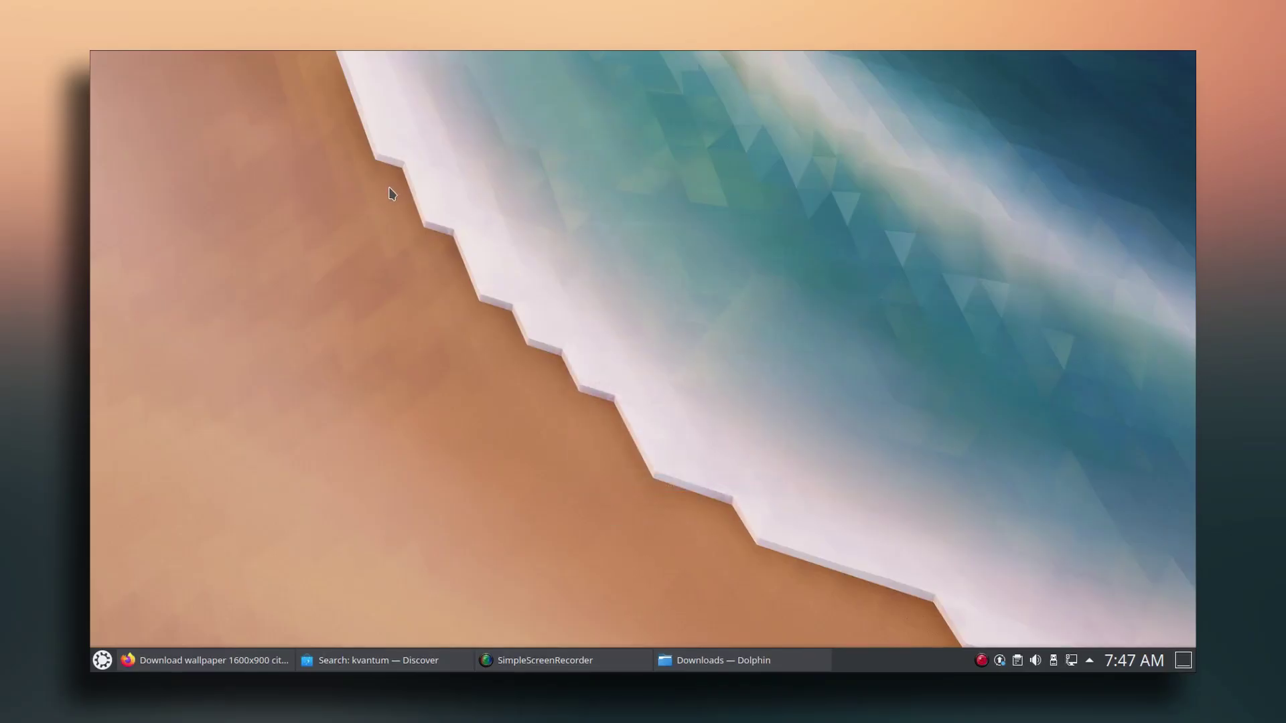
click(712, 495)
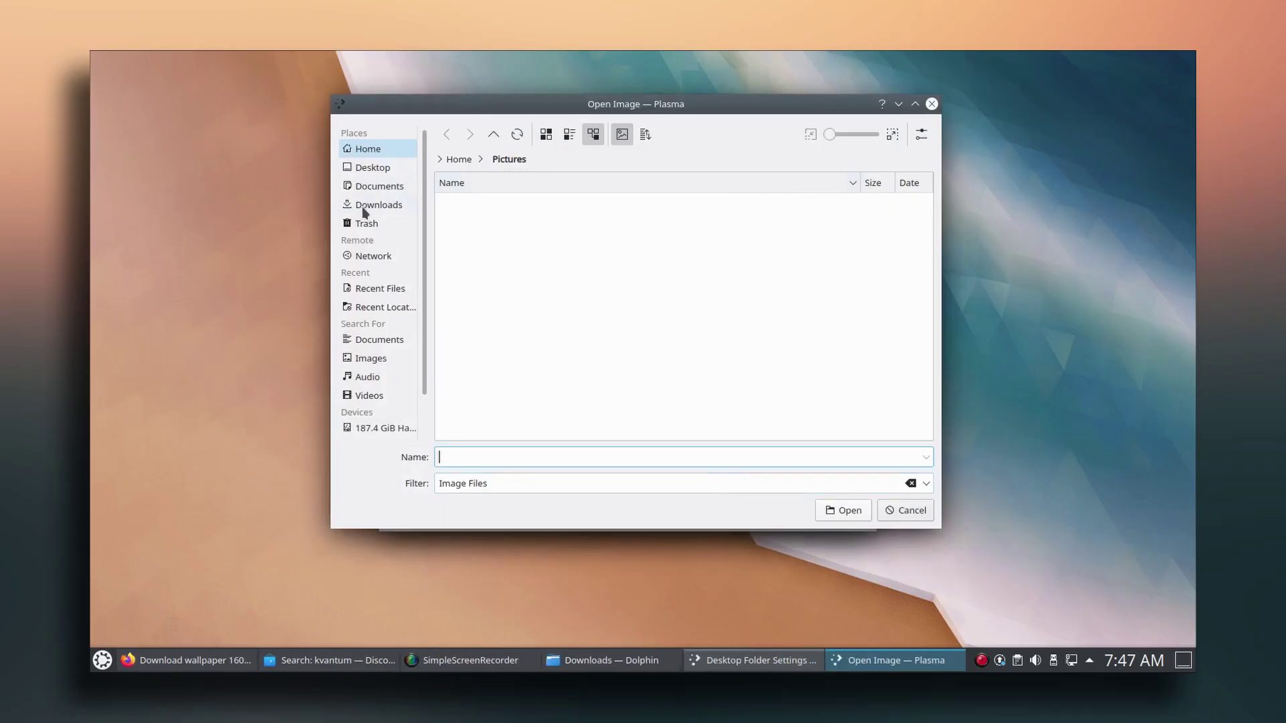
click(363, 205)
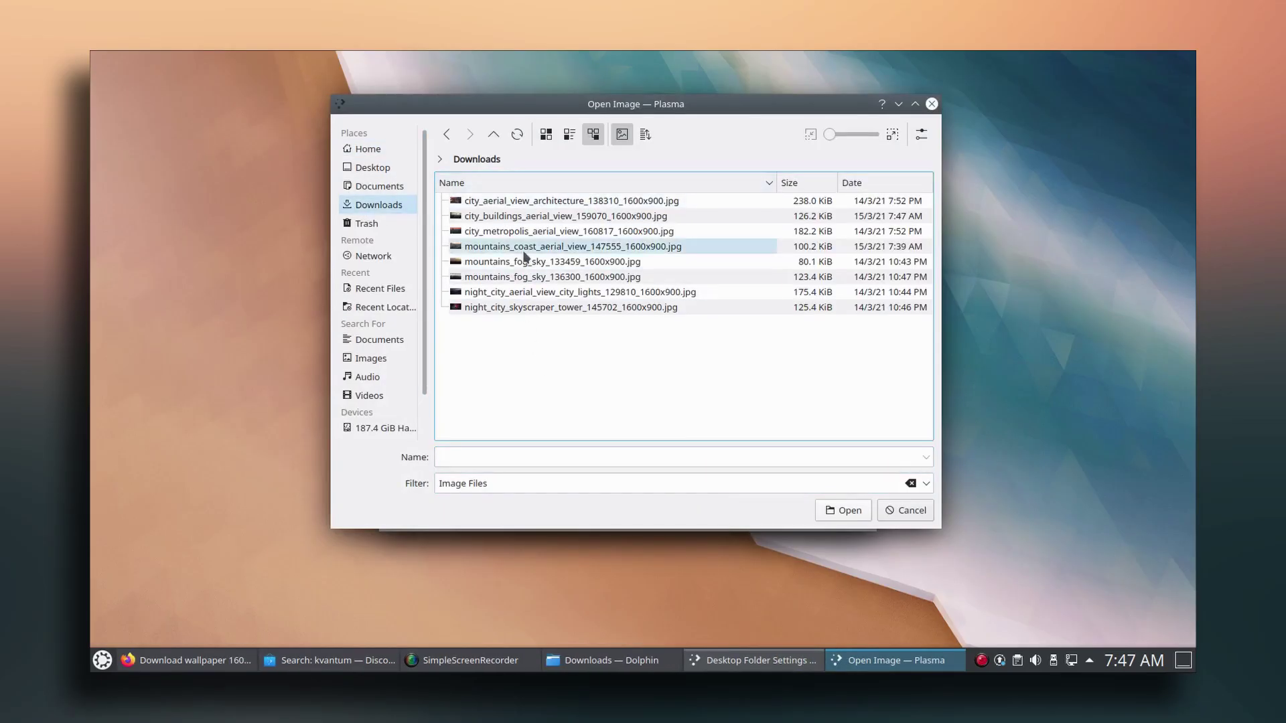
click(808, 223)
scroll(807, 223, up, 3)
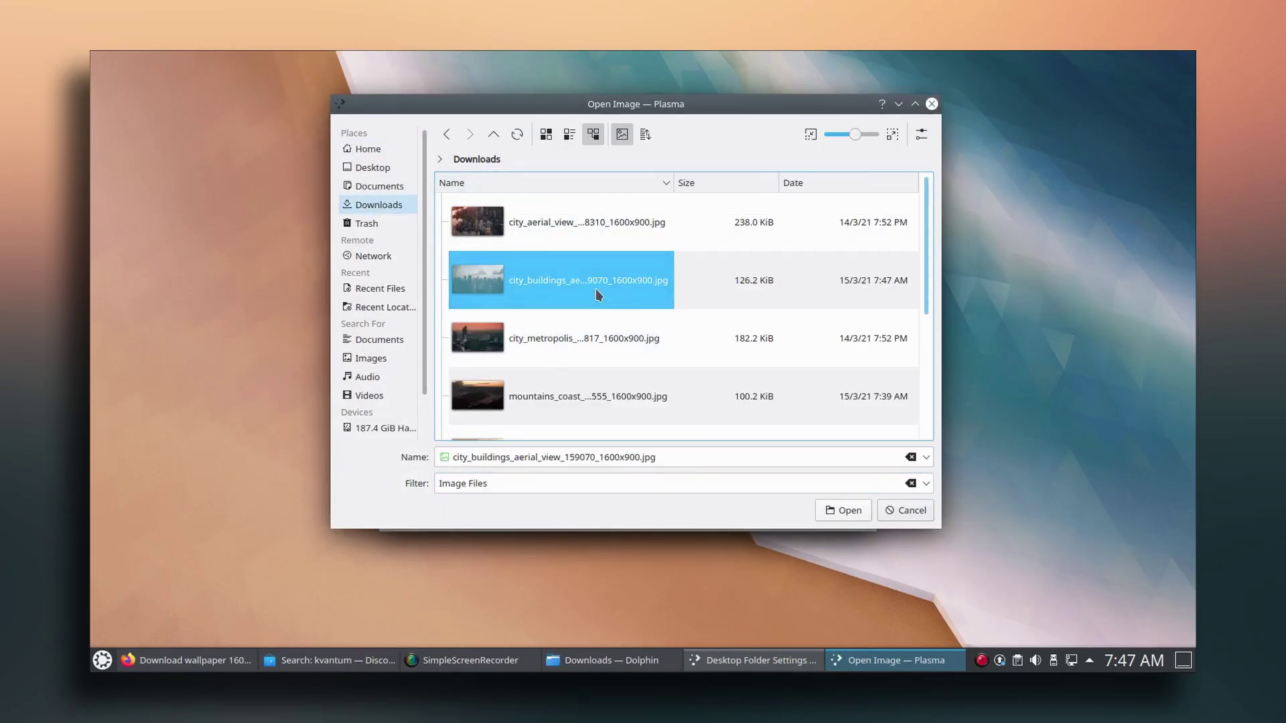
click(845, 510)
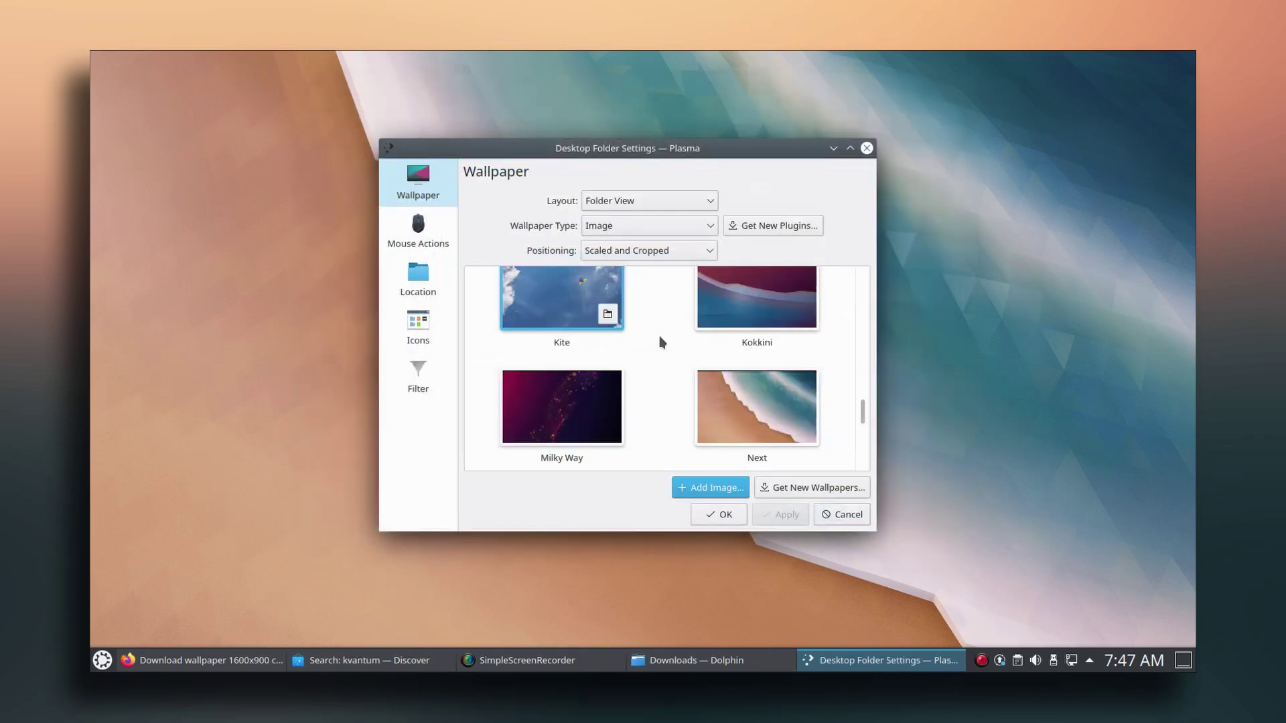
- Select the city buildings image as wallpaper, apply it and close the desktop settings
scroll(737, 368, up, 1)
drag(868, 393, 867, 279)
click(562, 316)
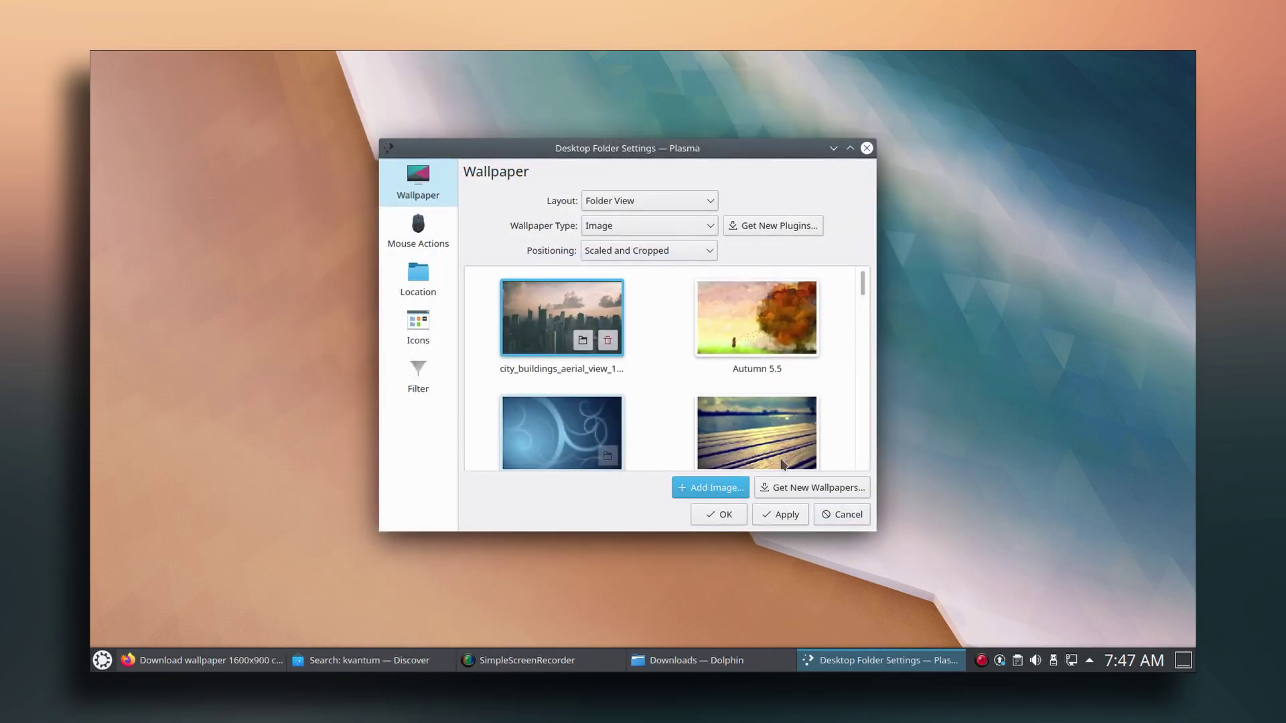
click(762, 515)
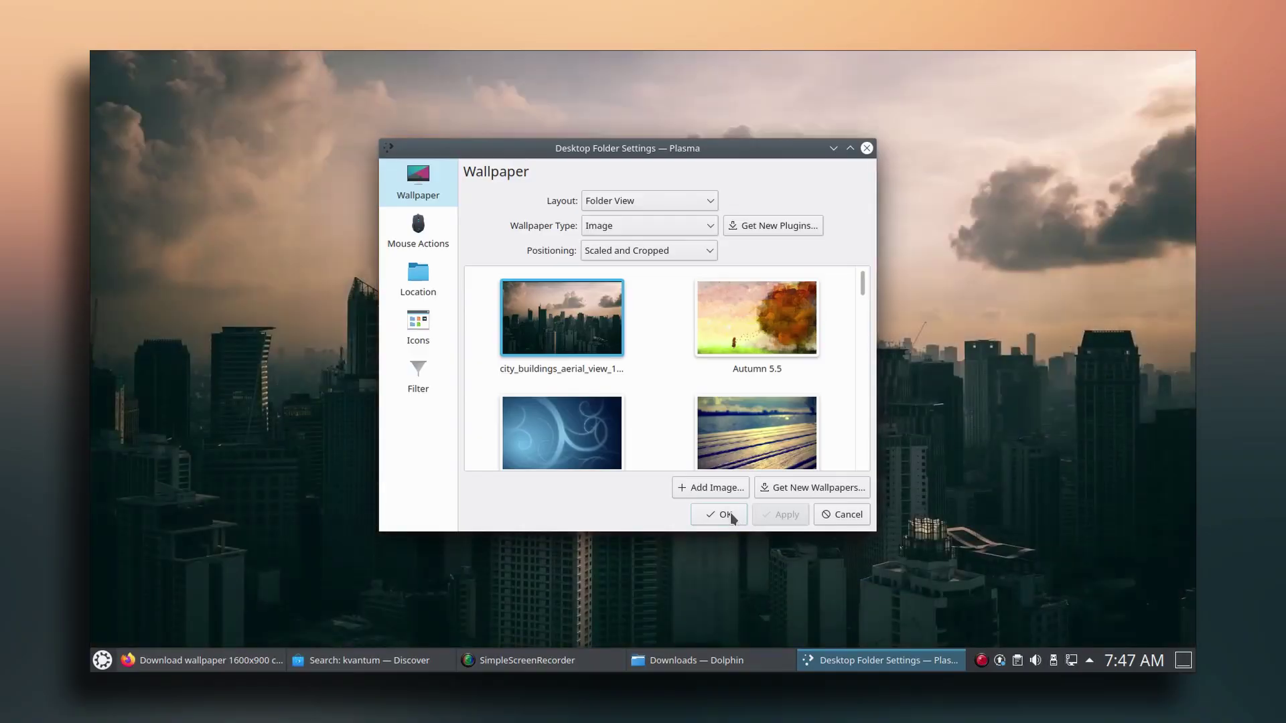
click(730, 513)
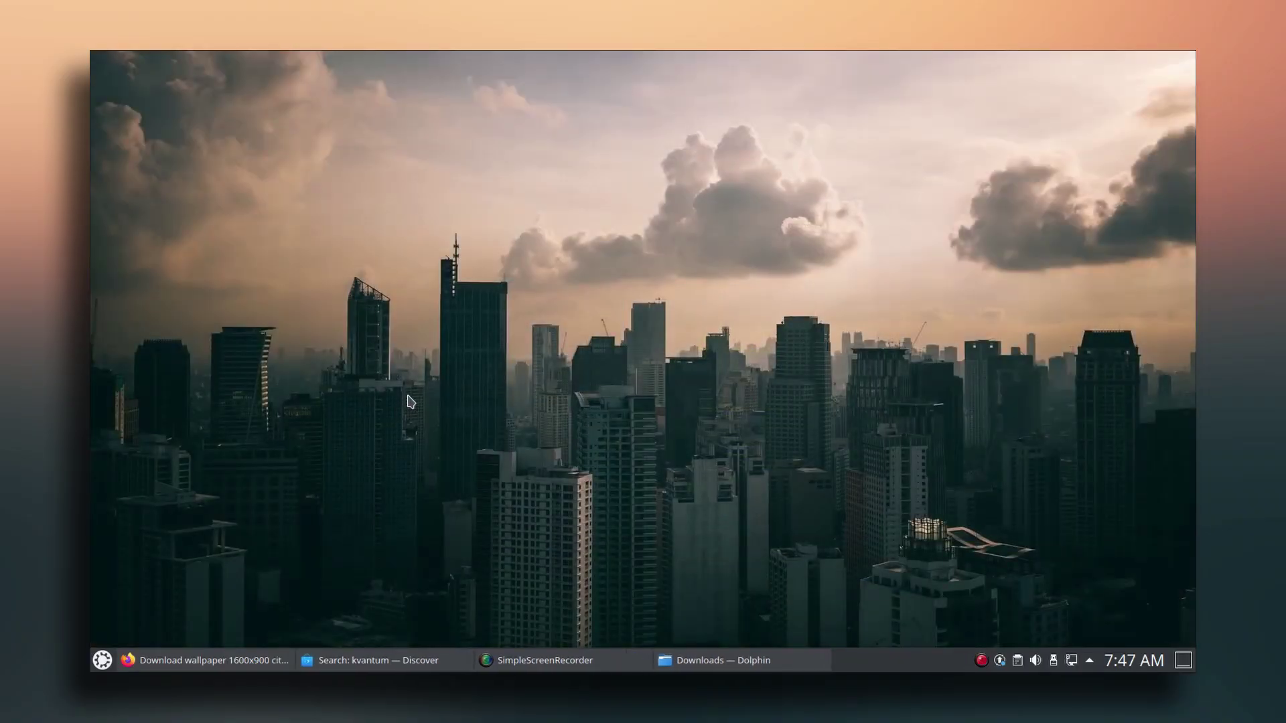
- In System Settings, download and install the Harmony global theme, authenticating with the password
click(102, 660)
click(175, 488)
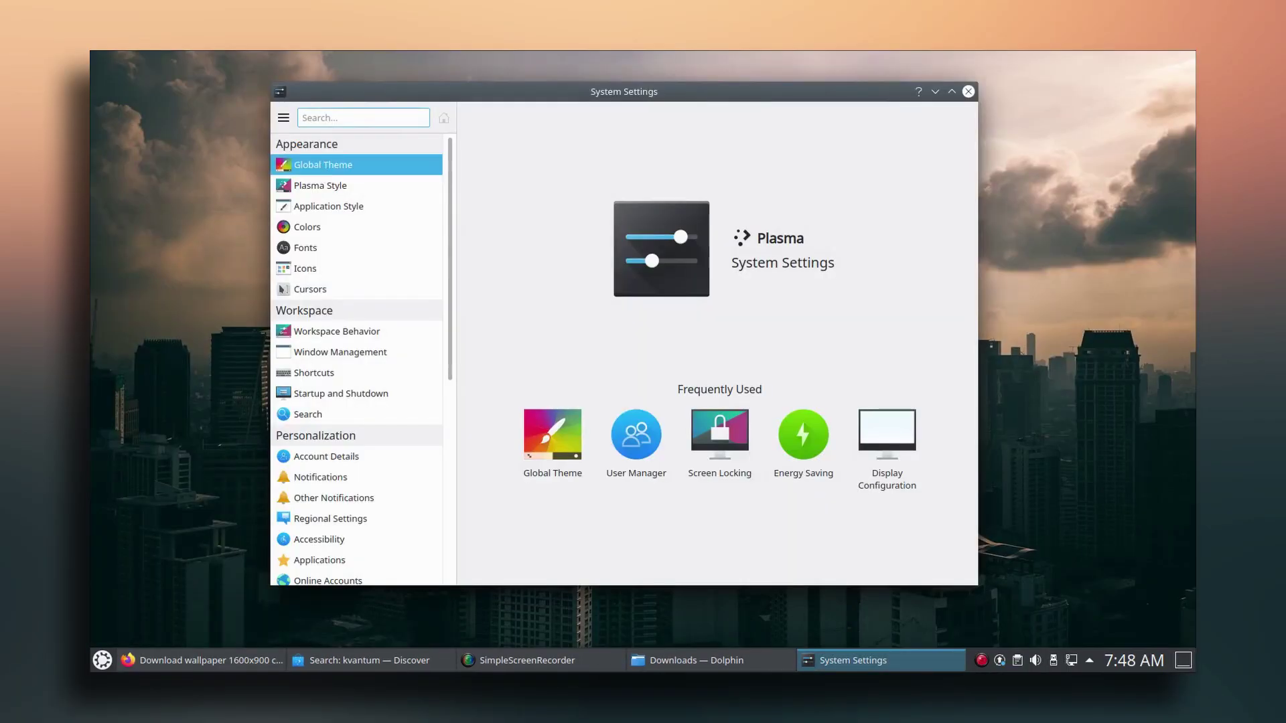
click(319, 168)
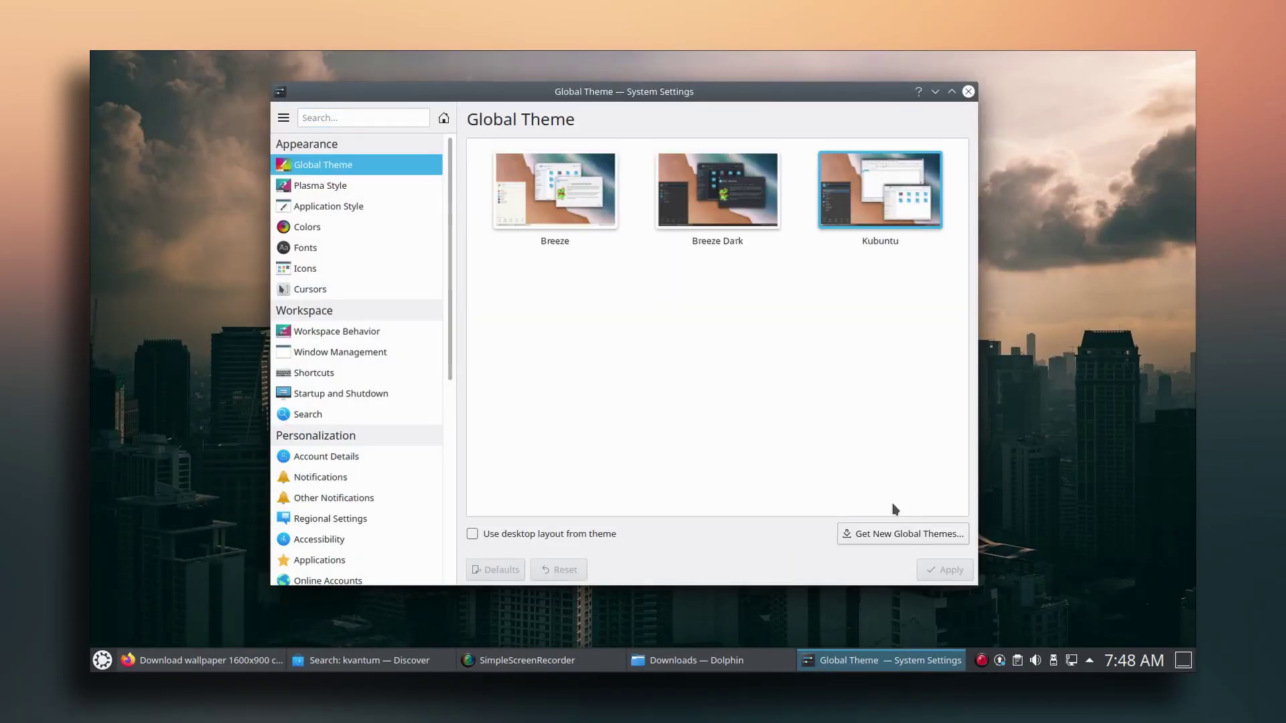
click(909, 536)
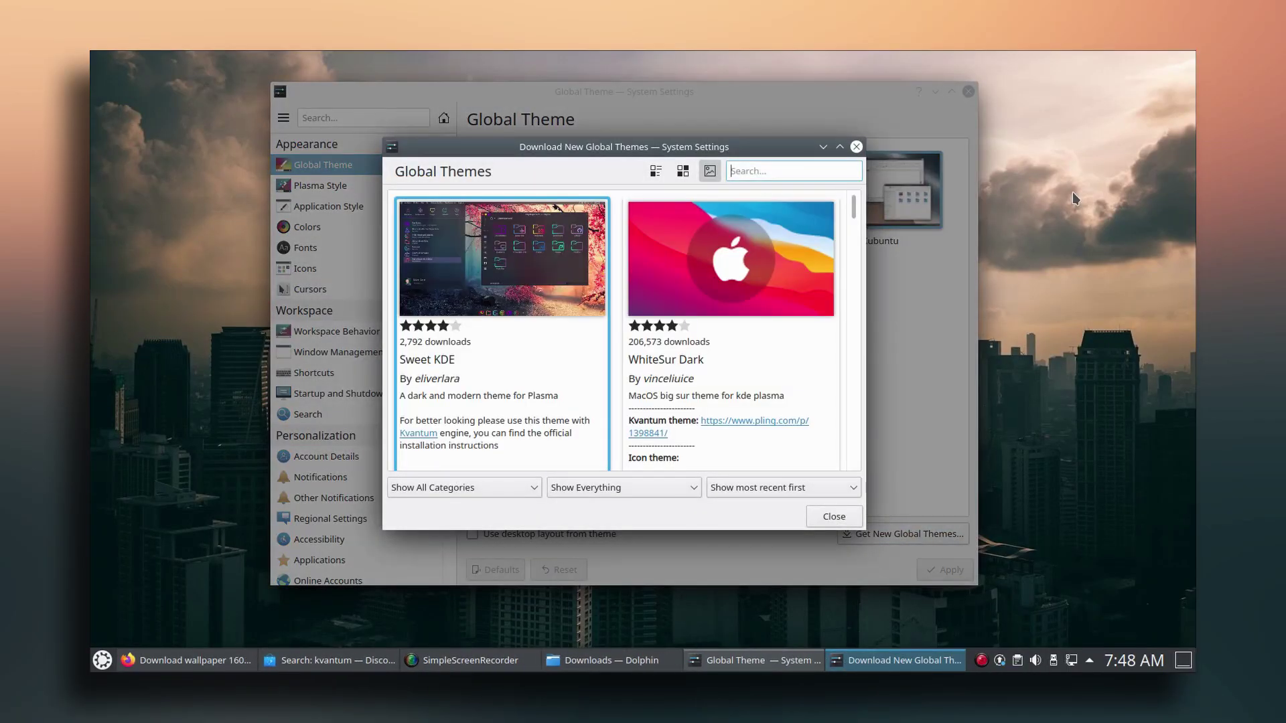
text(harmony)
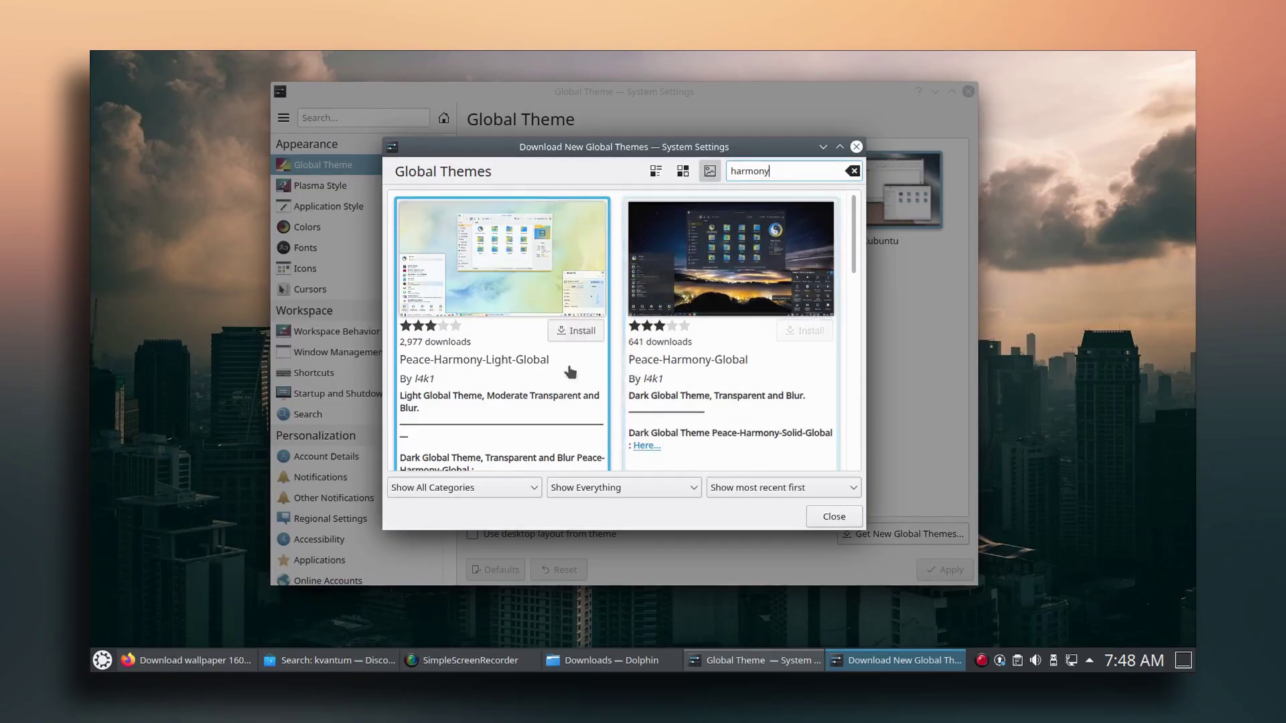
scroll(614, 316, down, 4)
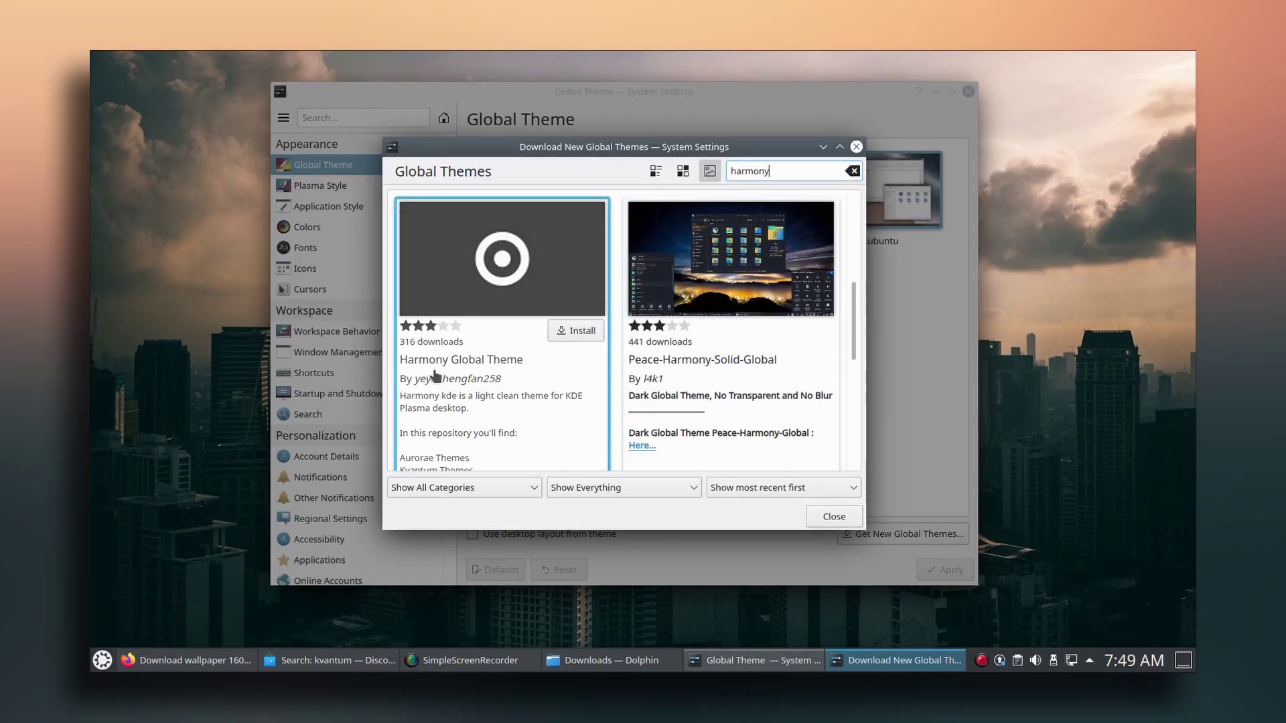
click(585, 334)
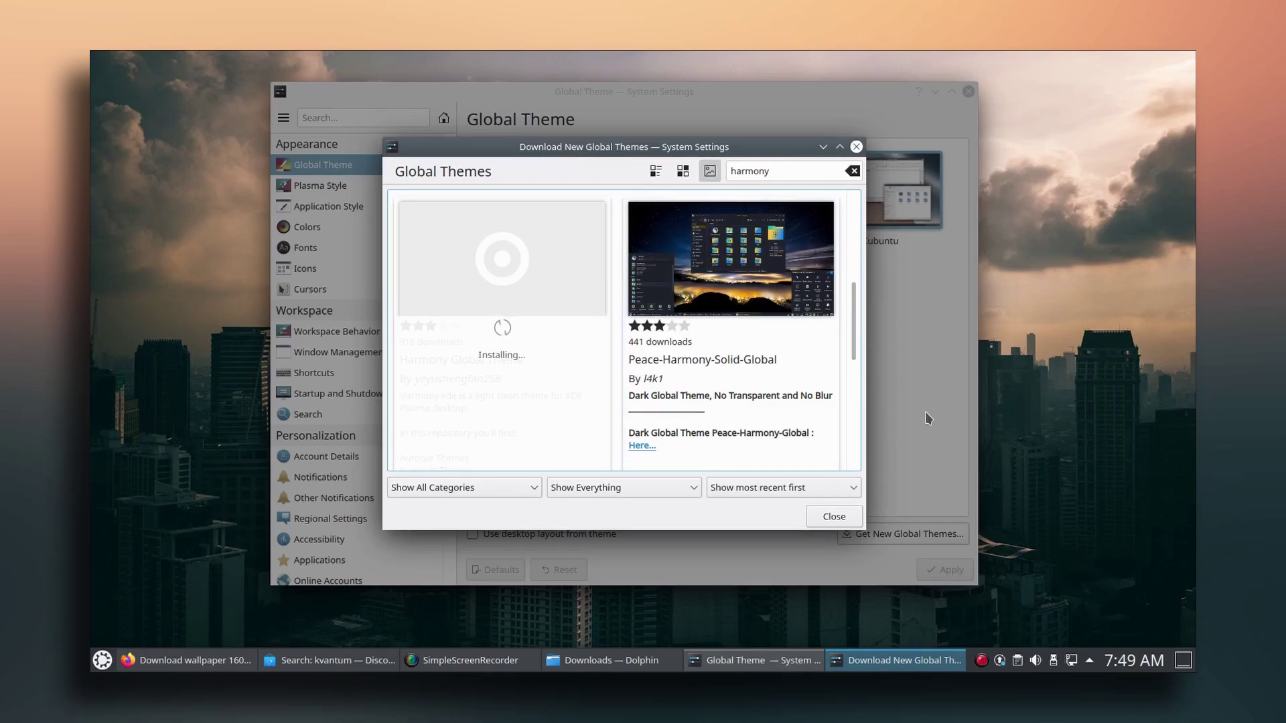
text(•)
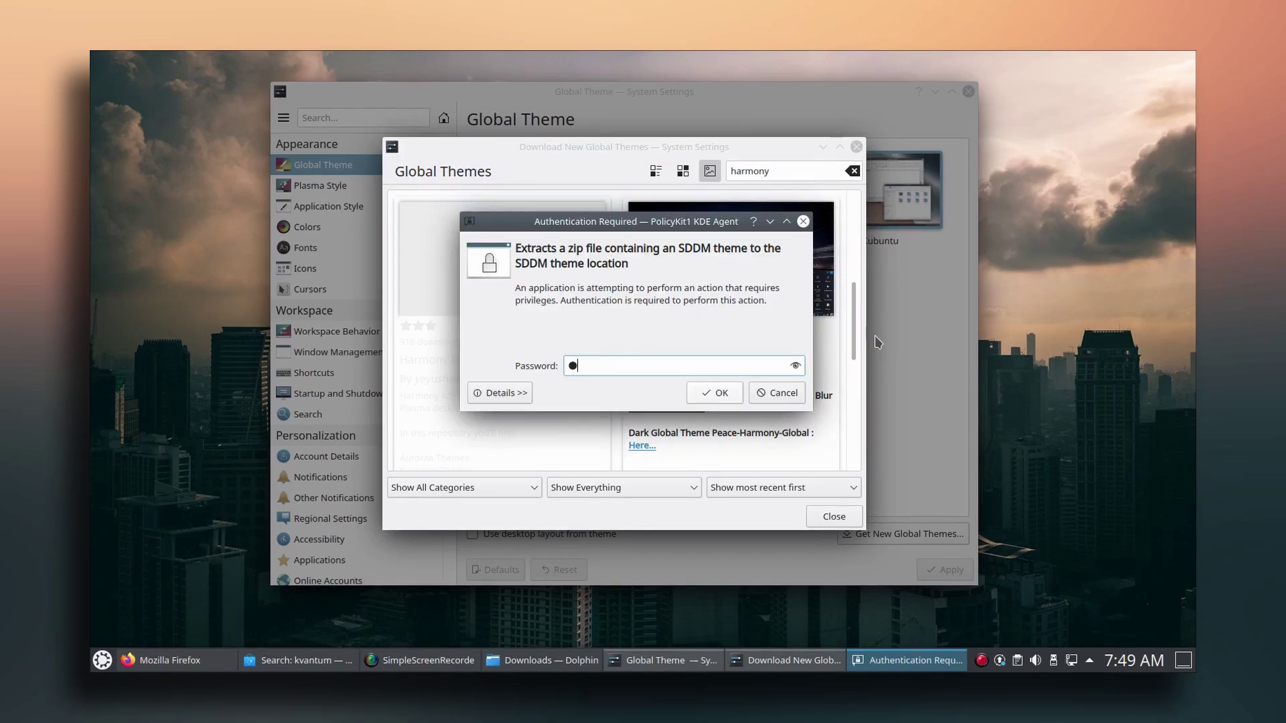
key(Return)
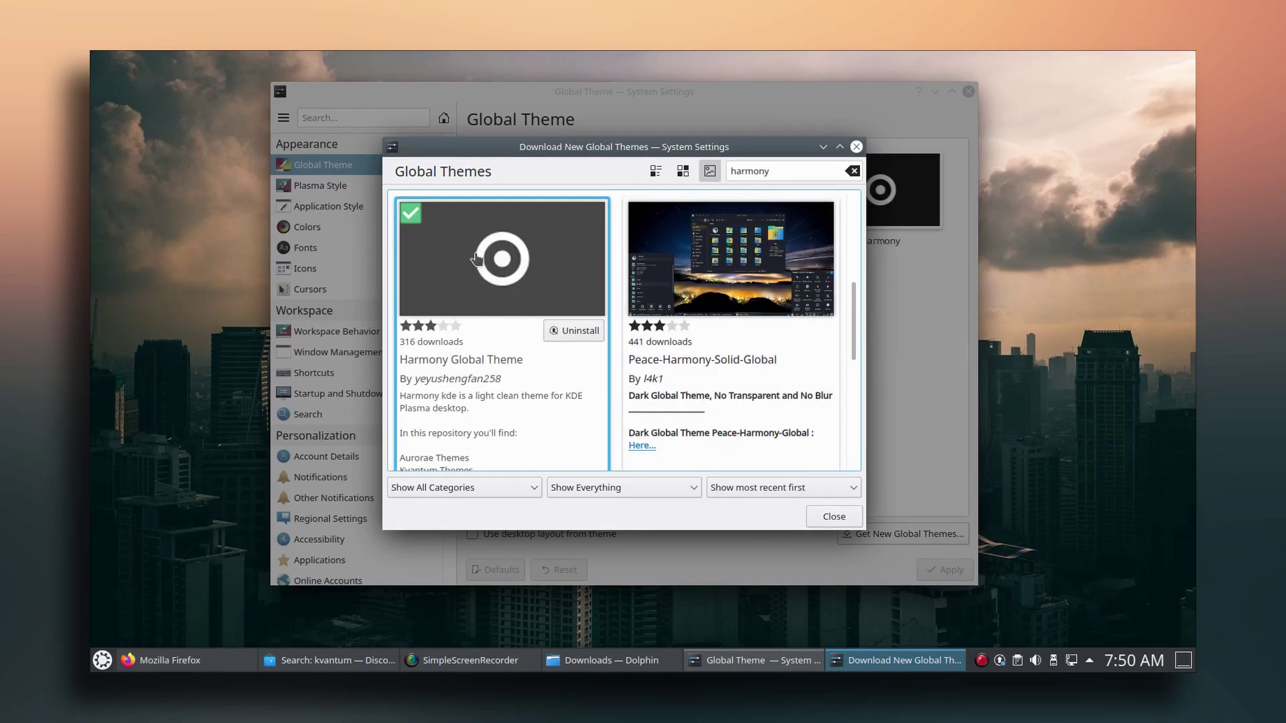
- Select Harmony on the Global Theme page and apply it
click(856, 146)
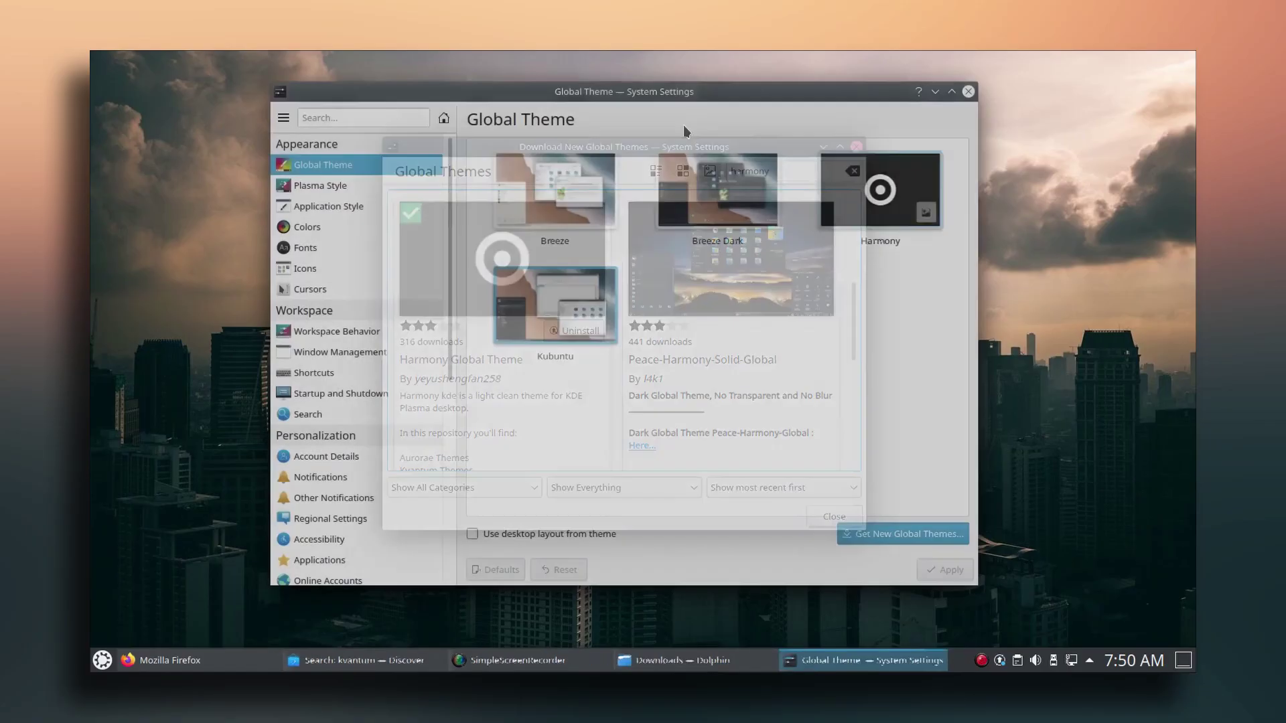
click(872, 195)
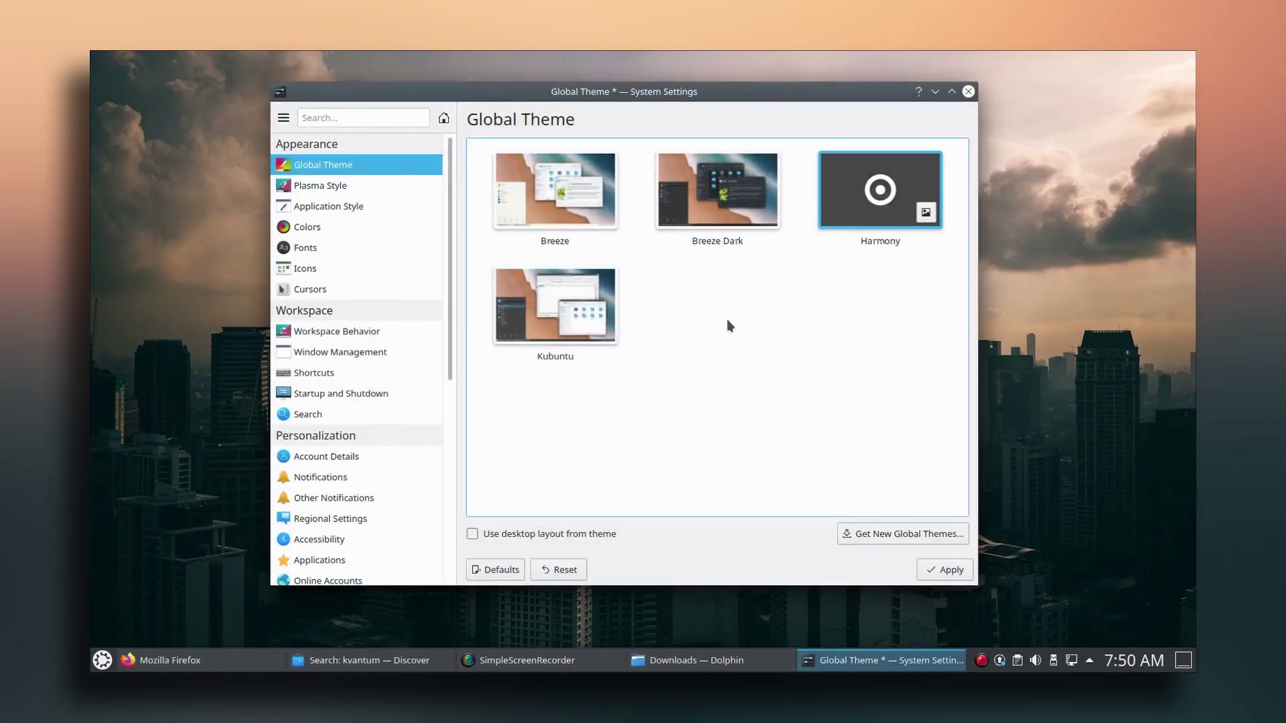
click(944, 570)
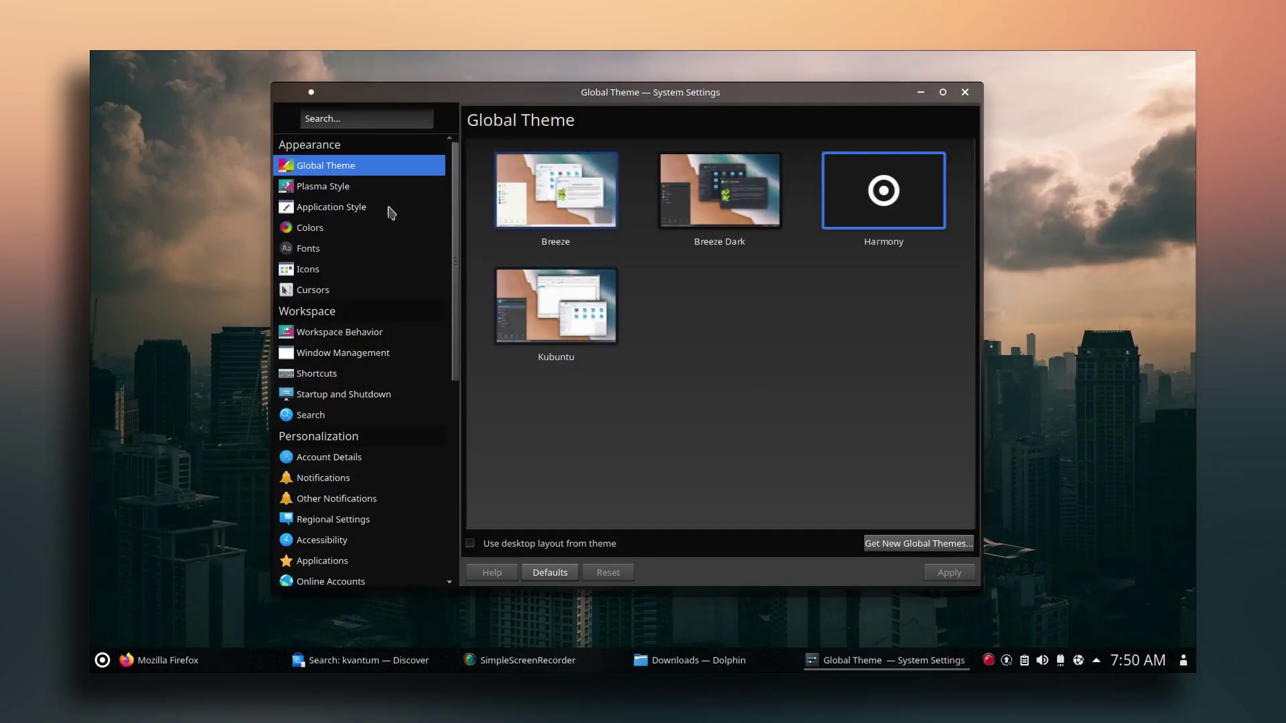
- Go to the Icons settings and search the icon downloads for 'can' to get Candy icons
click(314, 191)
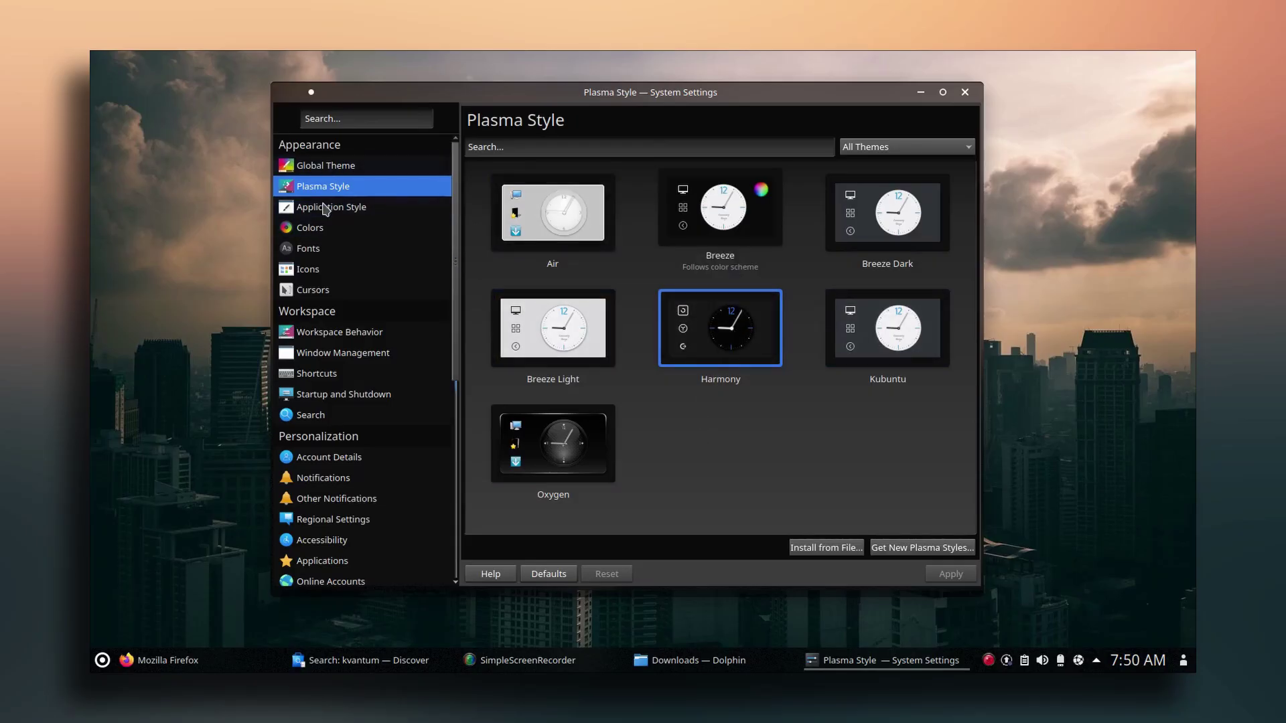
click(333, 228)
scroll(711, 361, down, 2)
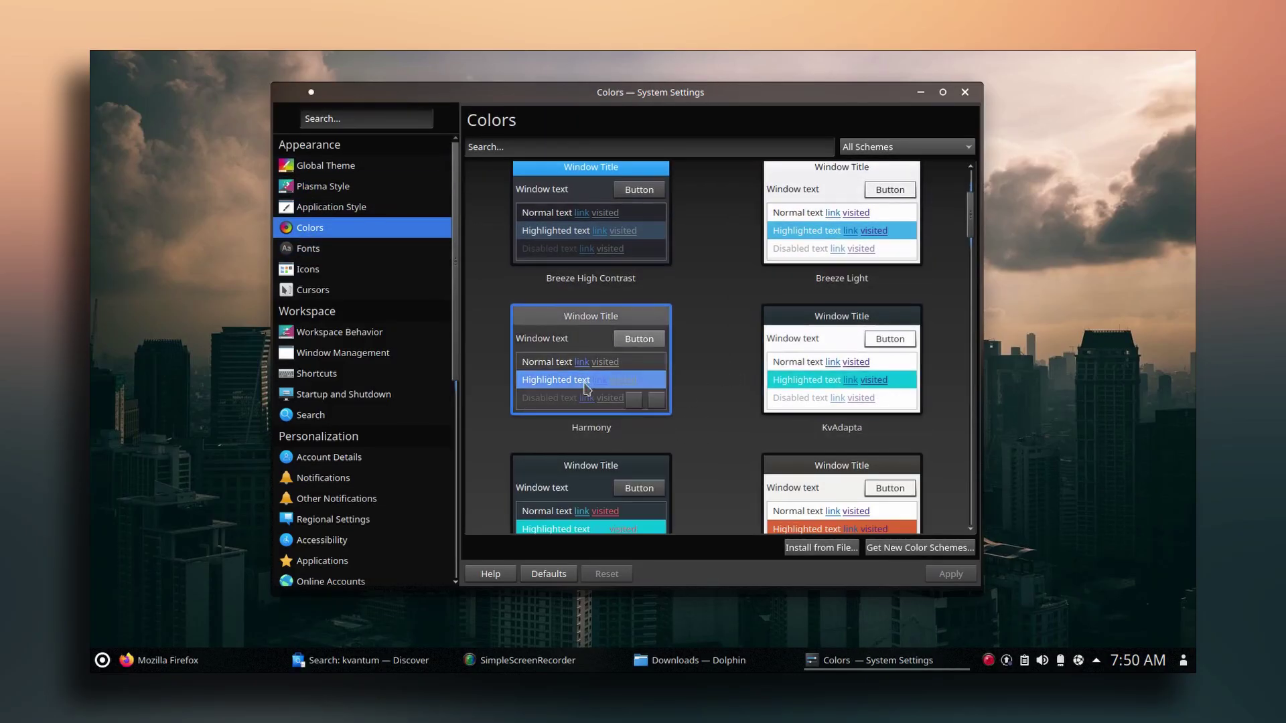
scroll(737, 509, up, 2)
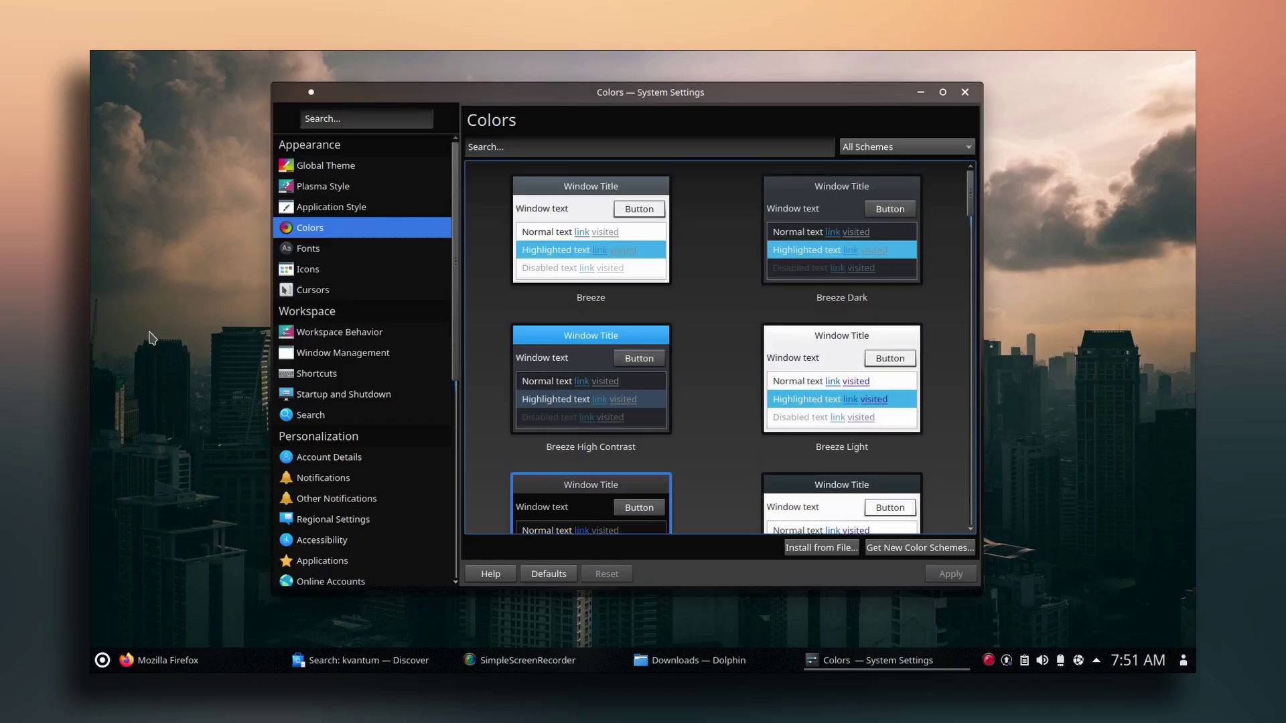
click(295, 269)
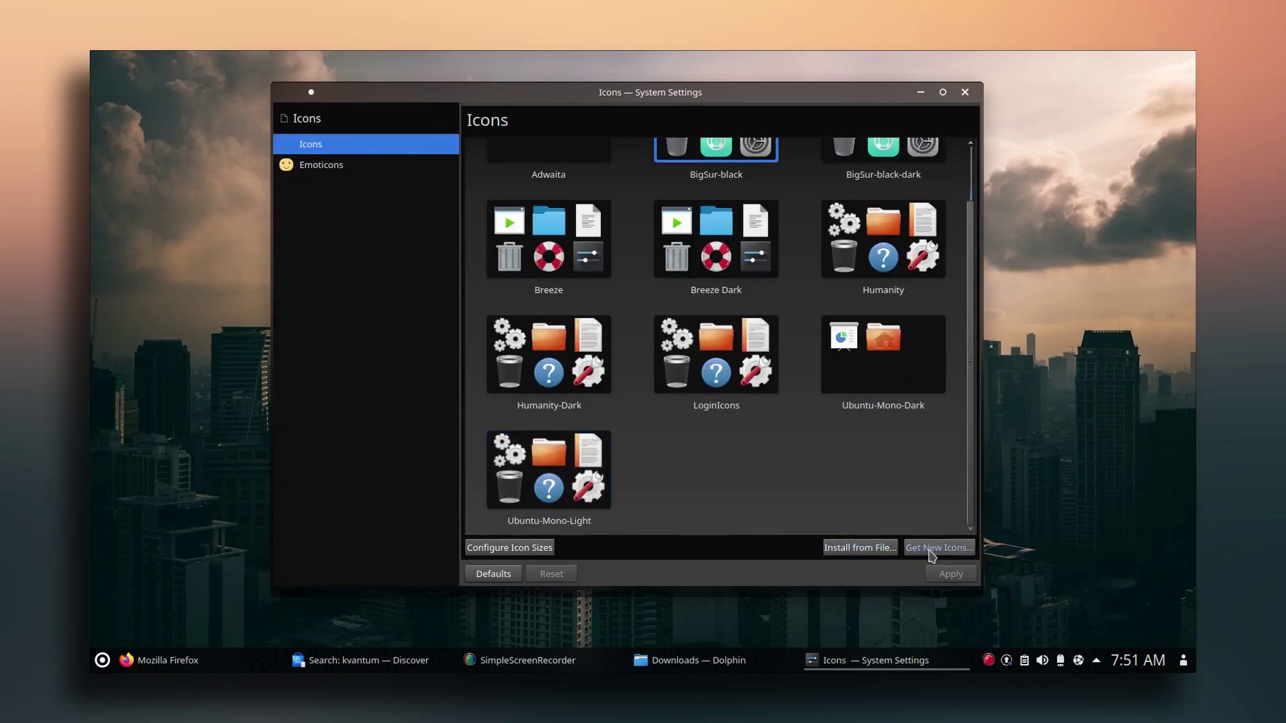
click(932, 553)
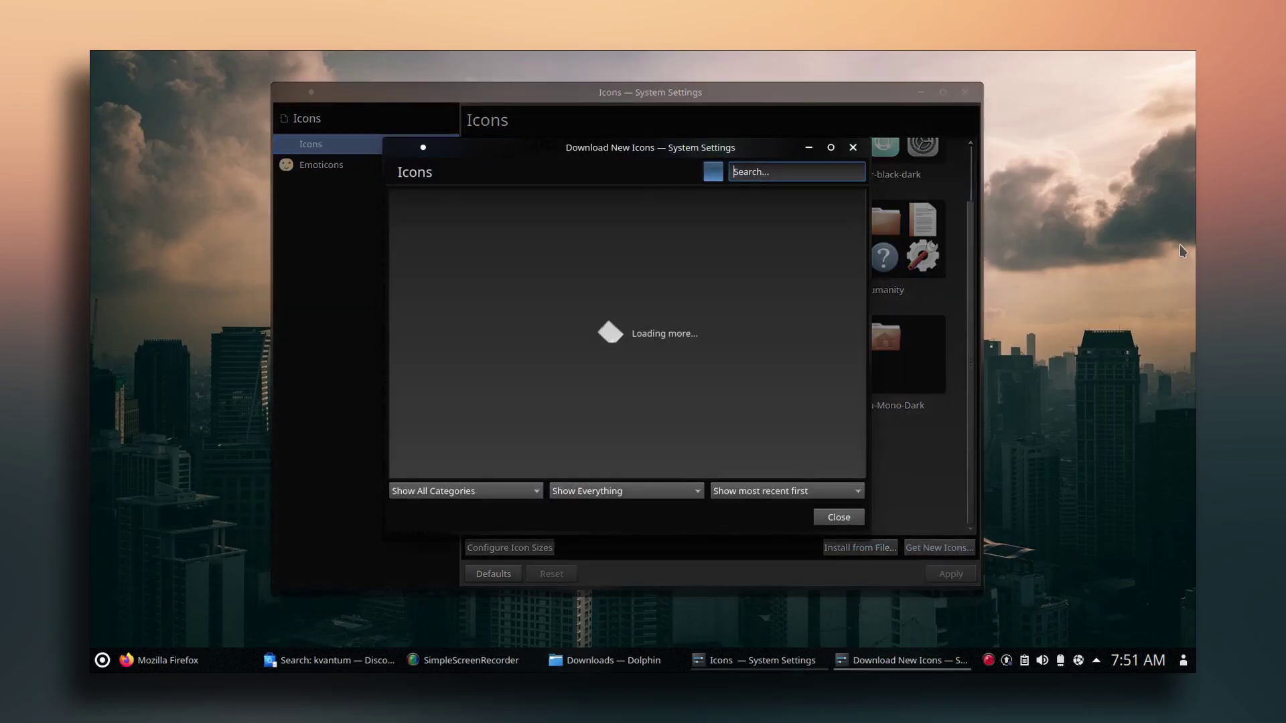
text(candy)
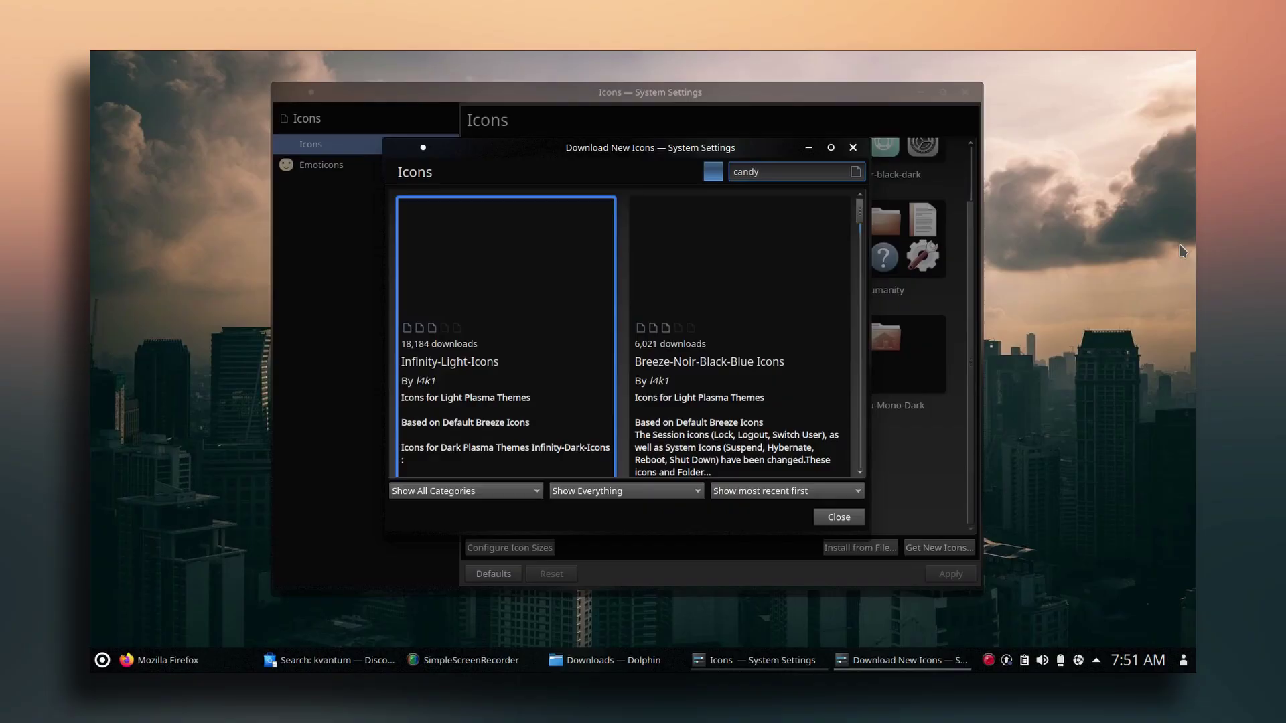
- Select the candy-icons theme and apply it
click(853, 147)
scroll(800, 373, down, 1)
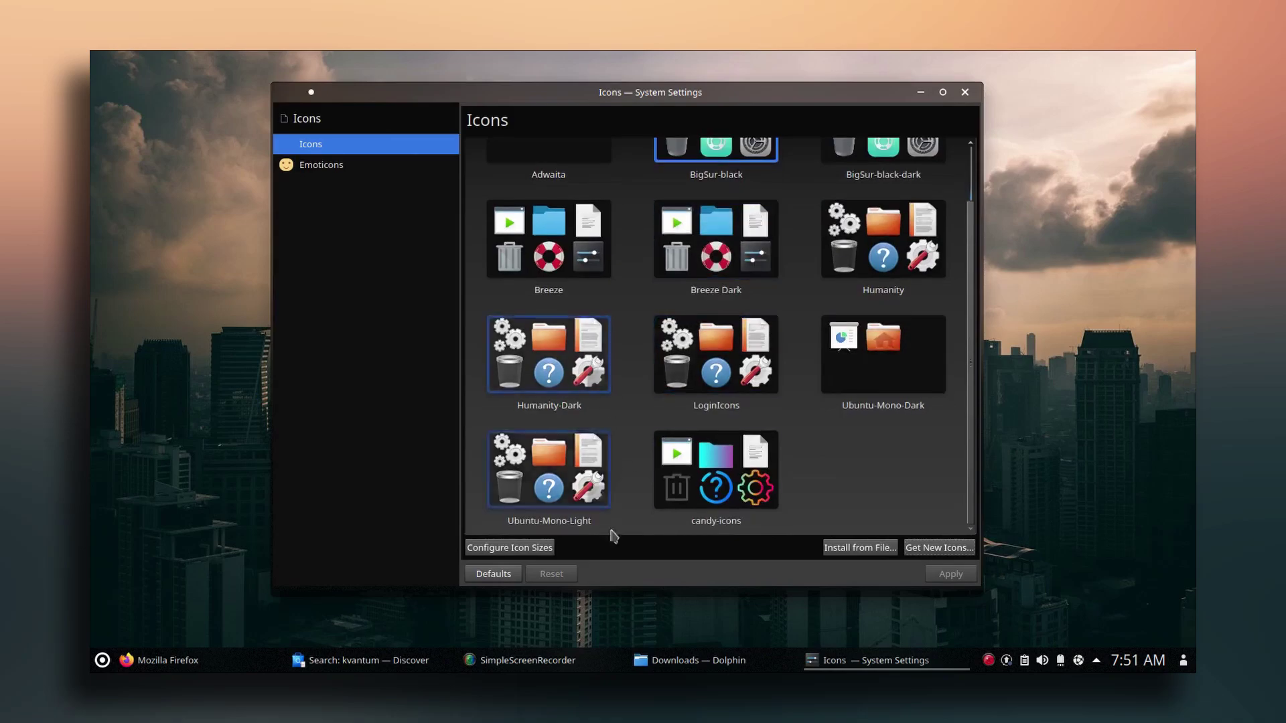
click(715, 468)
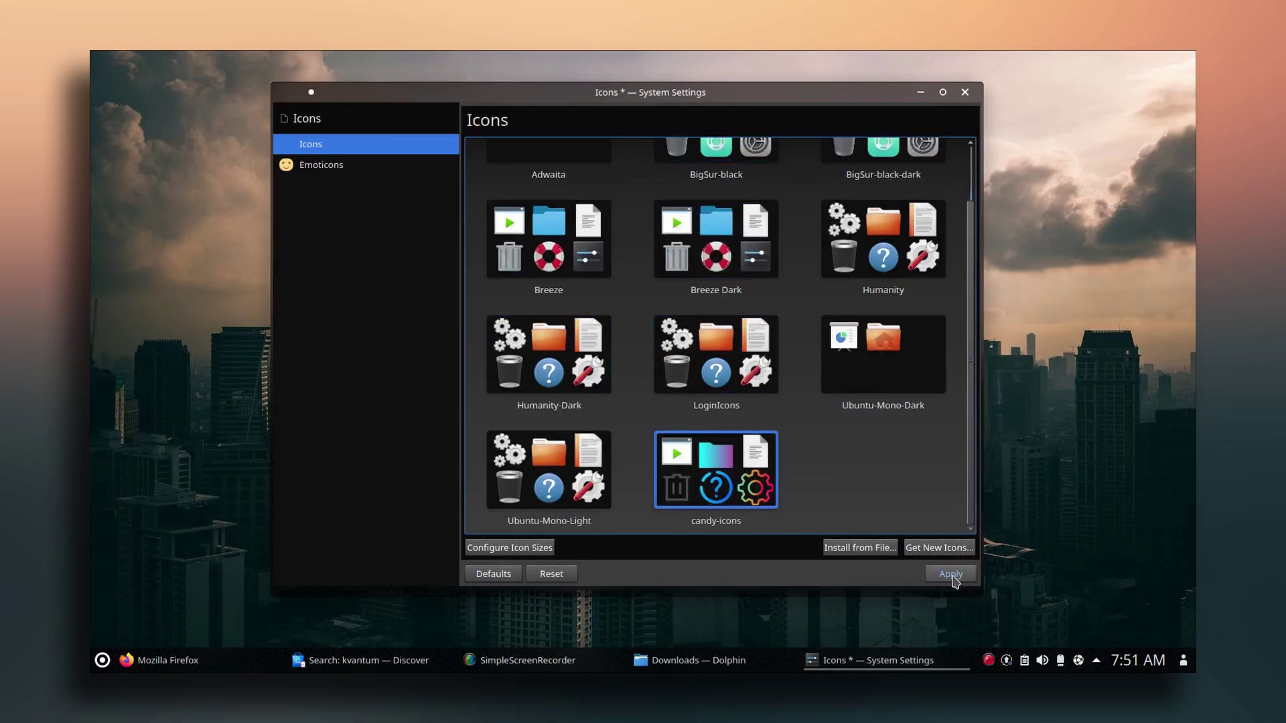
click(957, 579)
click(318, 125)
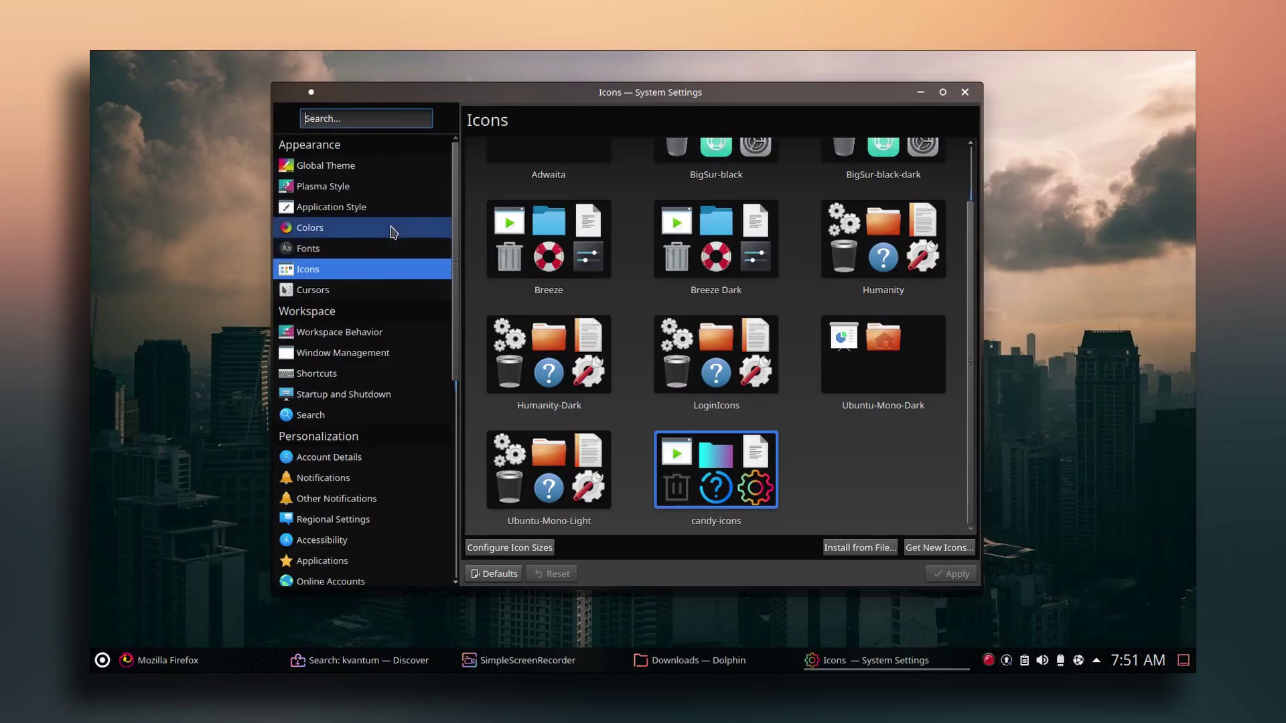
- Set Harmony as the SDDM login screen theme and apply it with the password
click(366, 396)
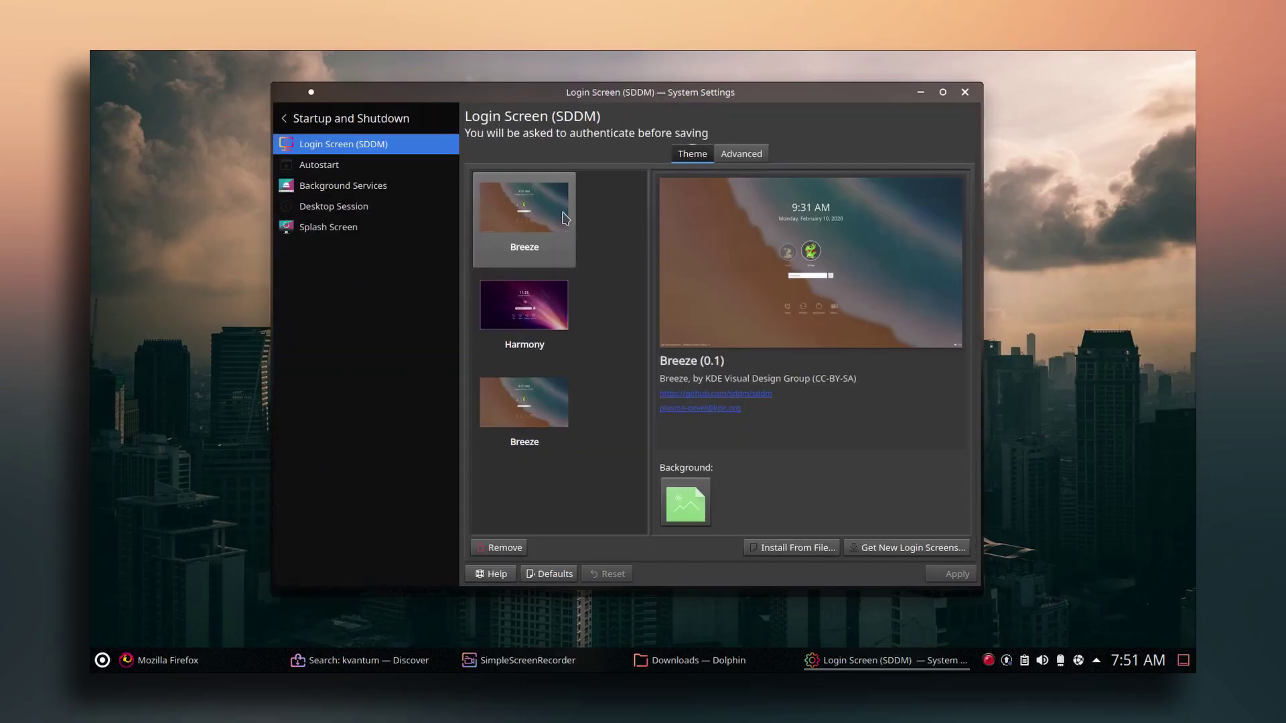
click(524, 316)
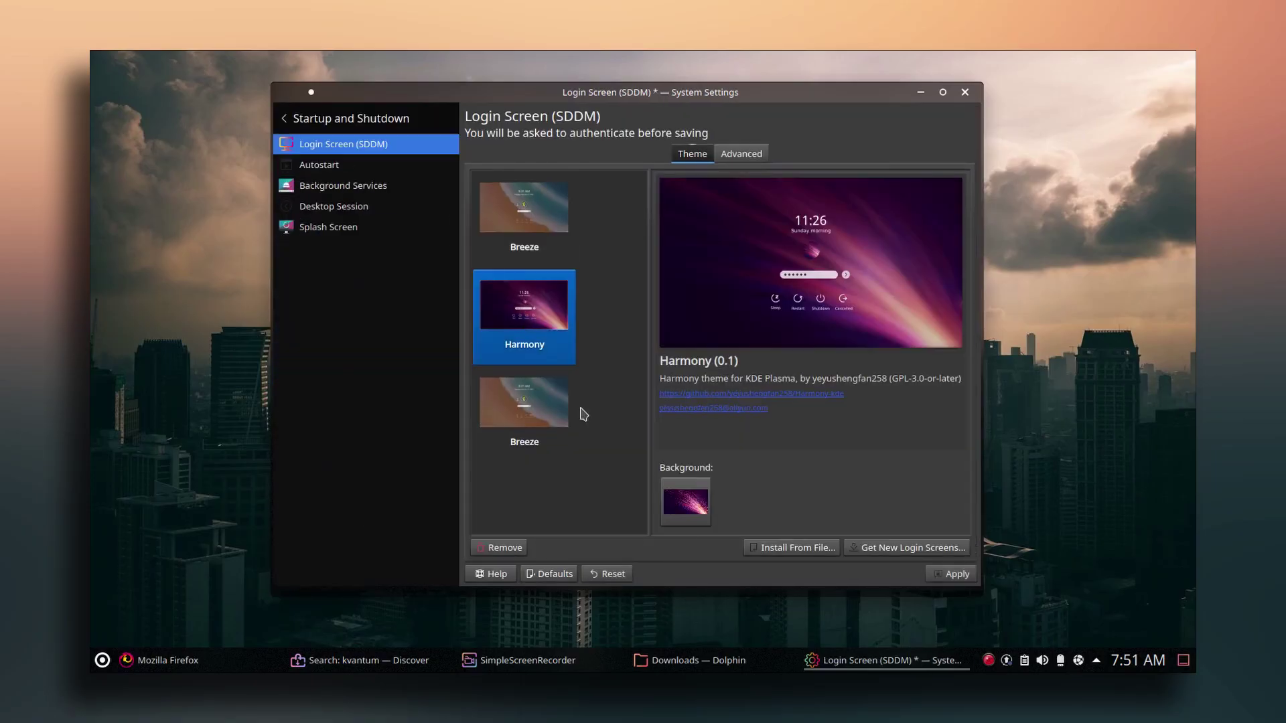
click(954, 574)
text(*******)
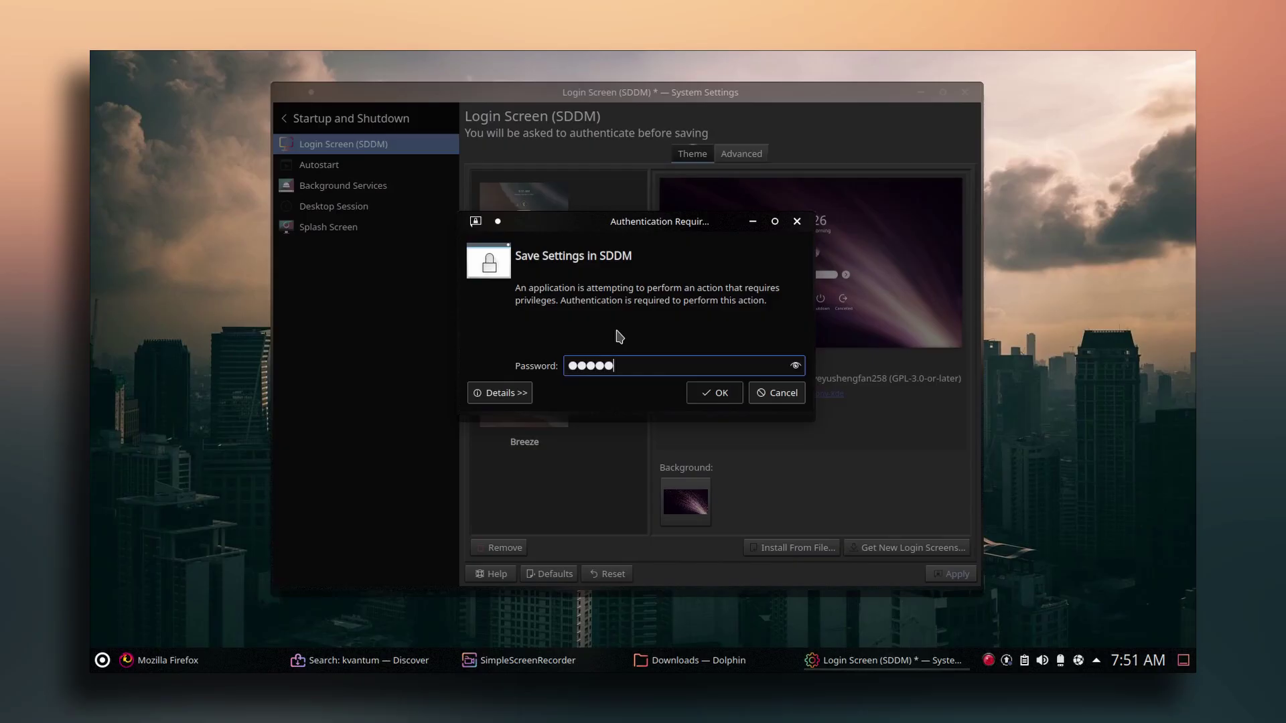
key(Return)
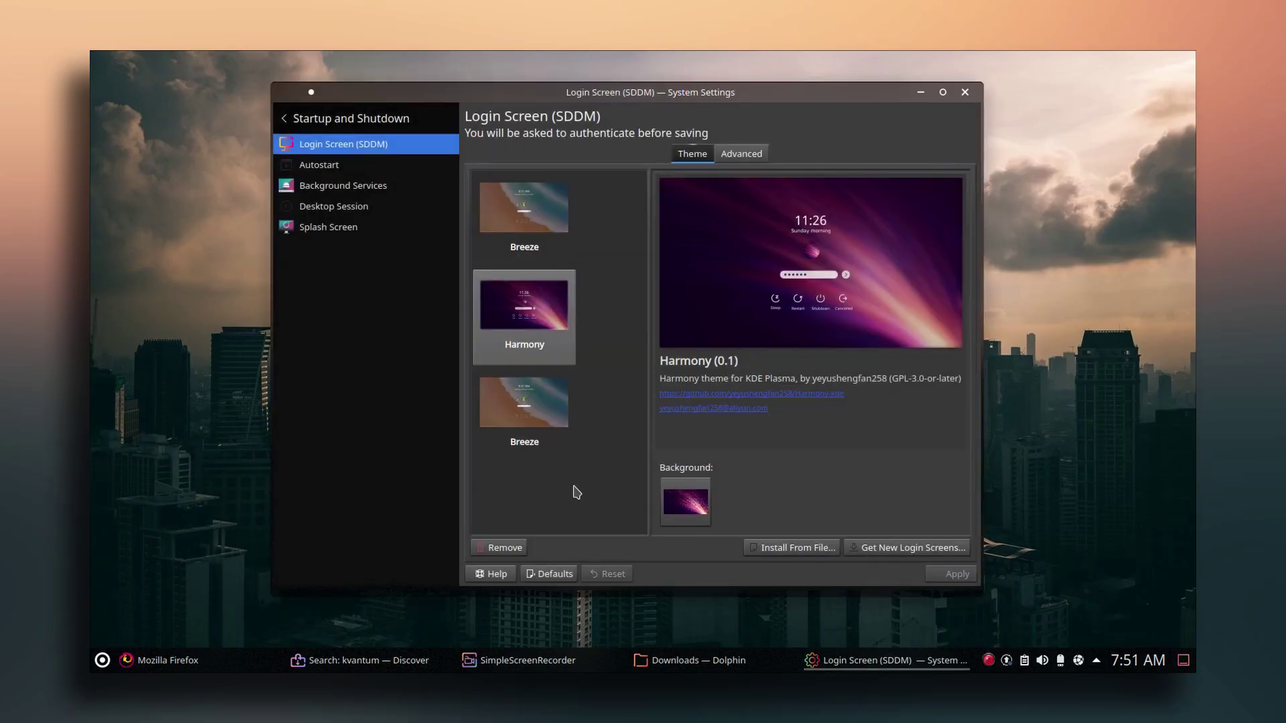
- Keep Harmony selected as the splash screen and close System Settings
click(328, 228)
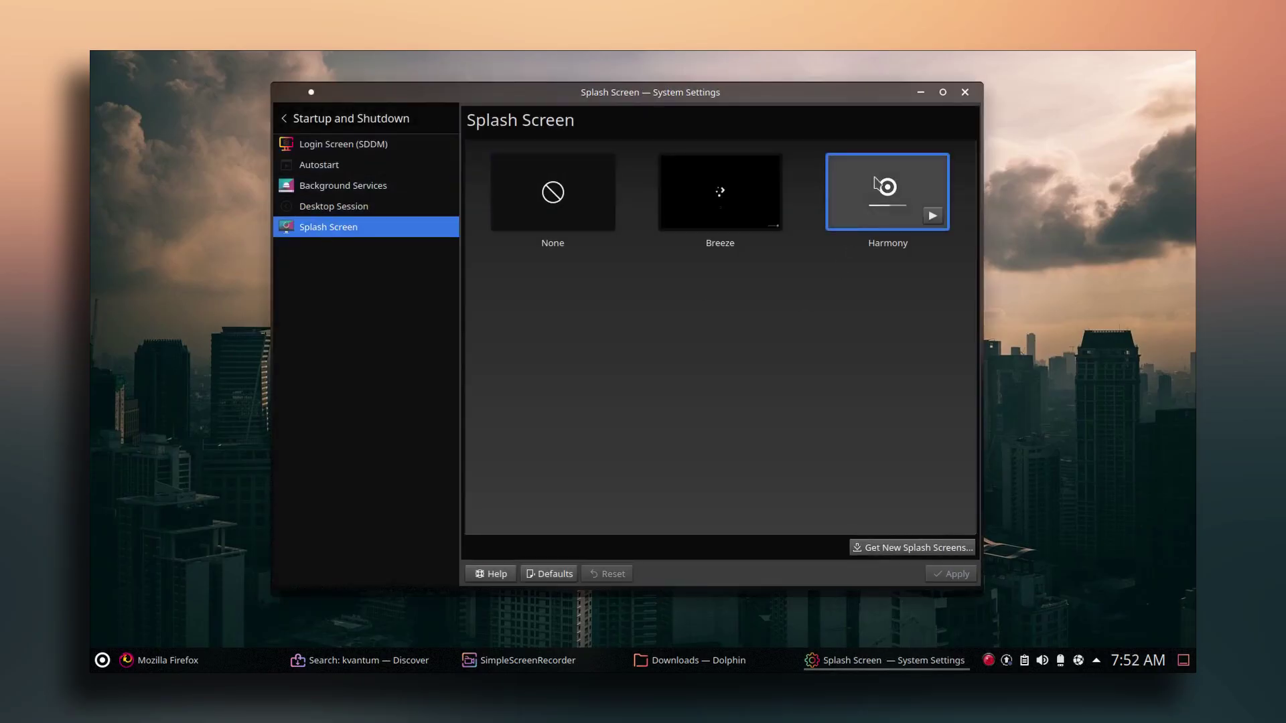
click(905, 190)
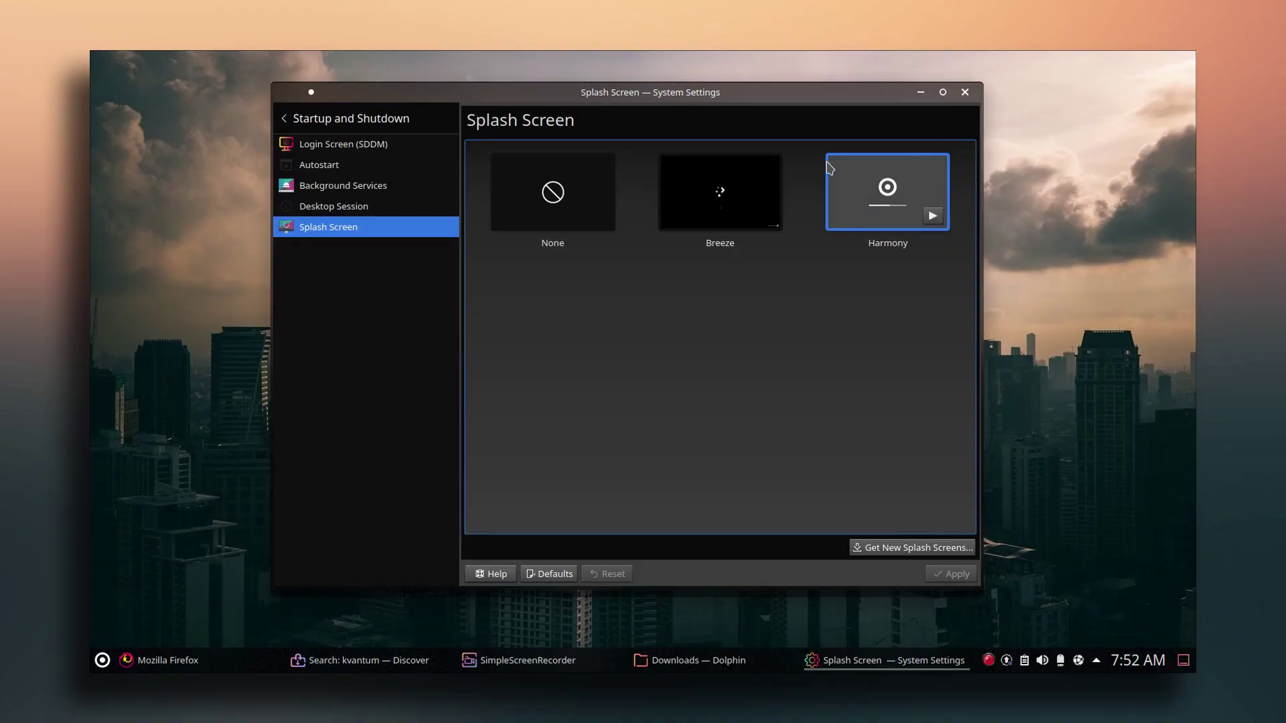
click(965, 92)
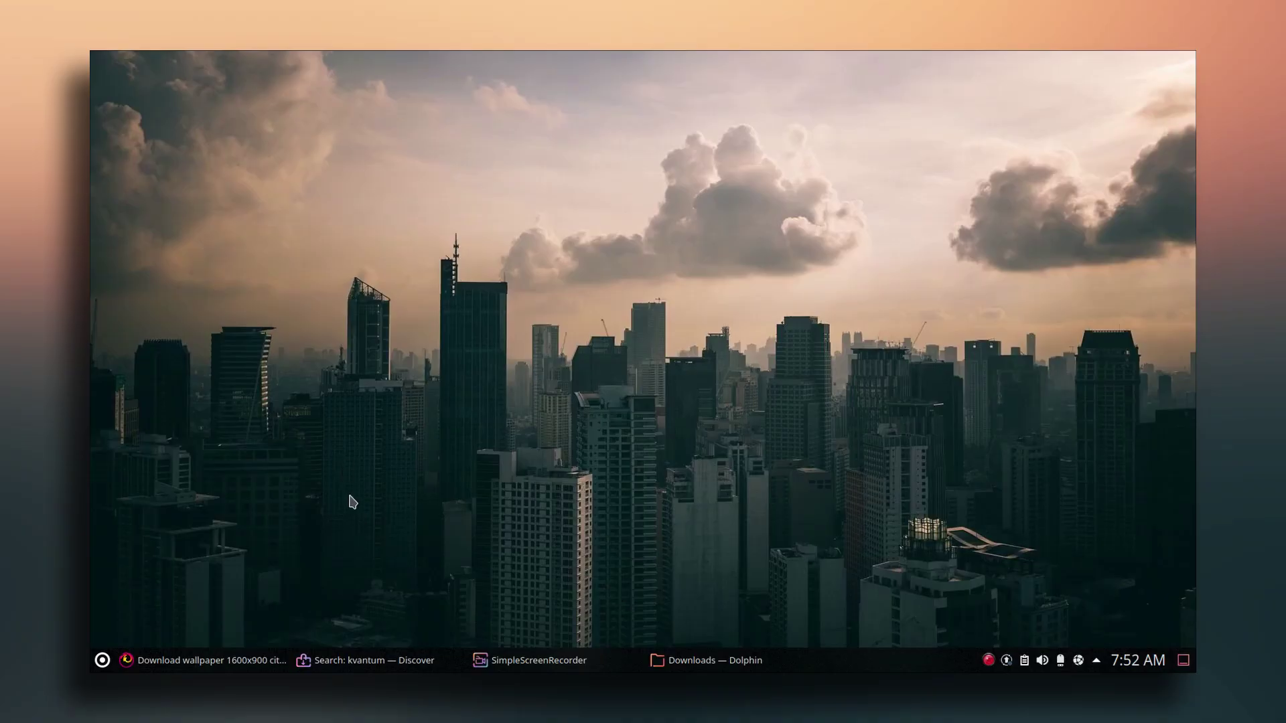
- In Firefox, open the Harmony Kvantum store tab and show its Files list
click(198, 663)
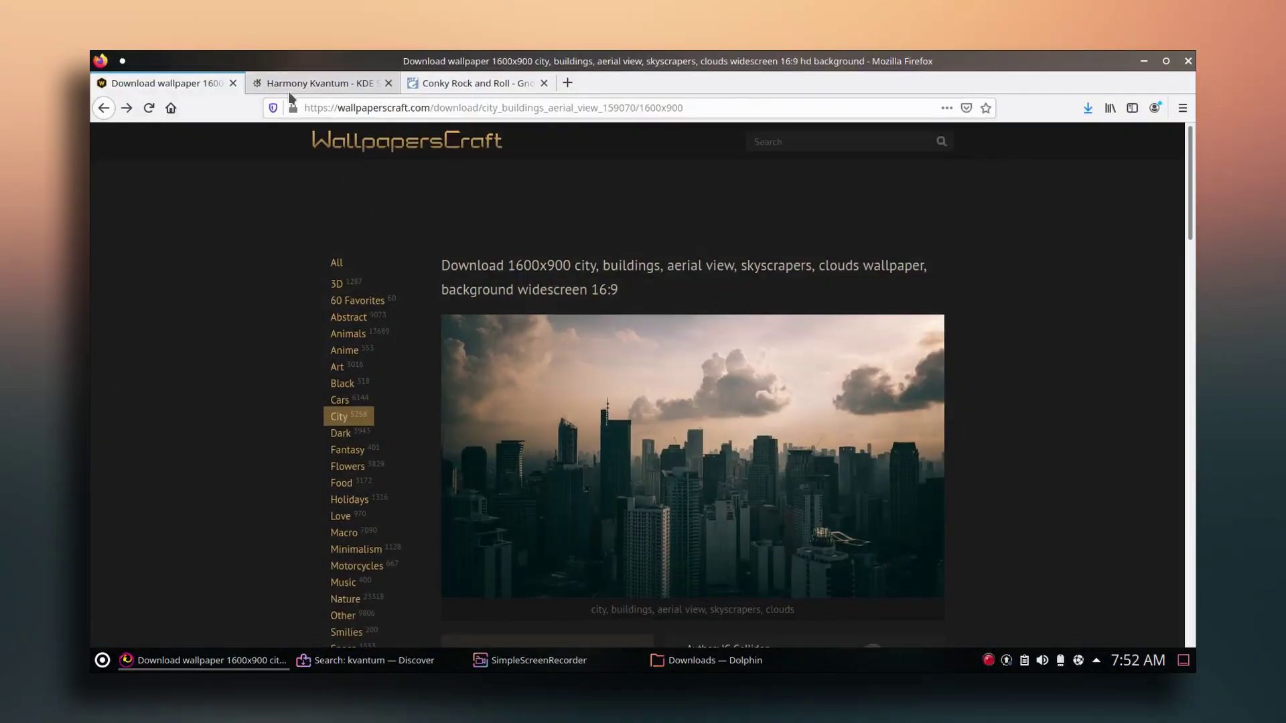
click(313, 85)
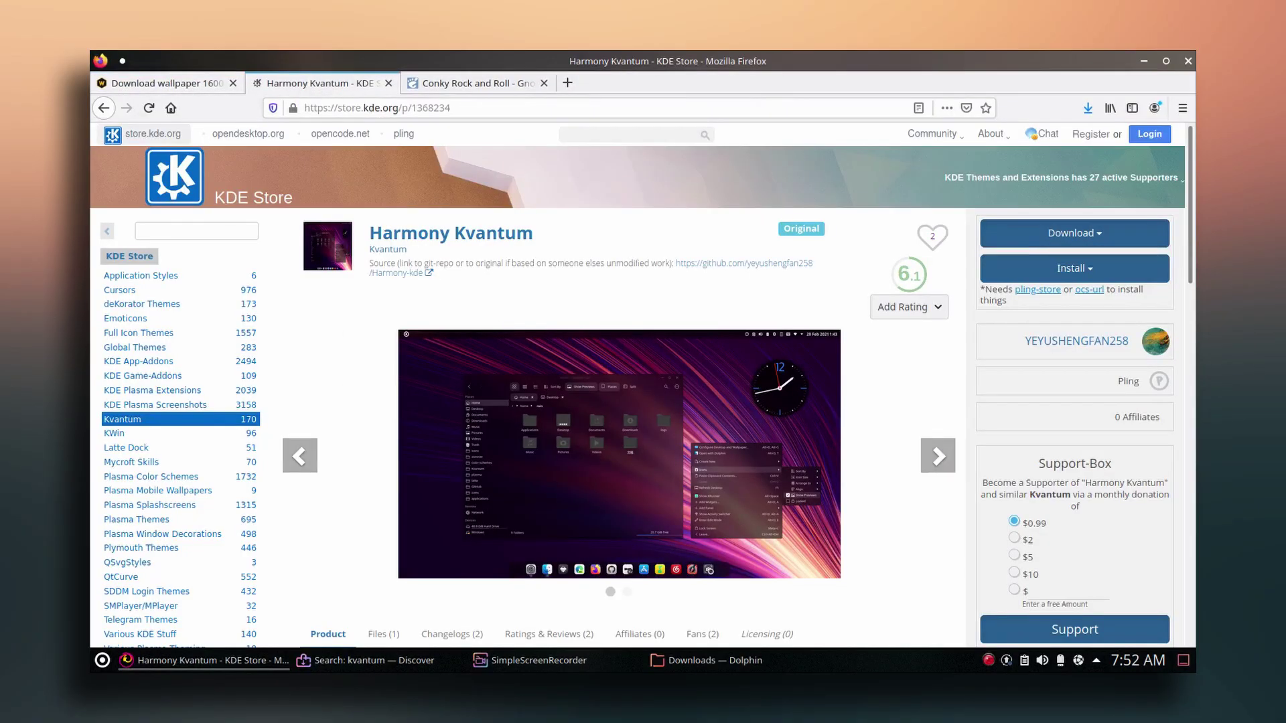
scroll(602, 544, down, 5)
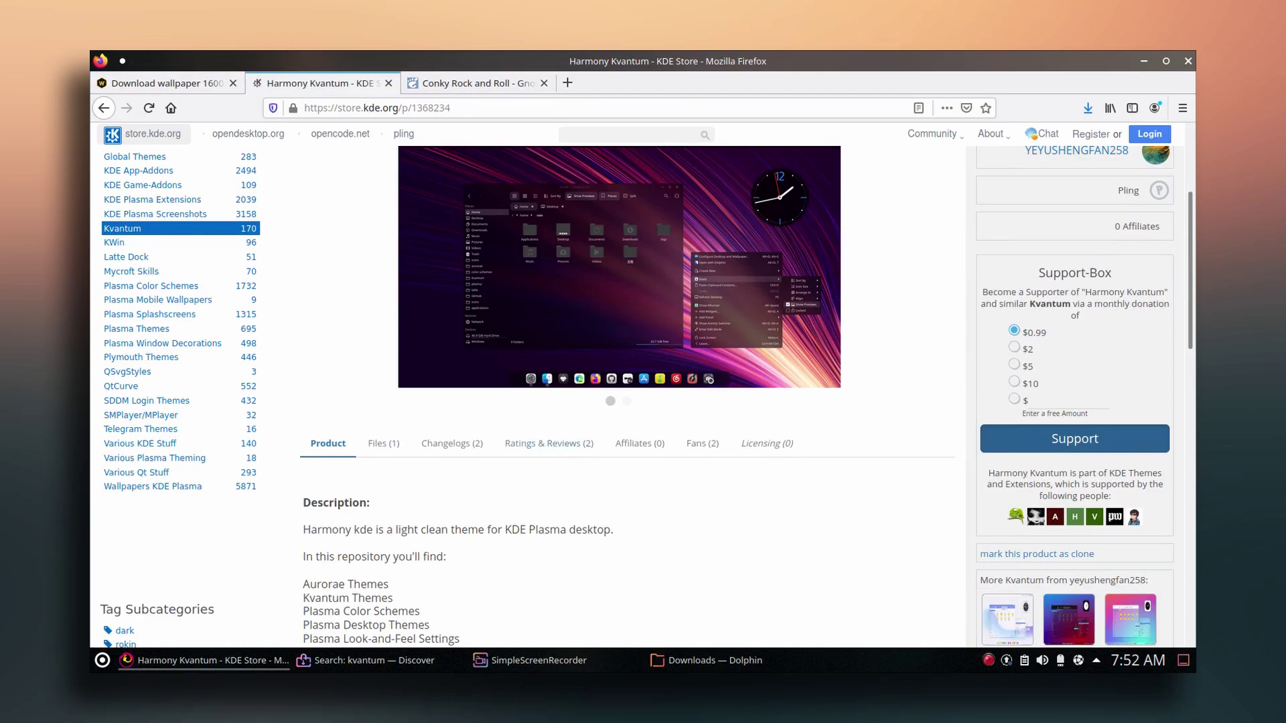
click(405, 447)
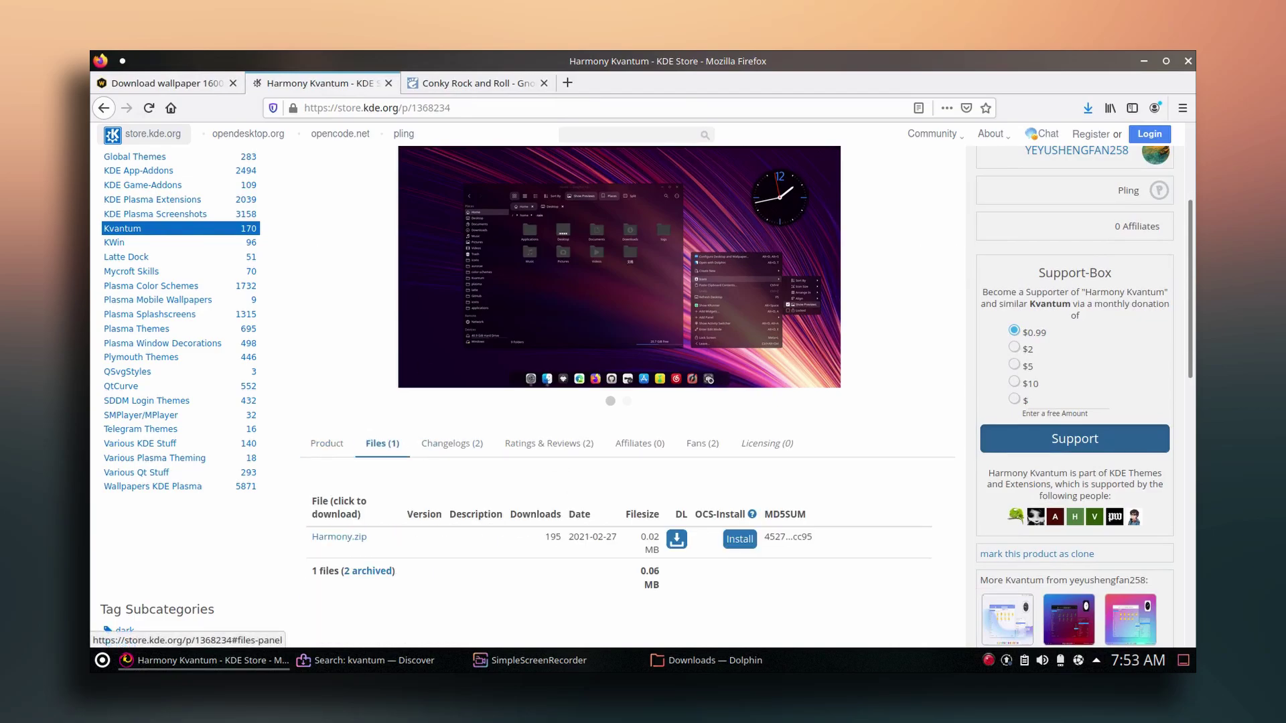
- Download Harmony.zip, allowing the blocked pop-up and saving the file
scroll(339, 469, down, 3)
click(339, 442)
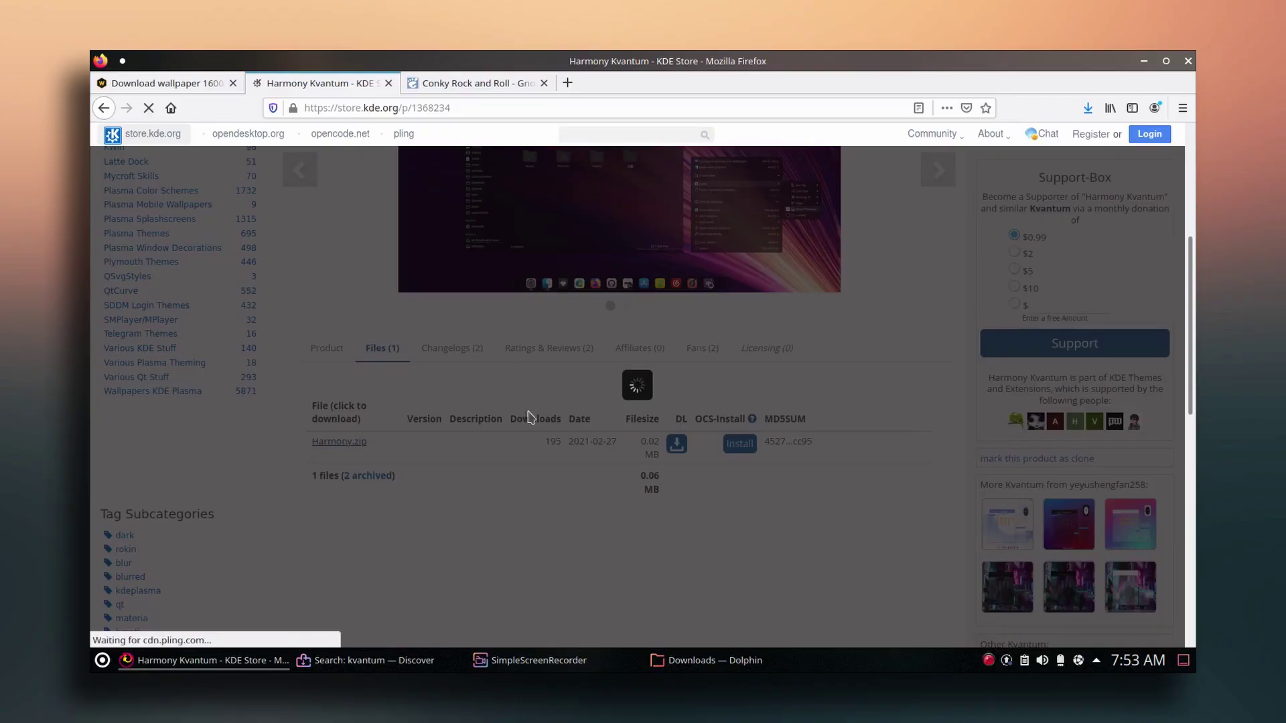
click(633, 353)
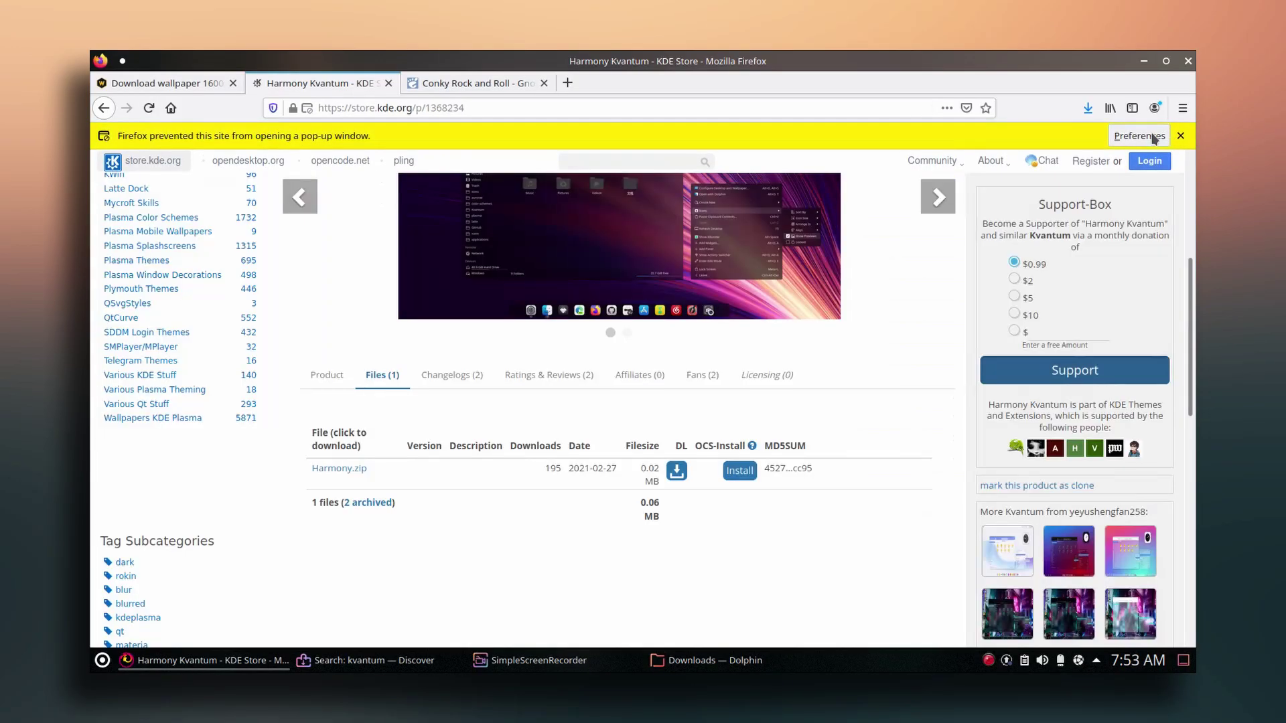
click(1139, 136)
click(1098, 215)
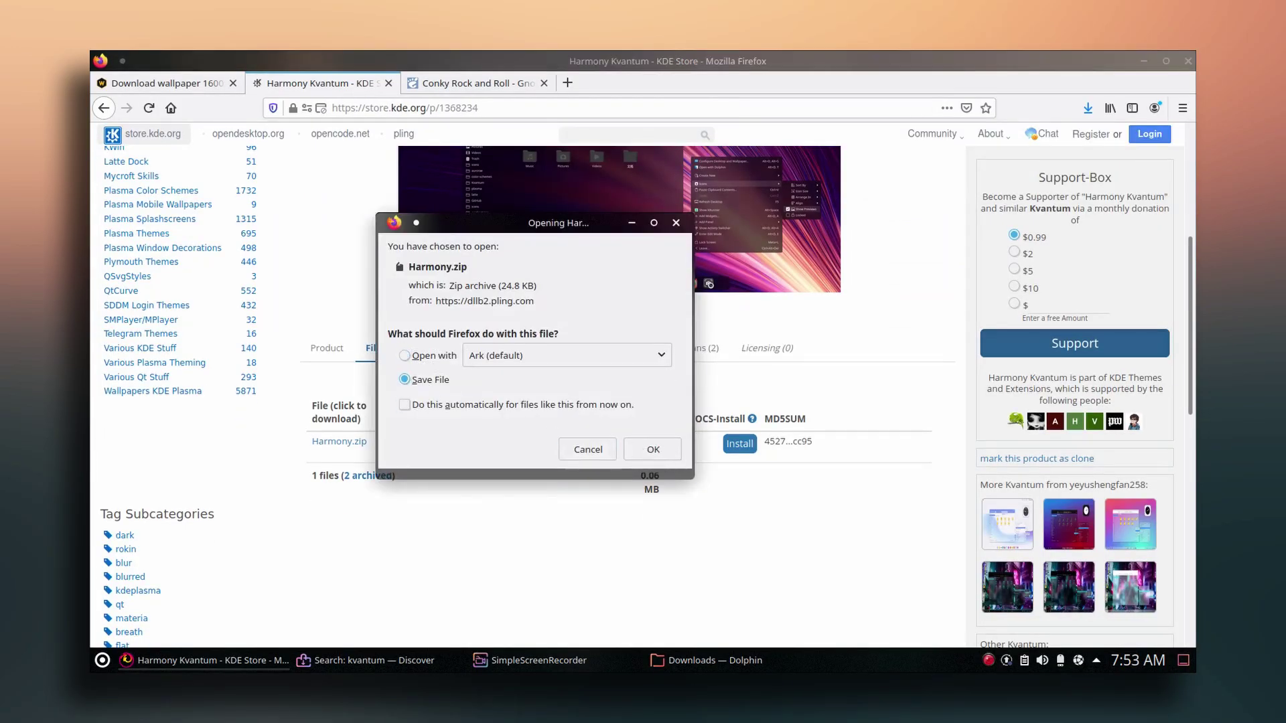
key(Return)
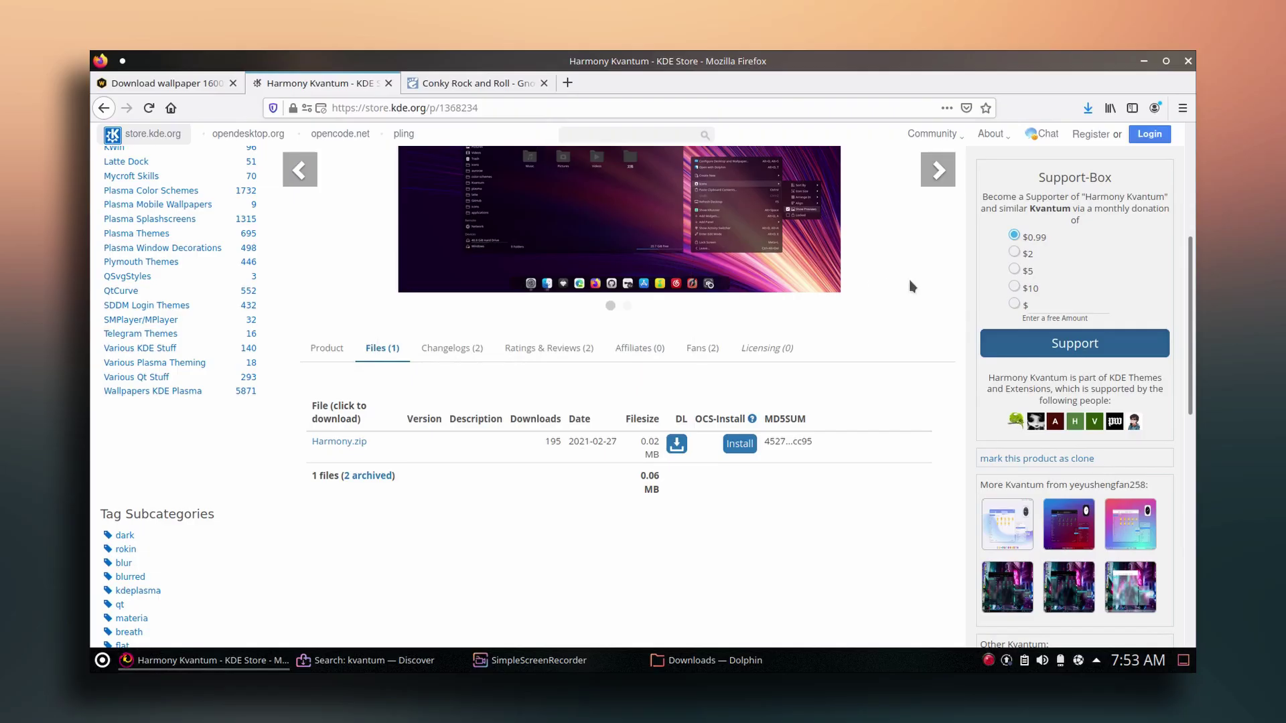
- Minimize Firefox and open Dolphin in the Downloads folder
click(1144, 61)
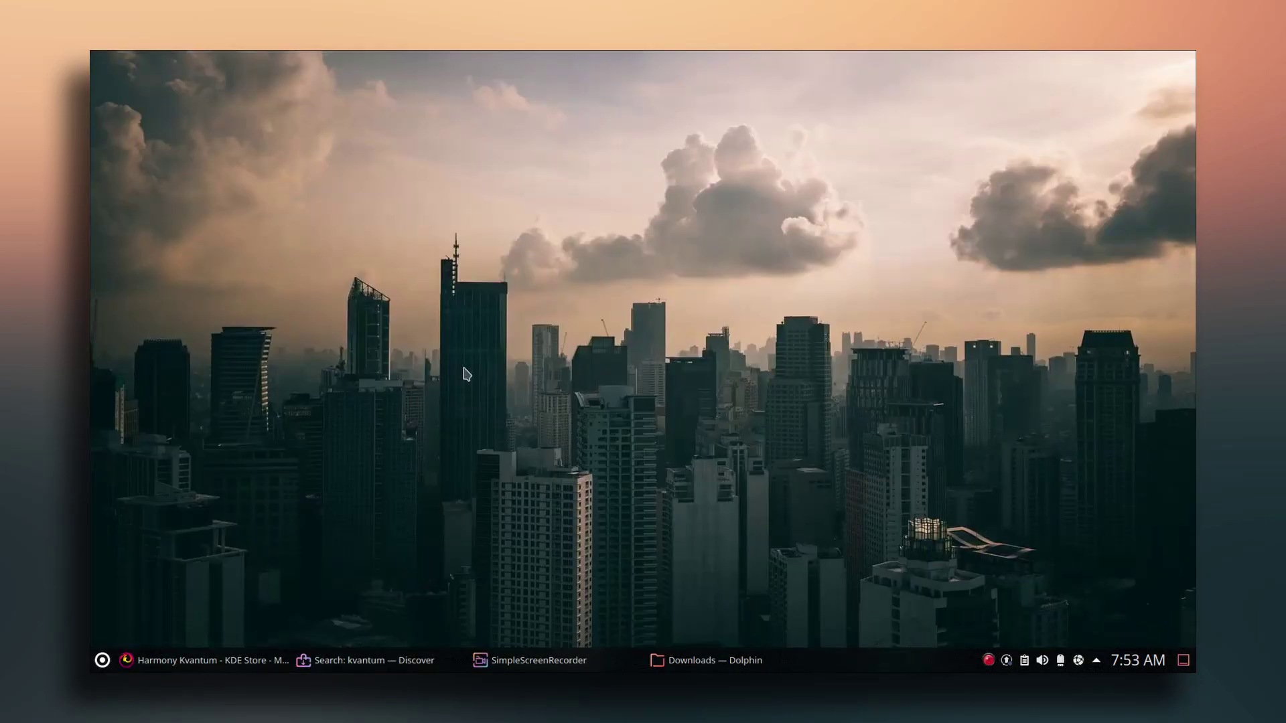
click(102, 661)
click(175, 425)
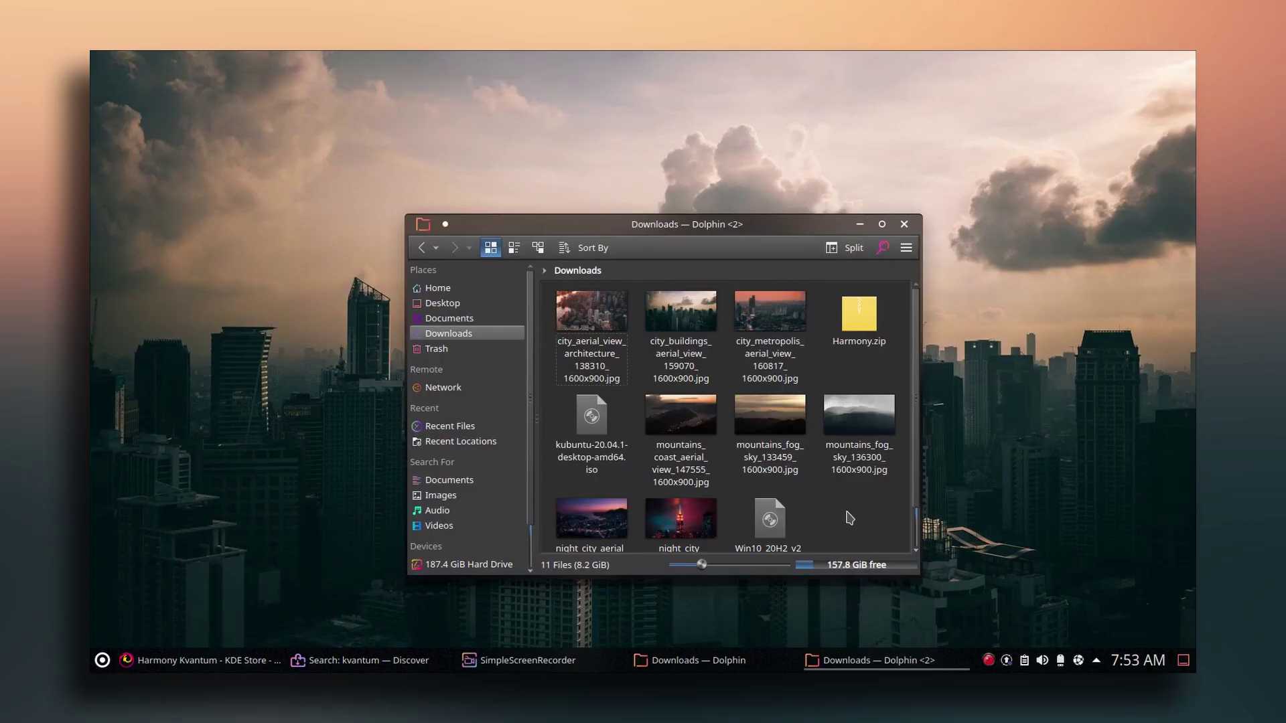
scroll(849, 518, down, 2)
scroll(838, 510, up, 2)
- Extract Harmony.zip into a Harmony subfolder and close the second Downloads window
right_click(854, 328)
mouse_move(943, 550)
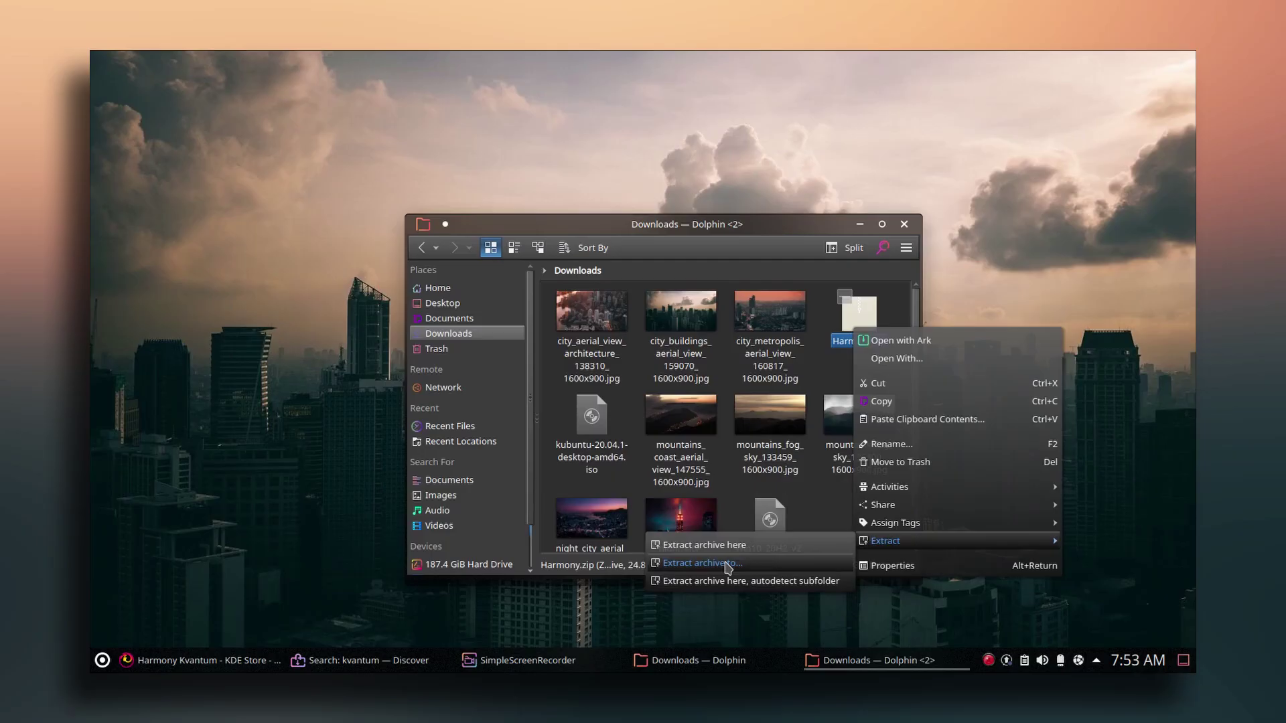
click(777, 567)
click(775, 474)
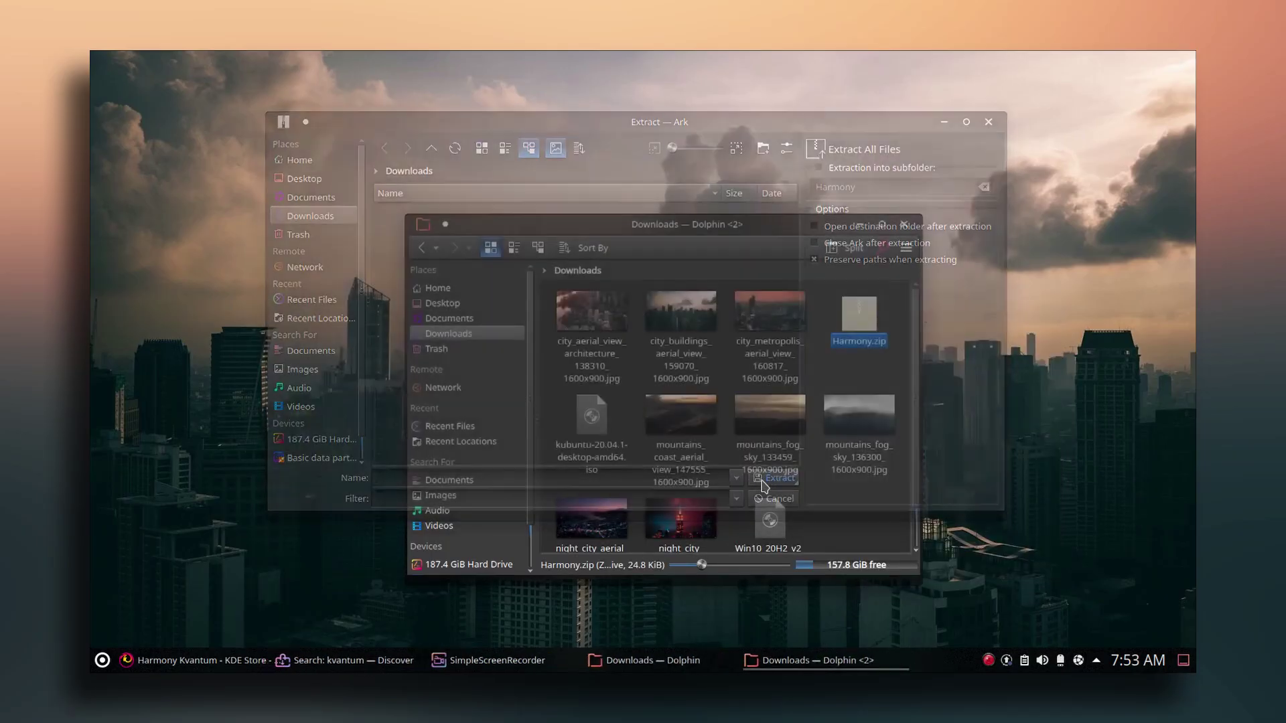
click(904, 224)
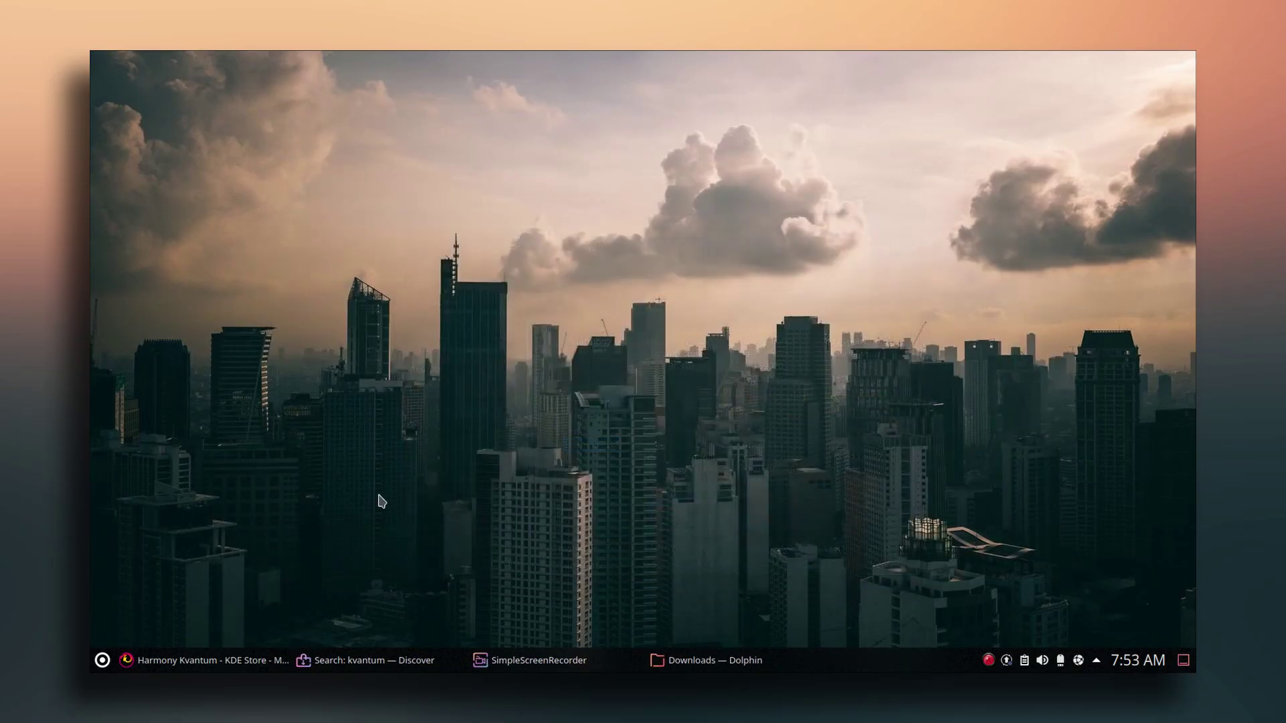
- Search Discover for 'kva' to confirm Kvantum Manager is installed, then close Discover
click(102, 661)
click(440, 378)
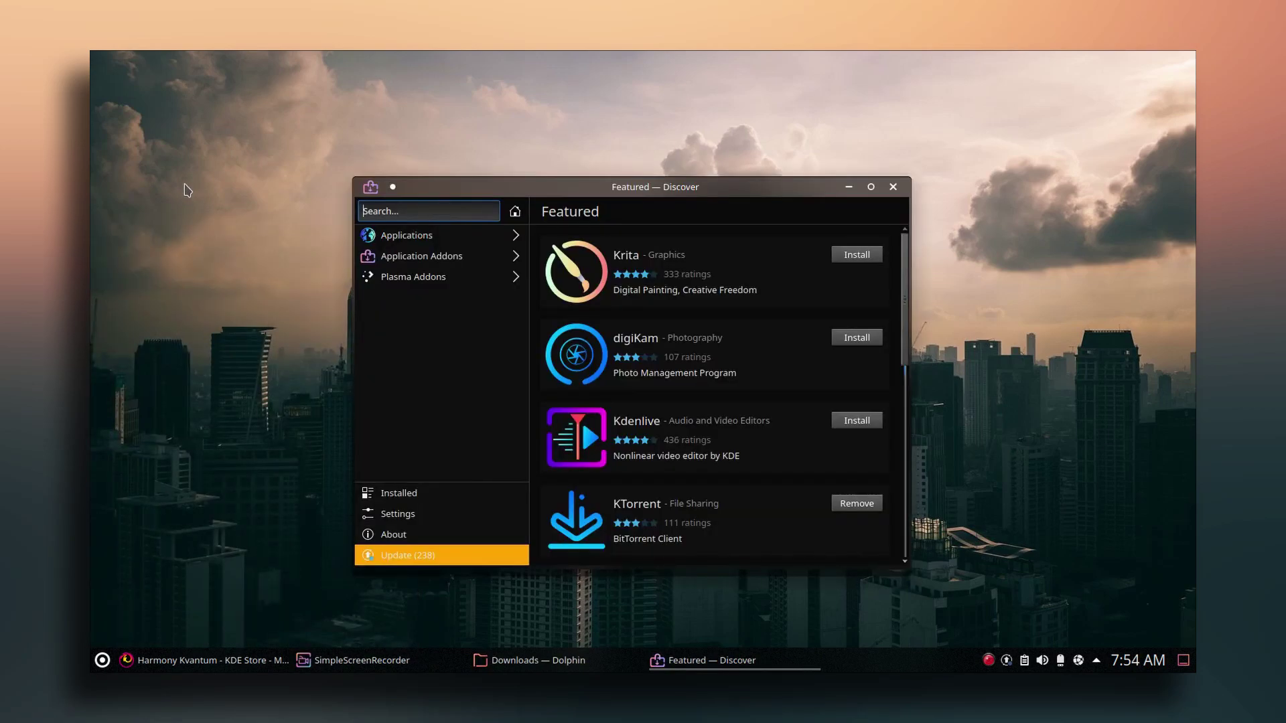
text(kvantum)
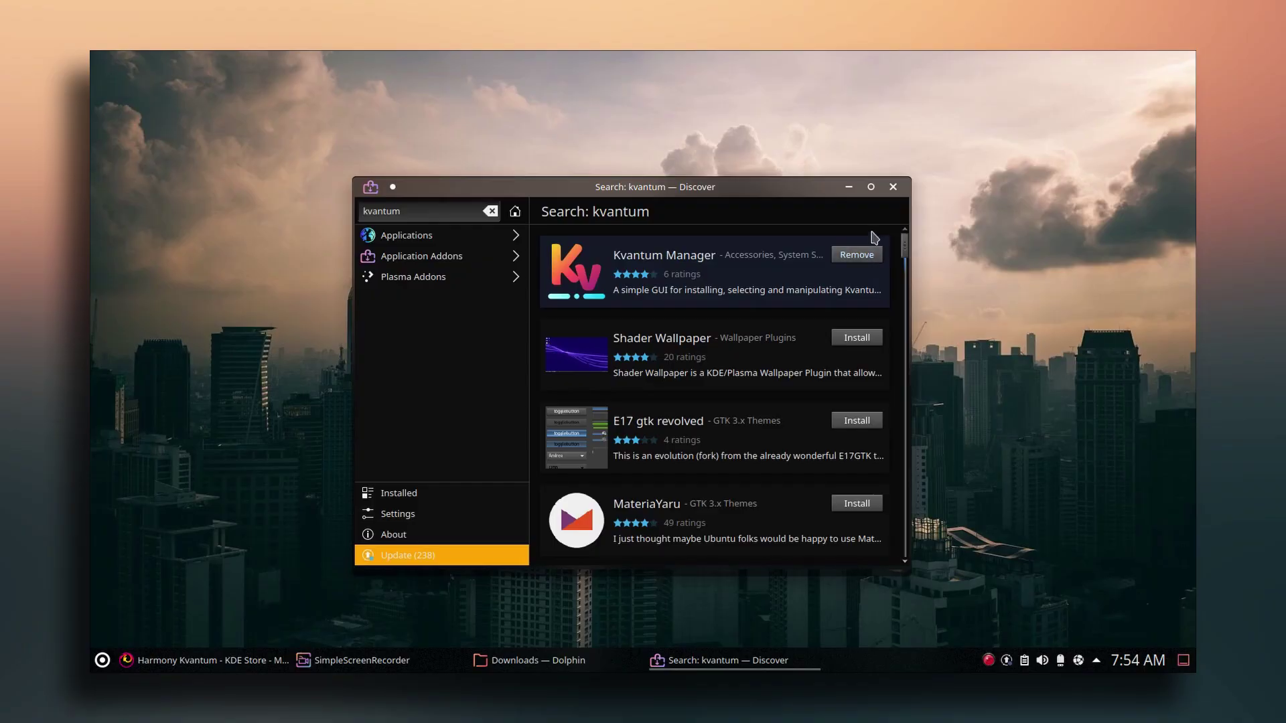
click(893, 186)
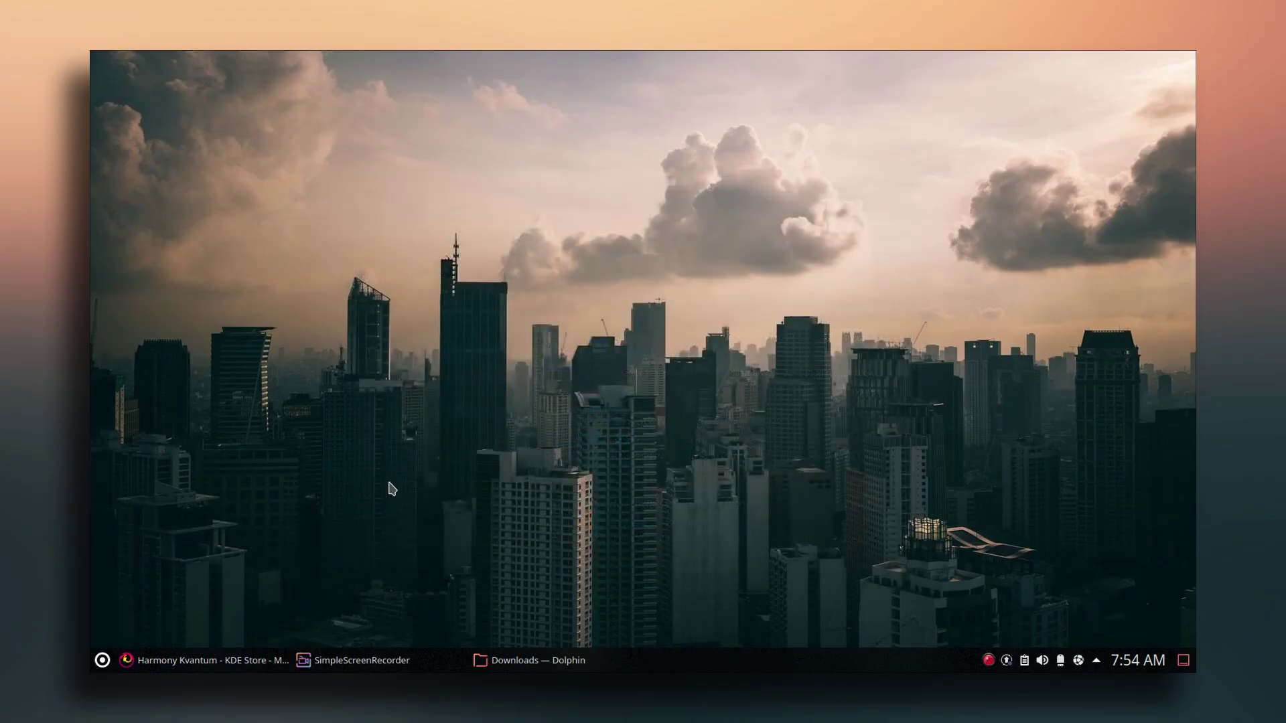
- Launch Kvantum Manager and install the Harmony theme from the Downloads/Harmony folder
key(super)
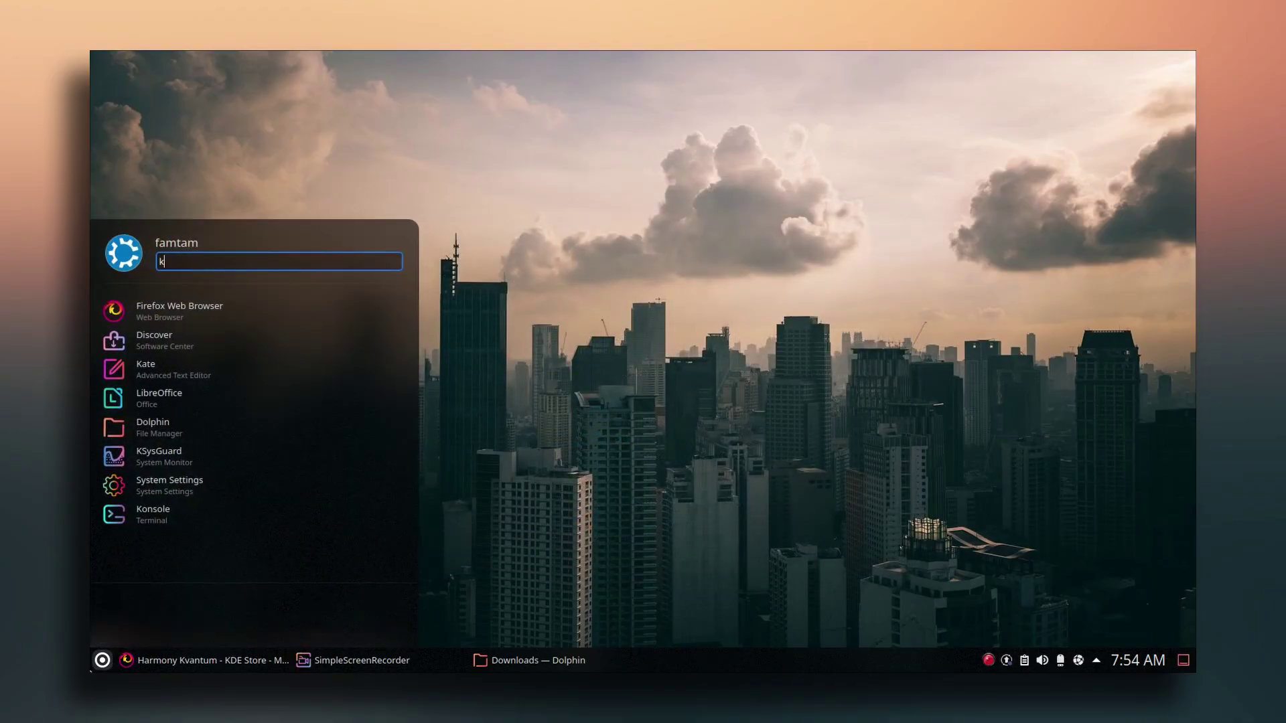
text(kvan)
click(207, 308)
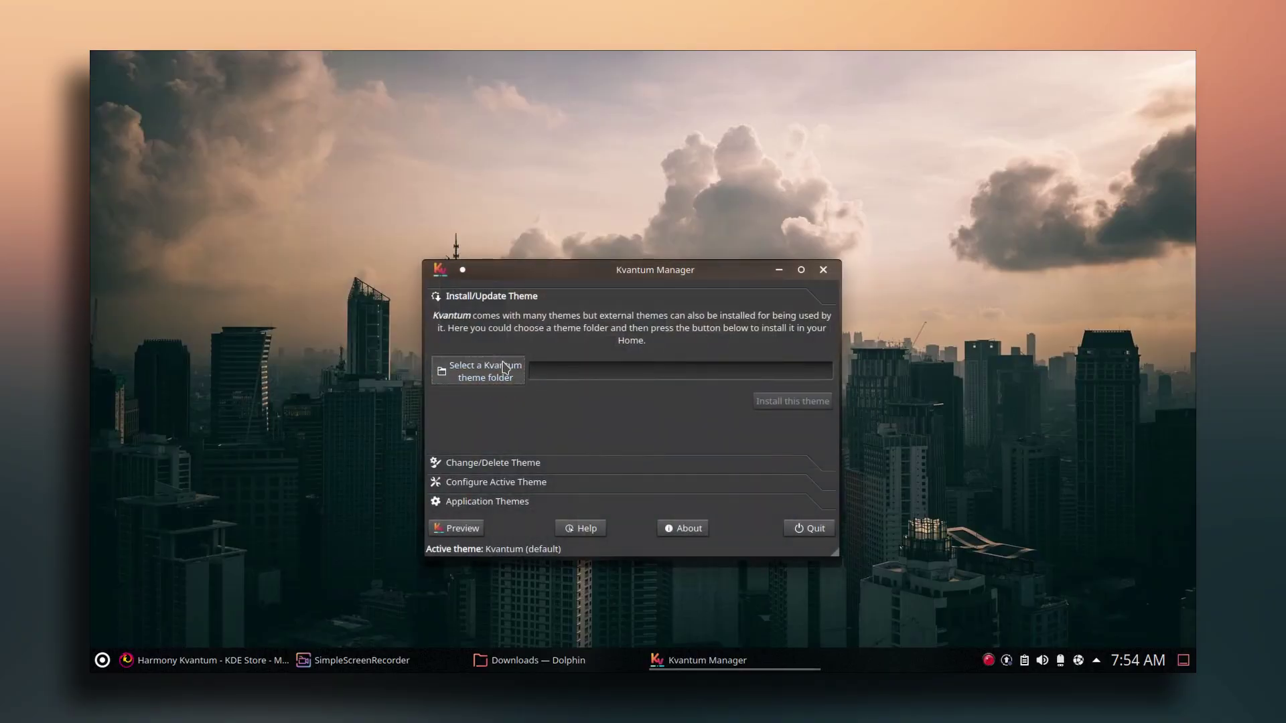
click(481, 371)
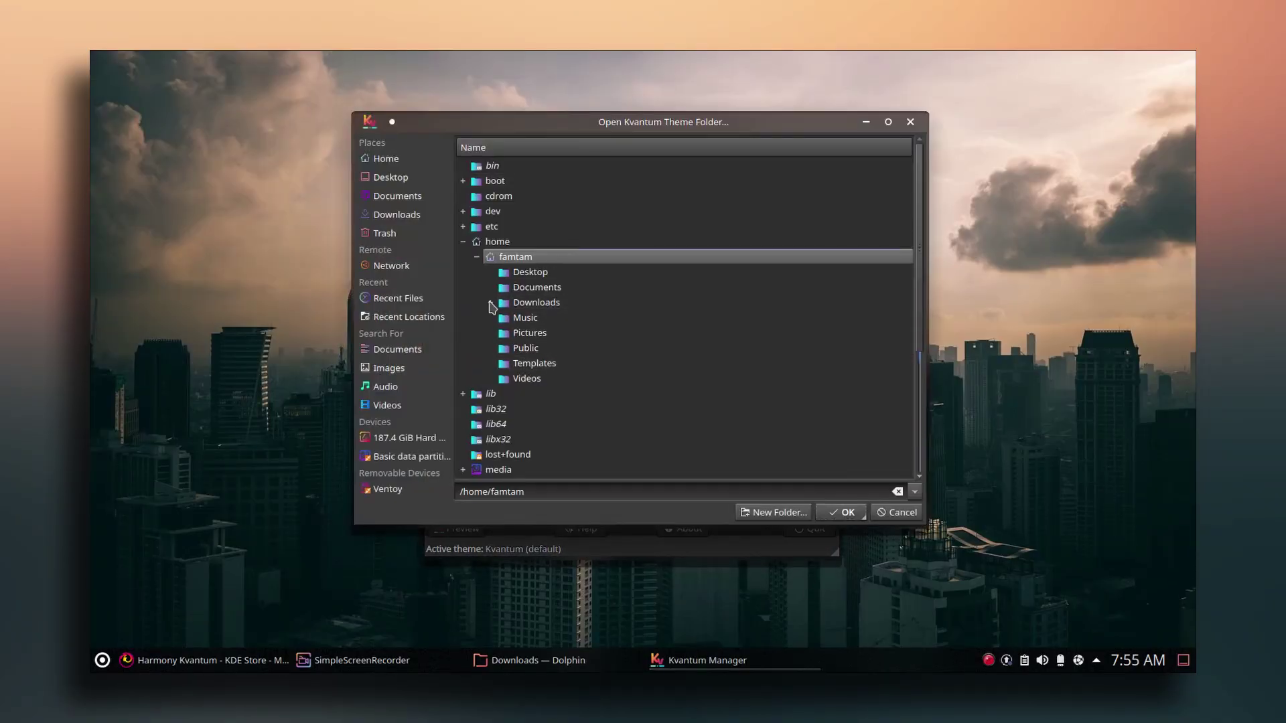
click(490, 303)
click(546, 317)
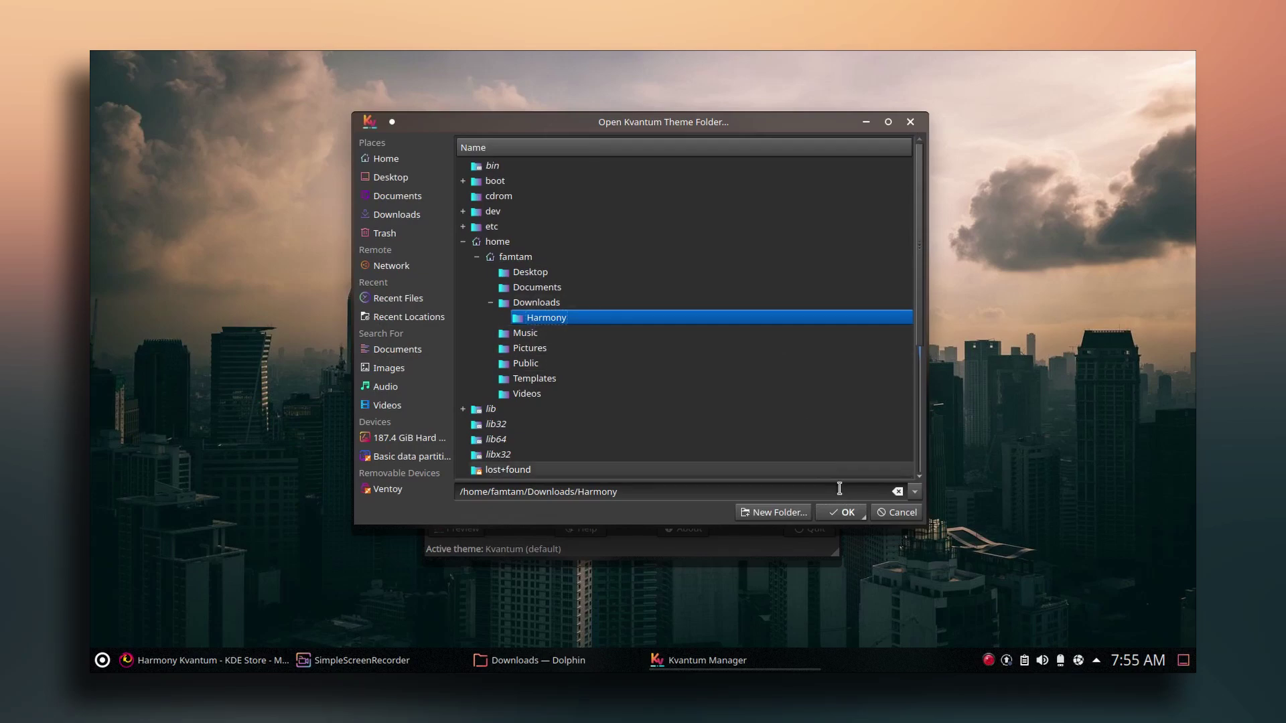
click(842, 512)
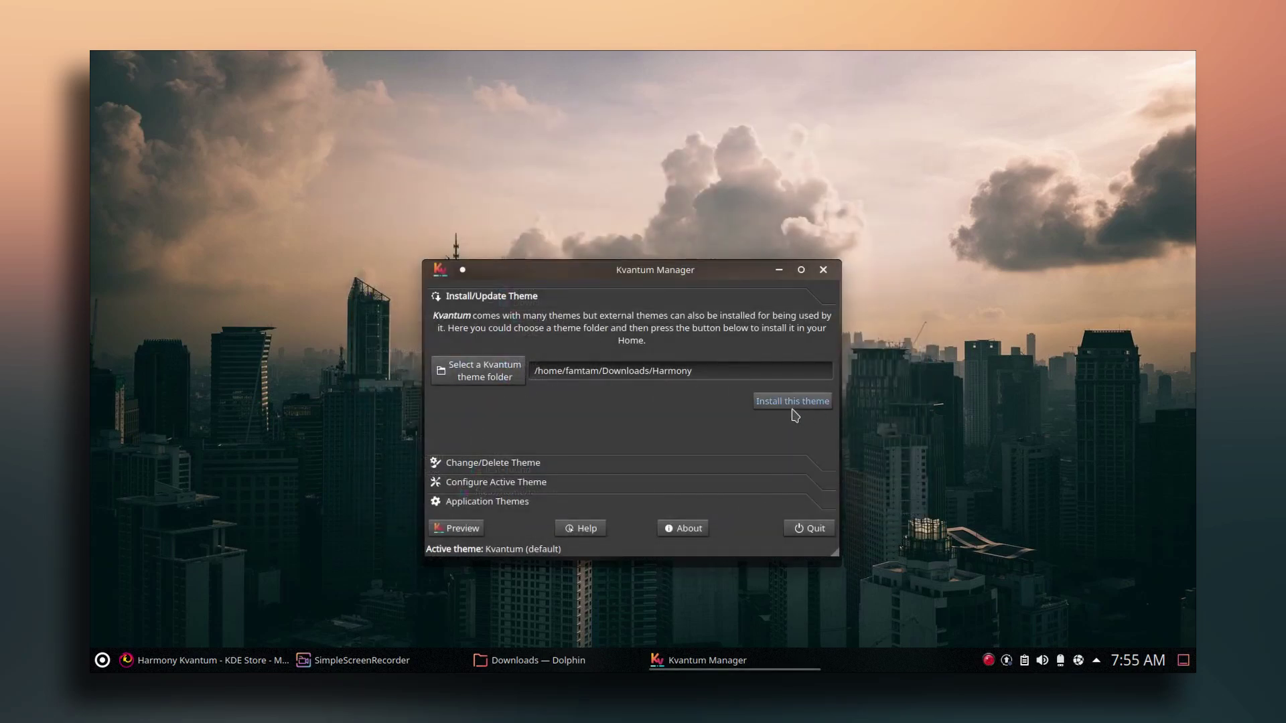
click(797, 406)
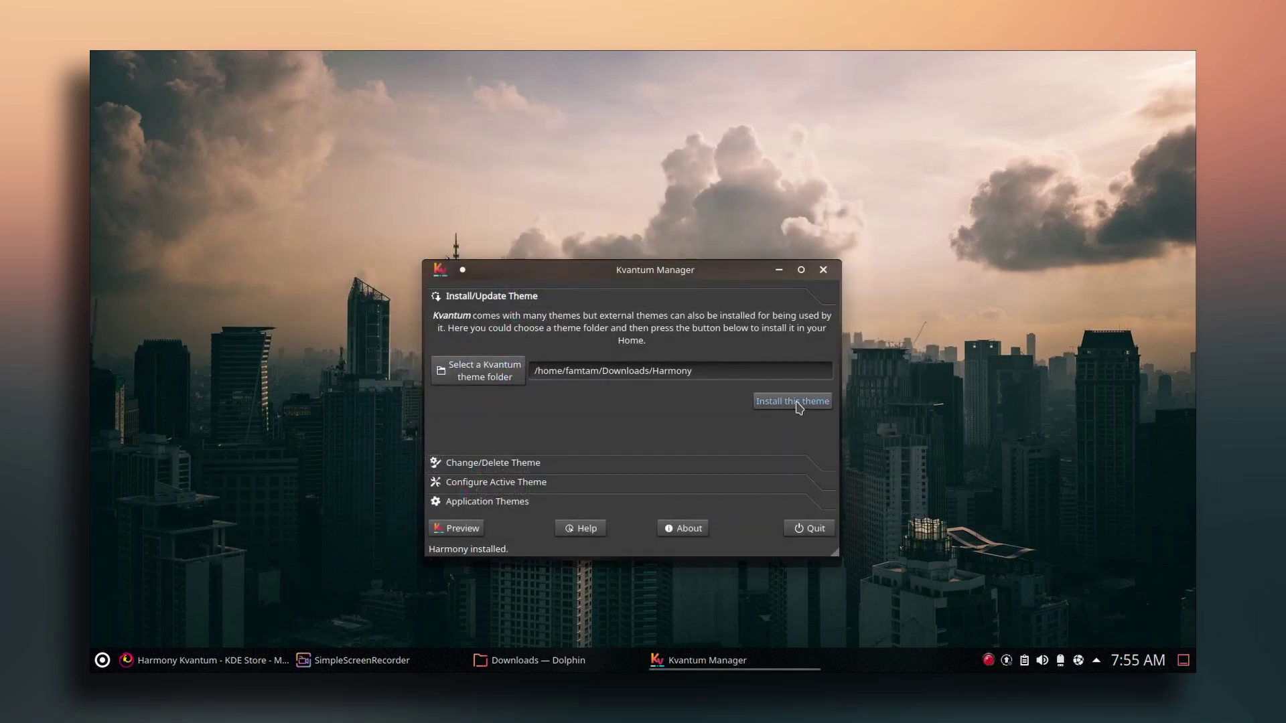
- Choose Harmony under Change/Delete Theme, make it the active theme, and quit Kvantum Manager
click(468, 463)
click(825, 332)
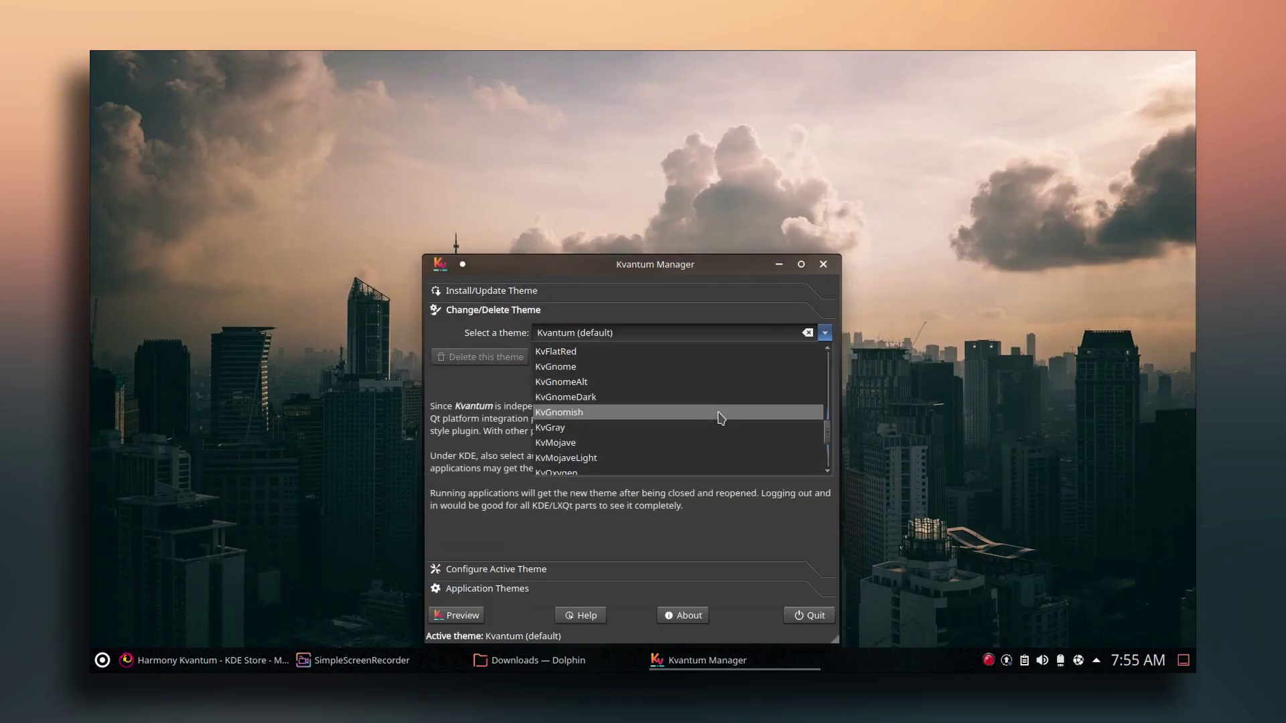
scroll(637, 429, up, 8)
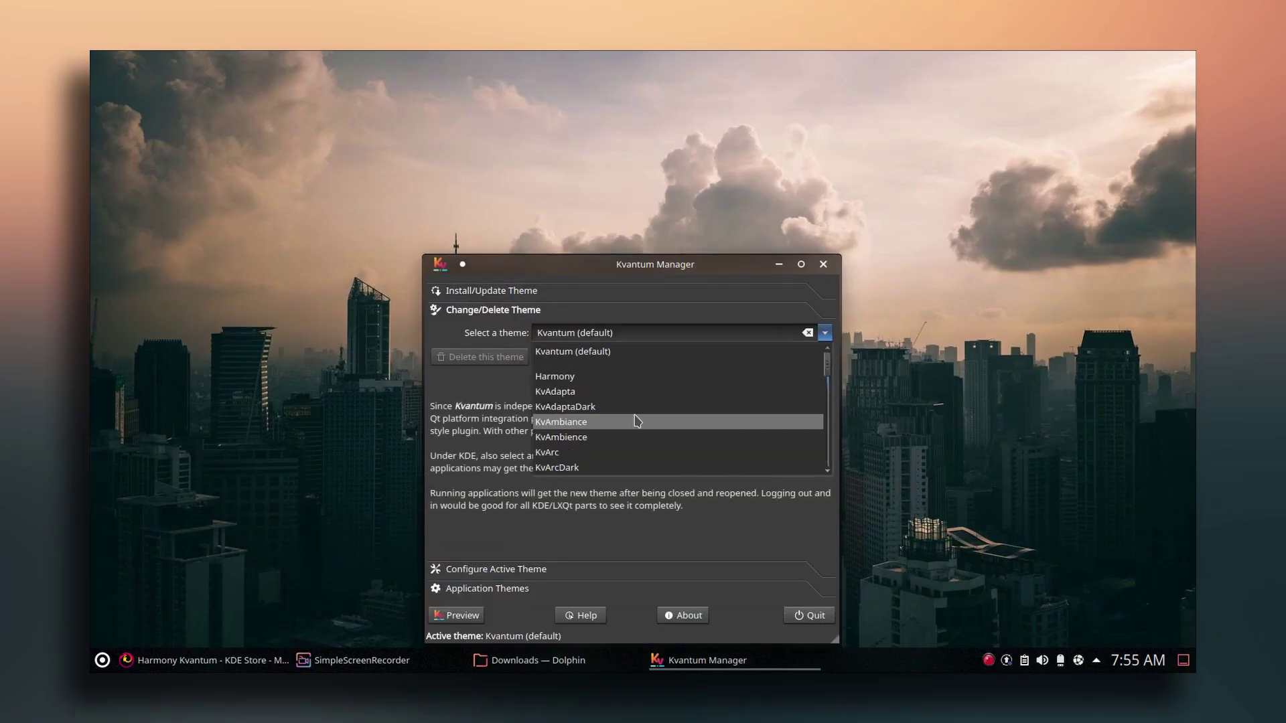
click(573, 376)
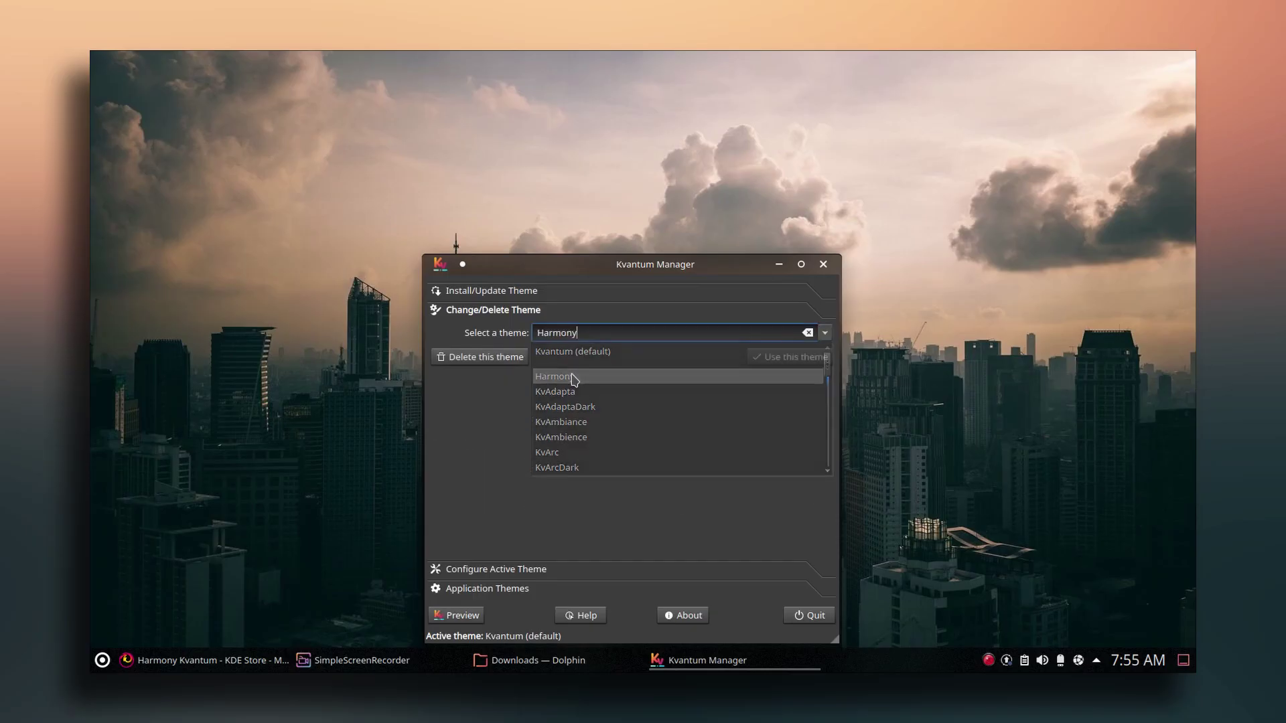
click(786, 360)
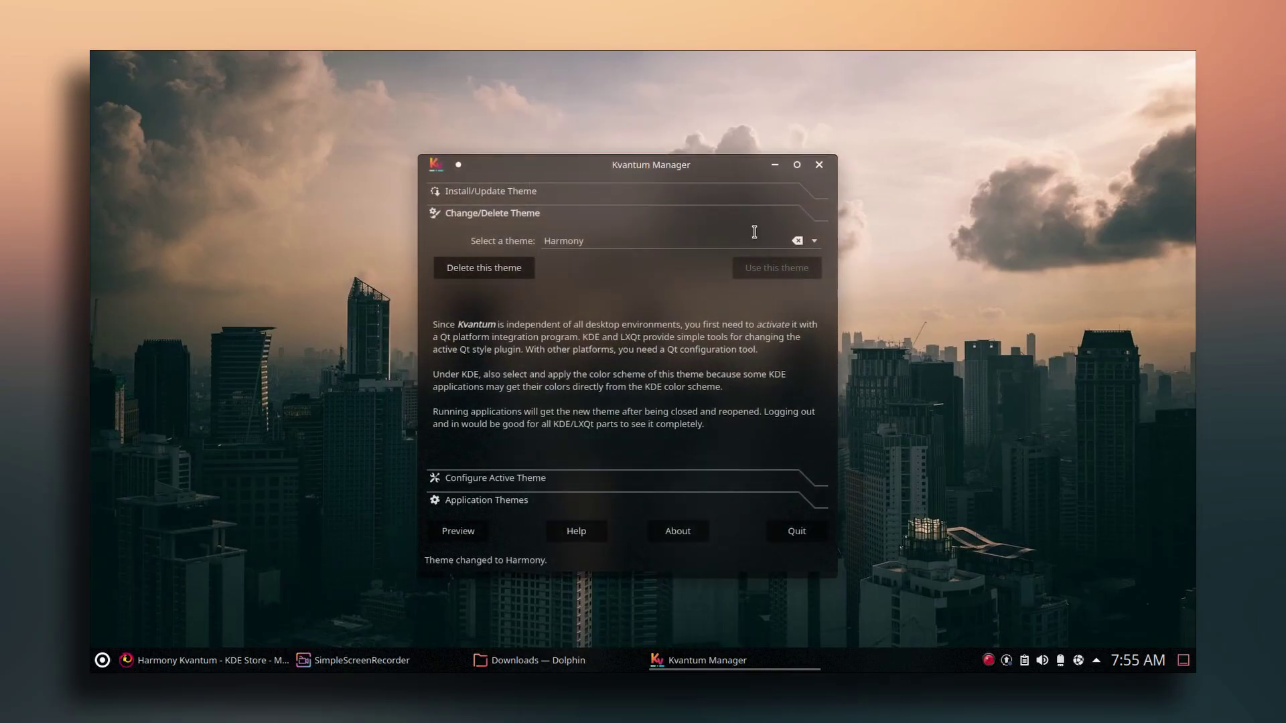
click(820, 164)
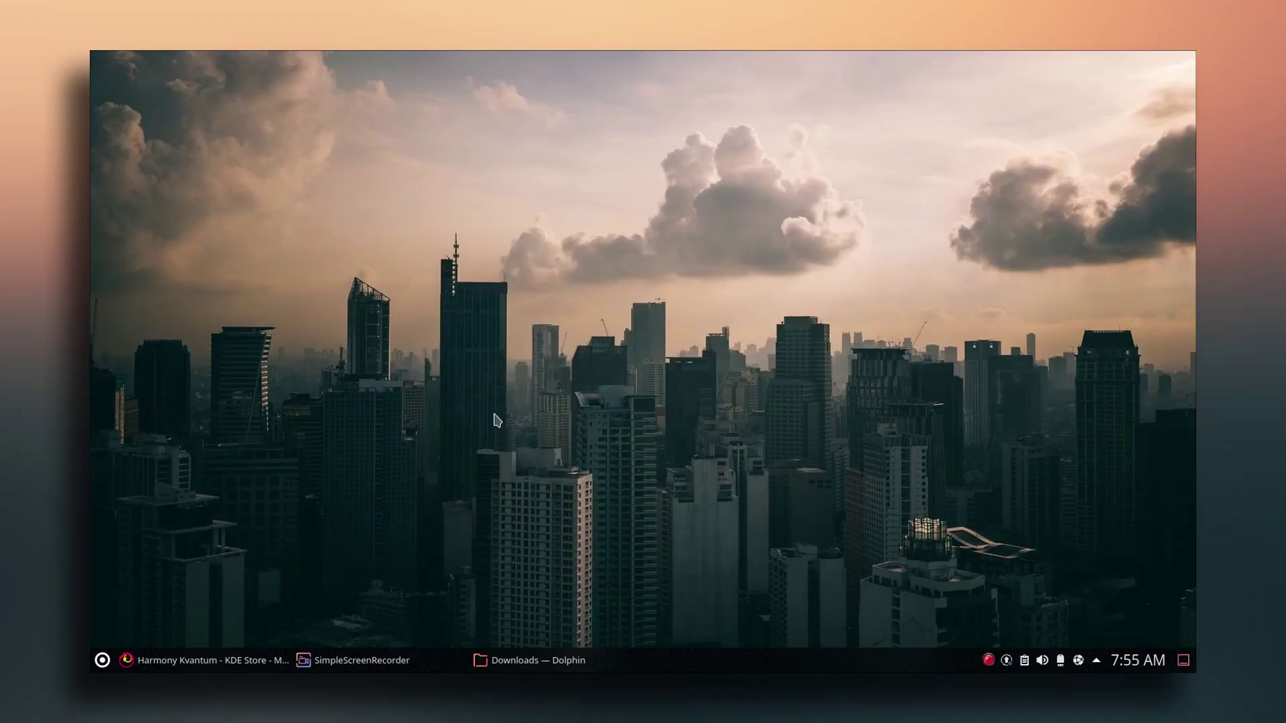
- Launch System Settings and apply the kvantum-dark application style
click(102, 662)
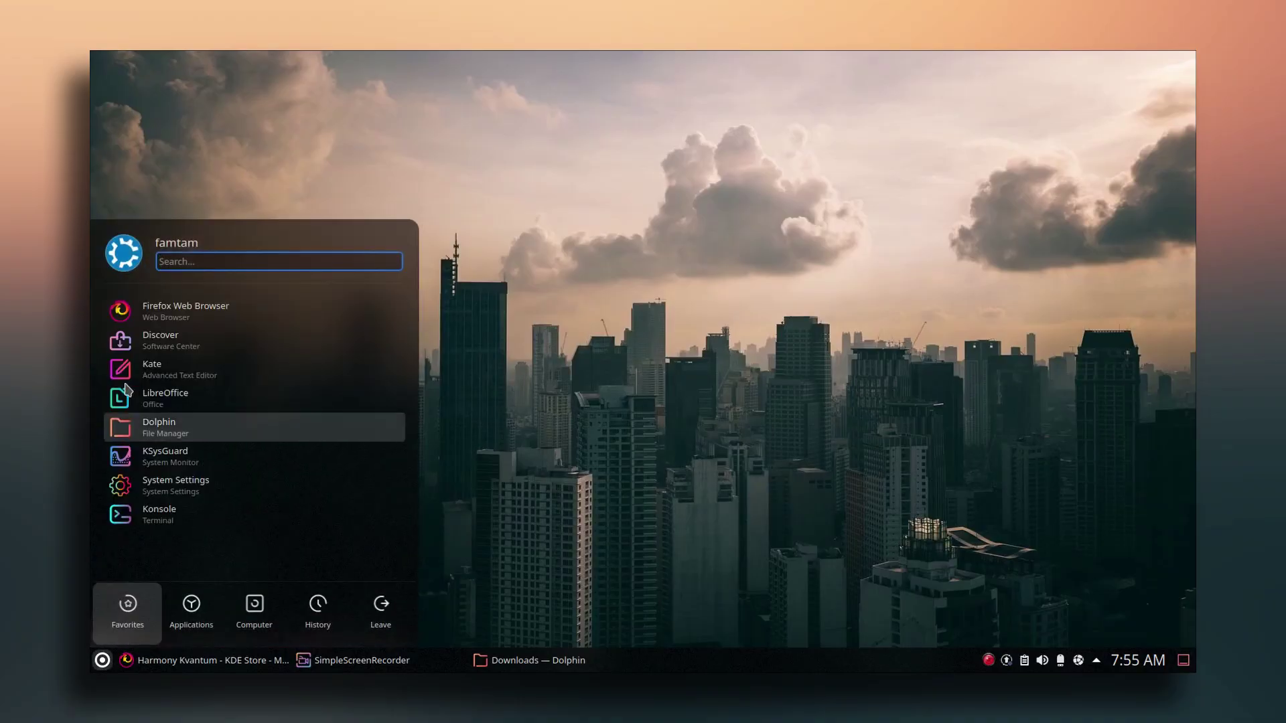
click(193, 494)
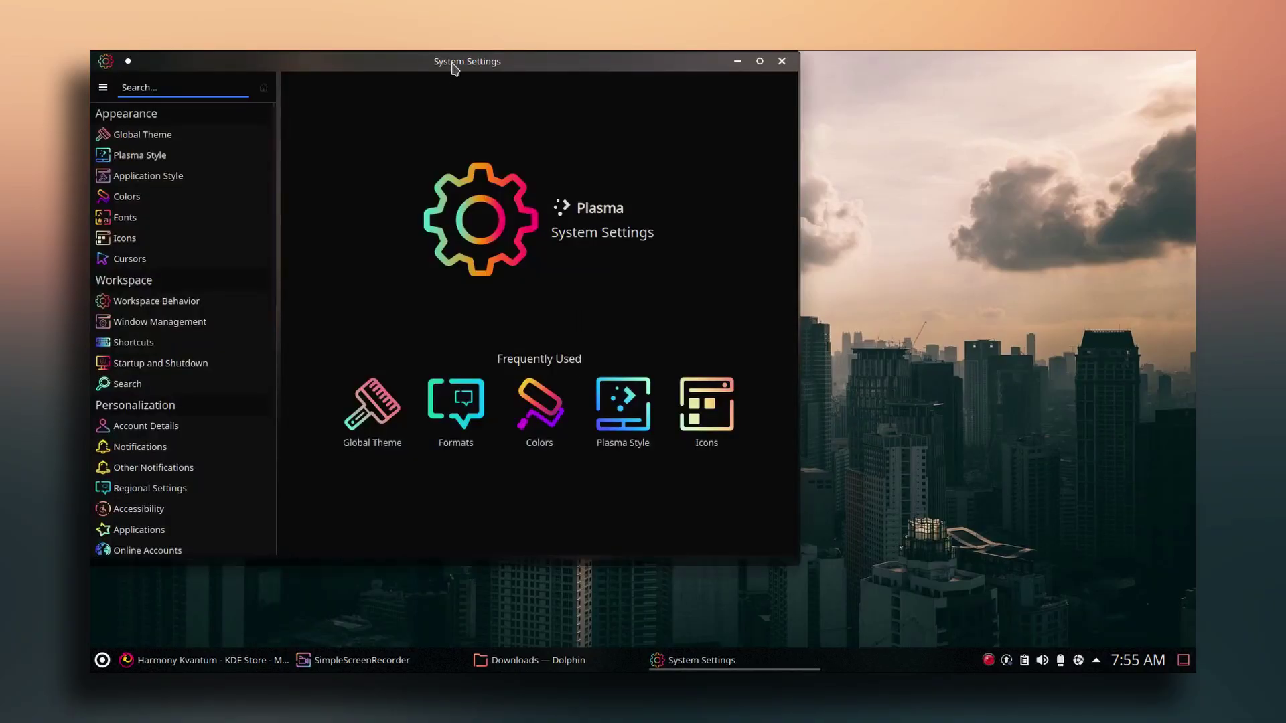
drag(451, 71, 652, 111)
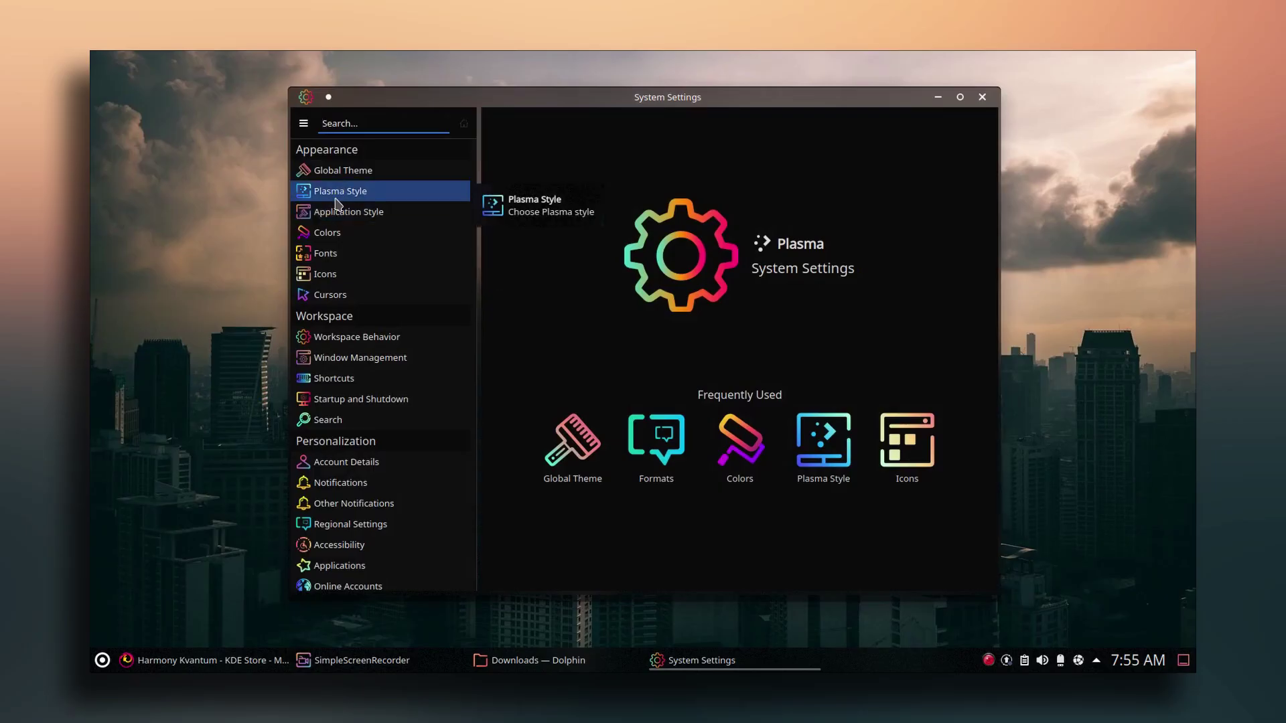
click(339, 212)
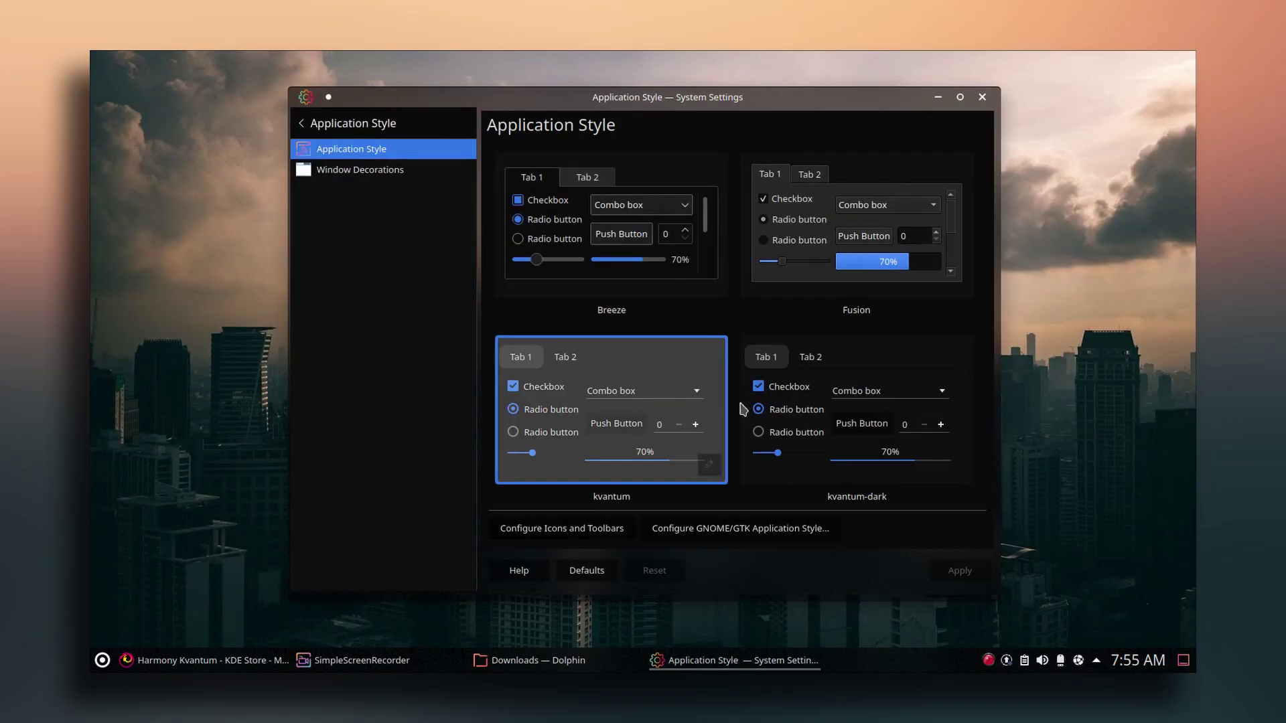
click(823, 427)
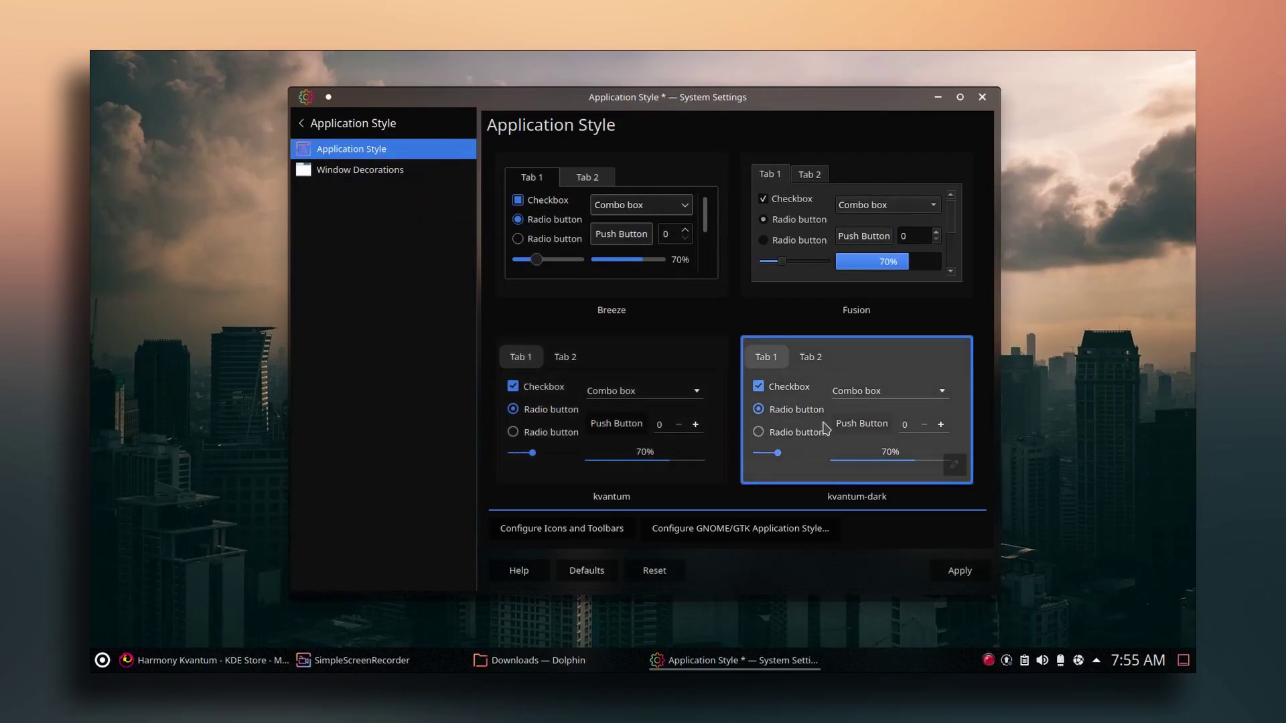
click(959, 571)
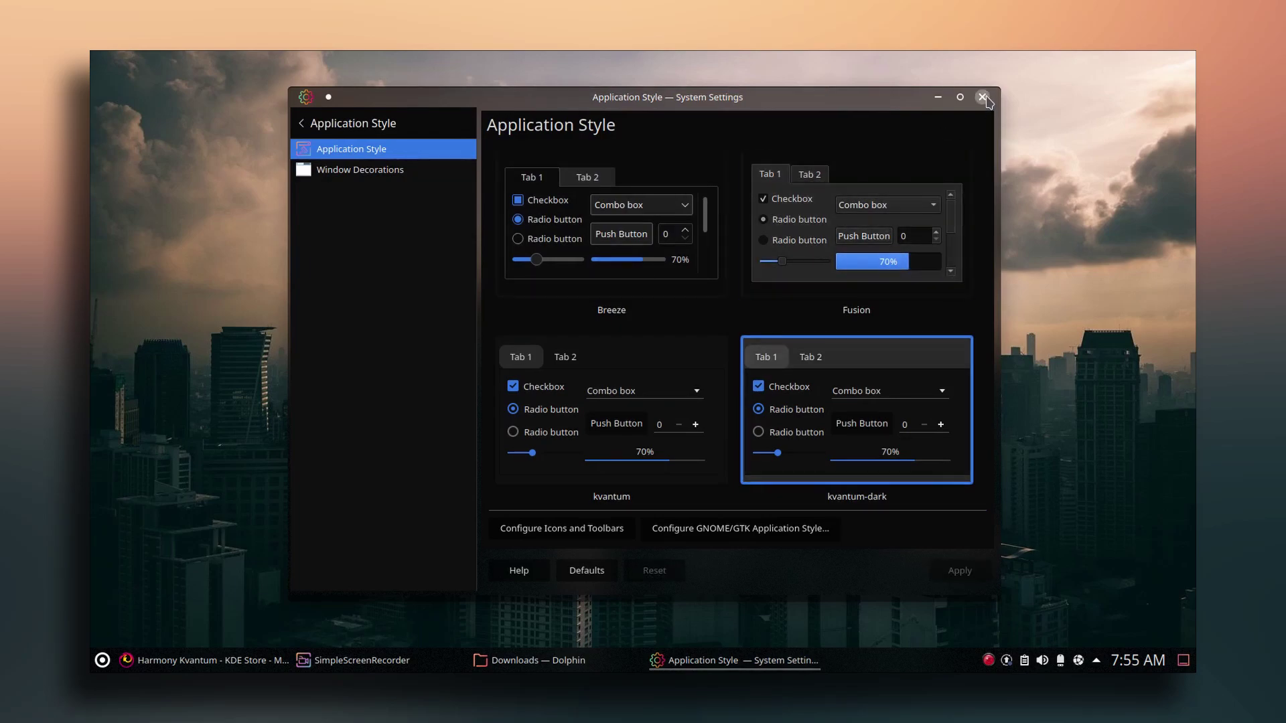
- Drag the on-all-desktops pin off the titlebar buttons, apply, and quit System Settings
click(343, 171)
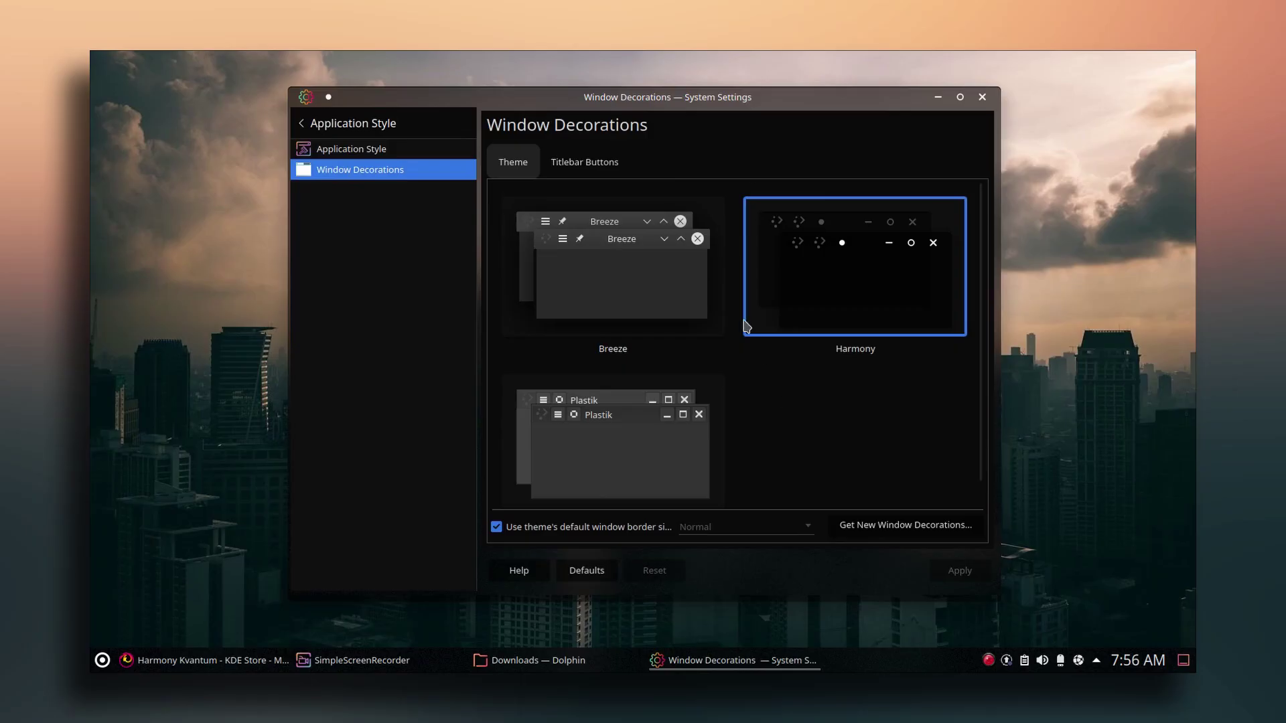
click(621, 166)
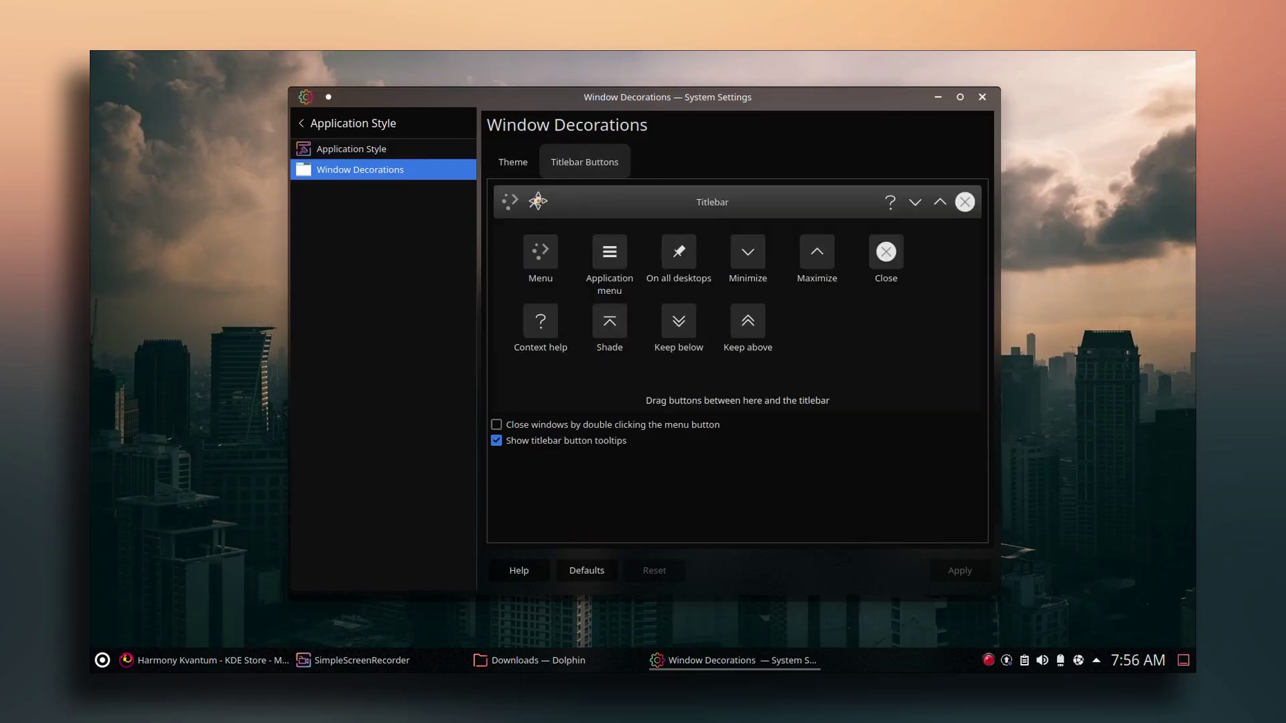
drag(539, 200, 610, 312)
click(959, 572)
key(ctrl+q)
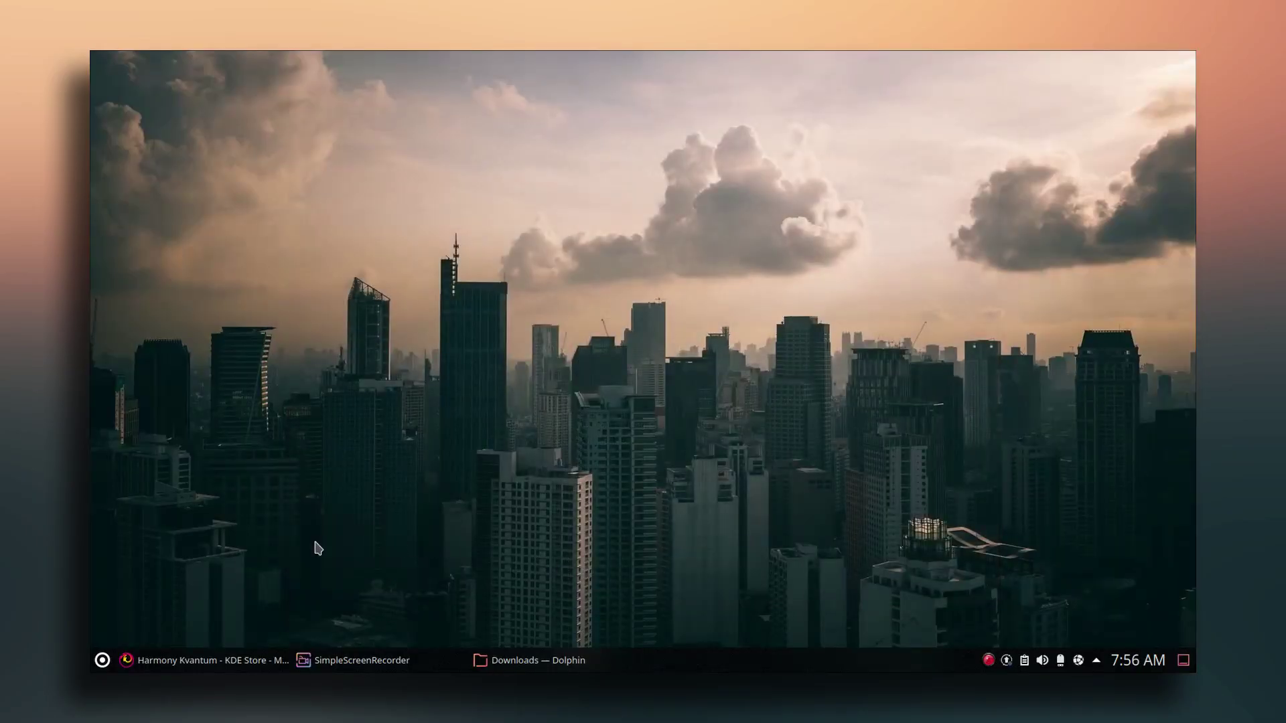
- Close the old Downloads window, relaunch Dolphin and hide its free-space status bar information
click(529, 660)
click(591, 62)
click(101, 662)
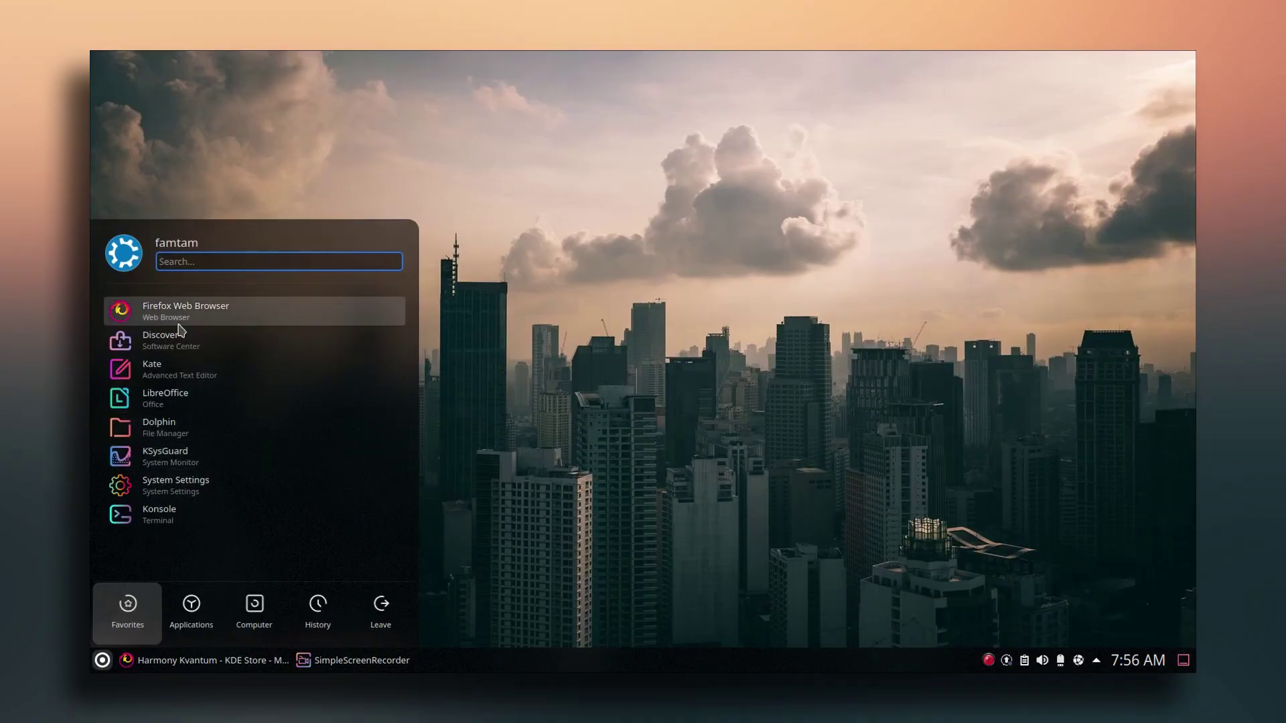
click(169, 425)
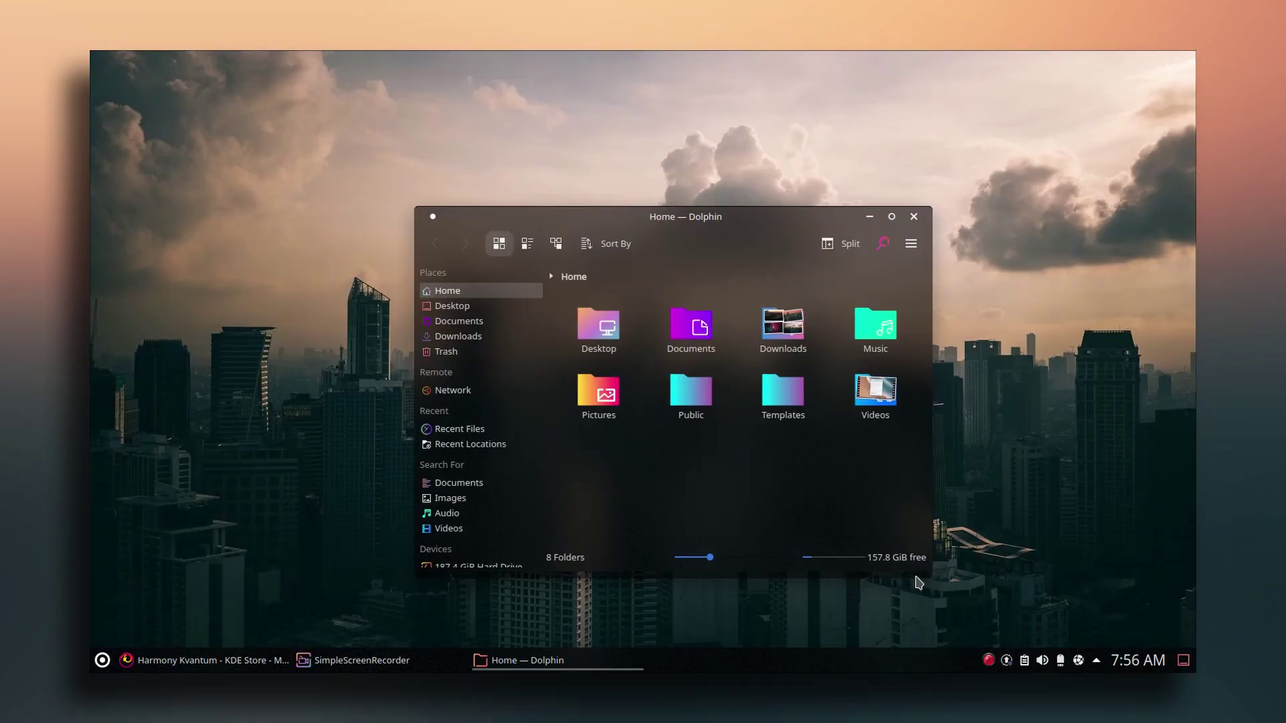
right_click(669, 447)
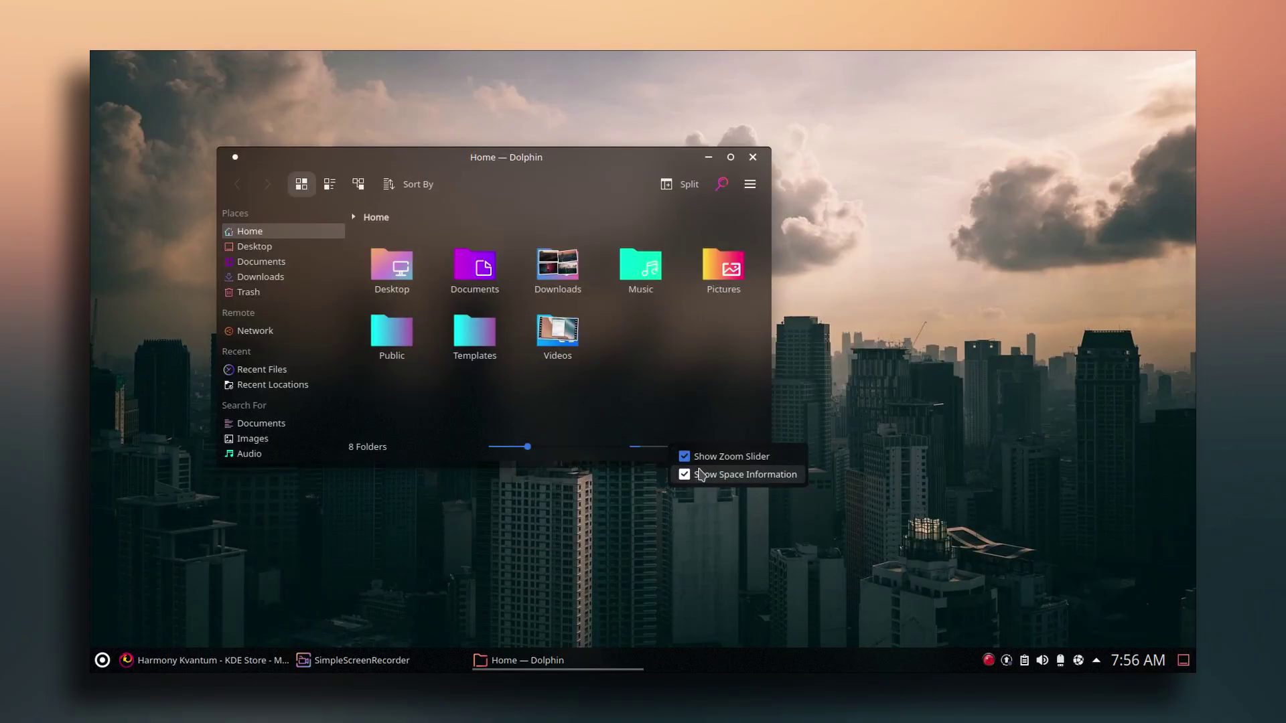
click(717, 476)
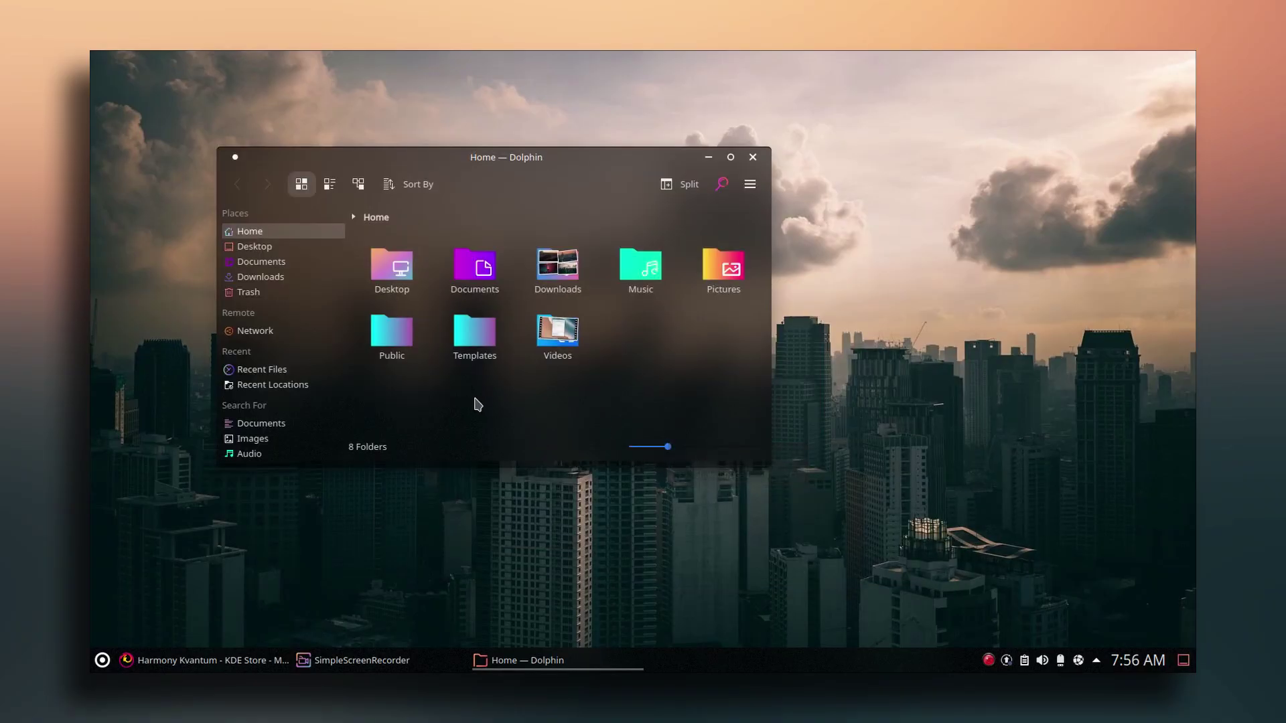
- Move the Dolphin window, set the folder icons back to 64 pixels, and quit Dolphin
drag(449, 161, 536, 234)
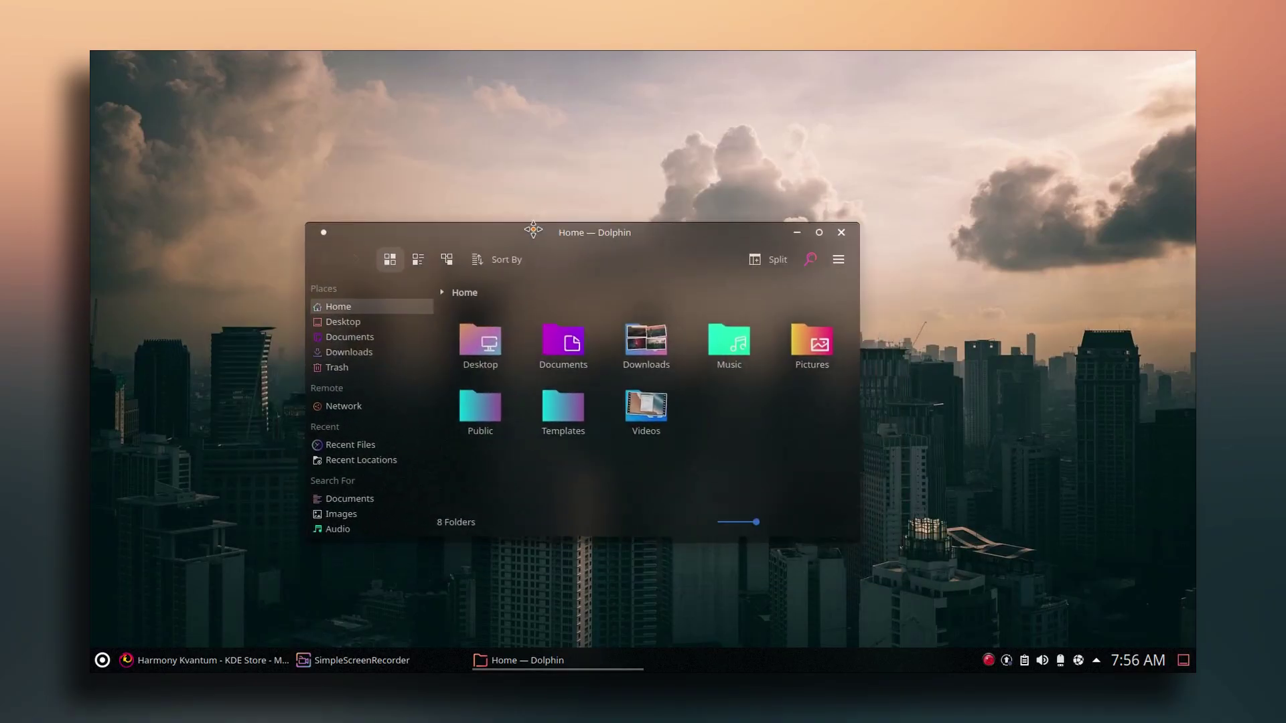
click(767, 523)
drag(769, 529, 759, 527)
key(ctrl+q)
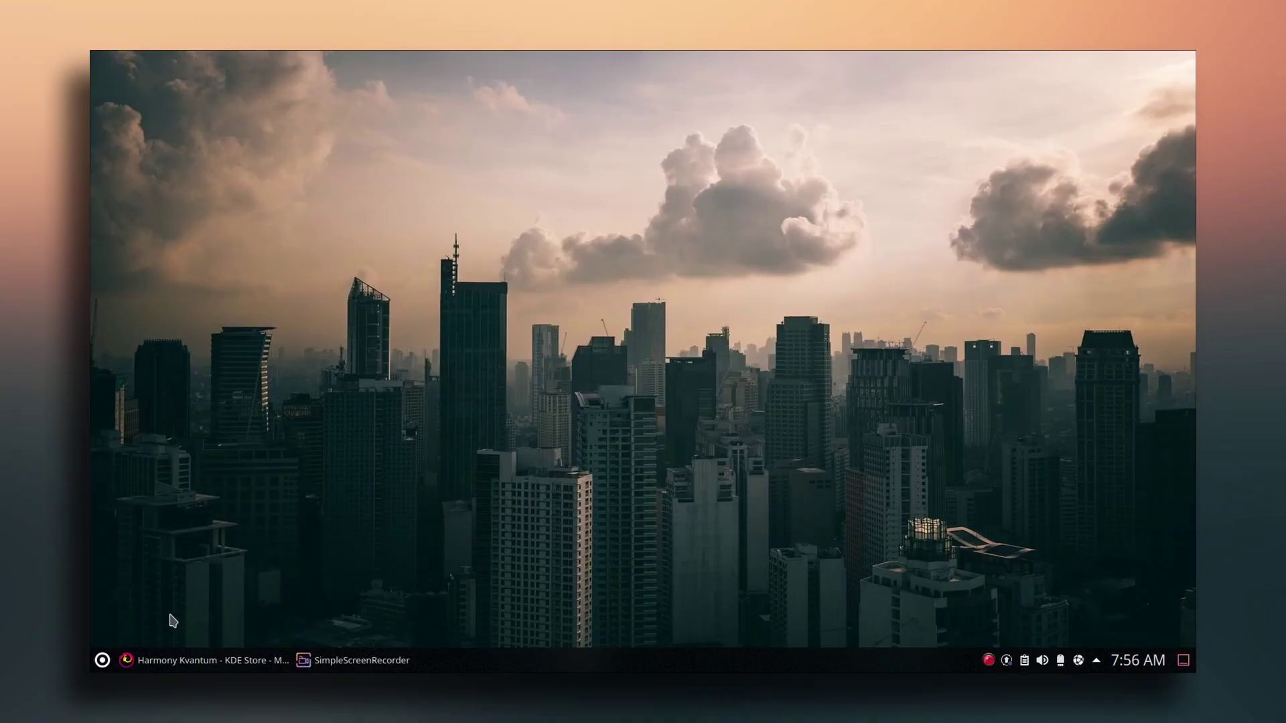
- On the Conky Rock and Roll page's Files list, start downloading Rock and Roll.tar.gz
click(185, 663)
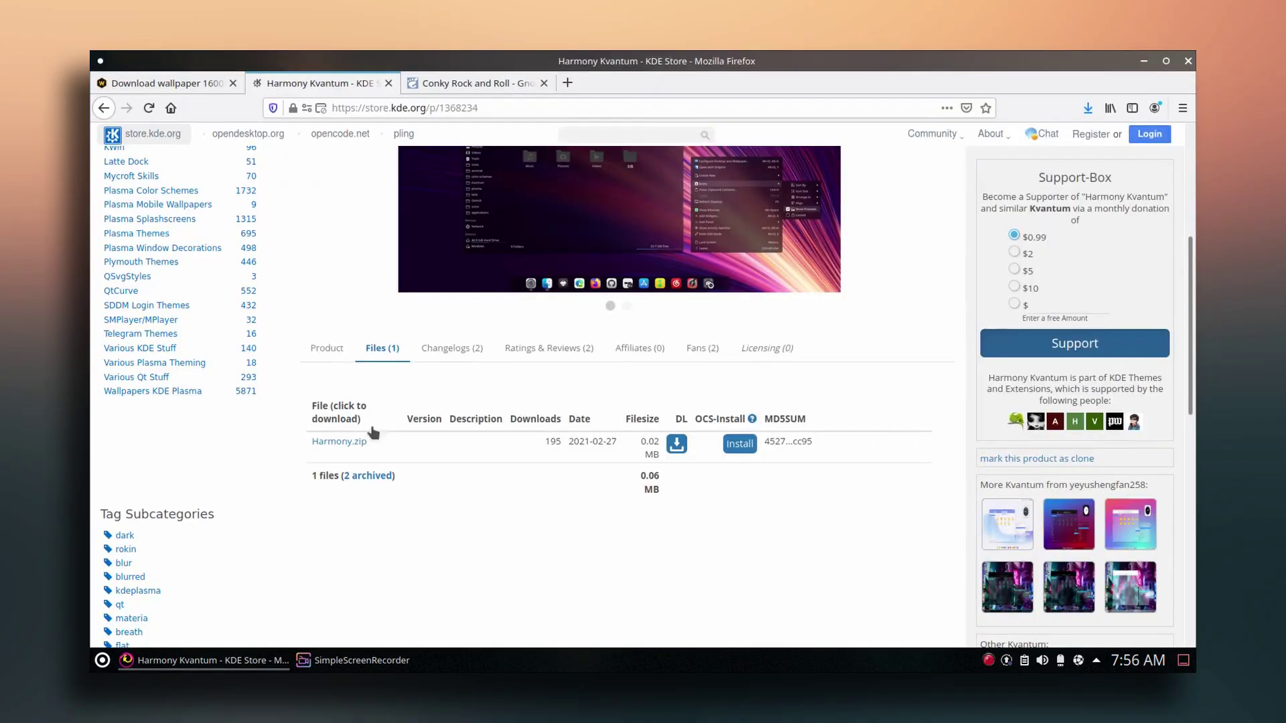
click(453, 90)
scroll(469, 462, down, 3)
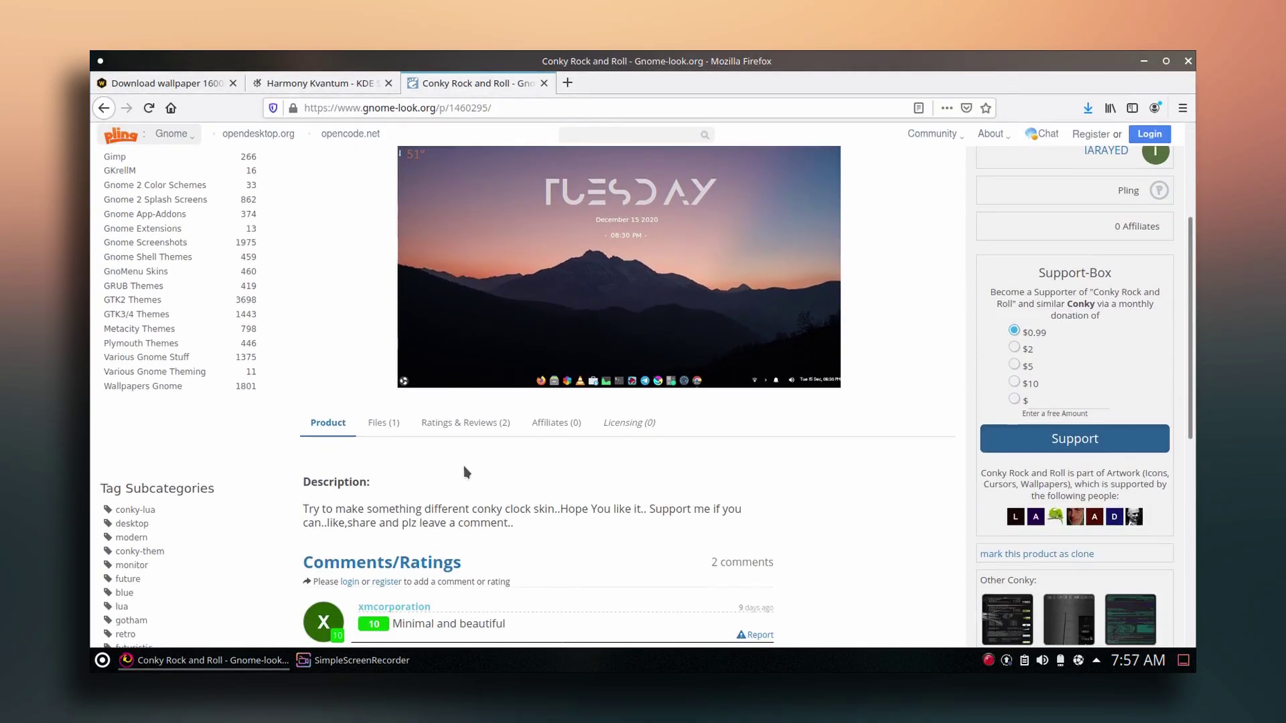
click(375, 423)
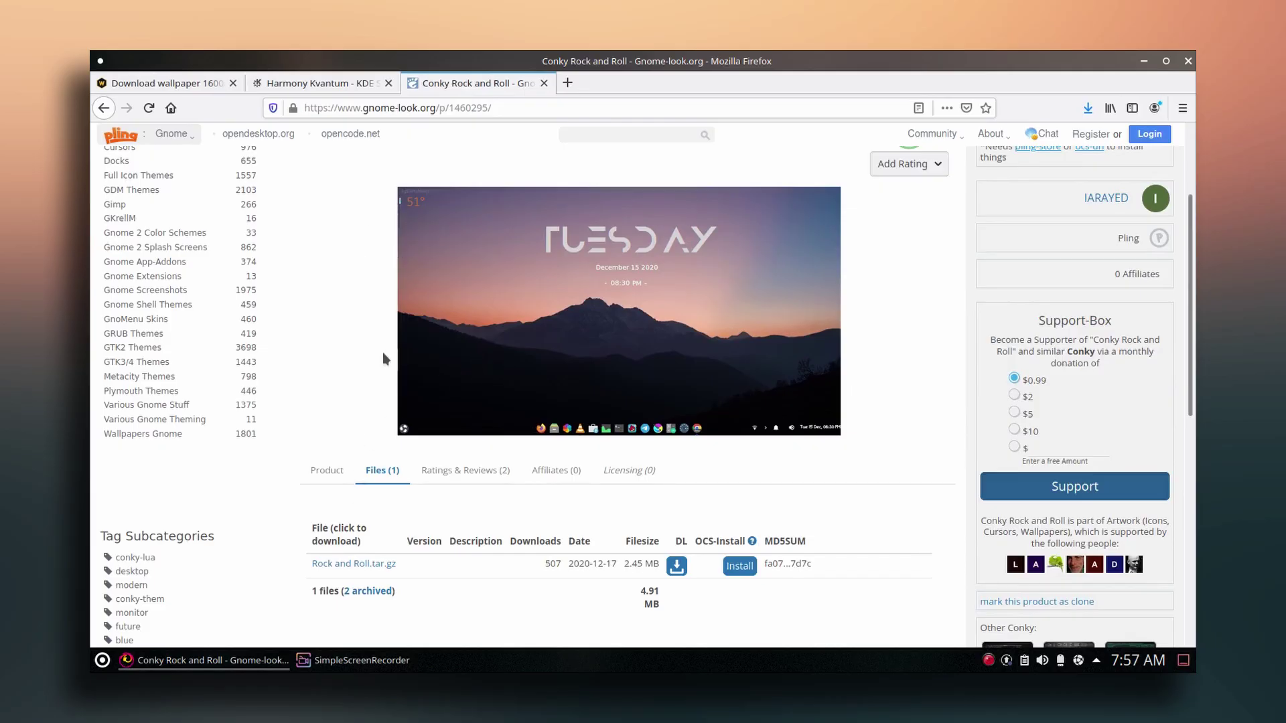
click(355, 564)
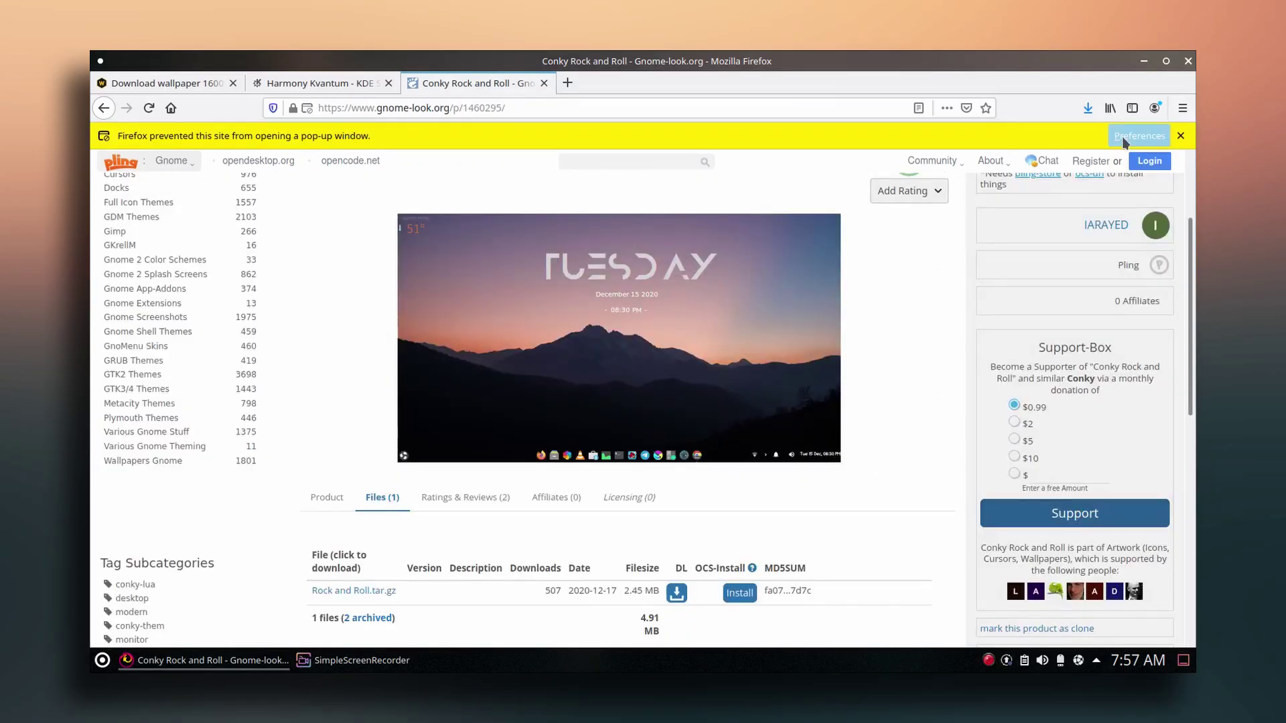
- Allow pop-ups for gnome-look.org, confirm the download, and switch to the Conky Lua guide tab
click(1125, 139)
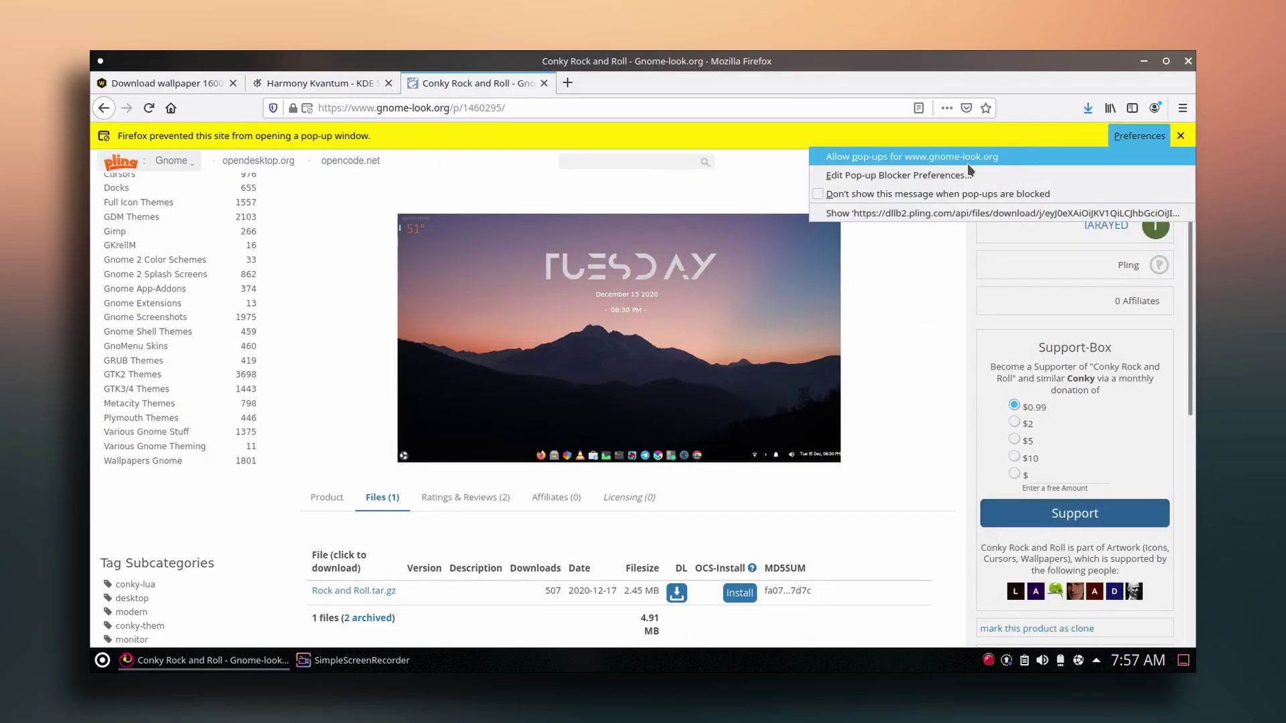
click(967, 163)
click(660, 455)
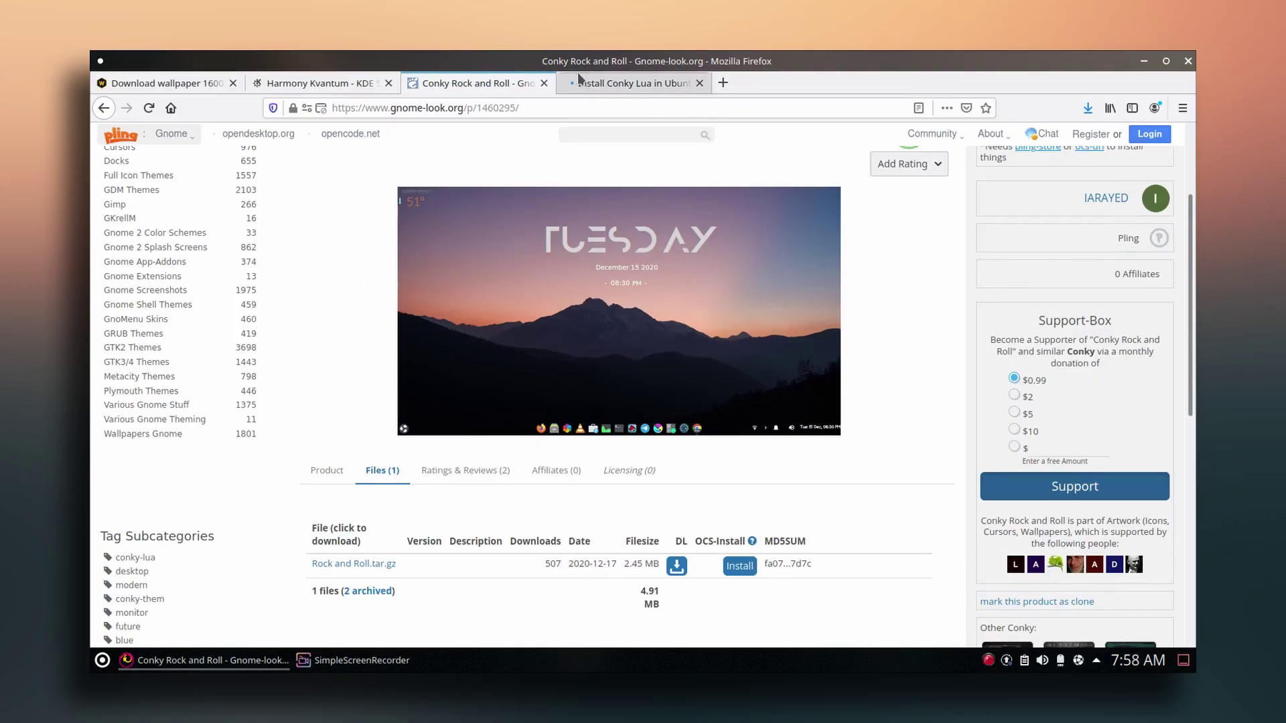
click(602, 86)
- Copy the 'sudo apt-get install conky conky-all' command from the guide
scroll(166, 433, down, 10)
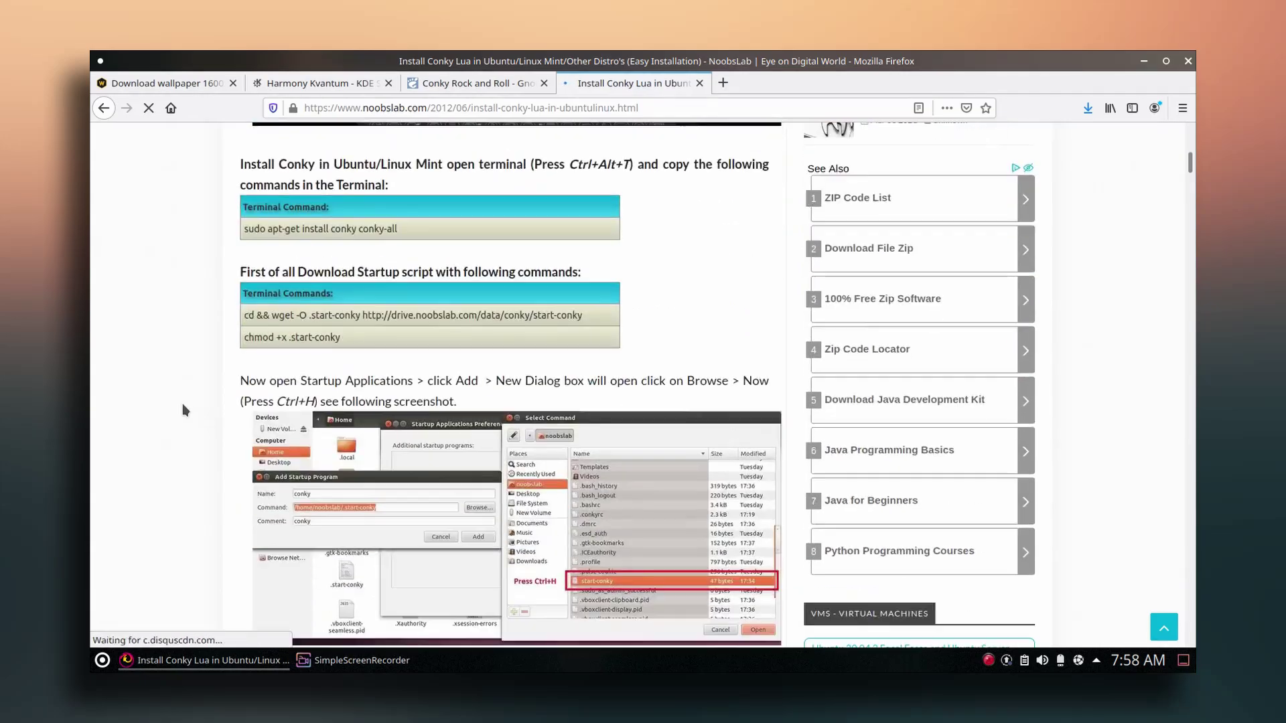
scroll(277, 189, up, 2)
scroll(277, 189, up, 8)
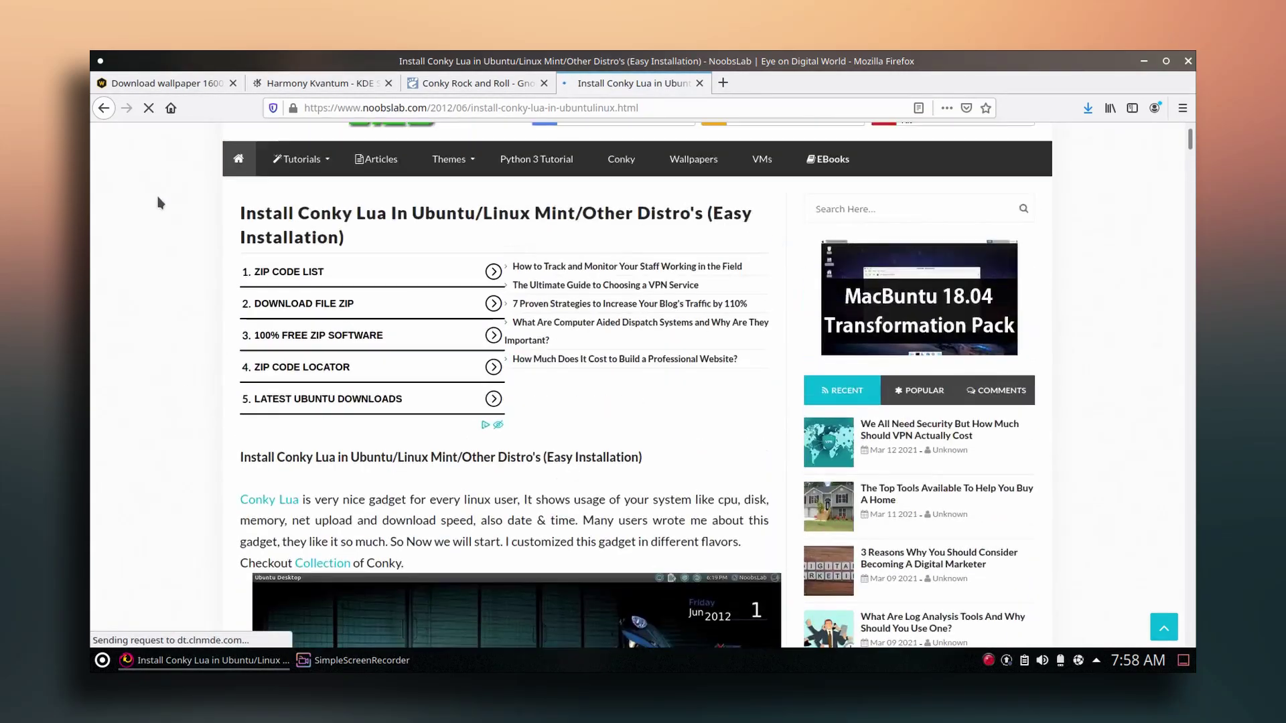
scroll(129, 408, down, 10)
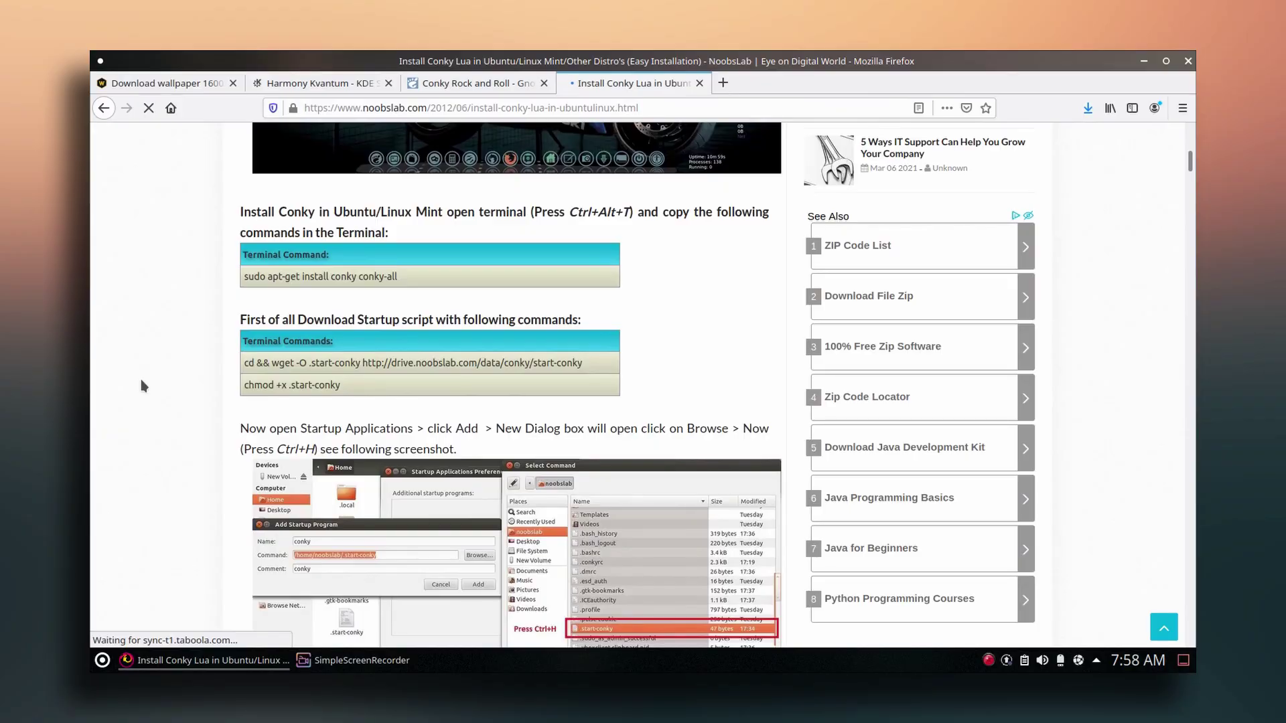
drag(371, 276, 243, 284)
right_click(254, 277)
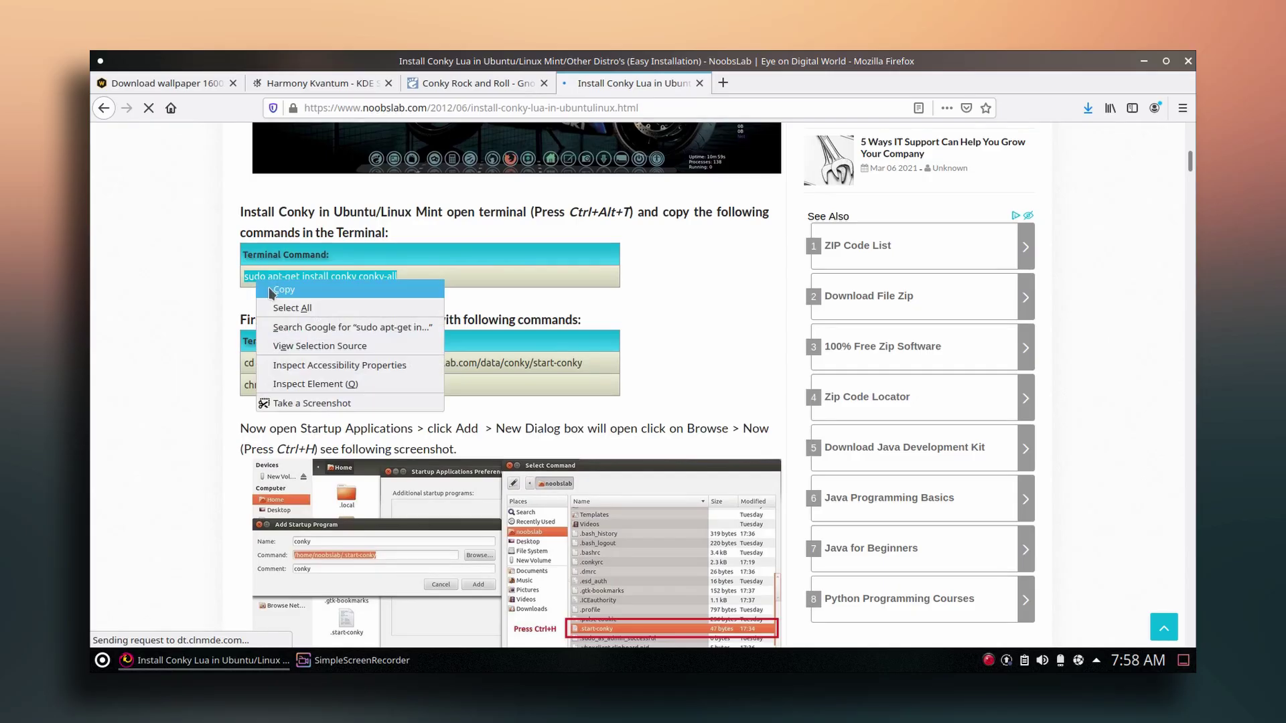
click(276, 286)
- Run the command in Konsole, submitting the sudo password and confirming the install
click(103, 661)
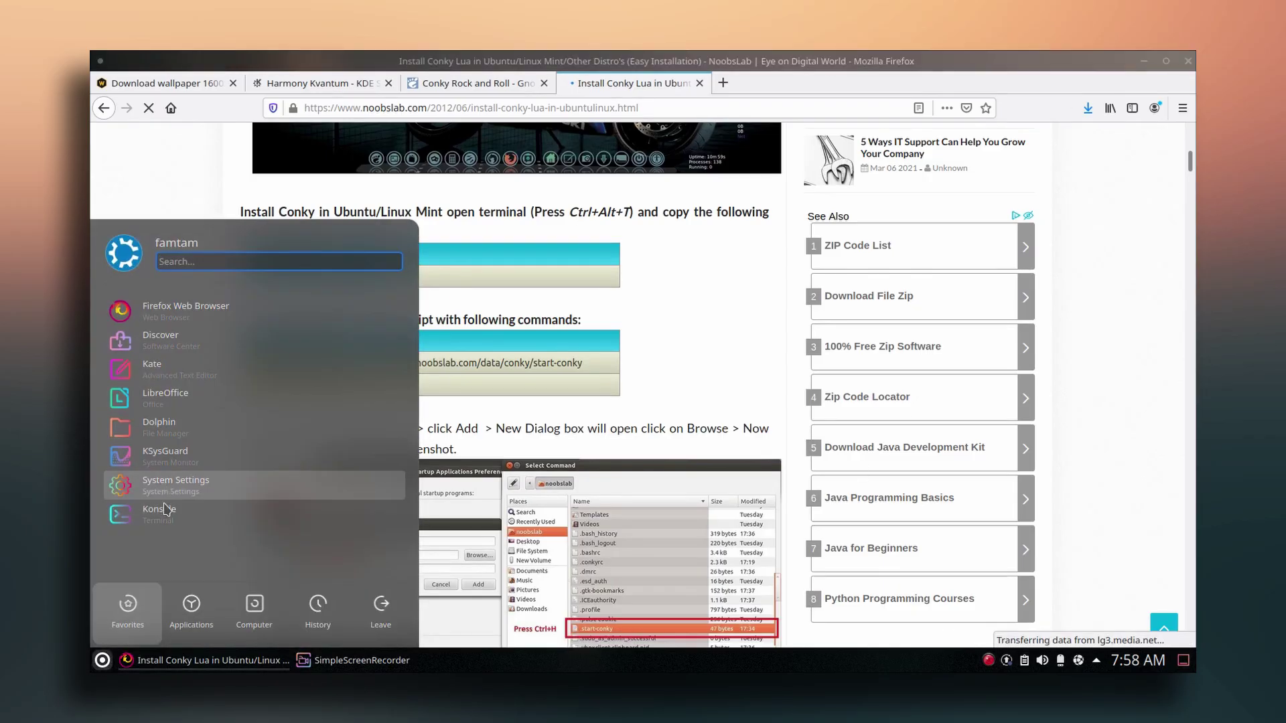
click(176, 529)
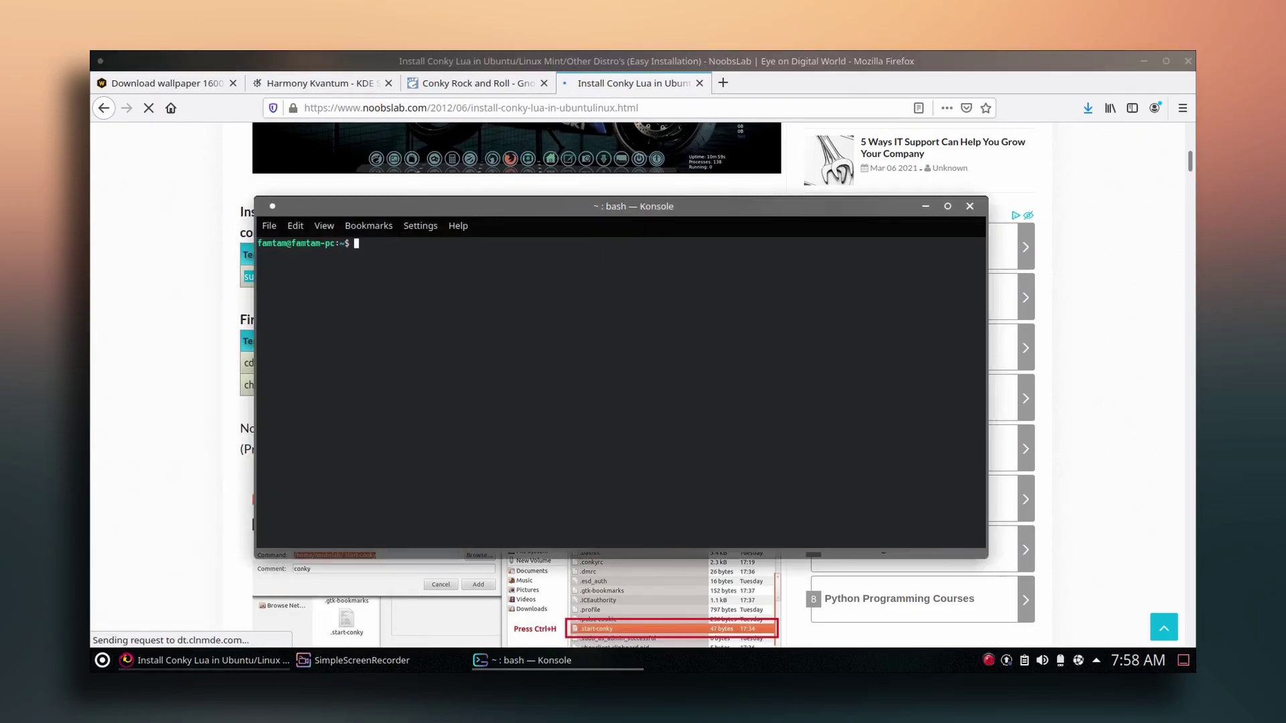
key(ctrl+shift+v)
key(Return)
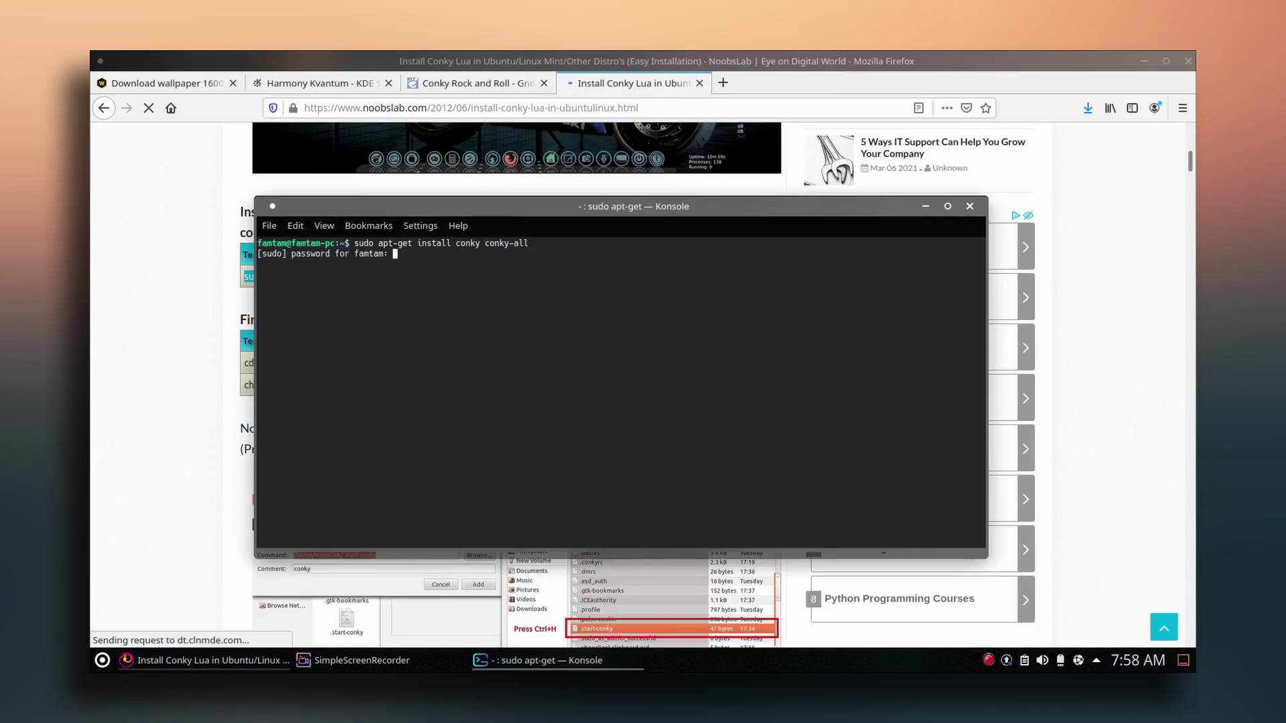
key(Return)
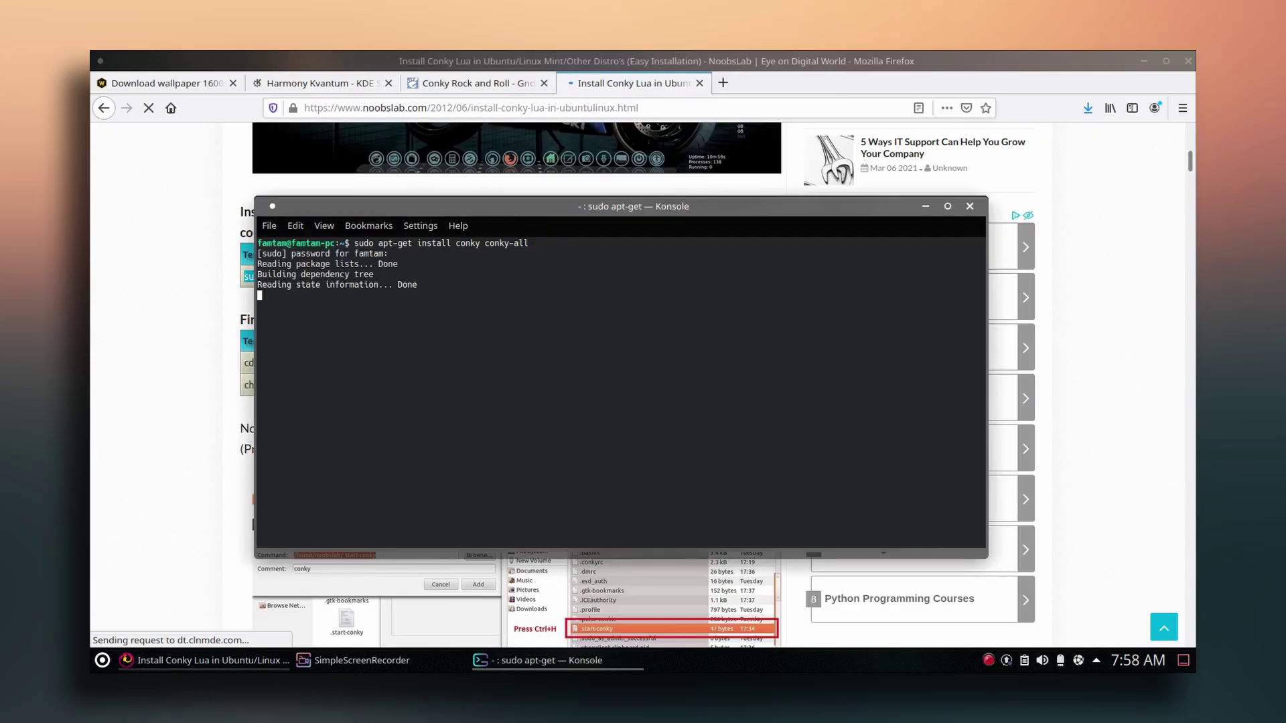
key(Return)
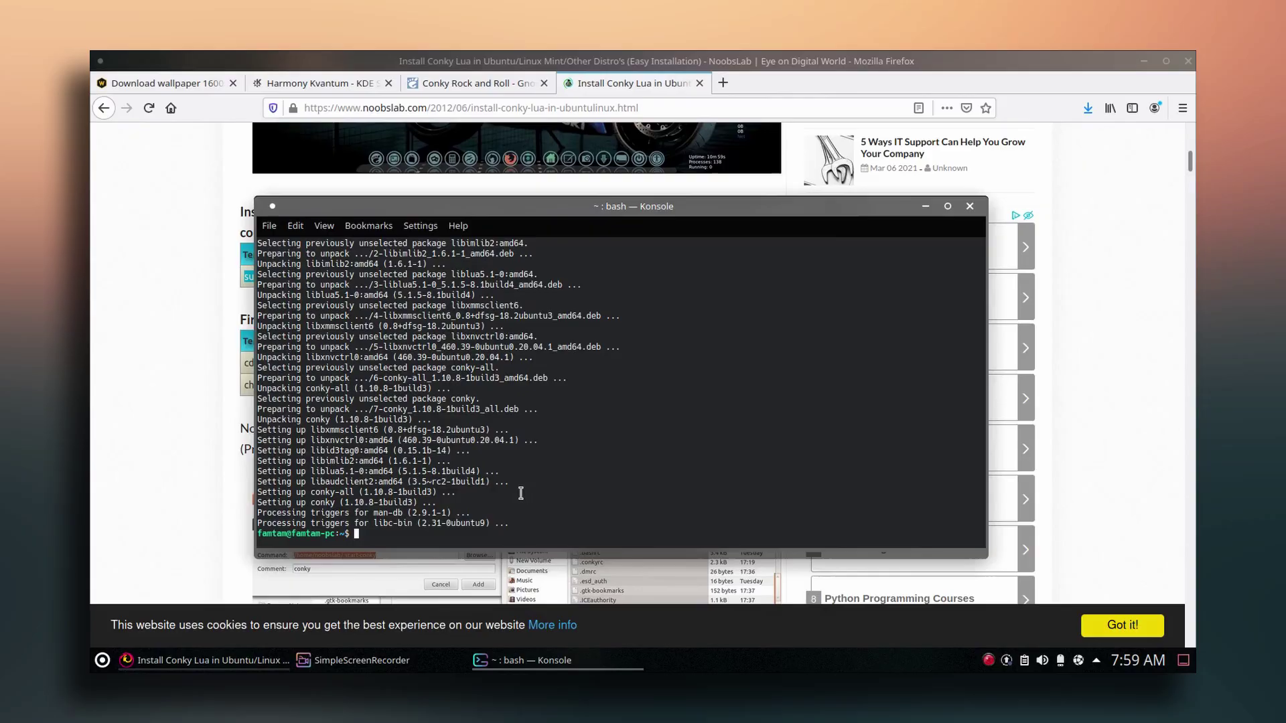
click(103, 341)
- Copy the 'cd && wget -O .start-conky' command from the guide and run it in Konsole
scroll(377, 395, down, 1)
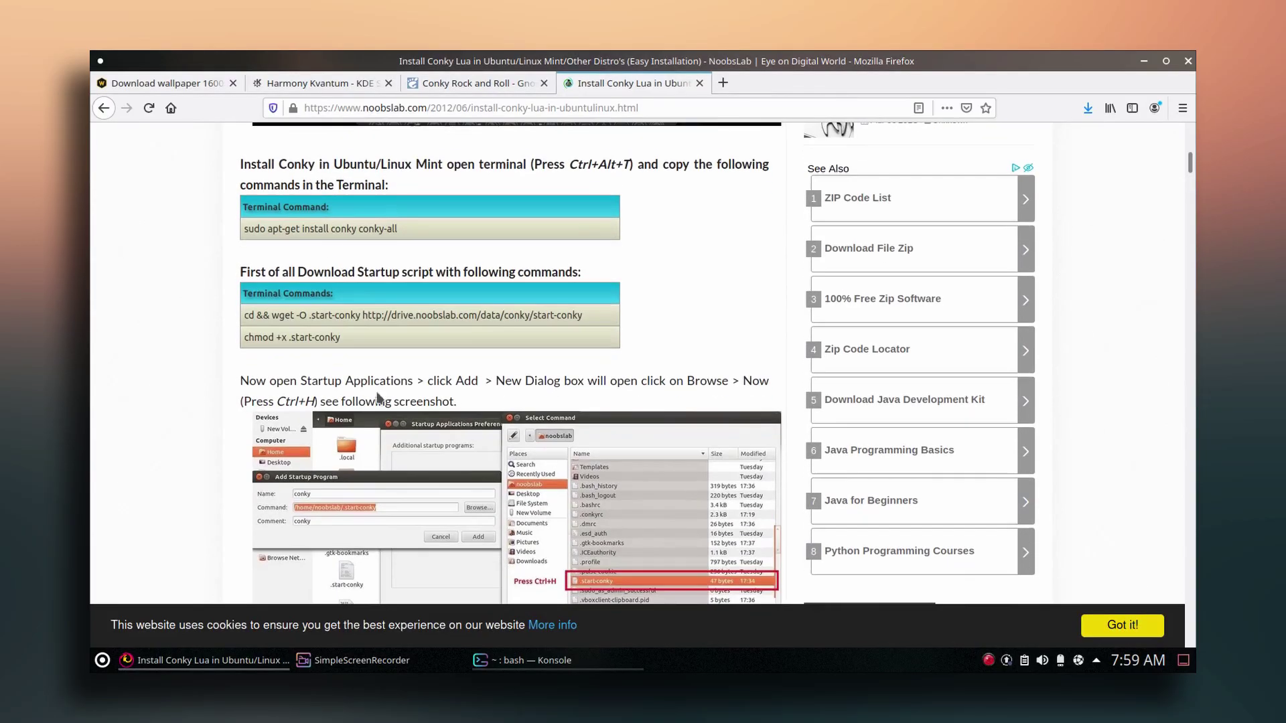
drag(581, 315, 265, 314)
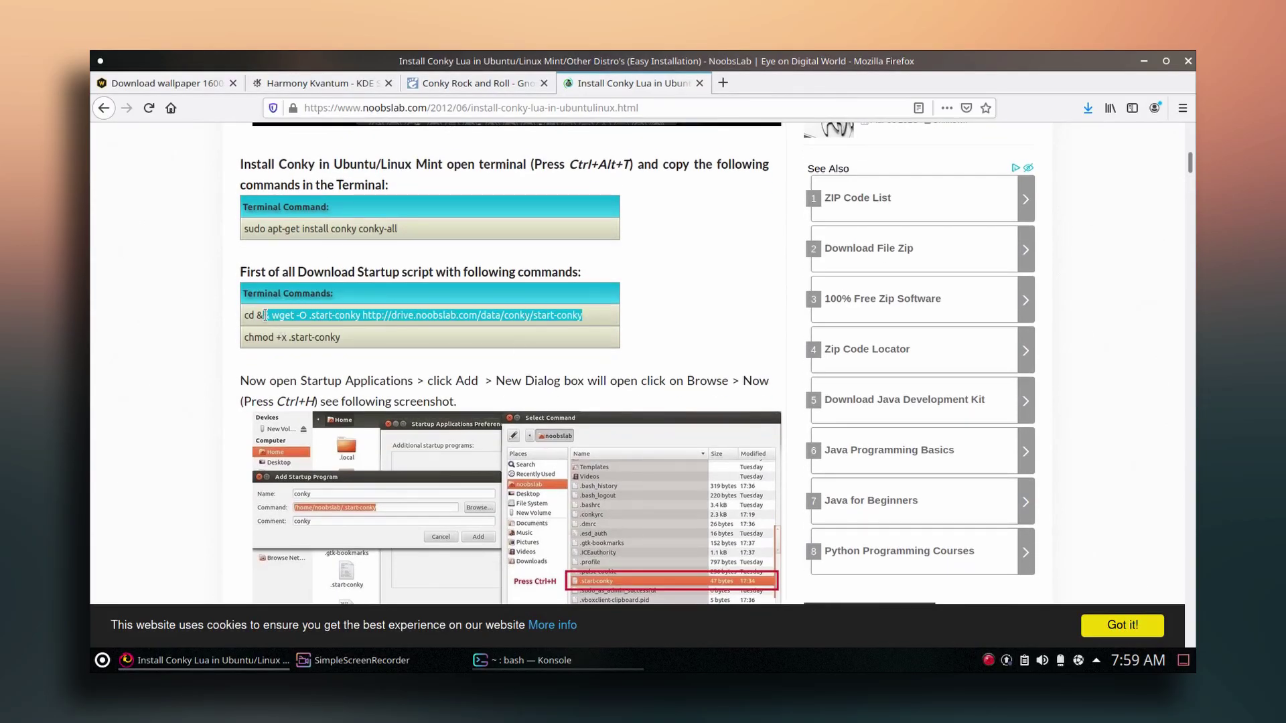
right_click(255, 316)
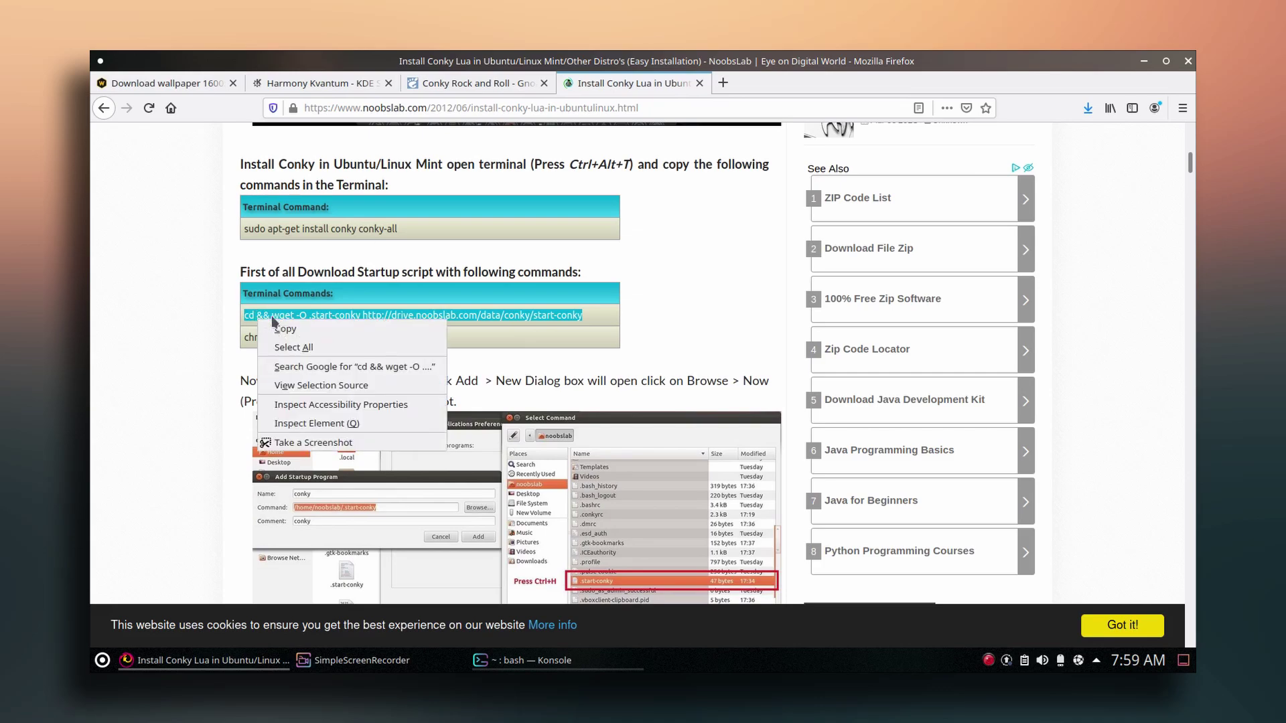
click(284, 330)
key(alt+Tab)
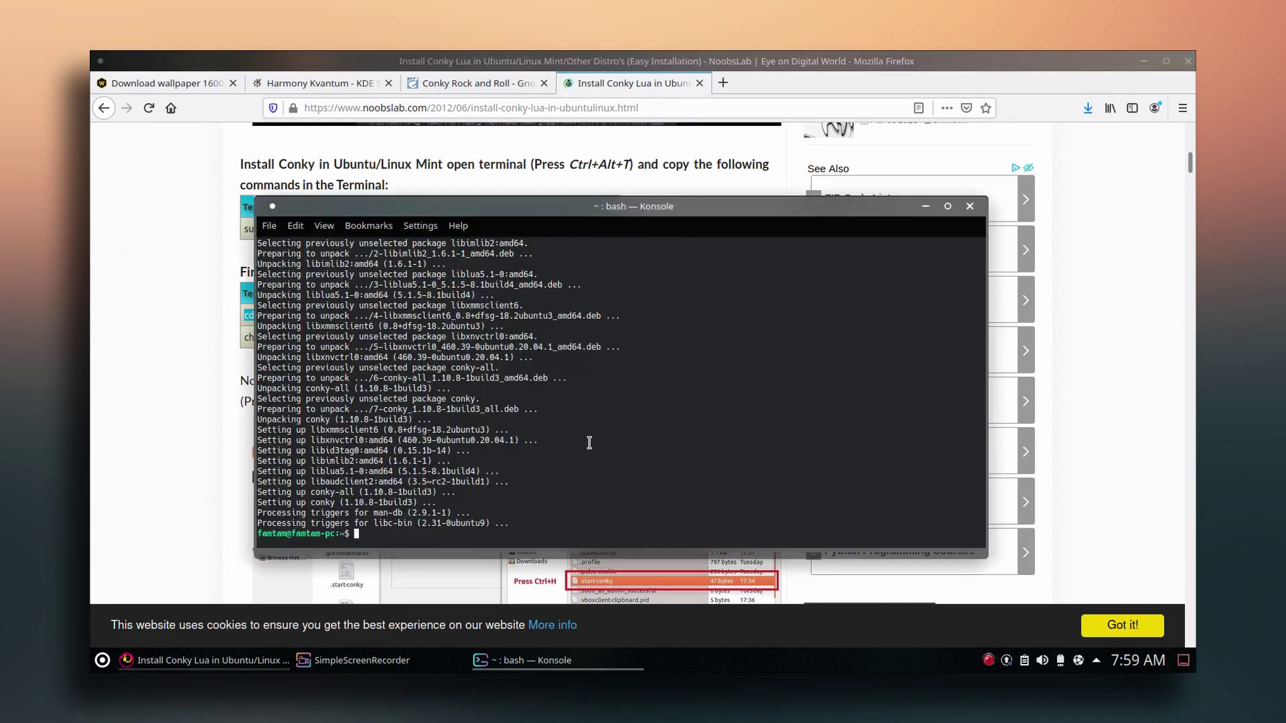
key(ctrl+shift+v)
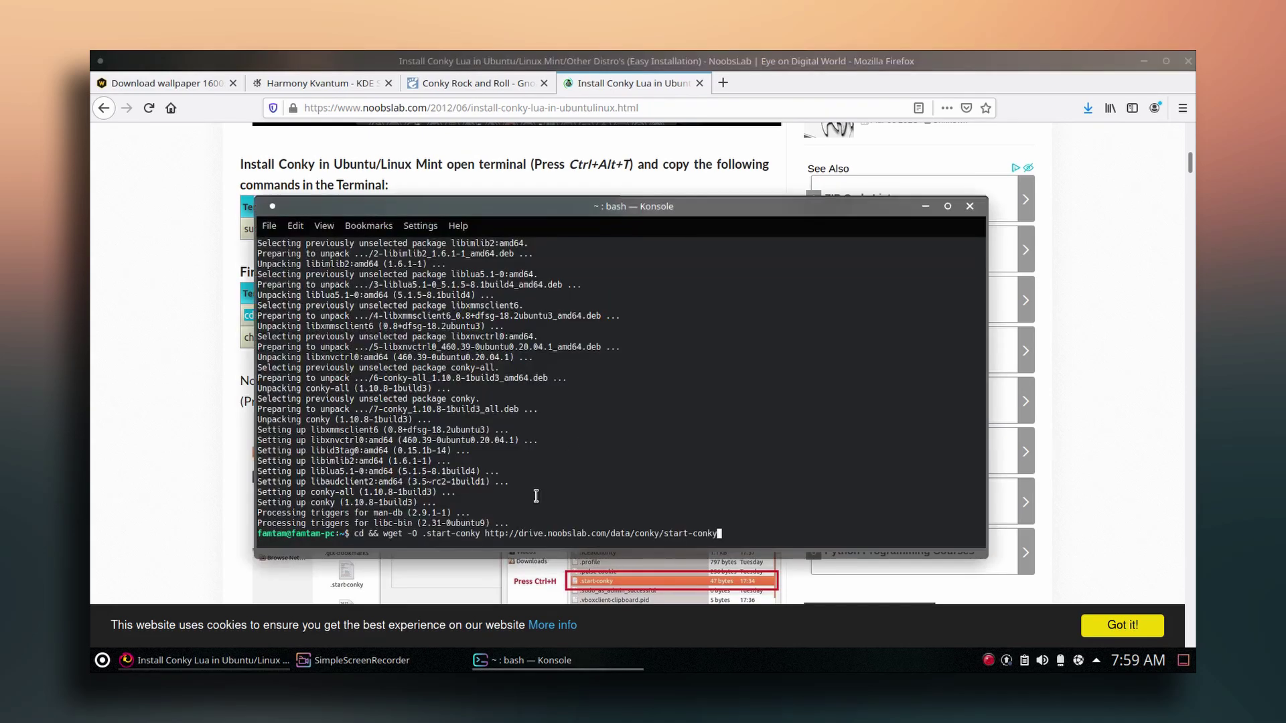
key(Return)
- Run 'sudo chmod +x .start-conky' in Konsole, then minimize the terminal
key(alt+Tab)
scroll(311, 554, up, 3)
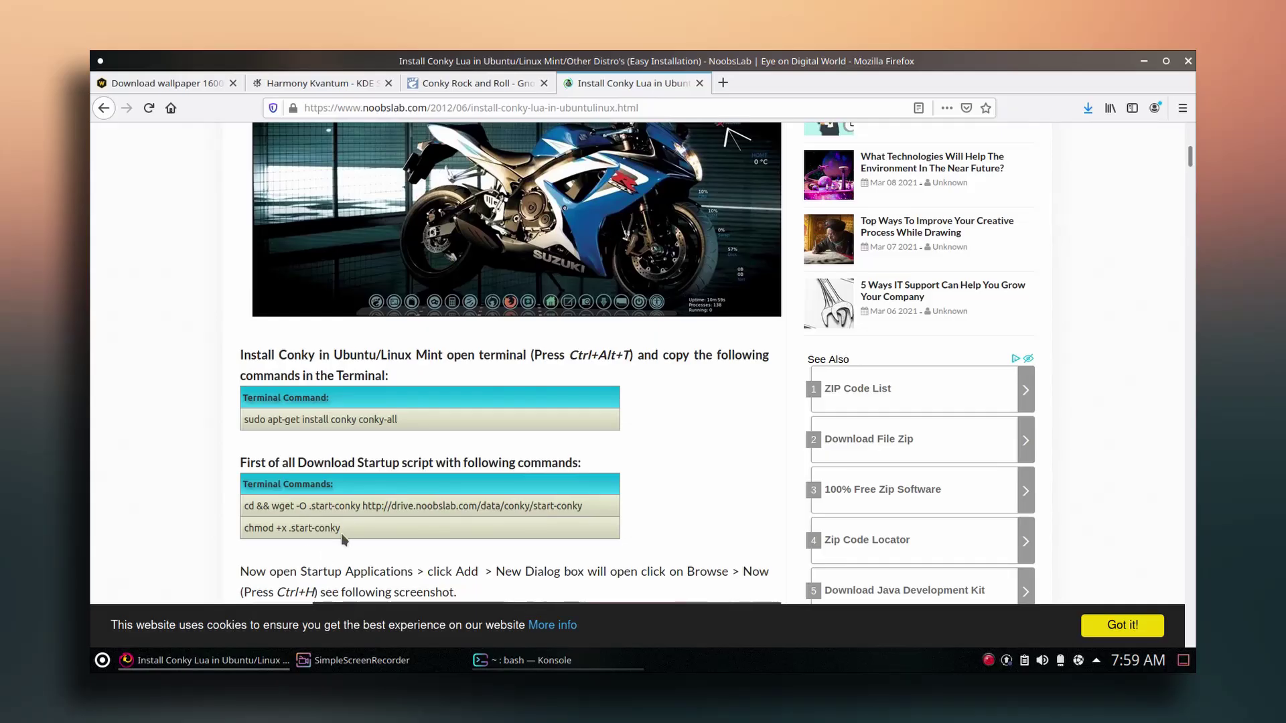
drag(311, 528, 242, 531)
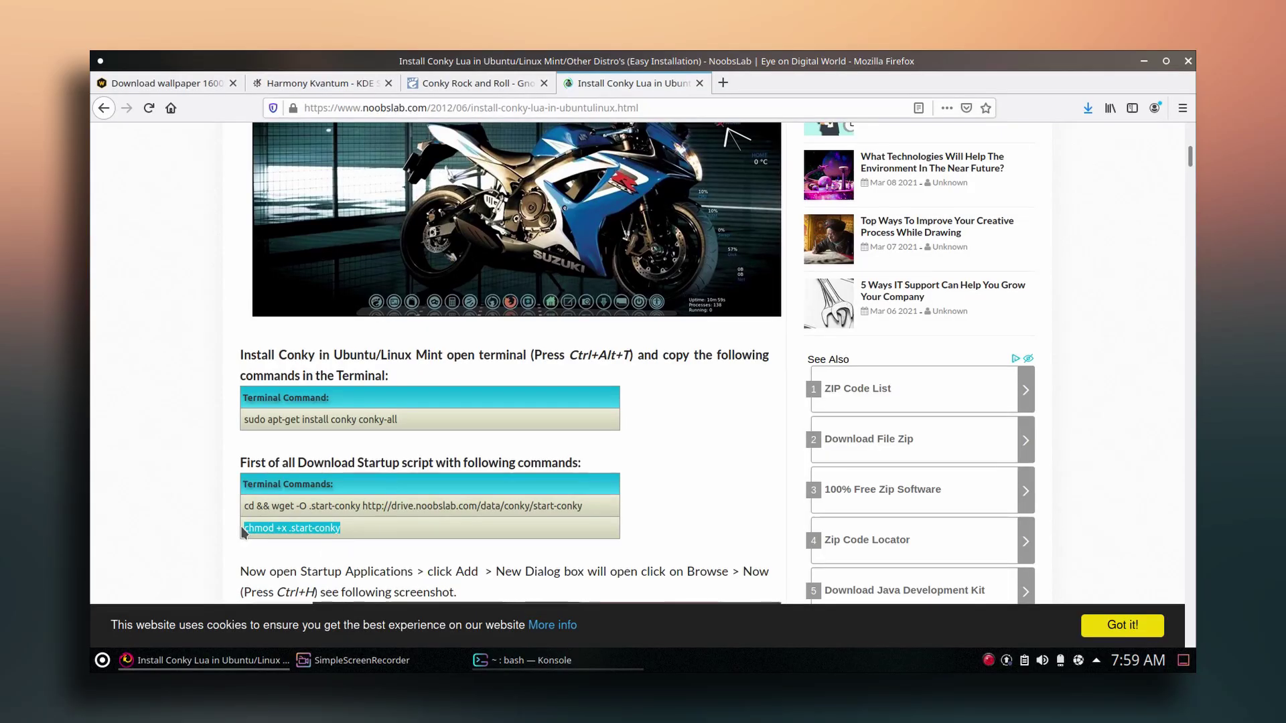
right_click(255, 534)
click(268, 541)
click(534, 659)
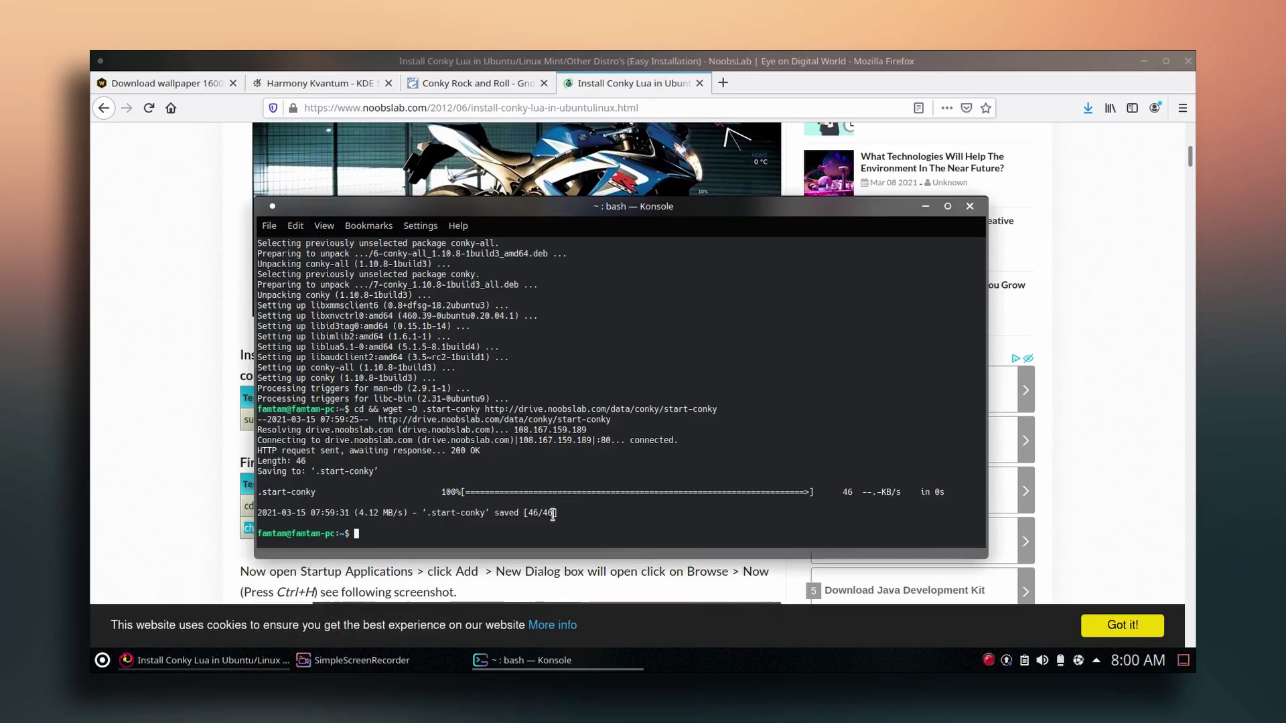
text(sudo)
key(ctrl+shift+v)
key(Return)
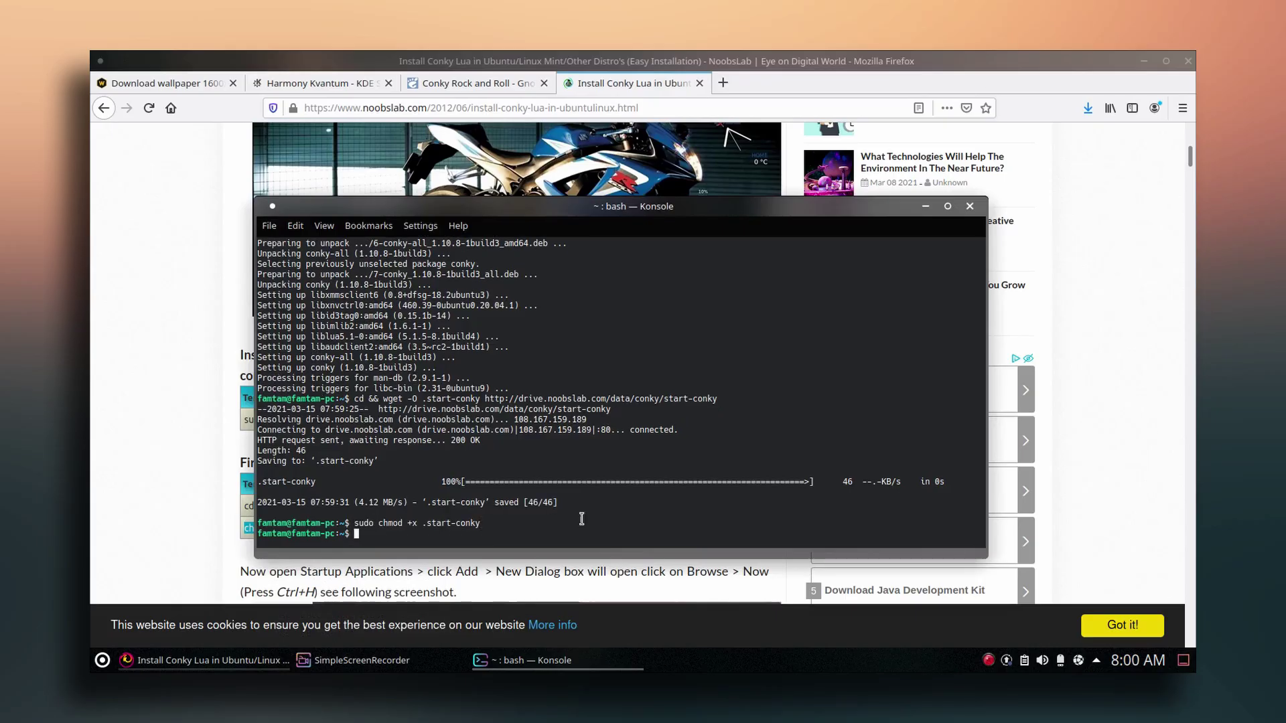
click(925, 206)
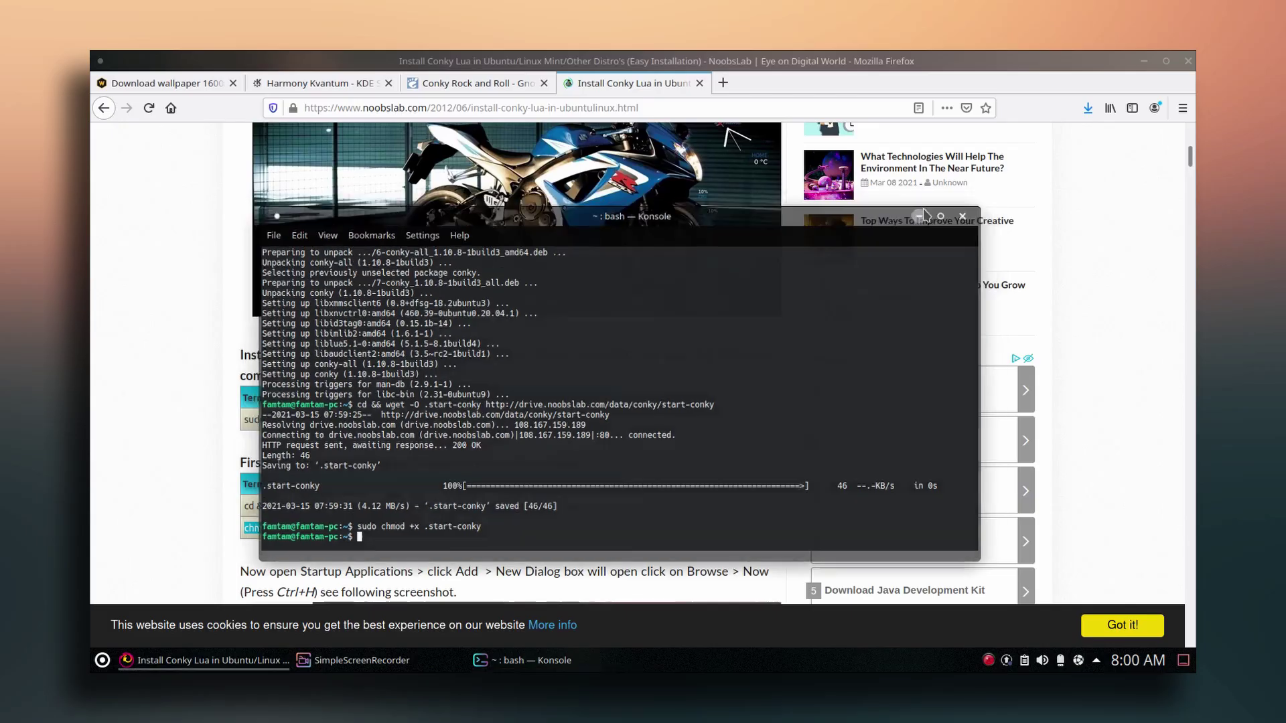
scroll(167, 180, up, 4)
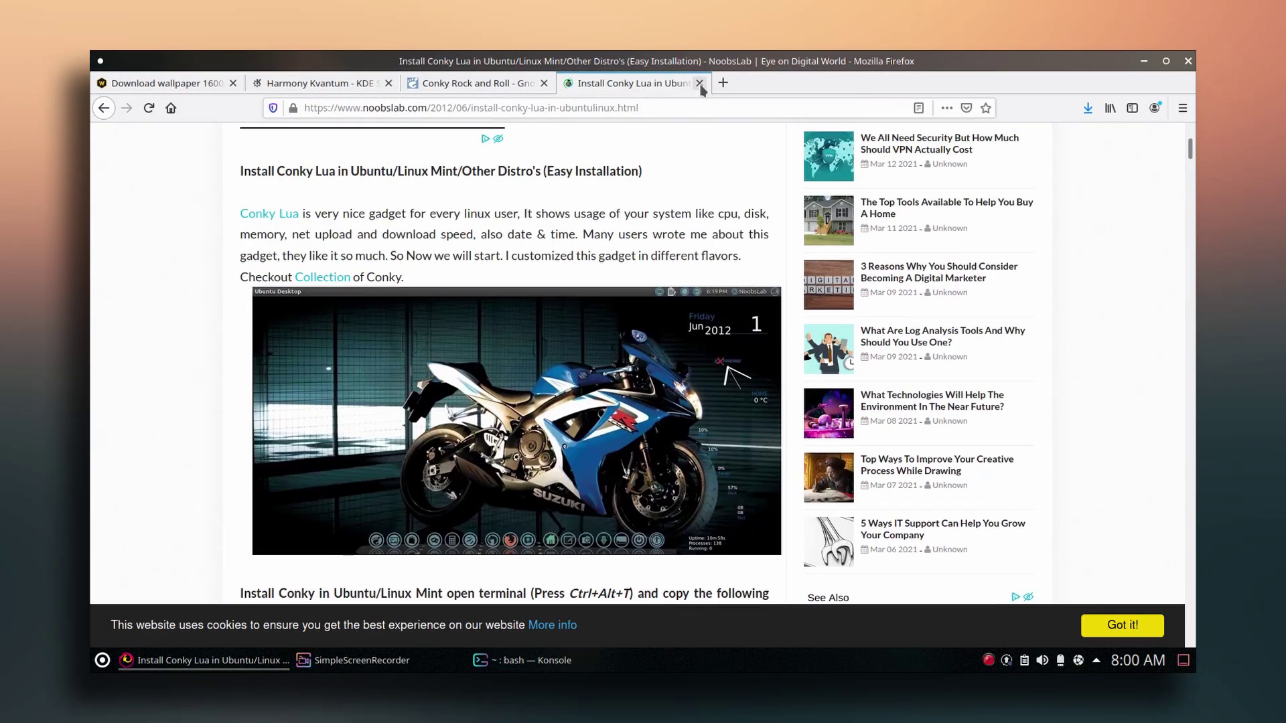
- Close the three Firefox tabs and the browser
click(700, 83)
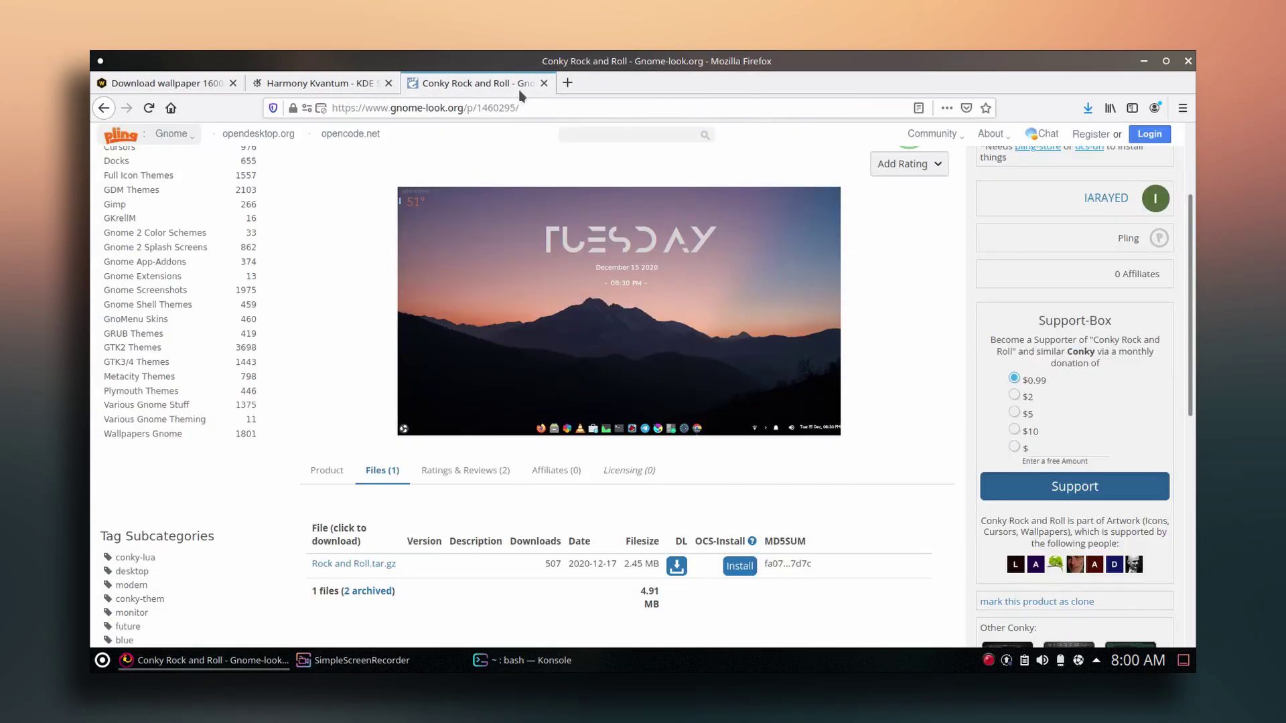
click(543, 83)
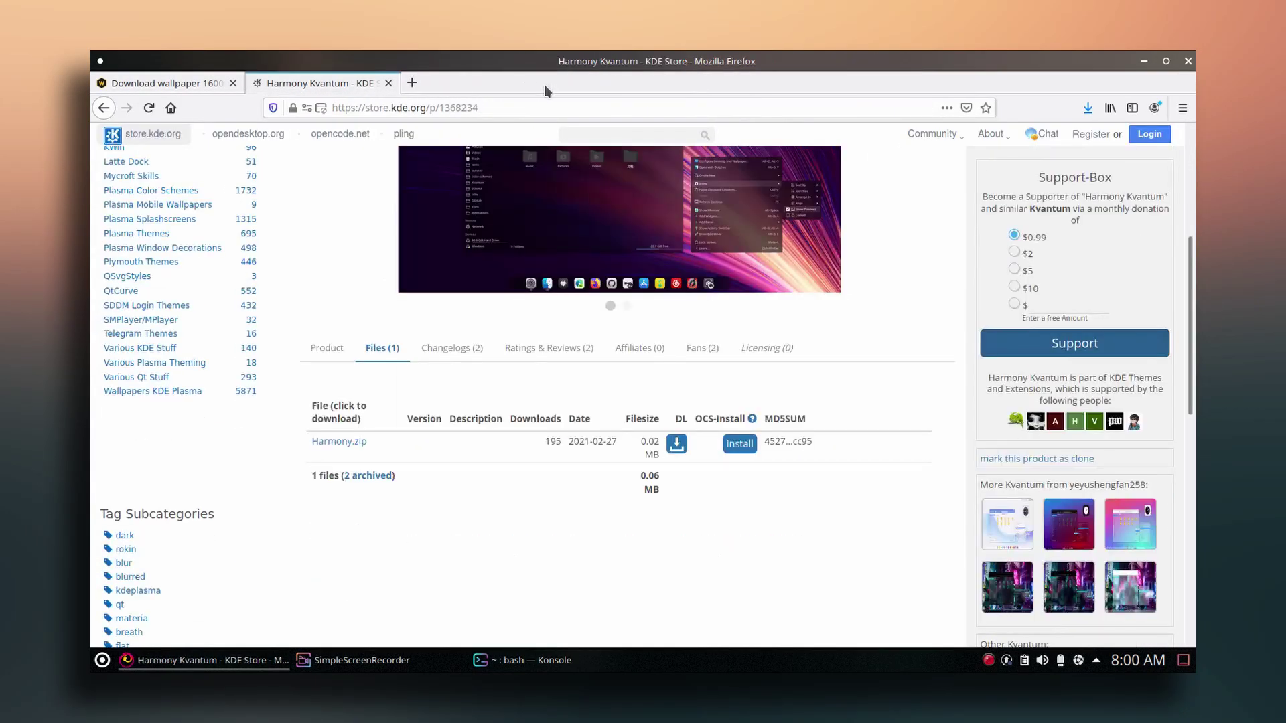
click(389, 83)
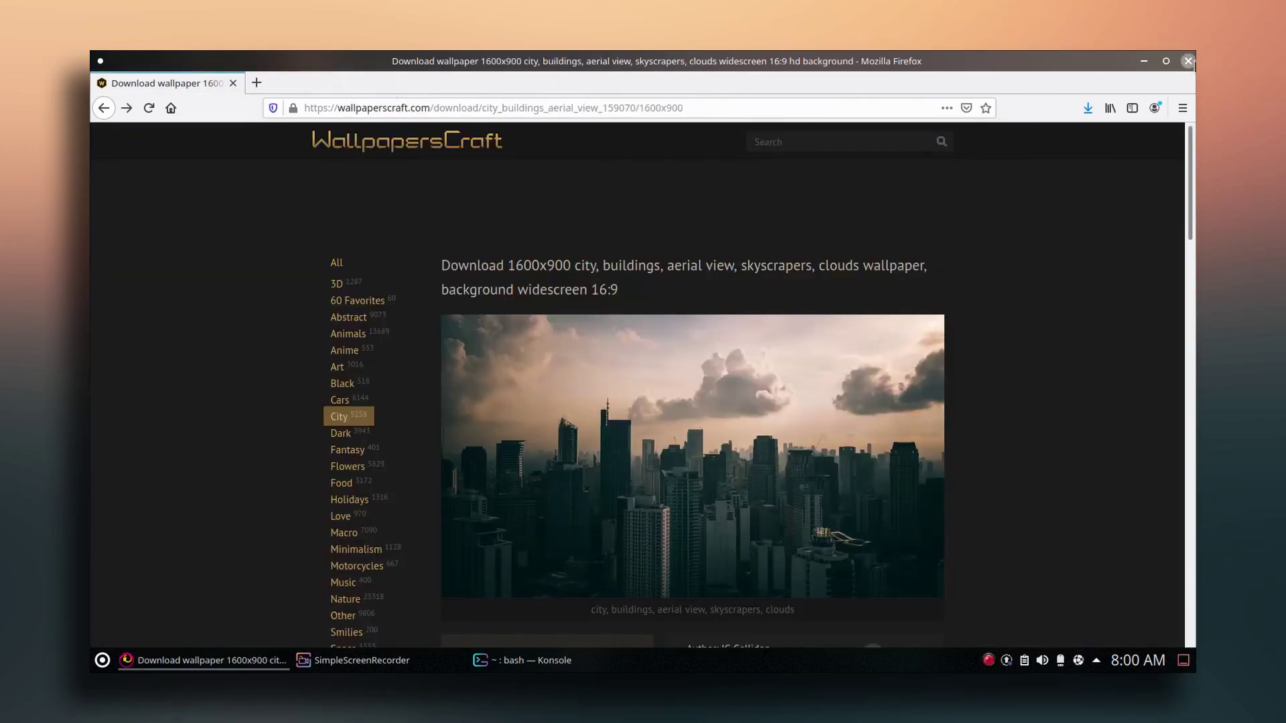
click(1188, 61)
- In Dolphin's Downloads folder, extract Rock and Roll.tar.gz with Extract archive to..
key(super)
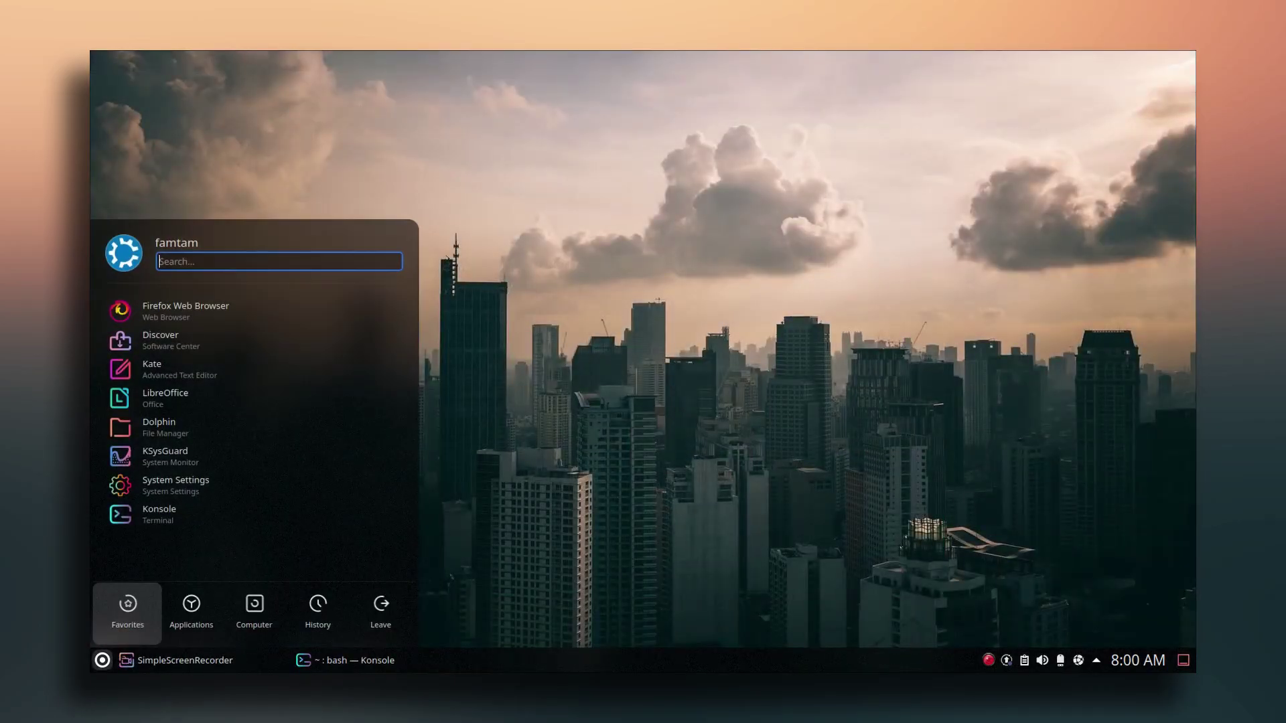
click(159, 427)
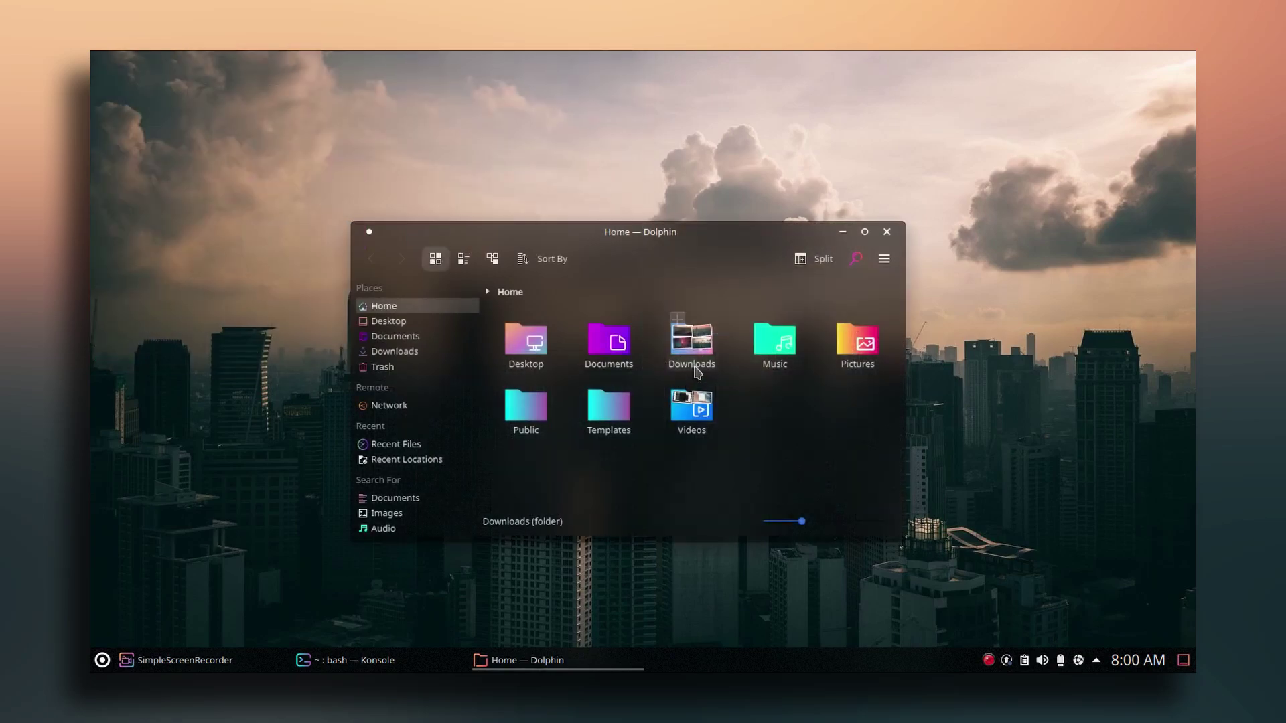
click(693, 350)
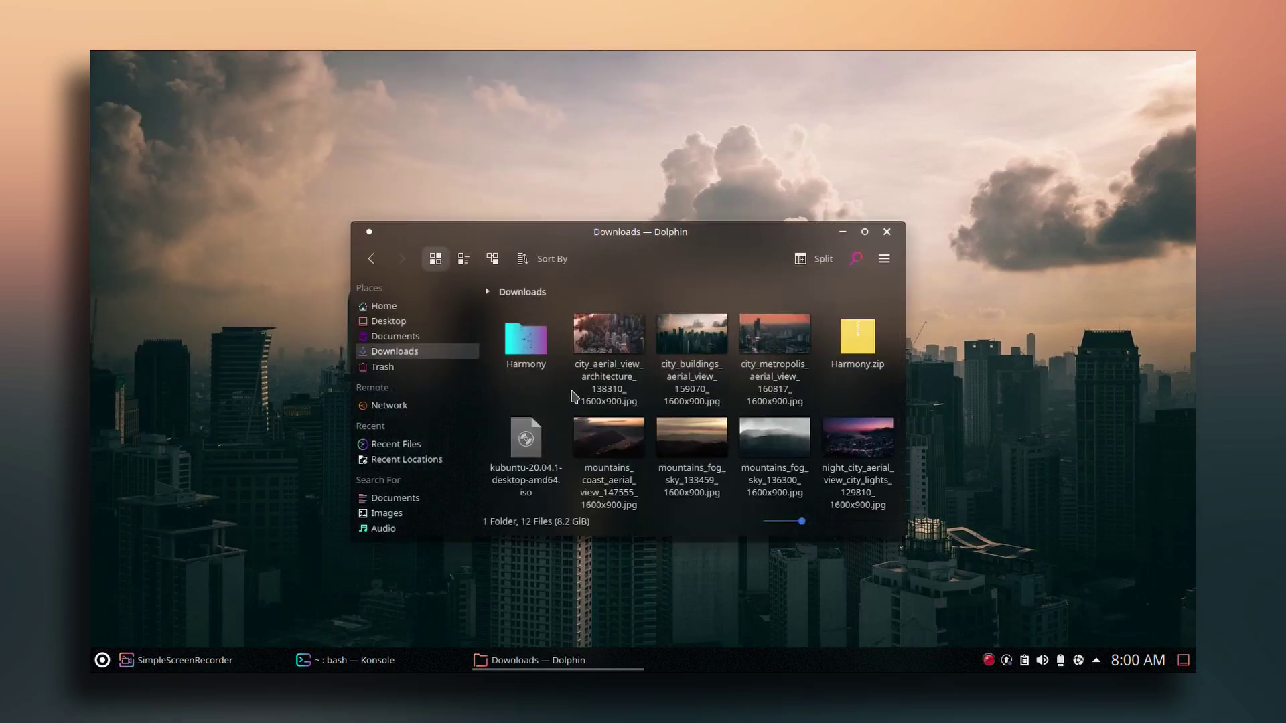
scroll(573, 396, down, 2)
click(607, 469)
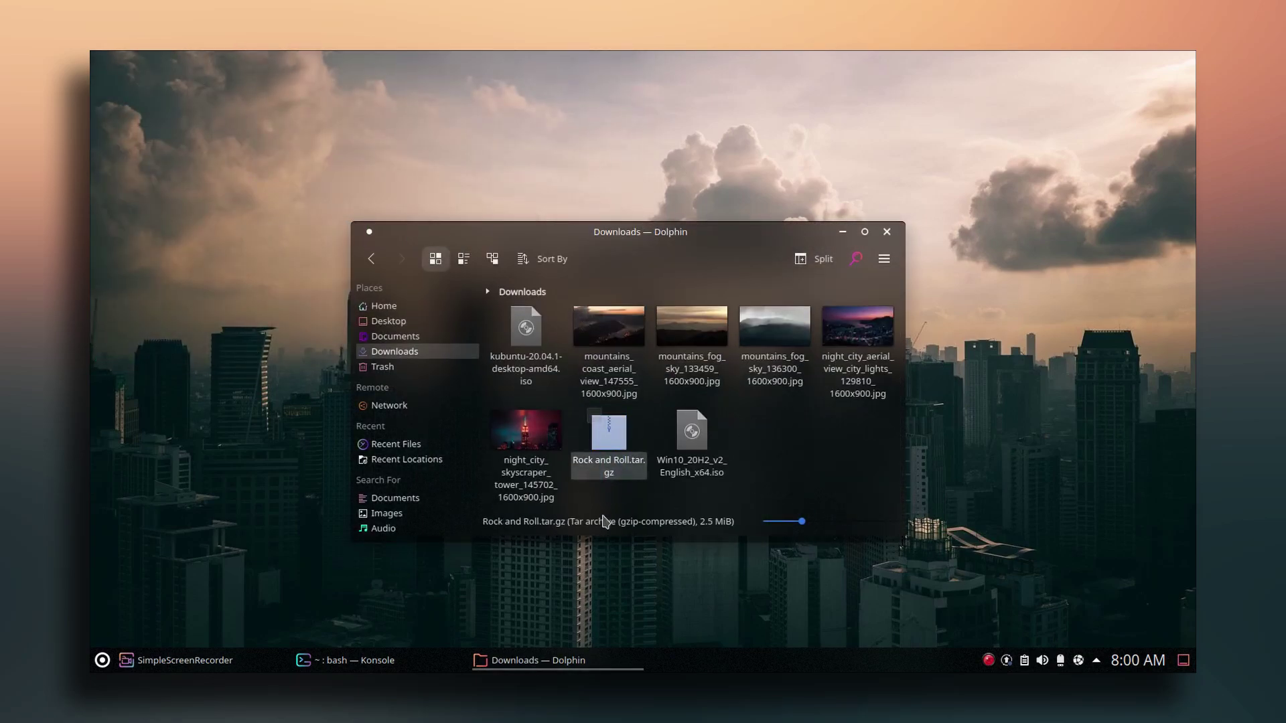
drag(605, 499, 613, 451)
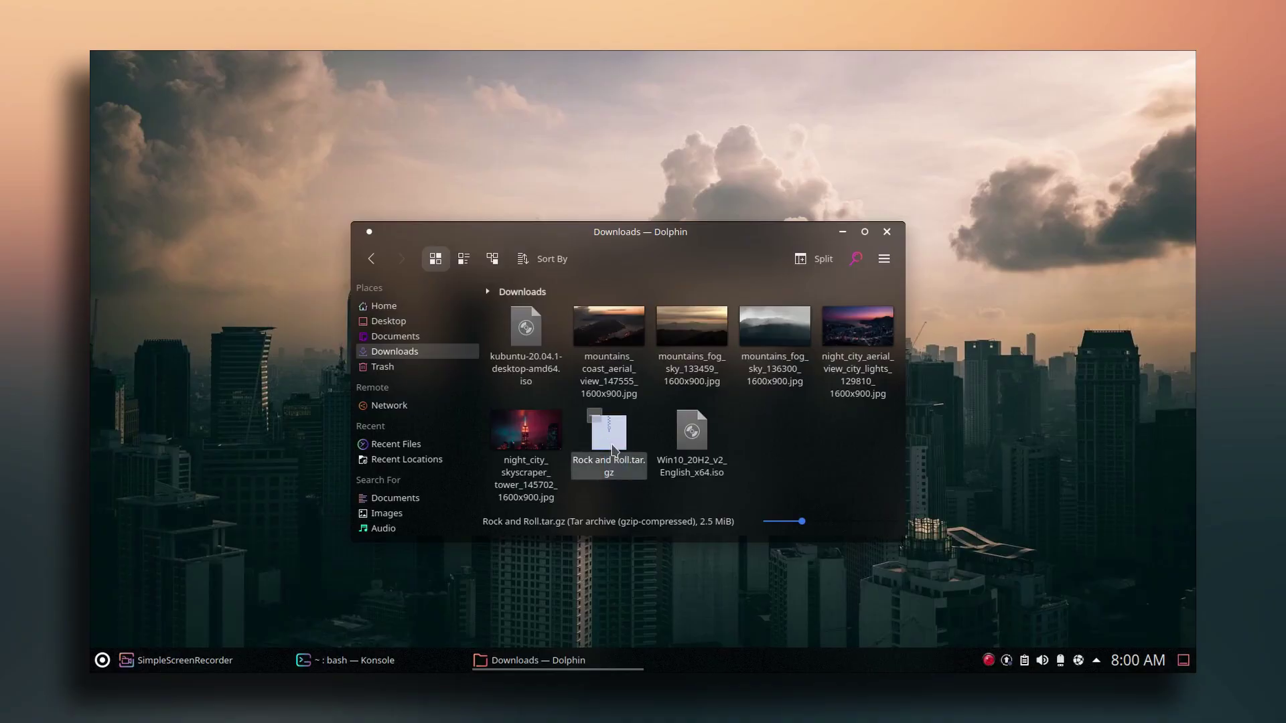
right_click(614, 450)
mouse_move(715, 397)
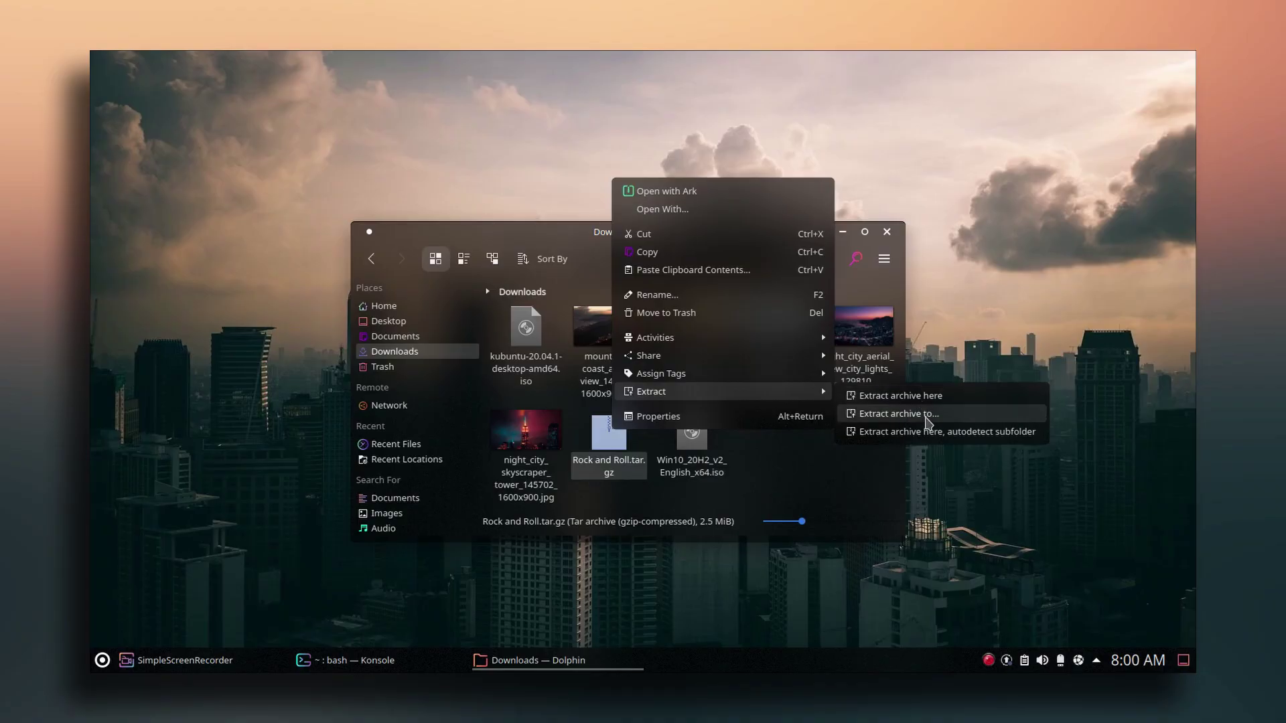
click(928, 413)
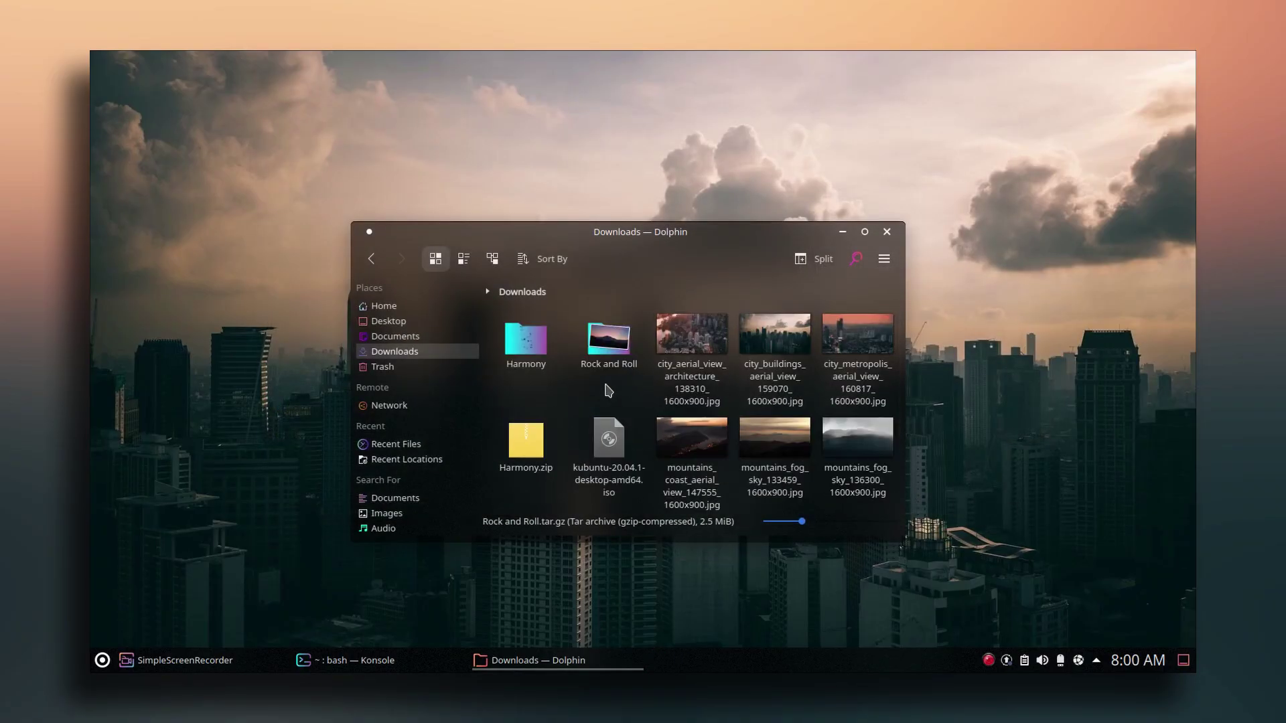
- Open Rock and Roll > Rock and install Anurati.otf for all users, authorising with the password
click(633, 341)
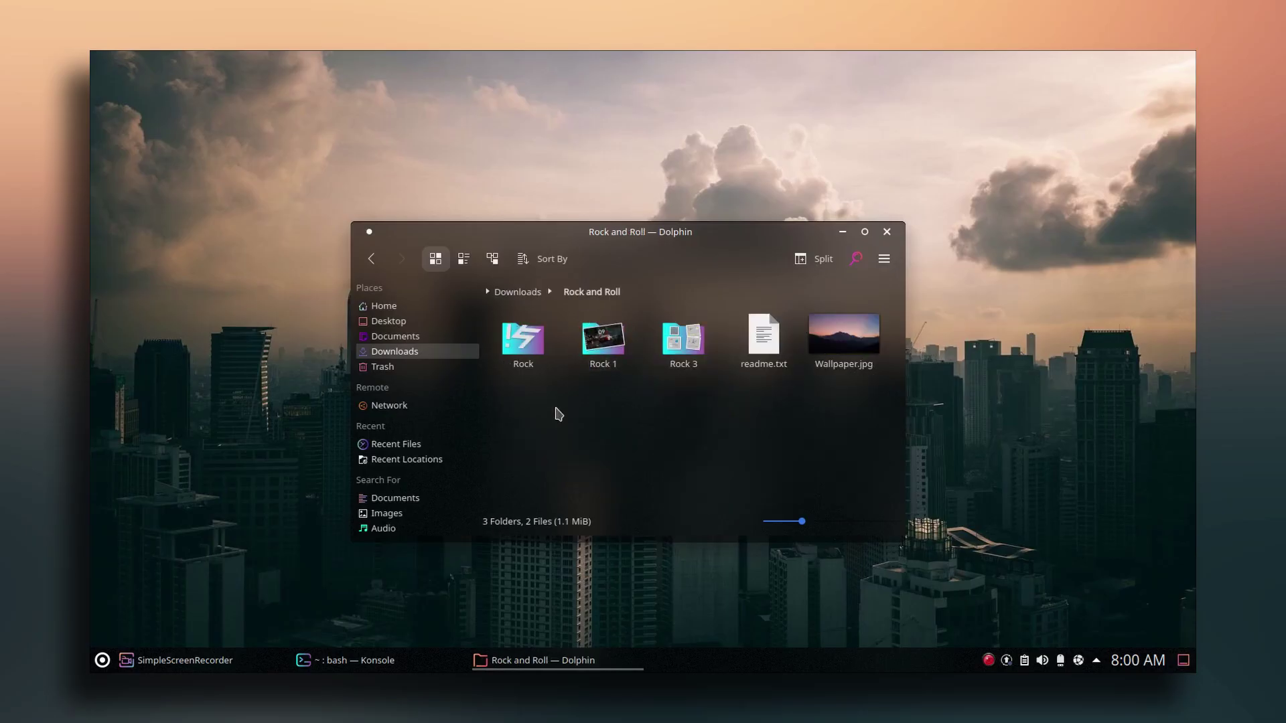
click(531, 355)
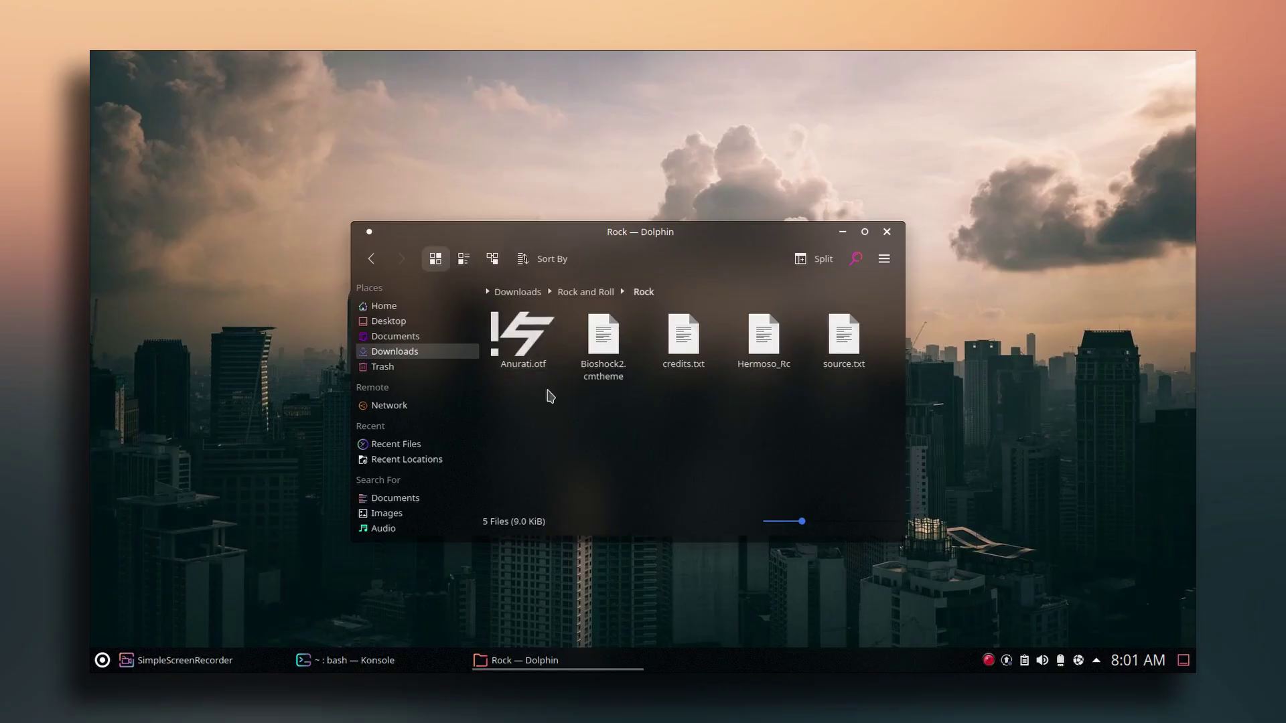
click(527, 333)
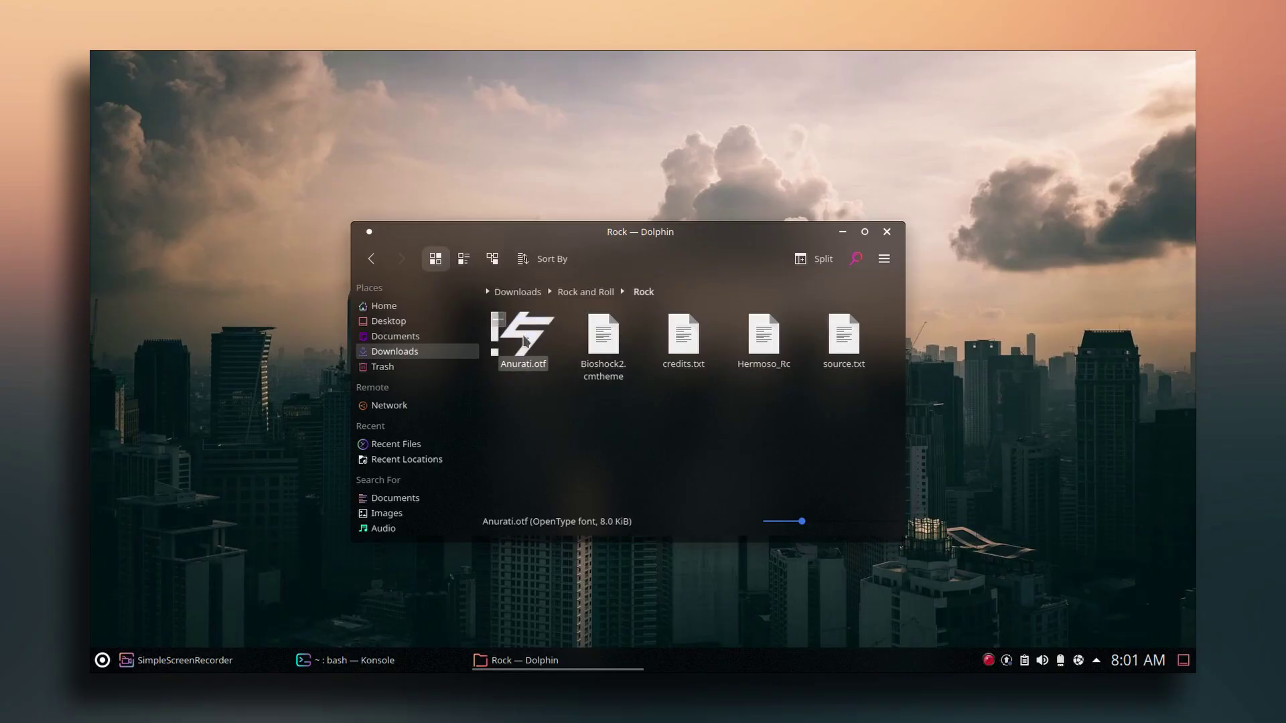
drag(736, 104, 718, 193)
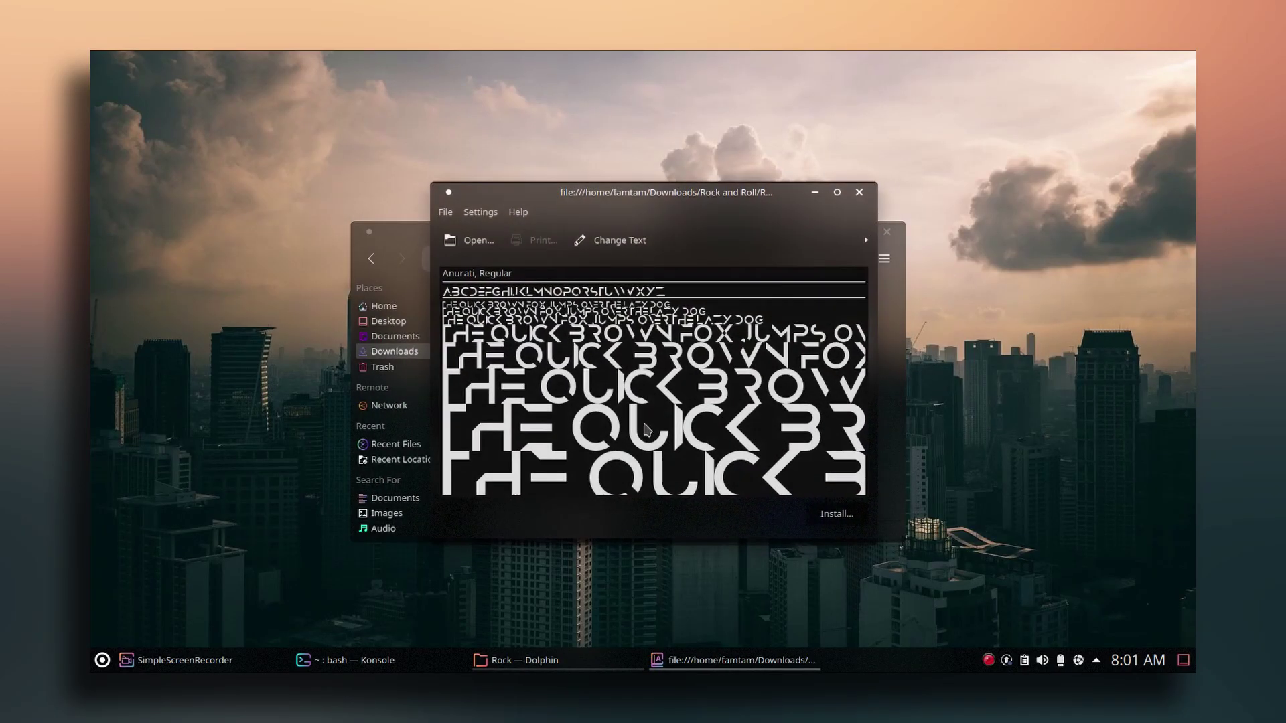
click(835, 516)
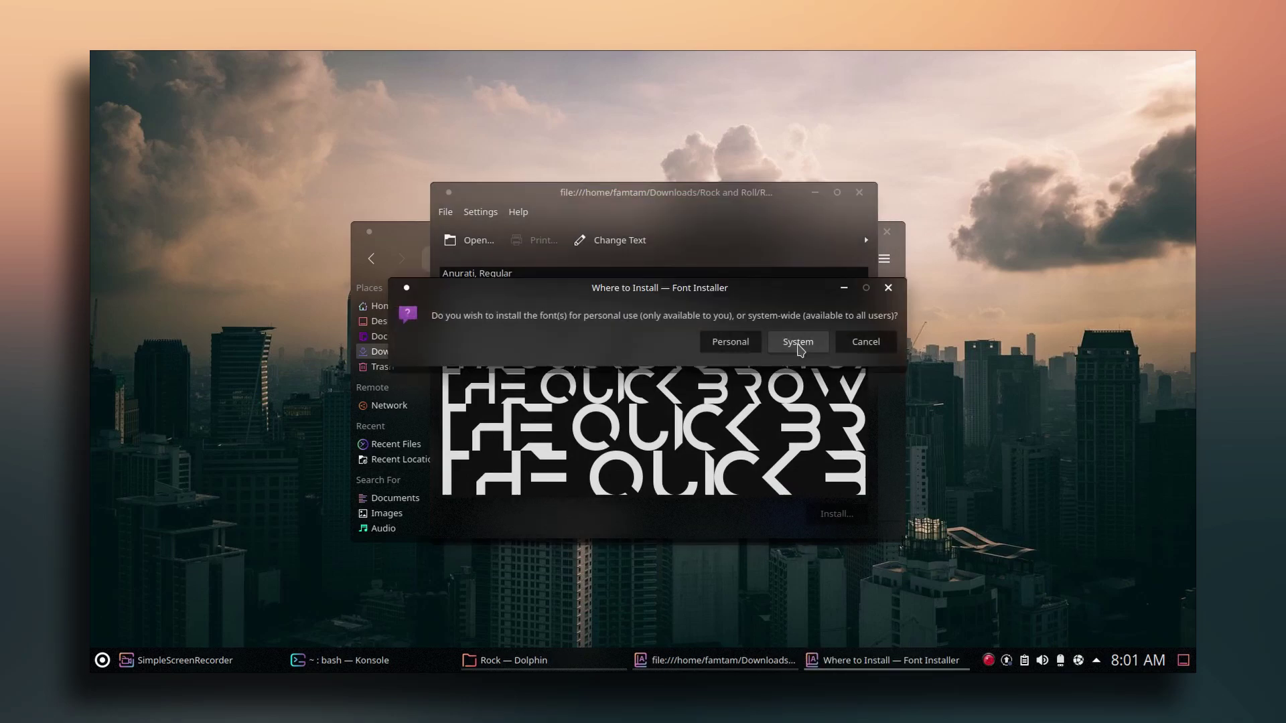
click(801, 351)
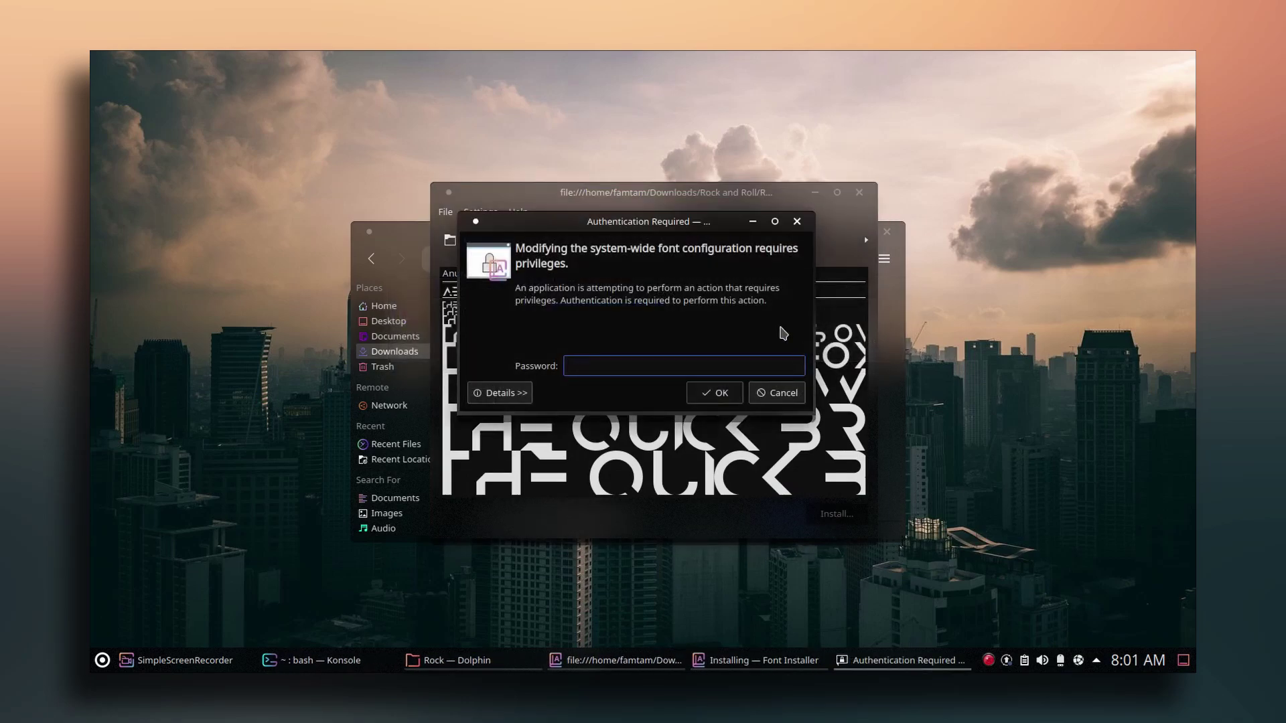
text(••••••••)
key(Return)
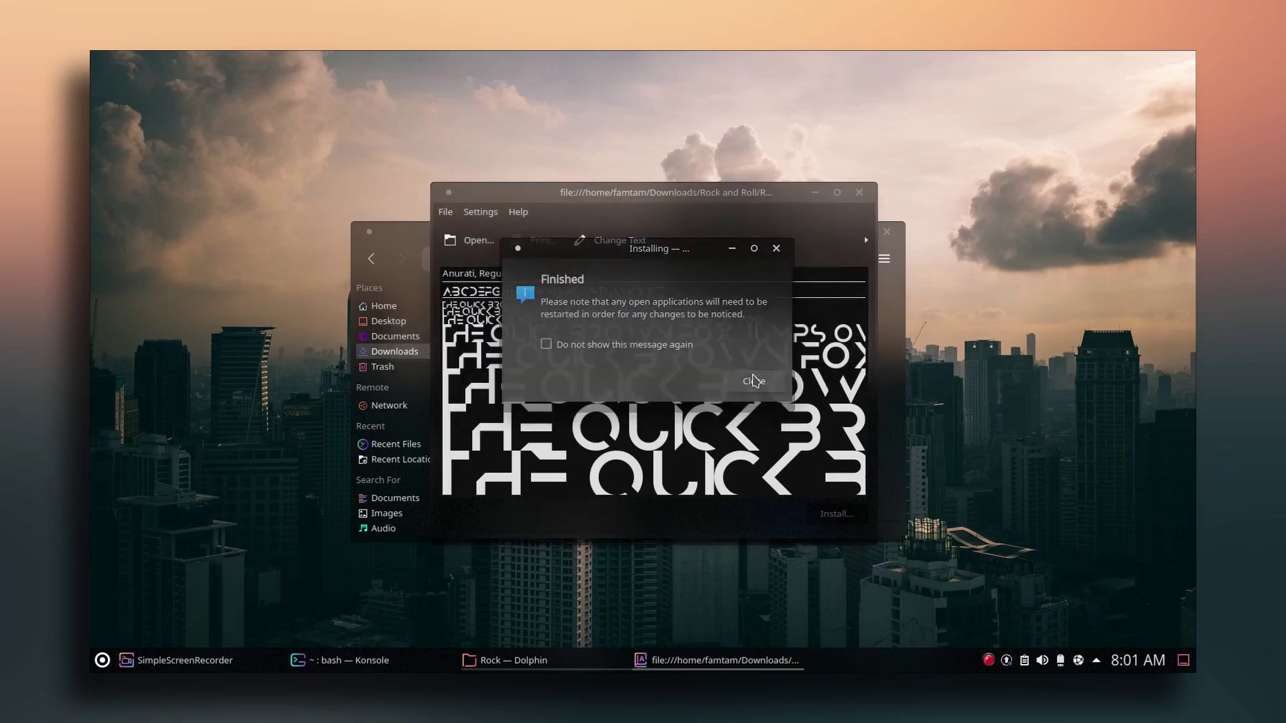
key(ctrl+q)
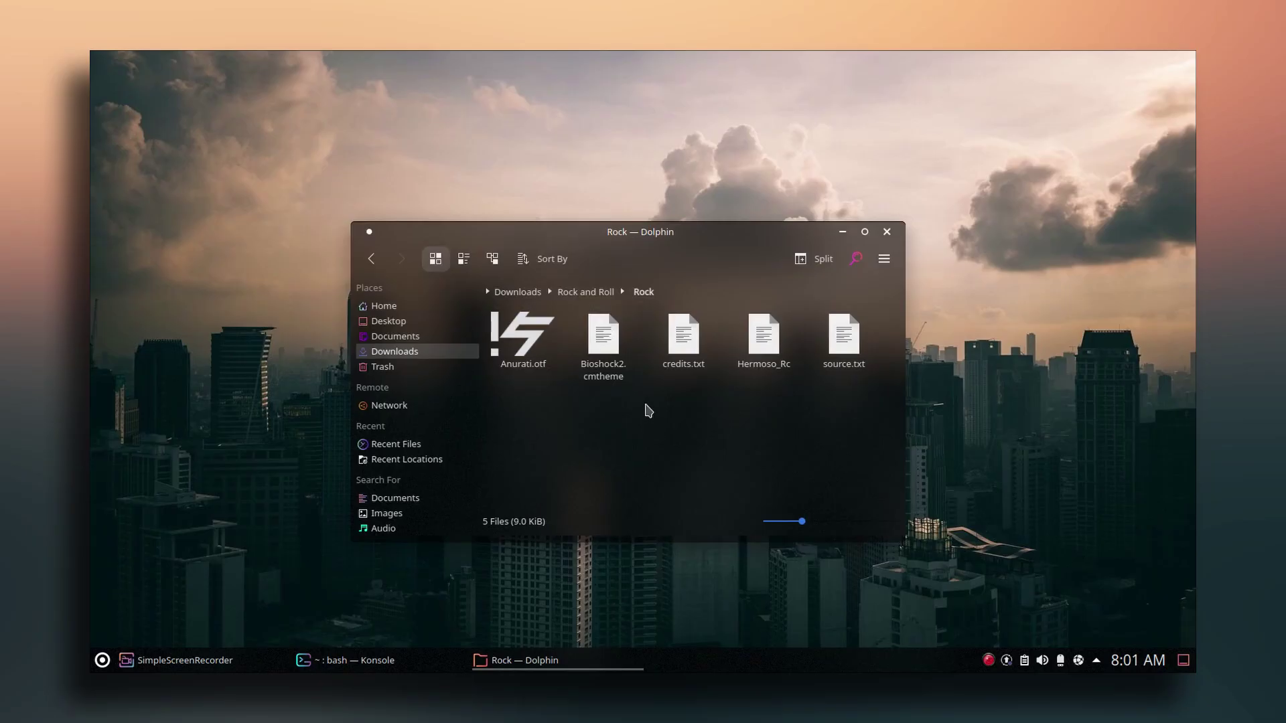
- Rename Hermoso_Rc to the hidden file .conkyrc and confirm Rename and Hide
click(767, 355)
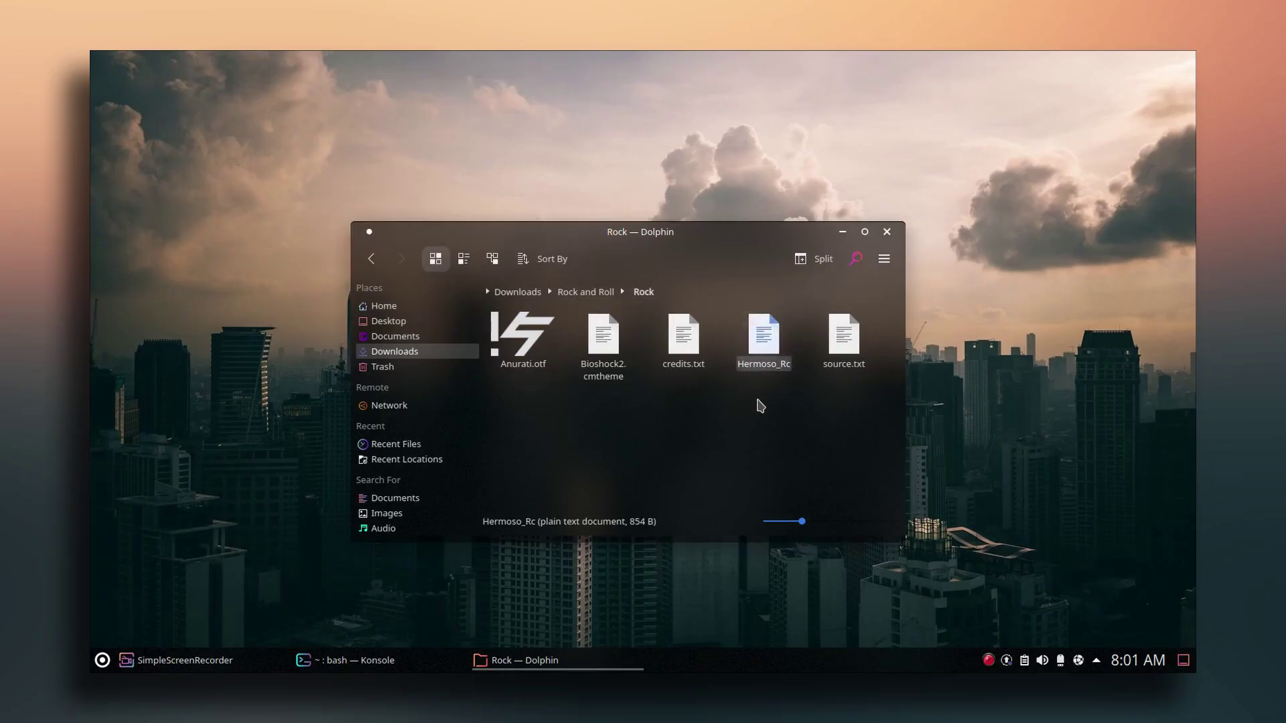
drag(761, 406, 780, 363)
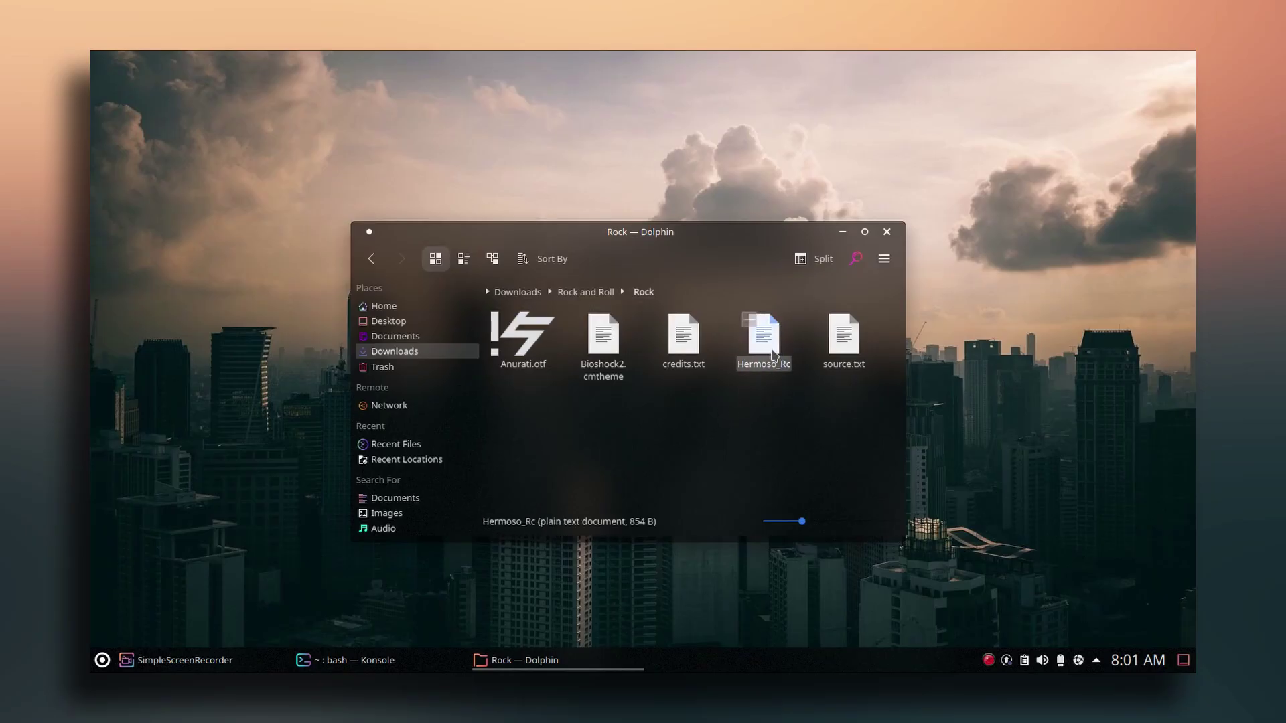
right_click(770, 348)
click(829, 467)
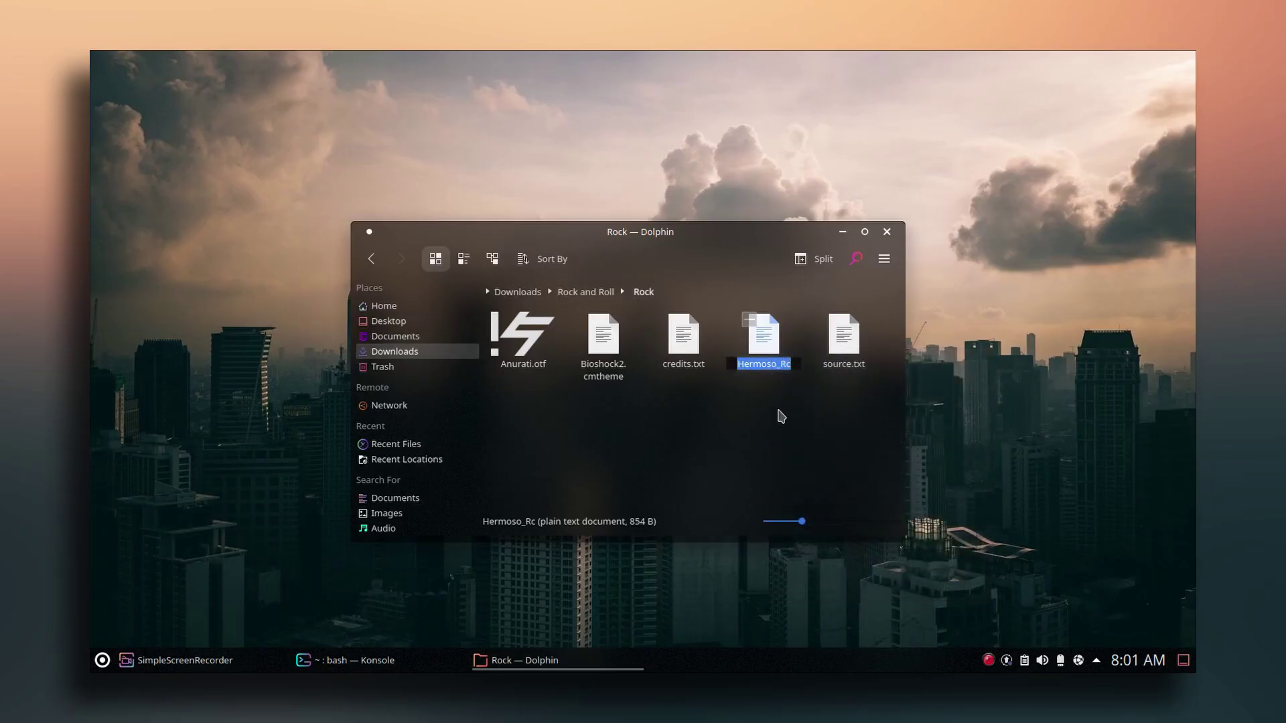
text(.)
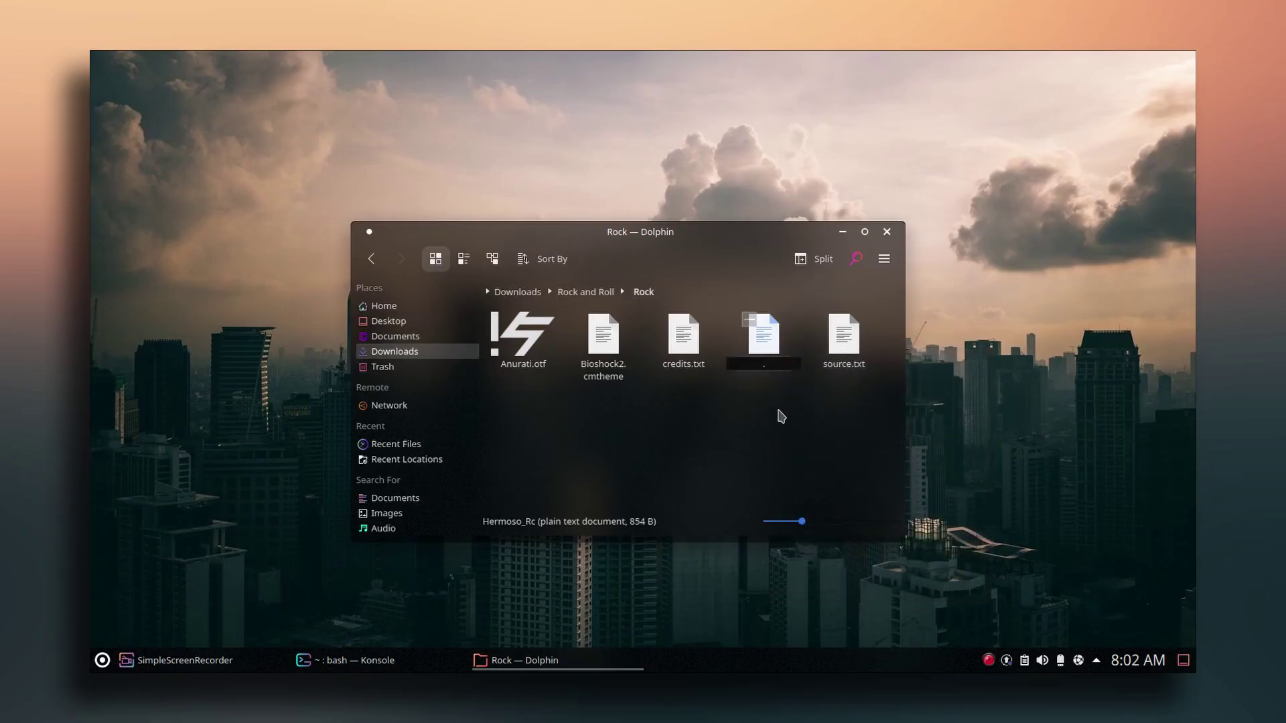
text(conck)
key(BackSpace)
key(BackSpace)
text(kyrc)
key(Return)
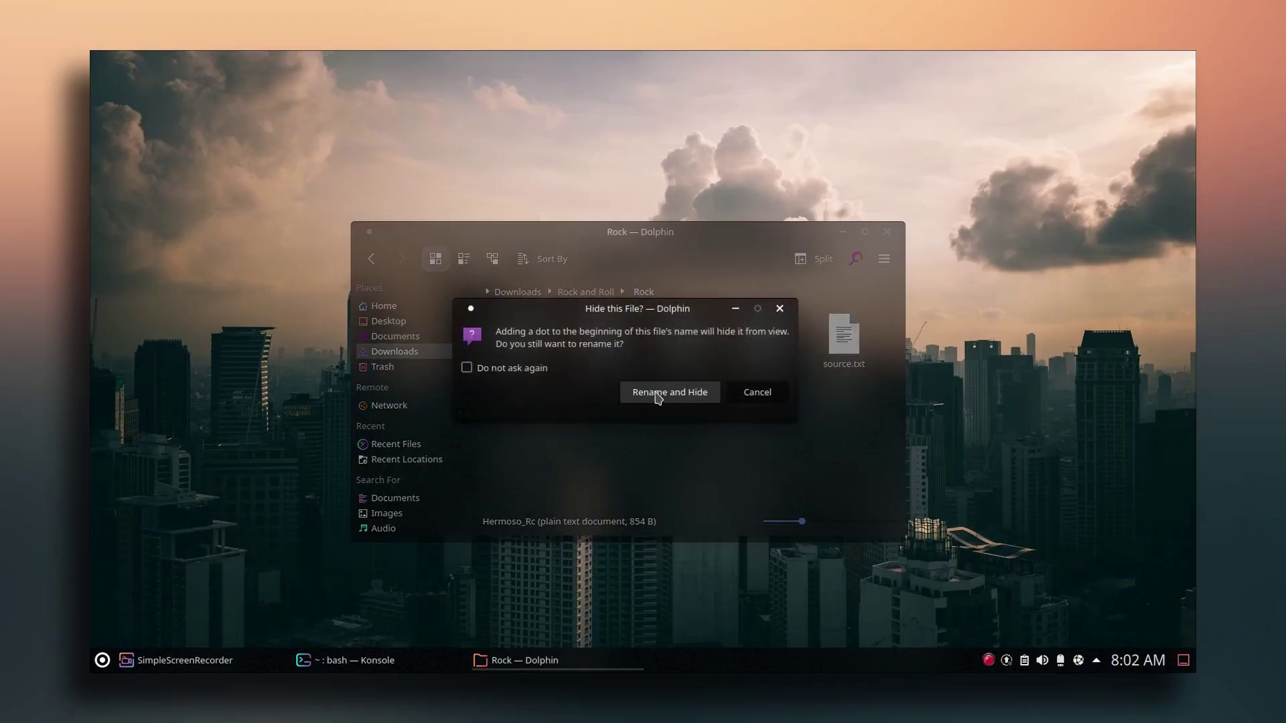
click(677, 399)
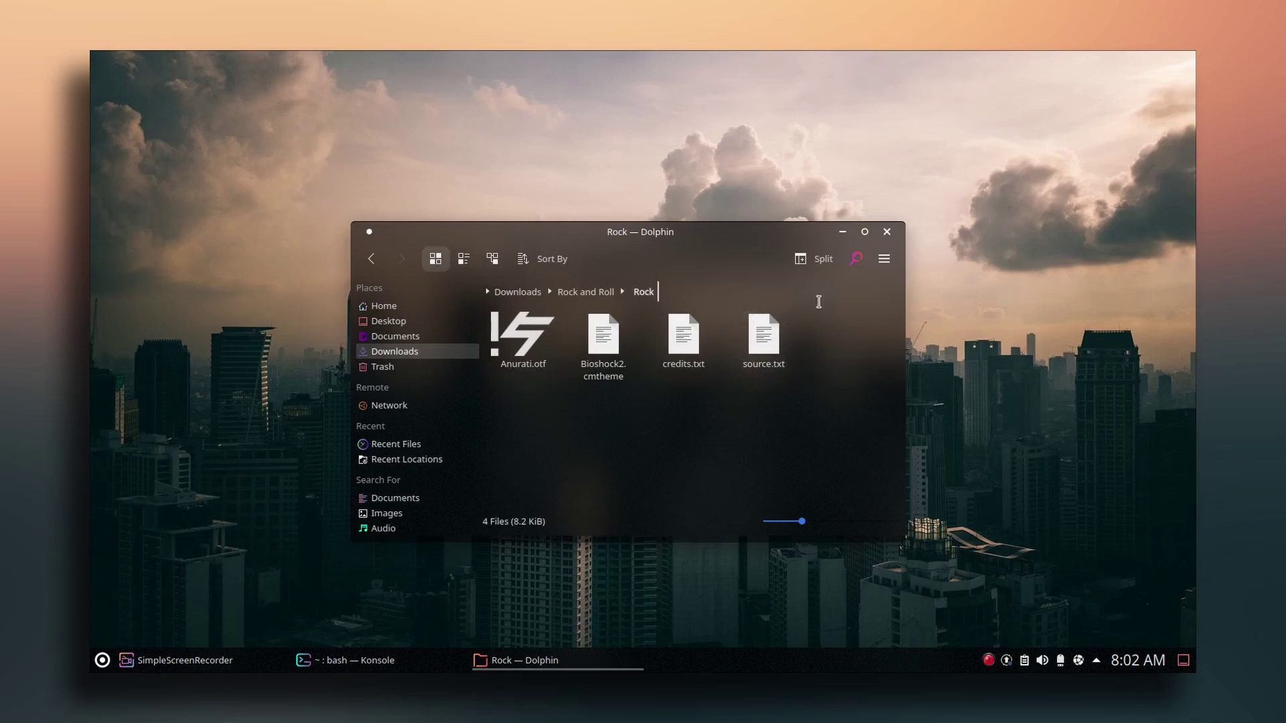
- Enable Show Hidden Files from the main menu and select .conkyrc
click(893, 266)
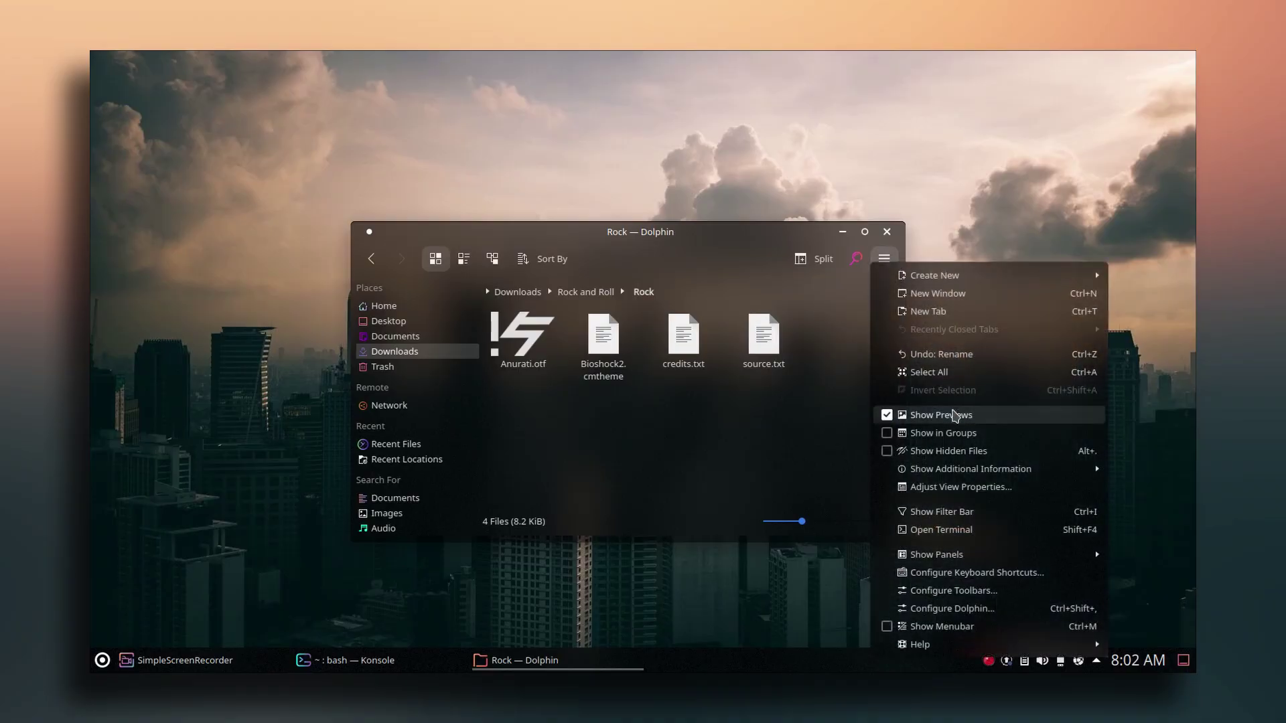
click(948, 453)
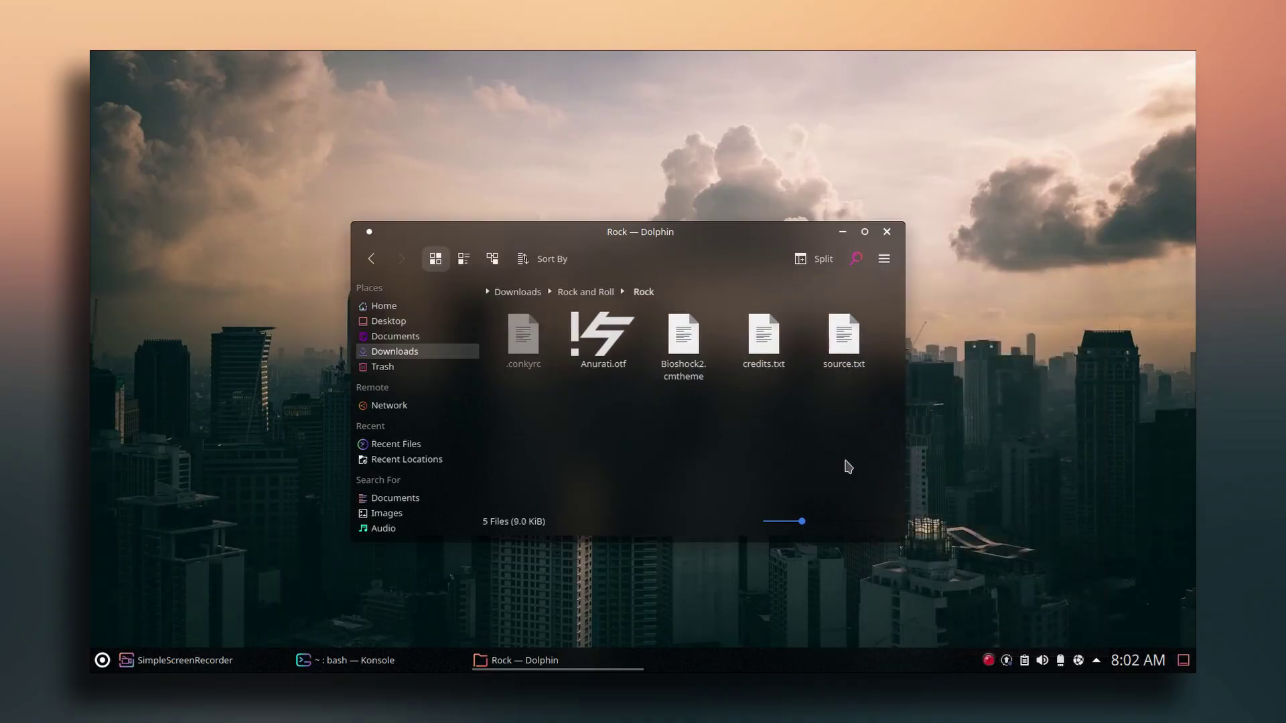
drag(503, 398, 526, 331)
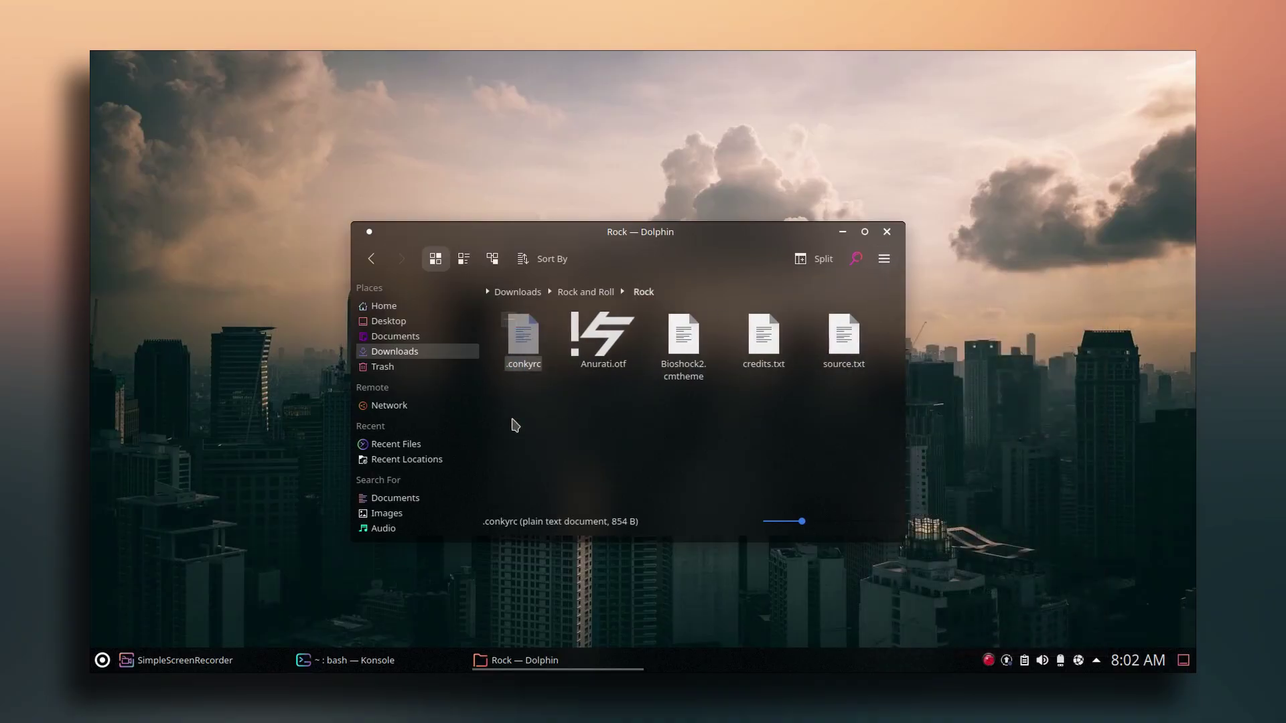
- Copy .conkyrc and browse the Home folder's hidden dotfiles beside .start-conky
drag(513, 423, 536, 338)
right_click(535, 338)
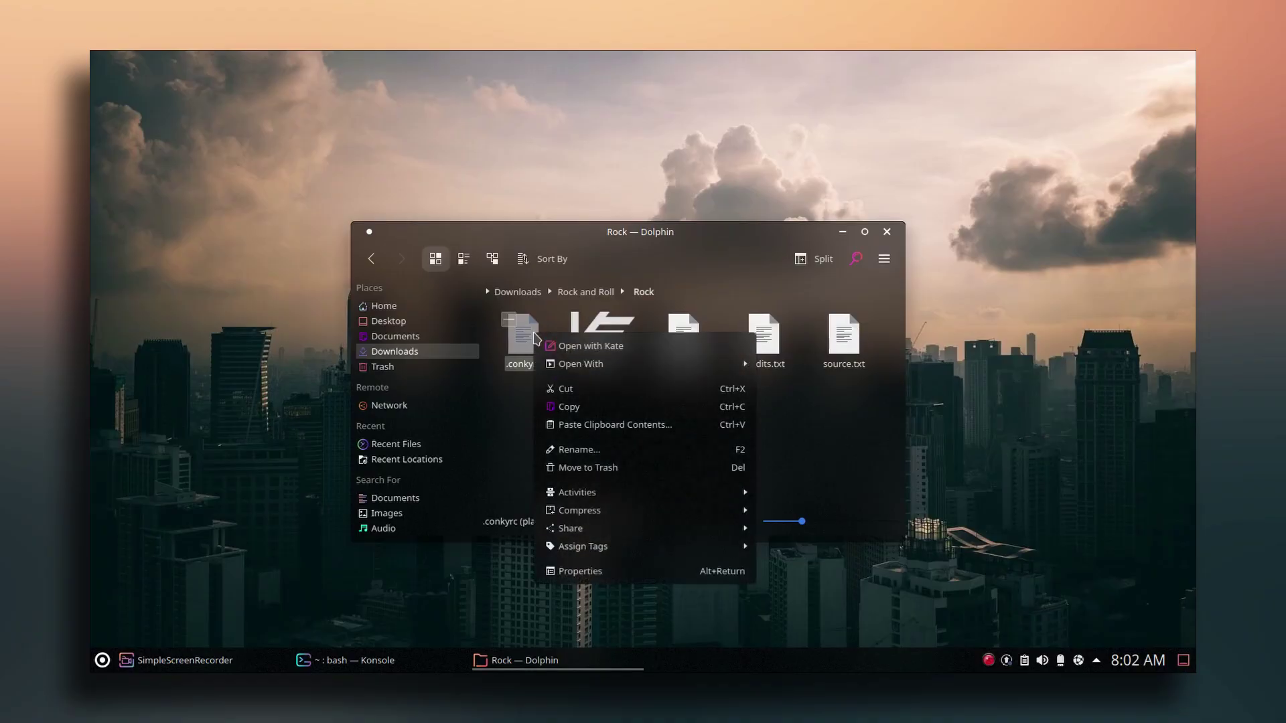
click(575, 404)
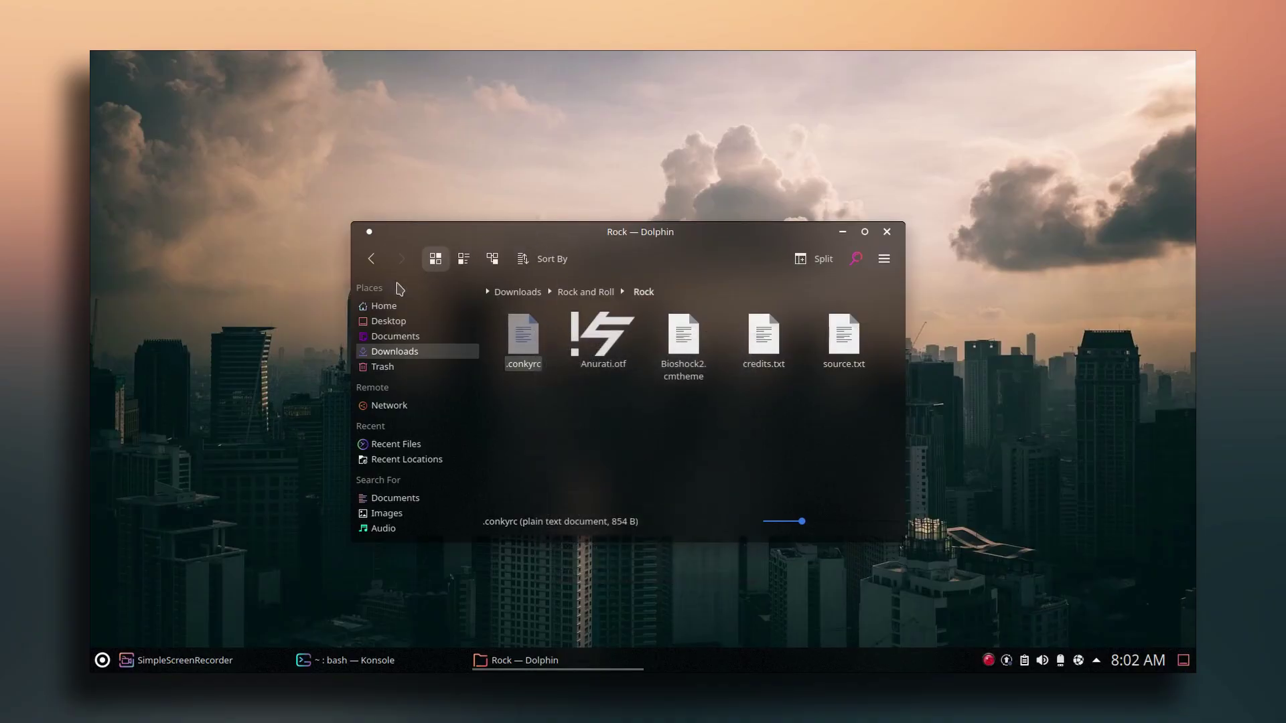
click(378, 308)
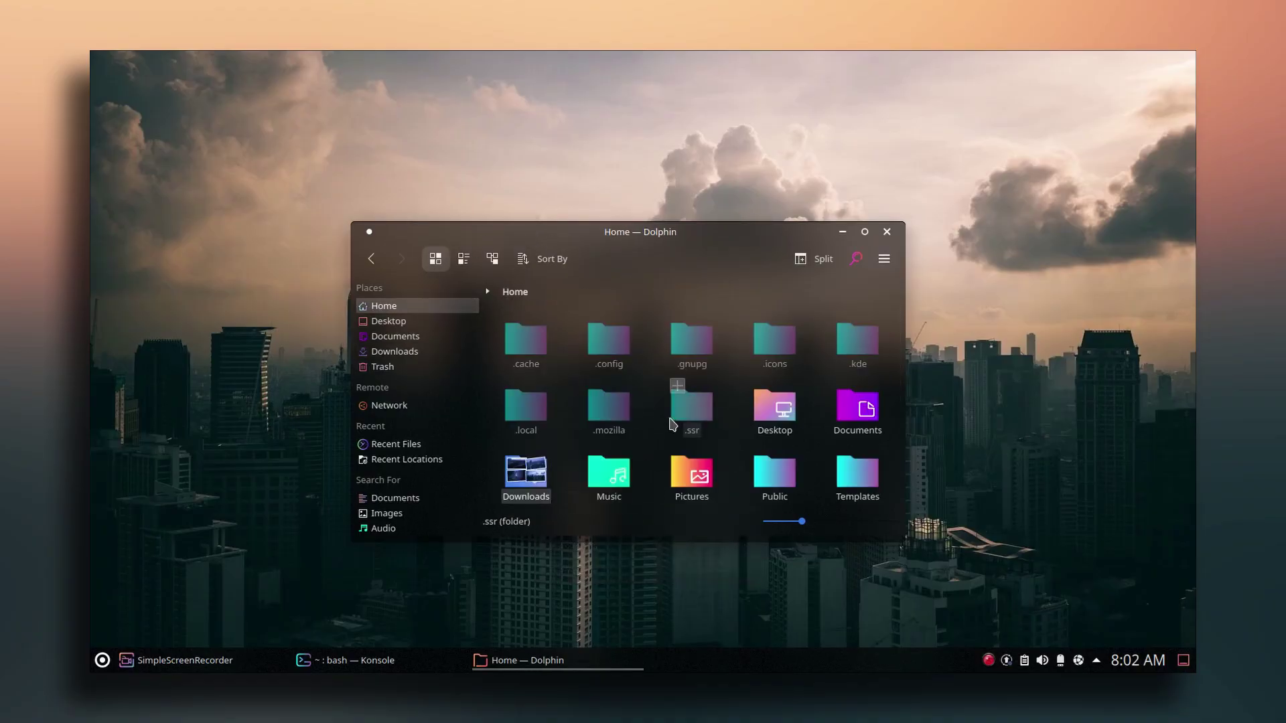
scroll(828, 450, down, 2)
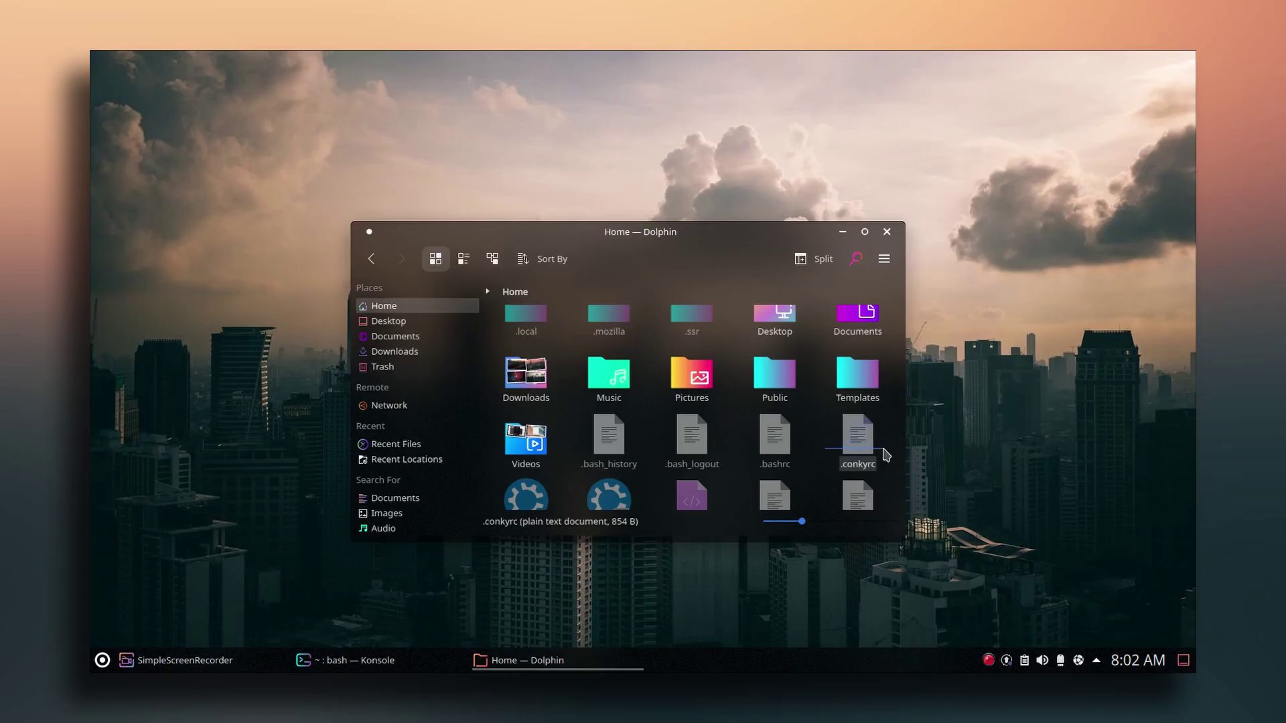
scroll(732, 432, up, 1)
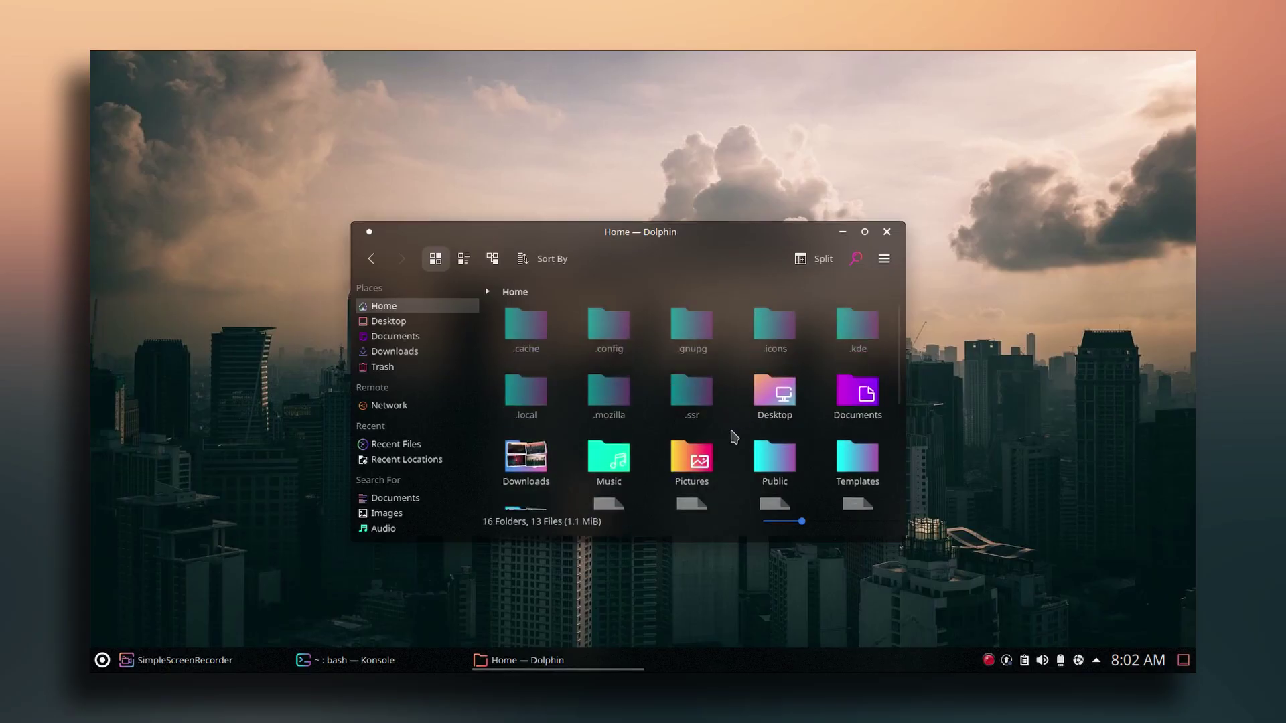
scroll(730, 433, down, 3)
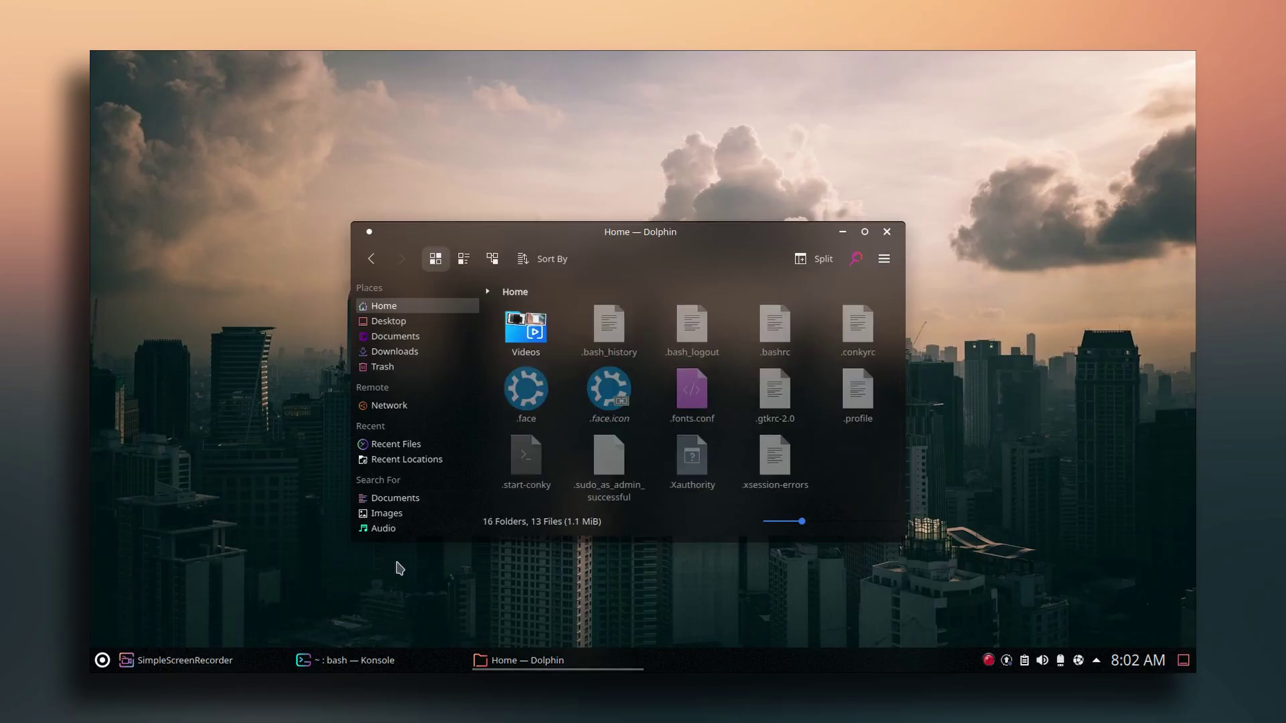
- Raise Konsole, run clear and then conky to draw the MONDAY clock, and minimize the terminal
click(362, 660)
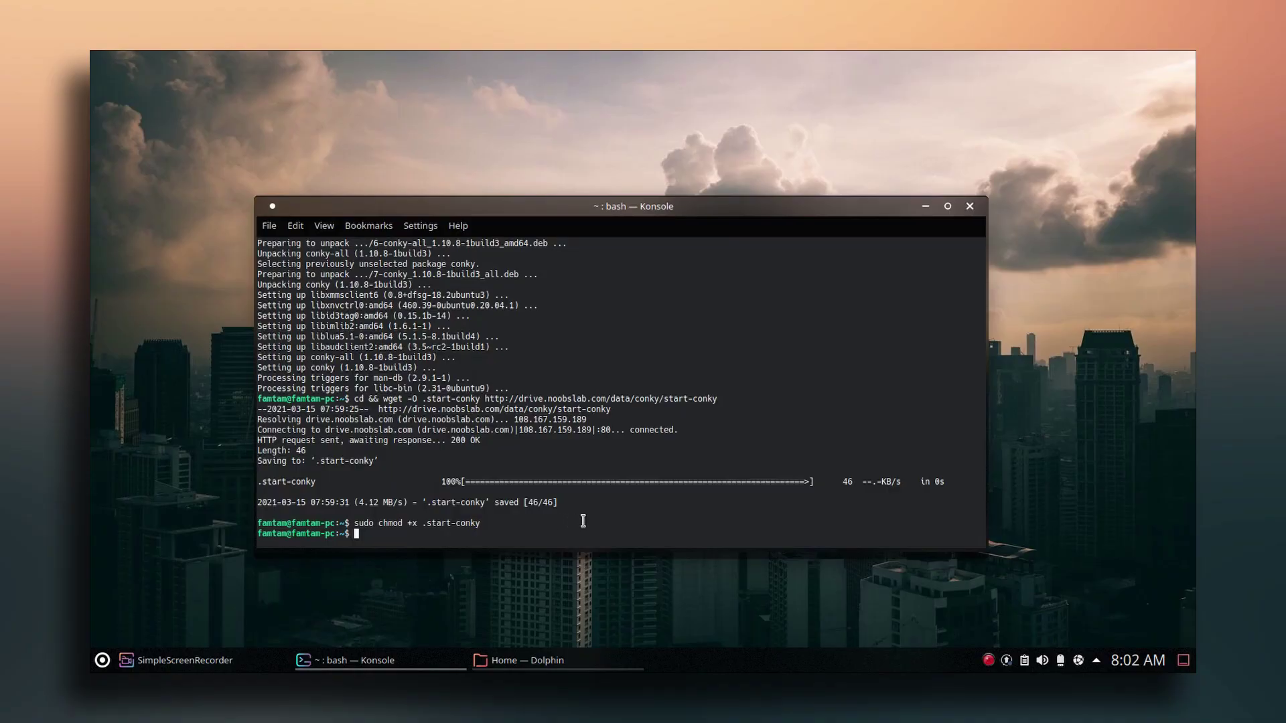
key(Return)
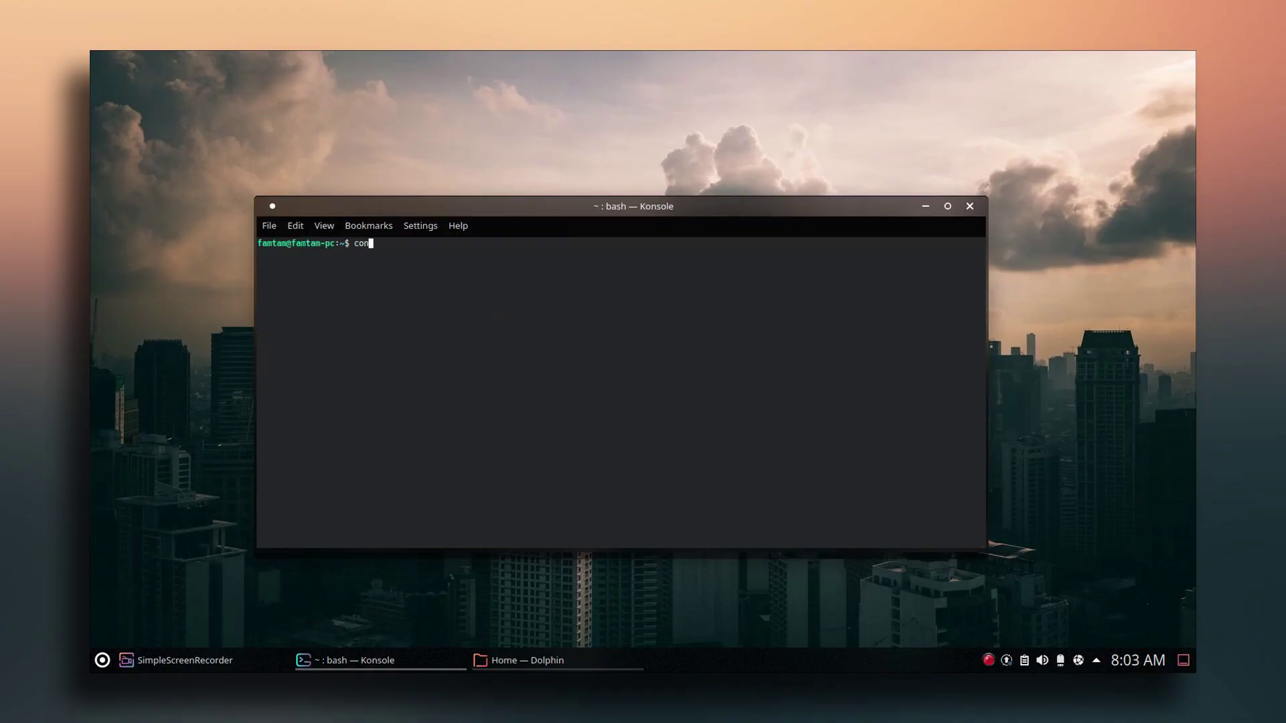
key(Return)
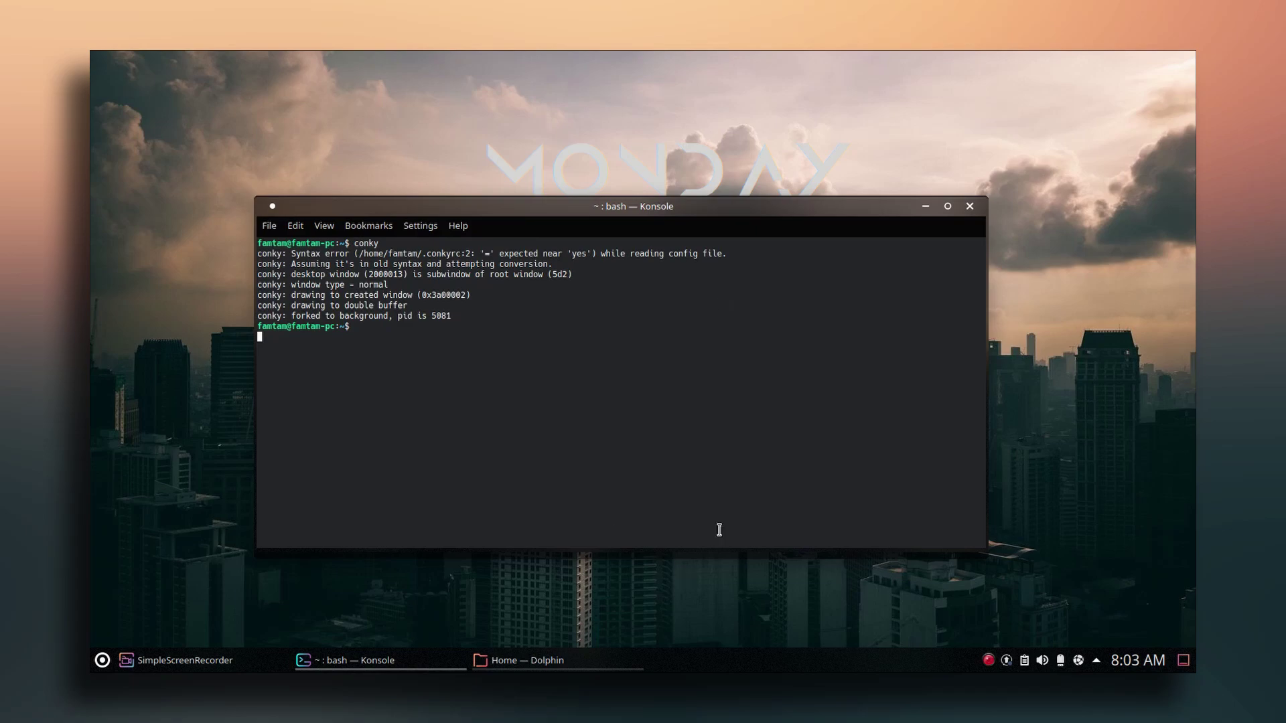
click(924, 206)
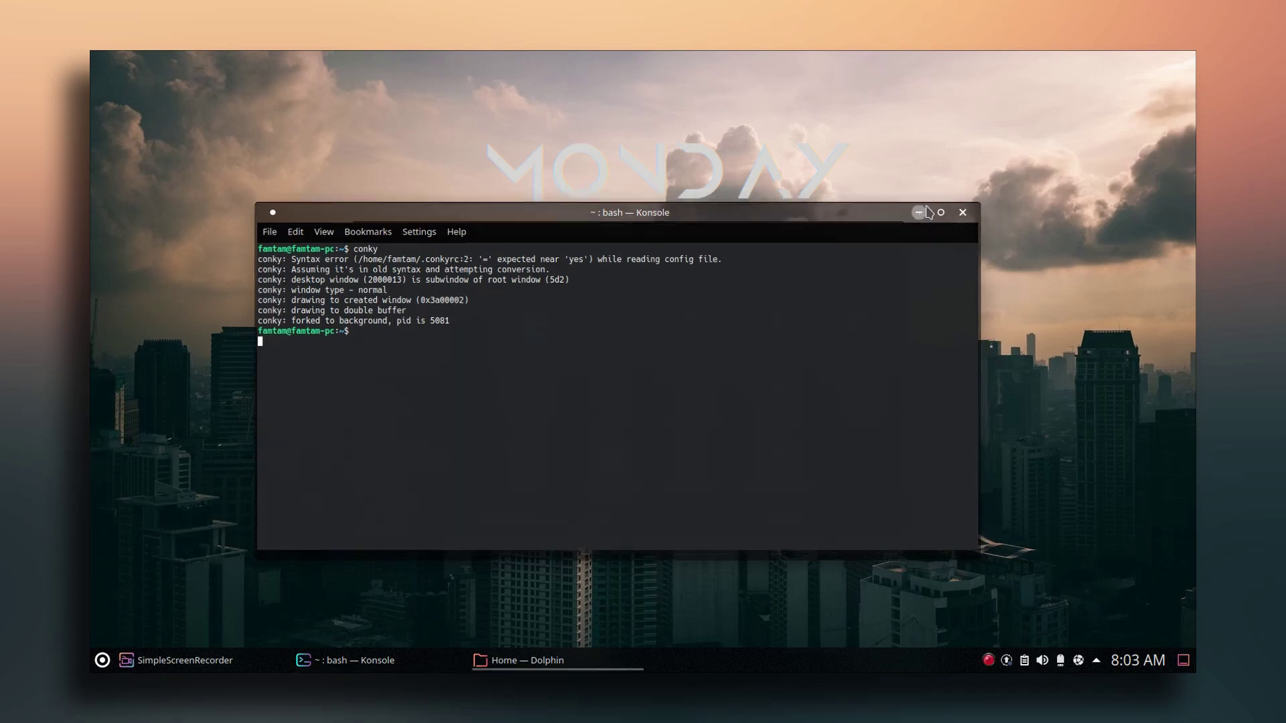
drag(959, 102, 318, 277)
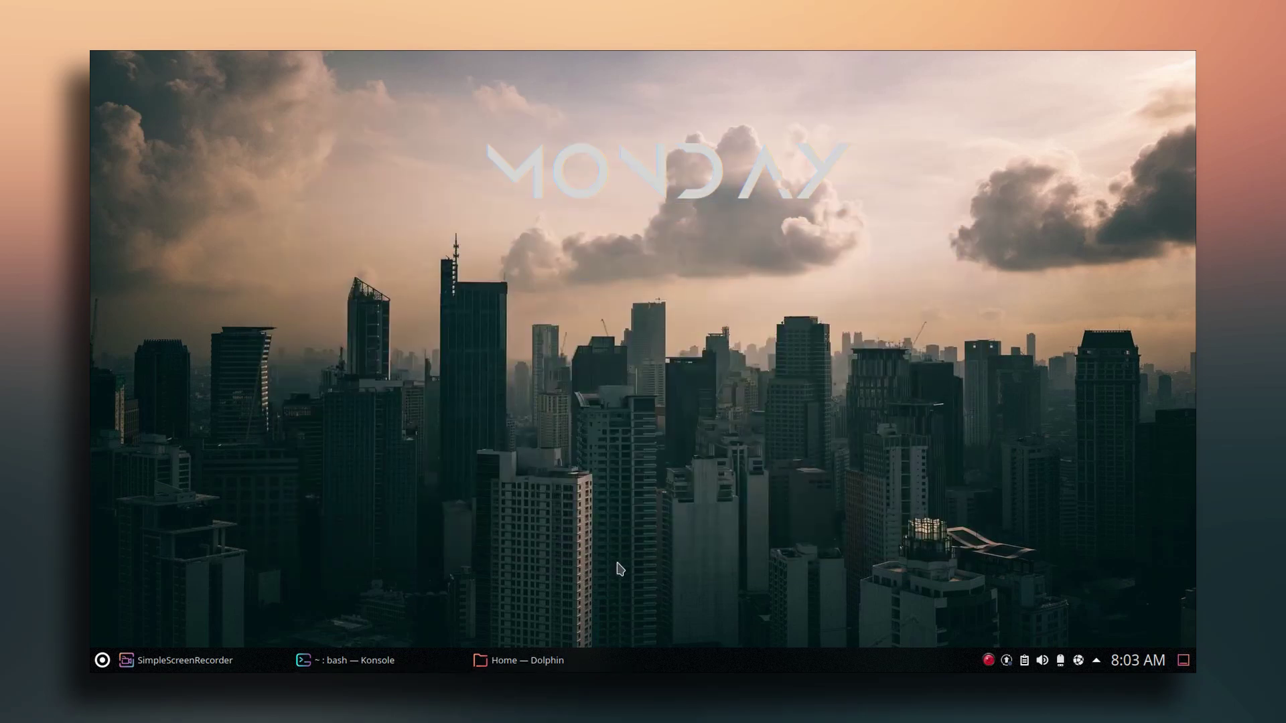
- Open .conkyrc in the text editor, change gap_y to 200 and save the file
click(510, 662)
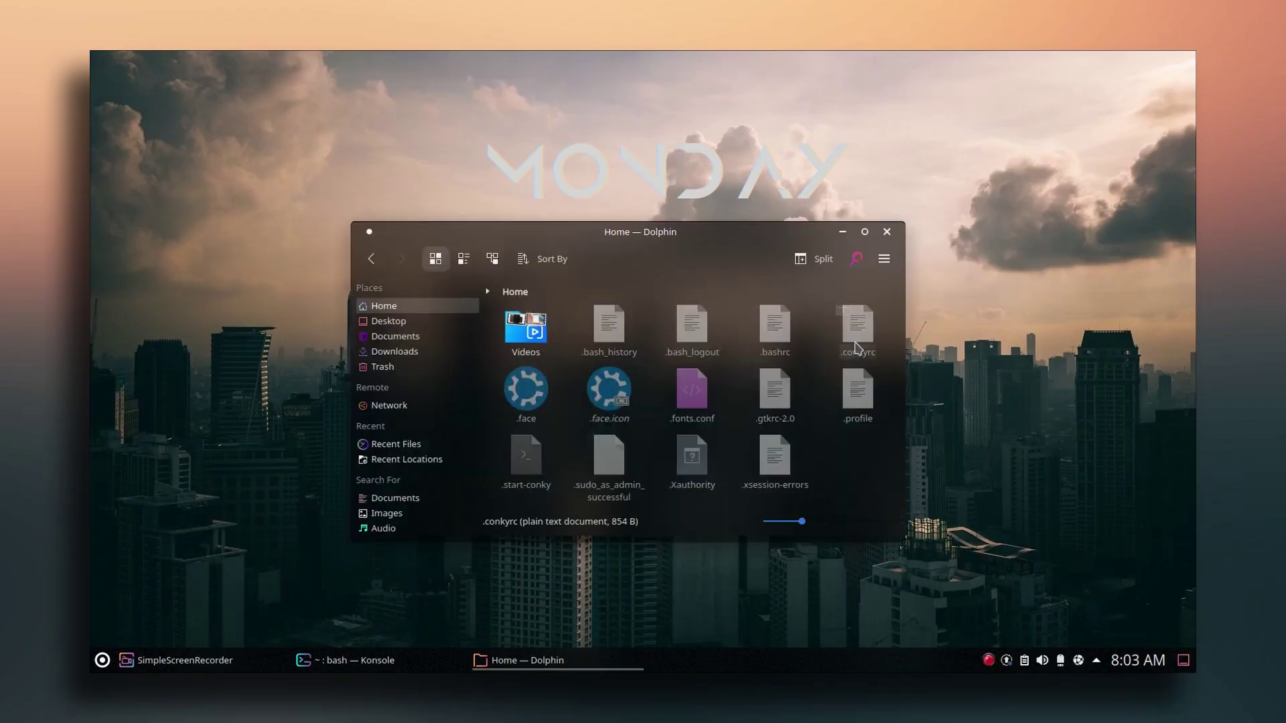
double_click(864, 339)
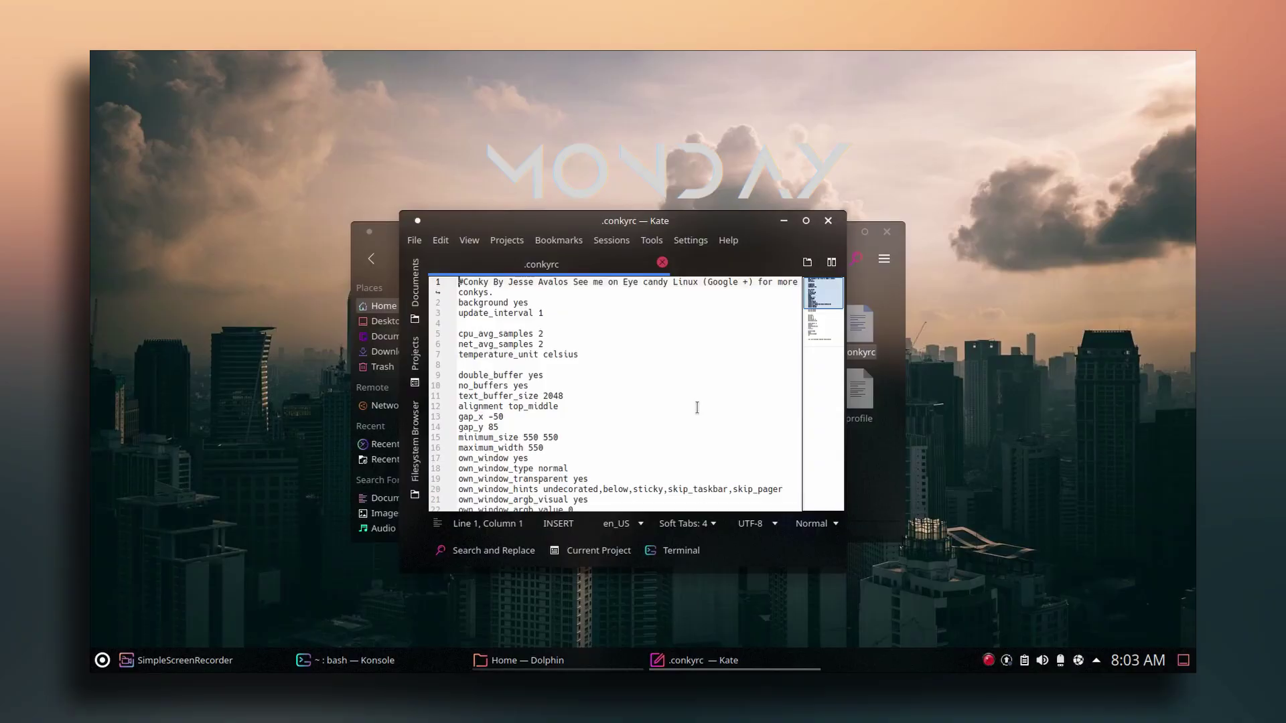
click(493, 427)
text(50)
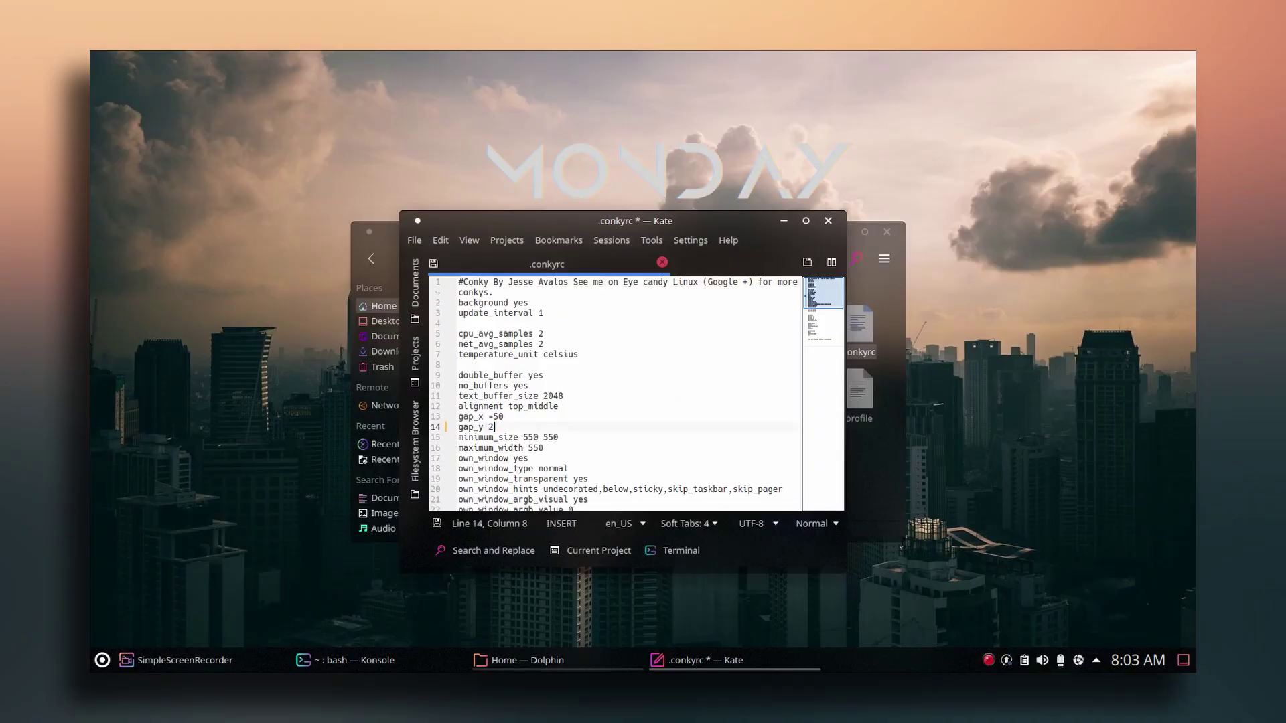
click(415, 240)
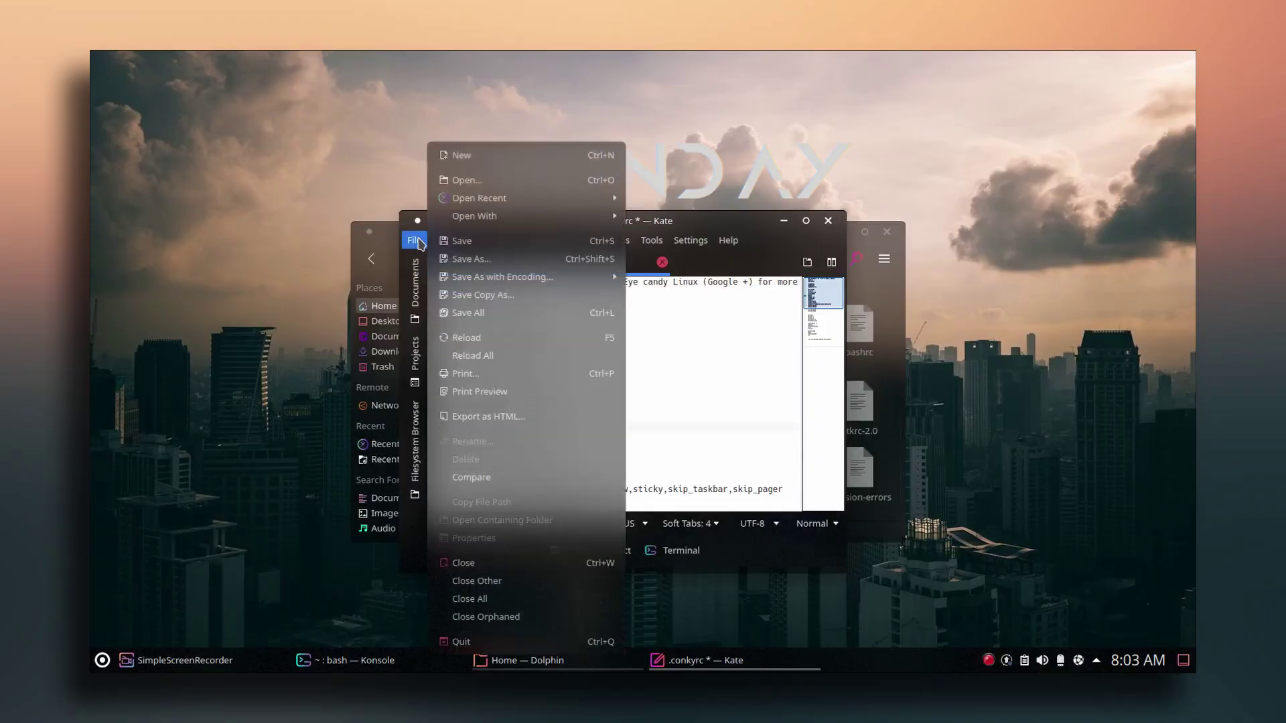
click(462, 241)
- Check the lowered clock on the desktop, then select the D6D5D4 colour value on line 46
click(784, 221)
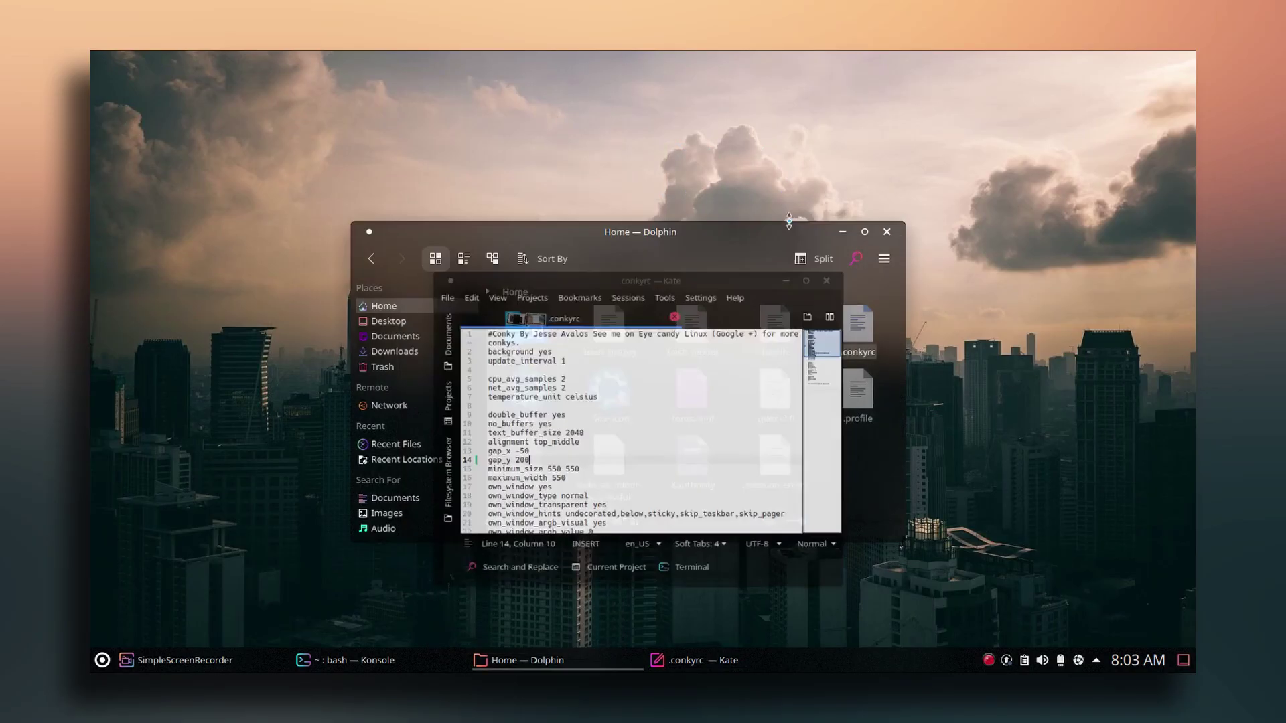
click(841, 231)
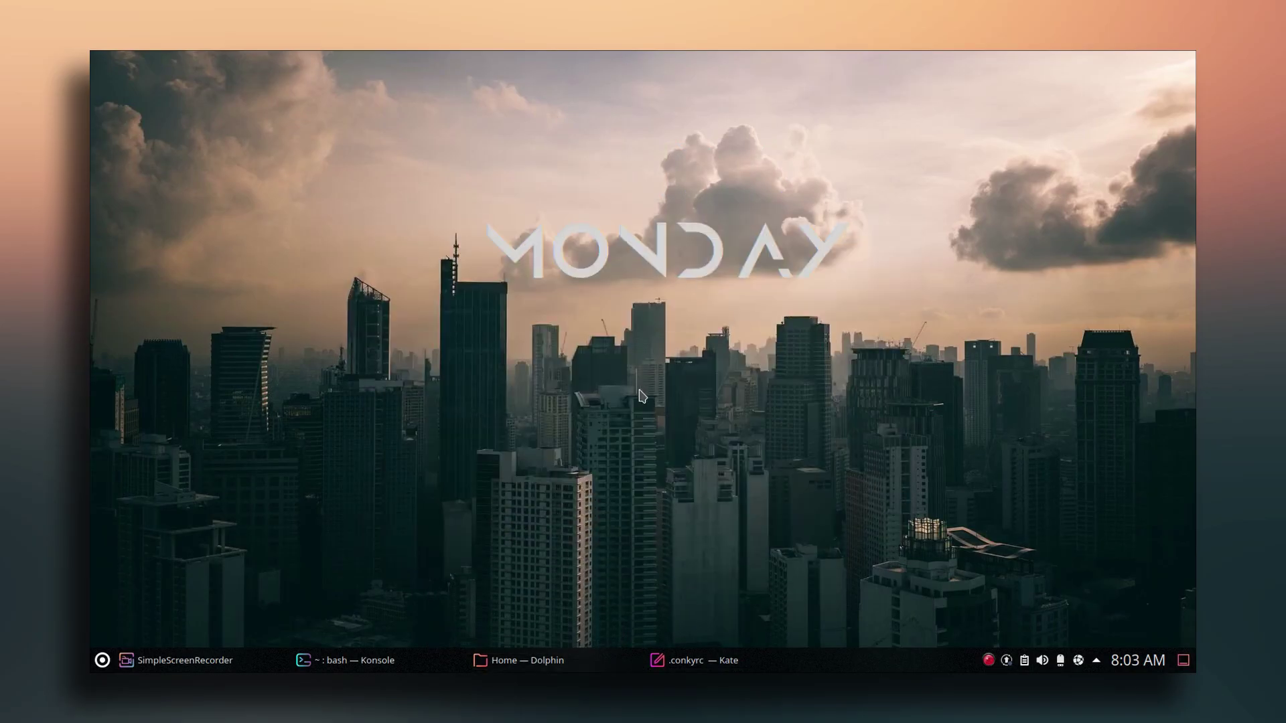
click(657, 660)
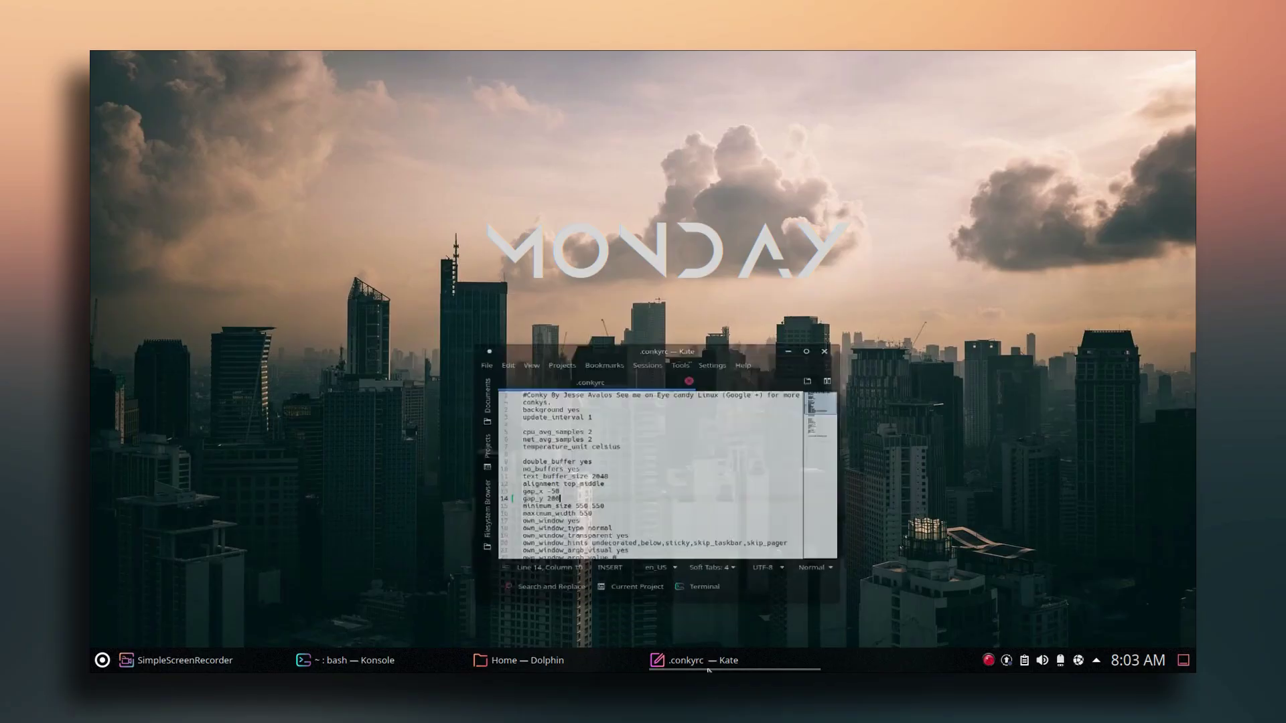
scroll(661, 455, down, 9)
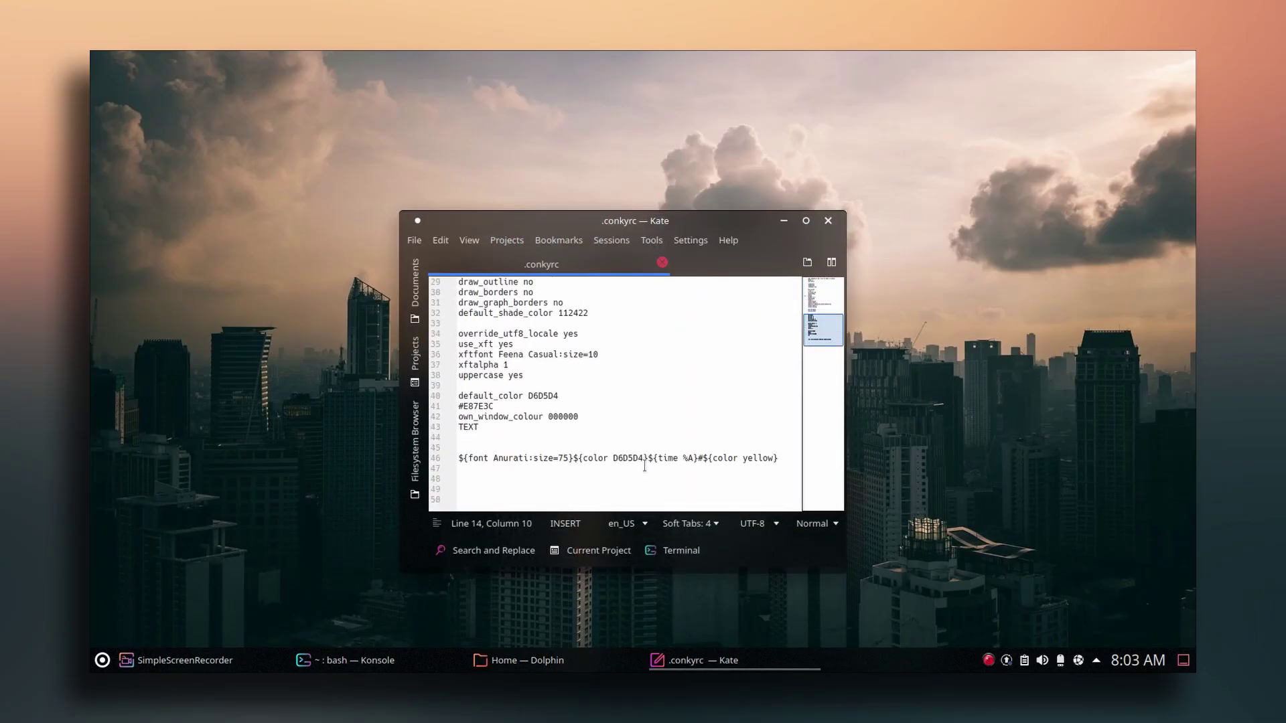
drag(644, 458, 613, 458)
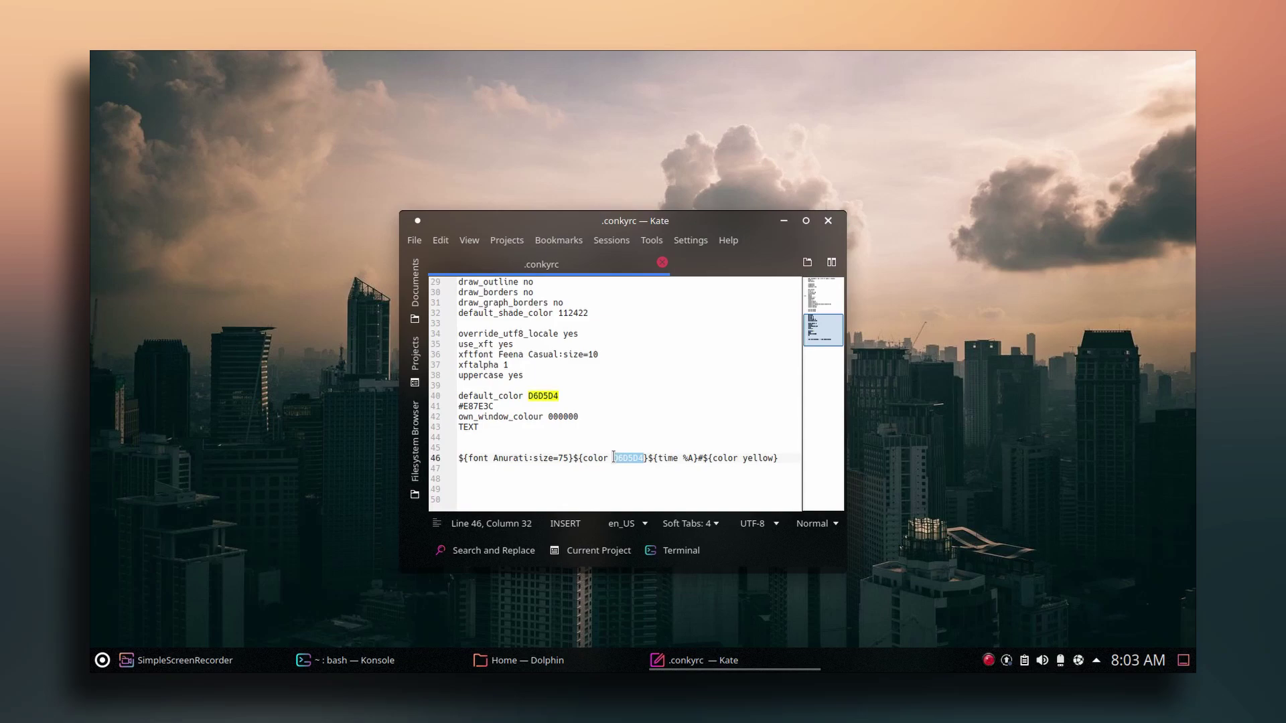
click(629, 468)
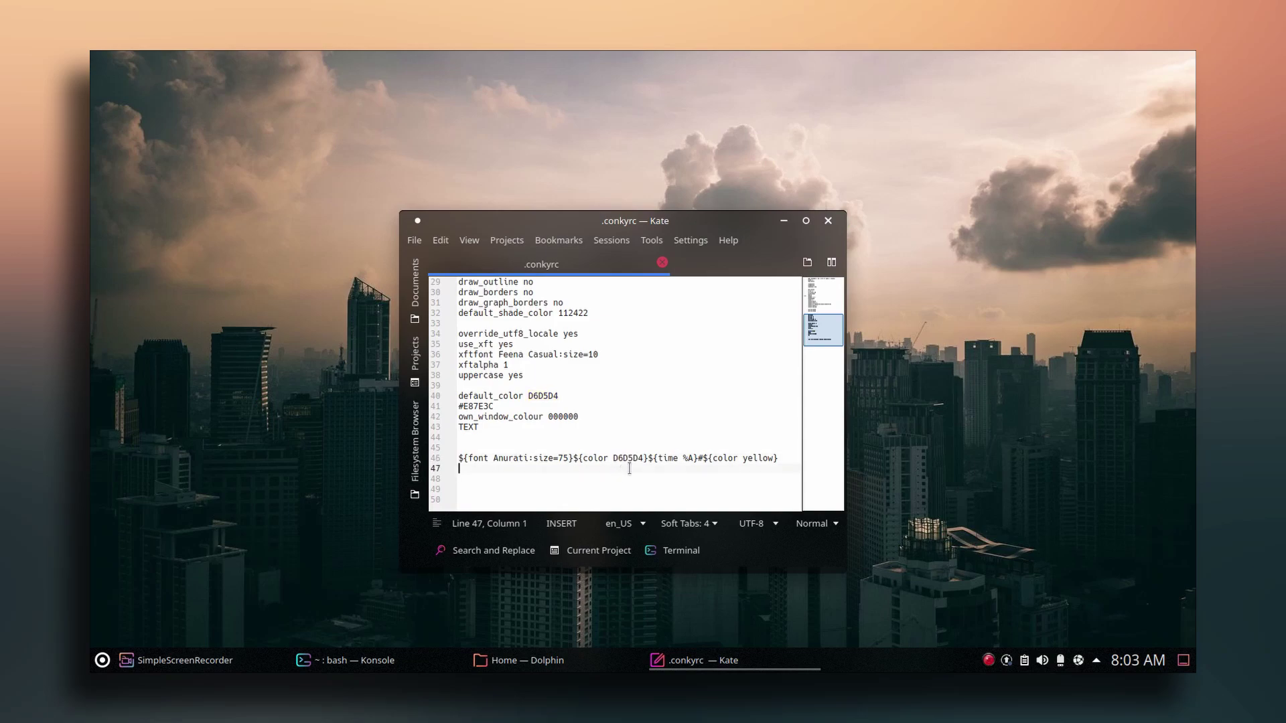
drag(646, 455, 611, 457)
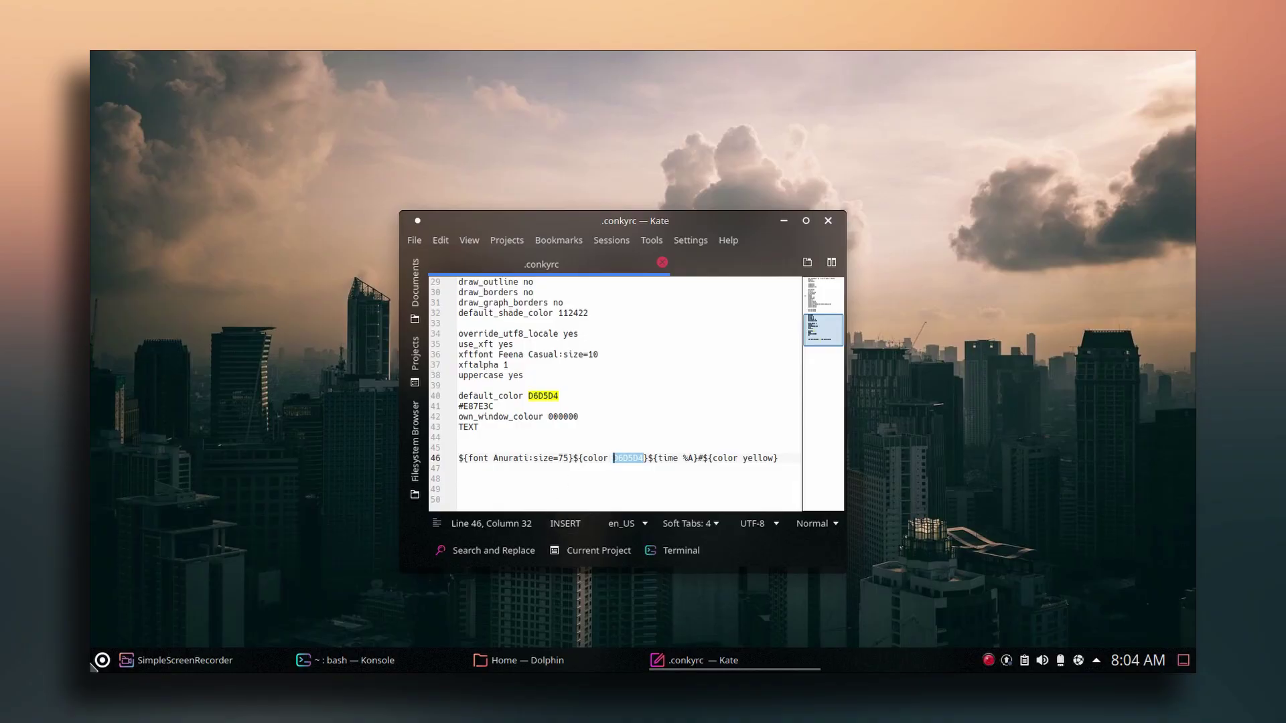
click(102, 661)
- Search the web for 'color codes' in Firefox and open the HTML Color Codes site
click(178, 311)
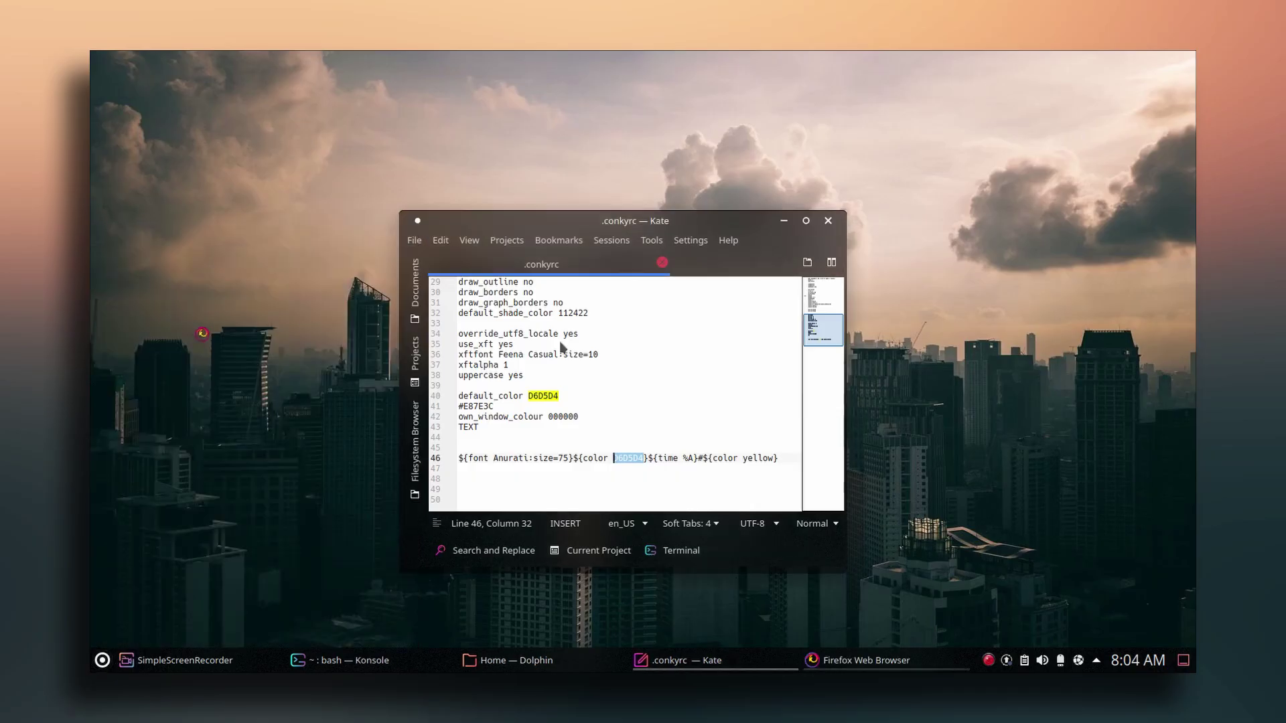
text(color)
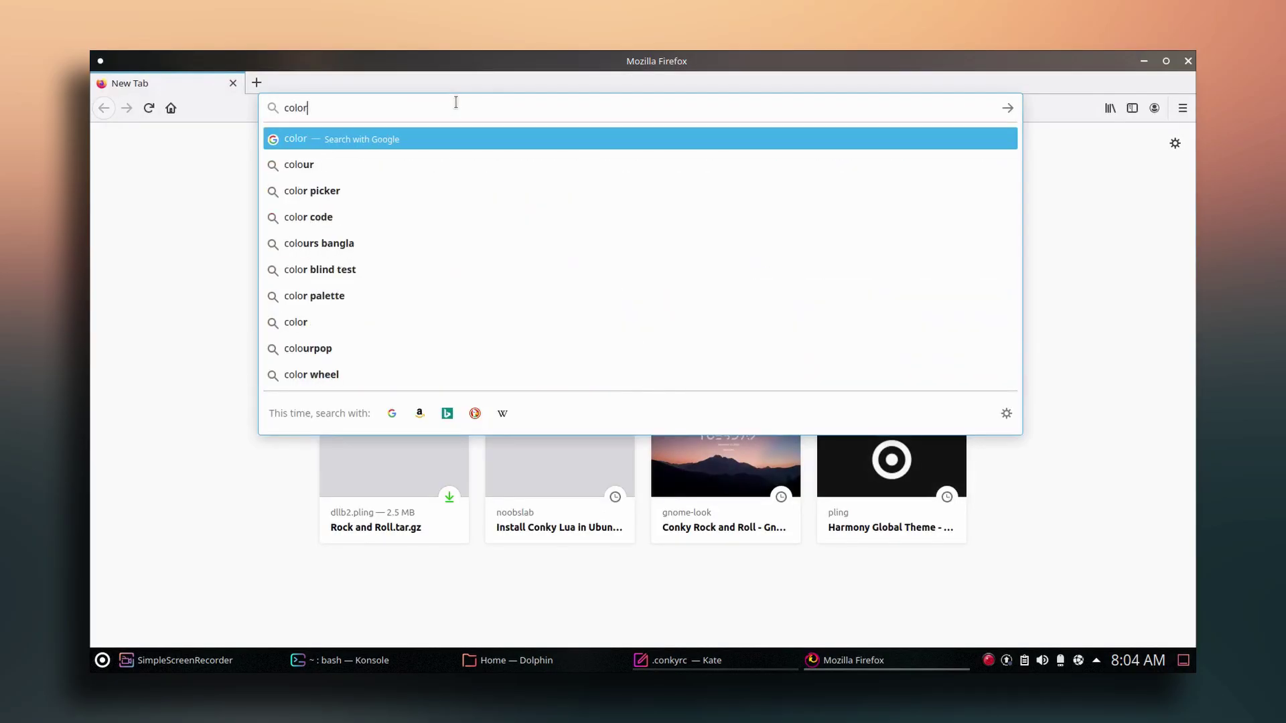
text( codes)
key(Return)
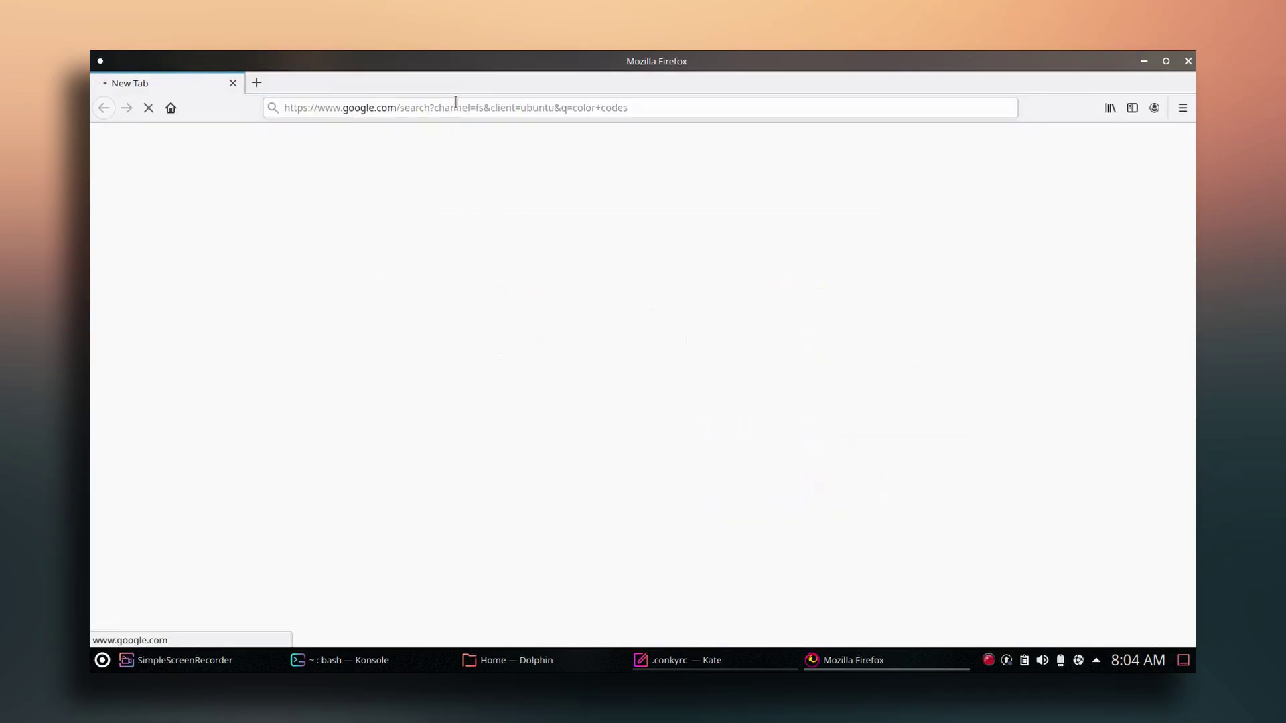
click(295, 268)
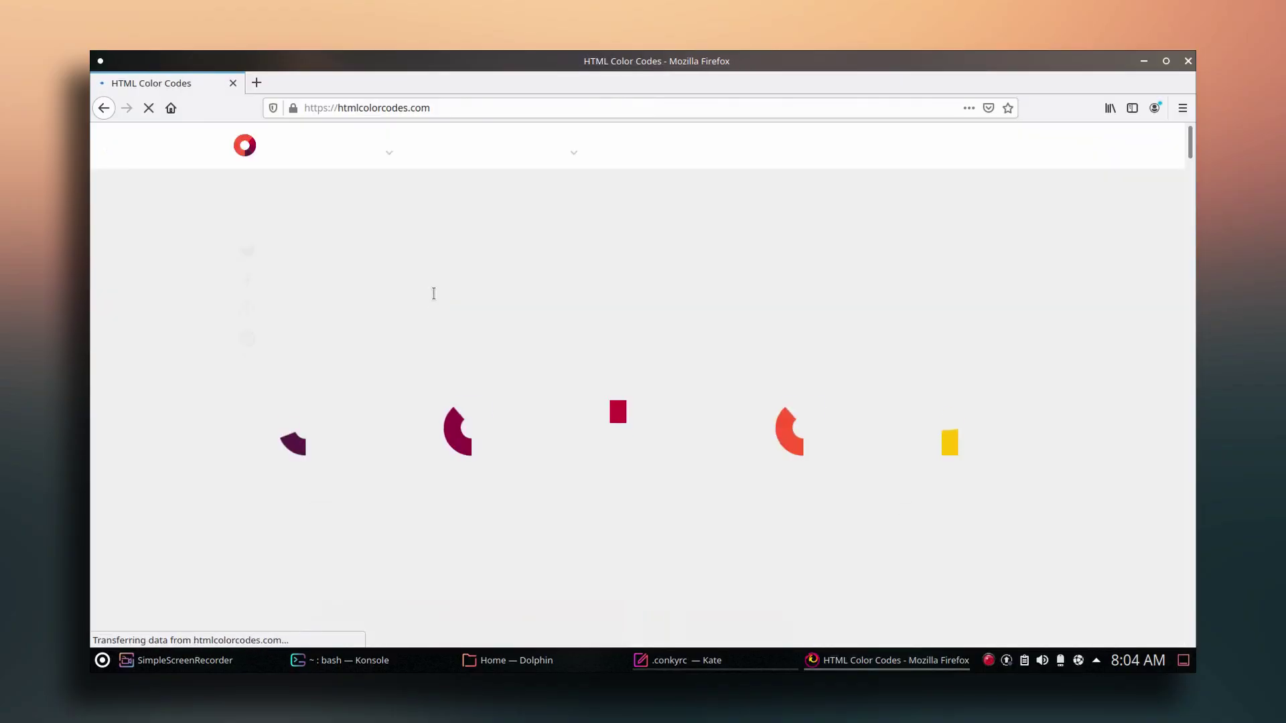
- Pick the dark grey #49403E in the colour picker and copy its hex value
scroll(161, 410, down, 3)
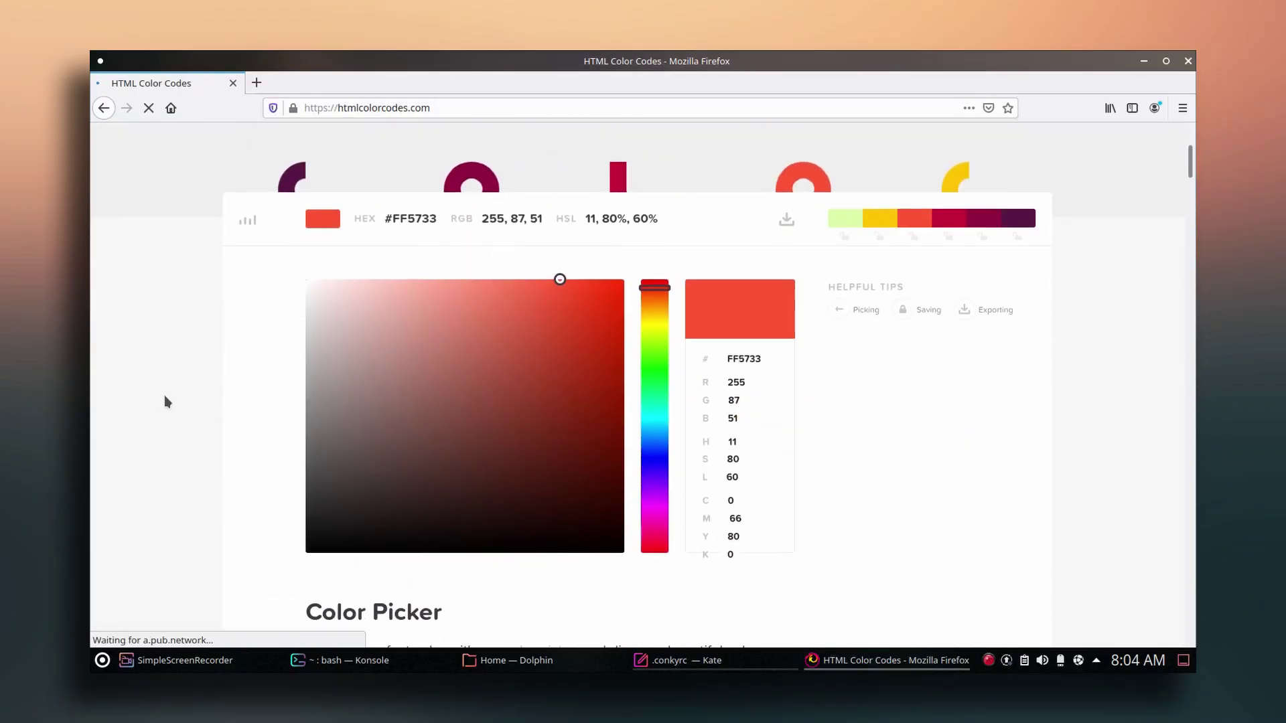
click(404, 353)
mouse_move(403, 356)
mouse_down()
mouse_move(350, 392)
mouse_move(353, 416)
mouse_move(358, 356)
mouse_move(374, 484)
mouse_move(357, 476)
mouse_move(353, 442)
mouse_move(355, 474)
mouse_up()
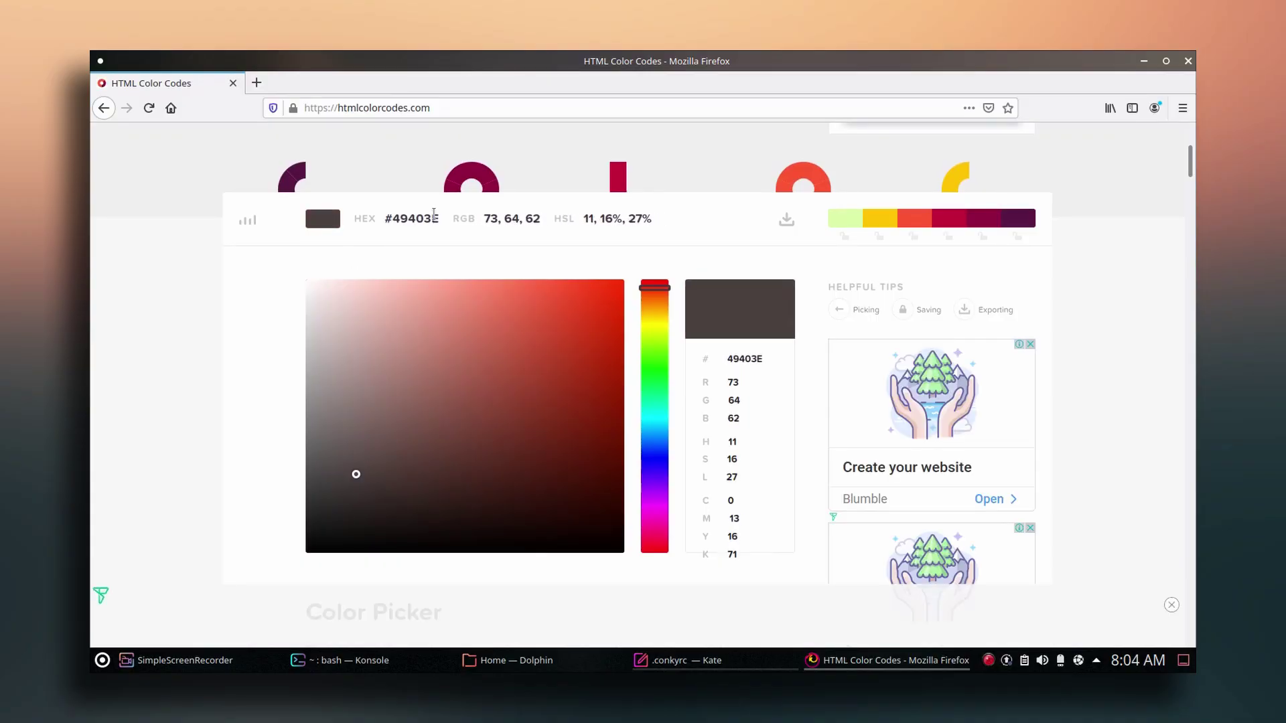
drag(441, 216, 398, 216)
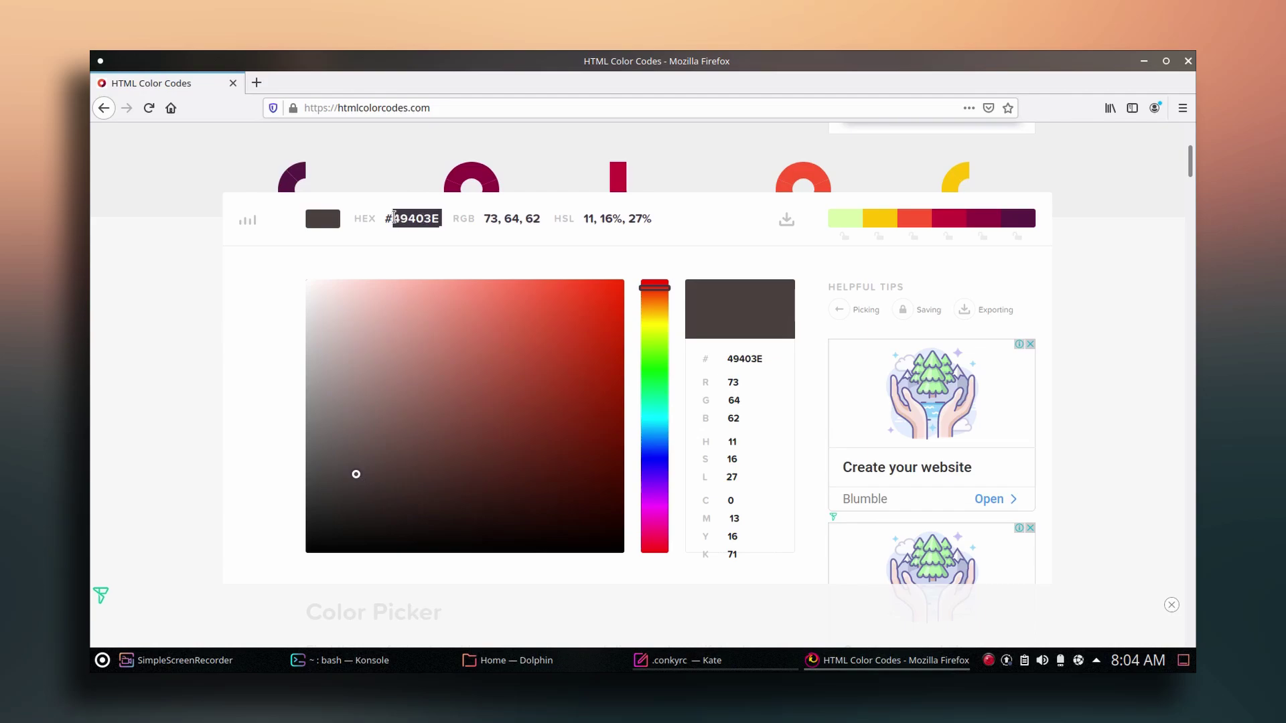
right_click(395, 216)
click(412, 235)
click(733, 665)
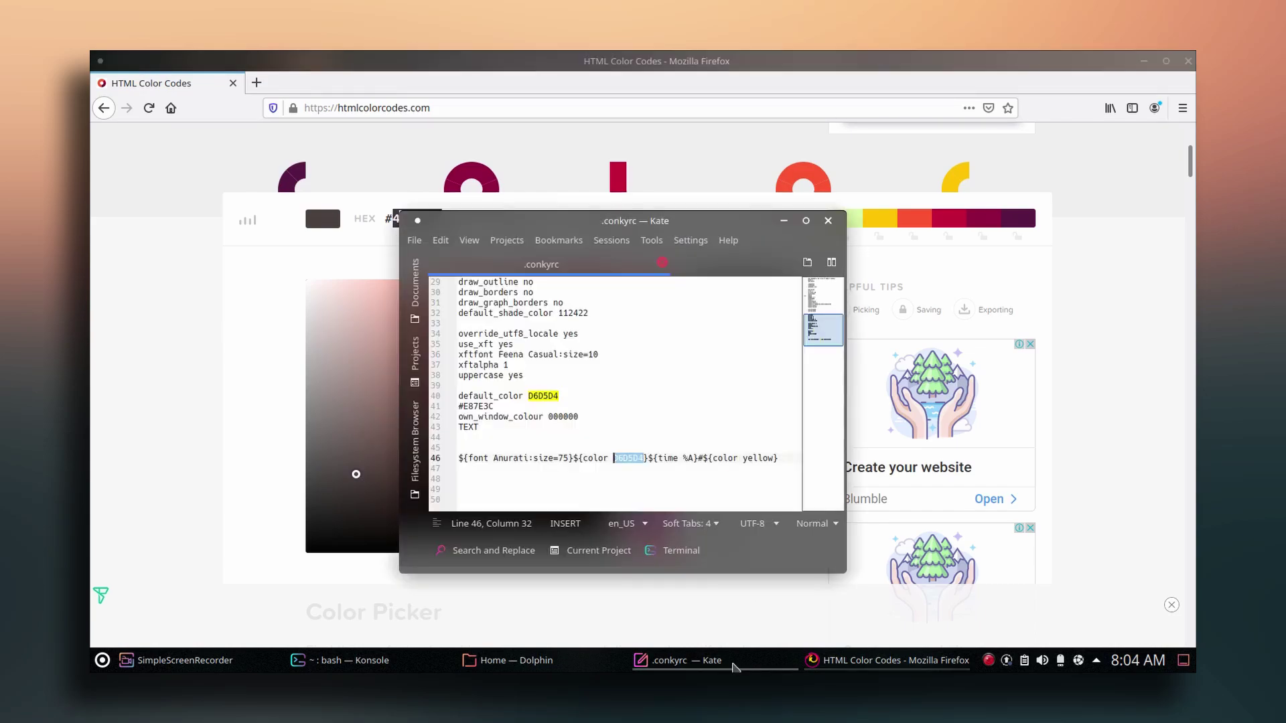
- Replace D6D5D4 on line 46 with the pasted 49403e colour and save .conkyrc
click(1144, 61)
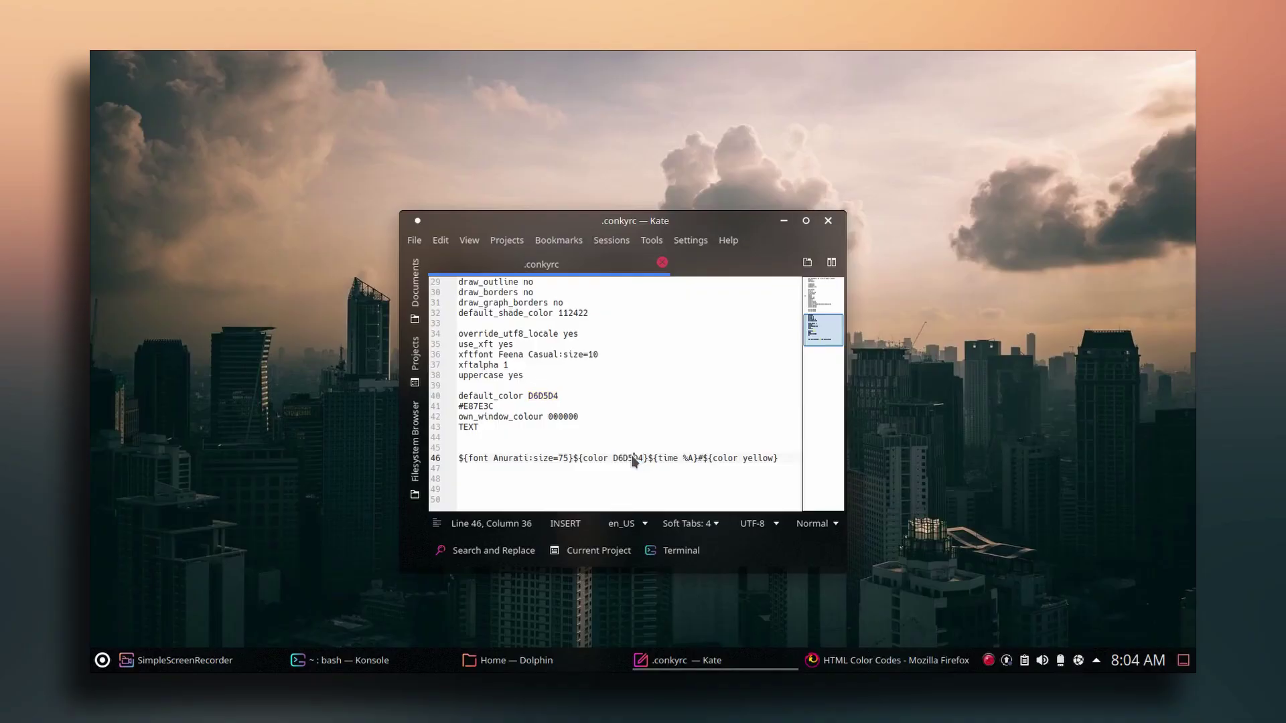
key(BackSpace)
key(BackSpace)
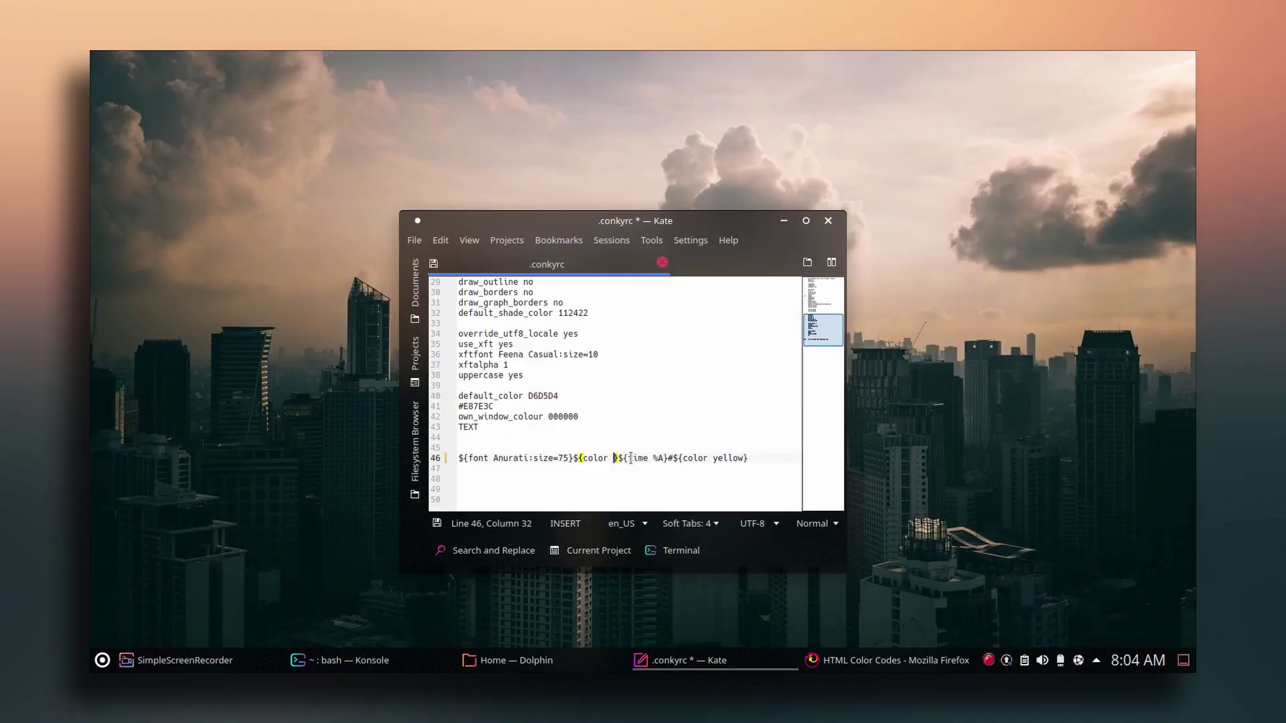
key(ctrl+v)
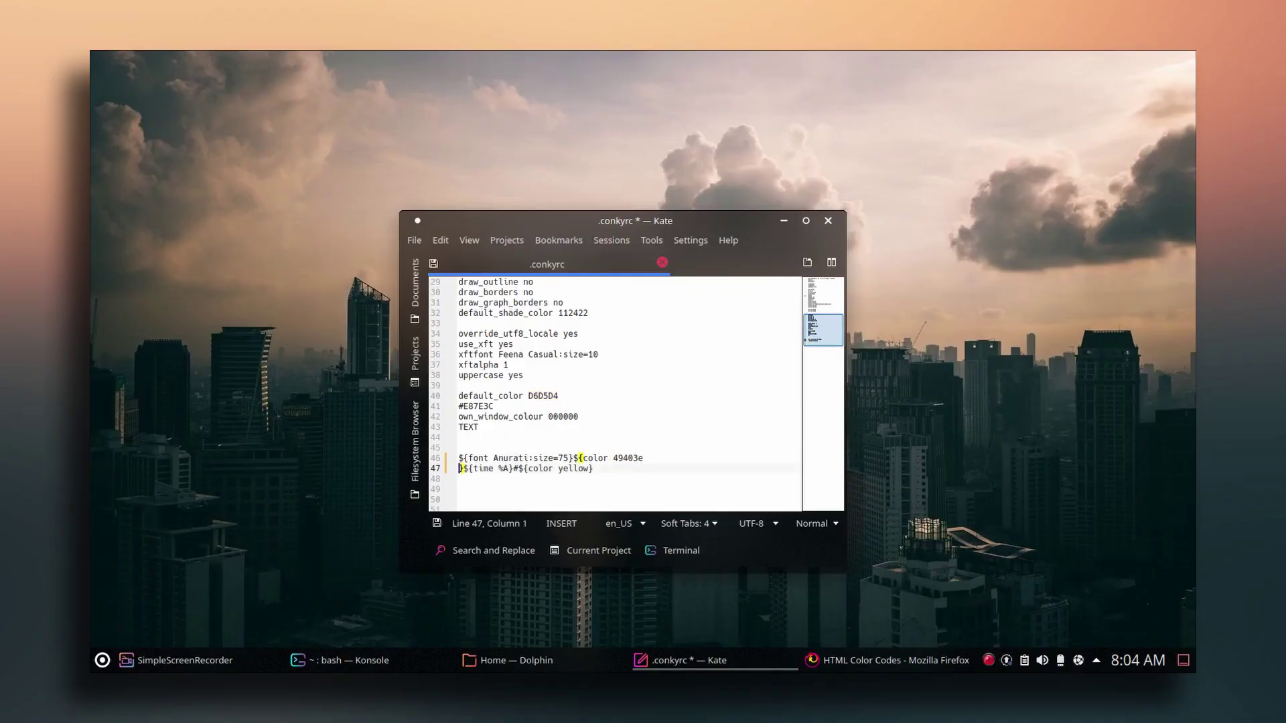
key(BackSpace)
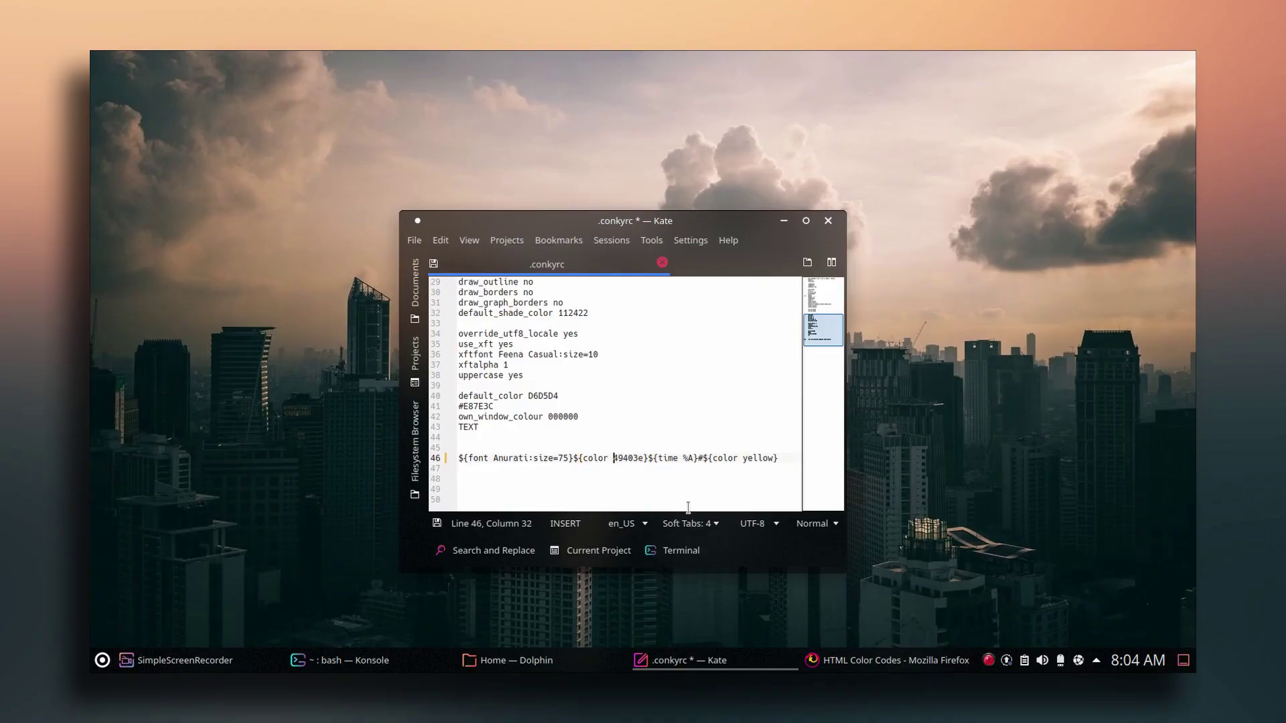
click(782, 457)
key(ctrl+s)
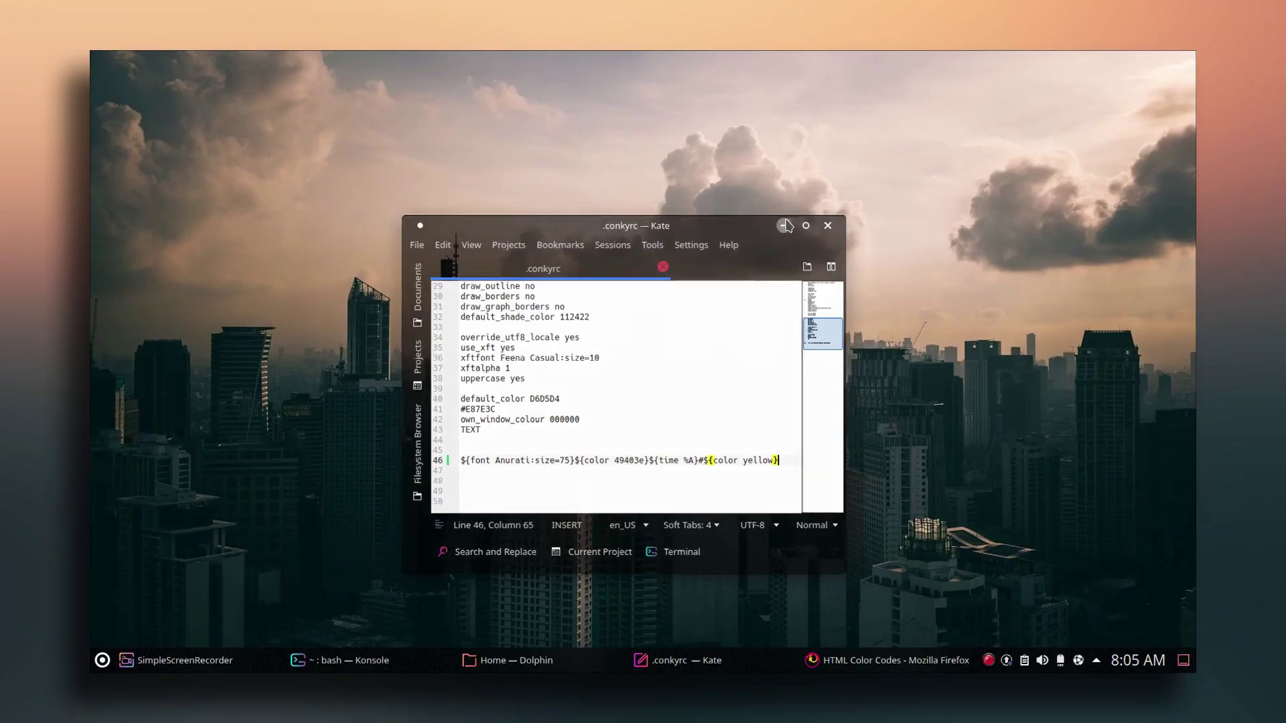
- View the dark grey MONDAY clock on the desktop and close the HTML Color Codes browser
click(783, 220)
drag(944, 164, 356, 332)
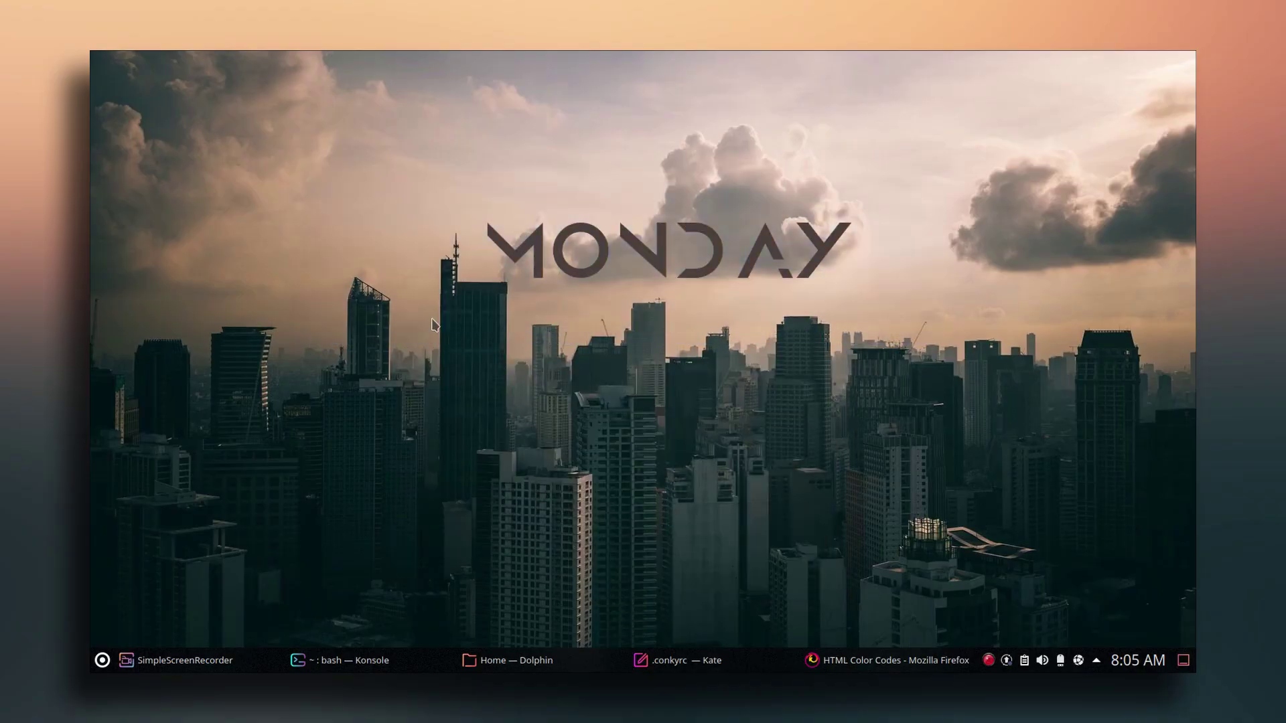
drag(944, 198, 362, 351)
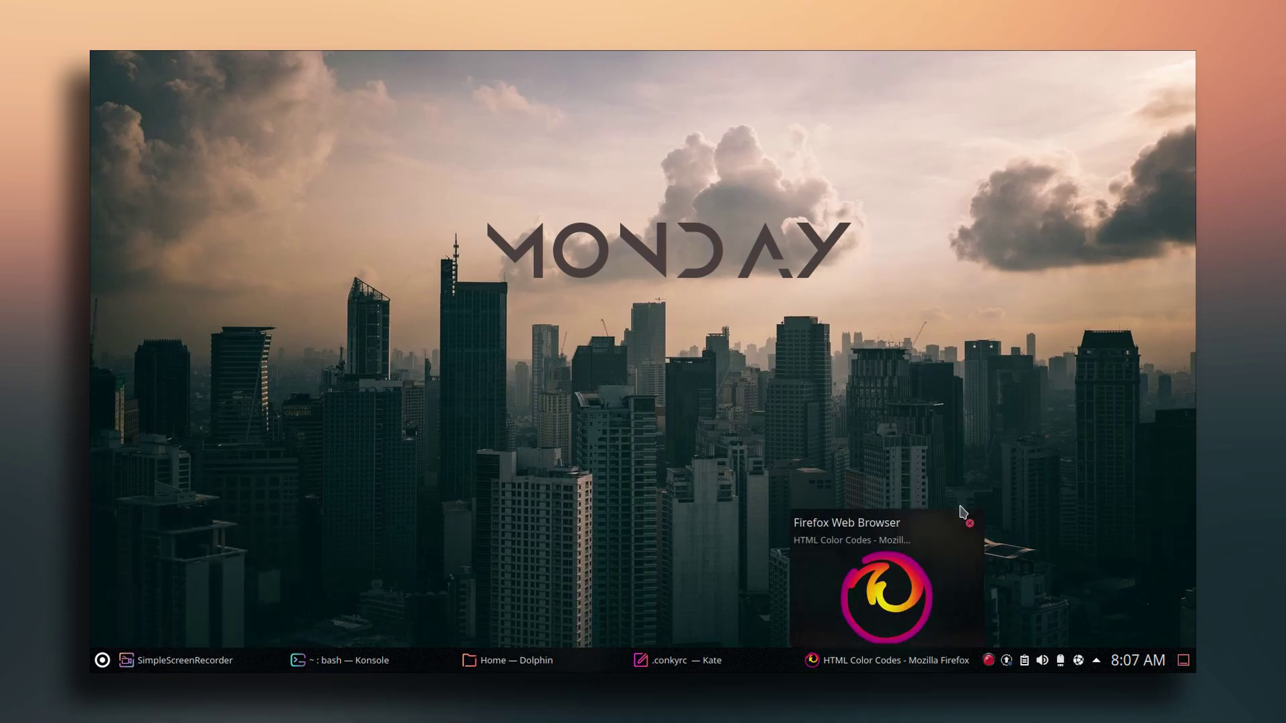
click(907, 668)
middle_click(907, 667)
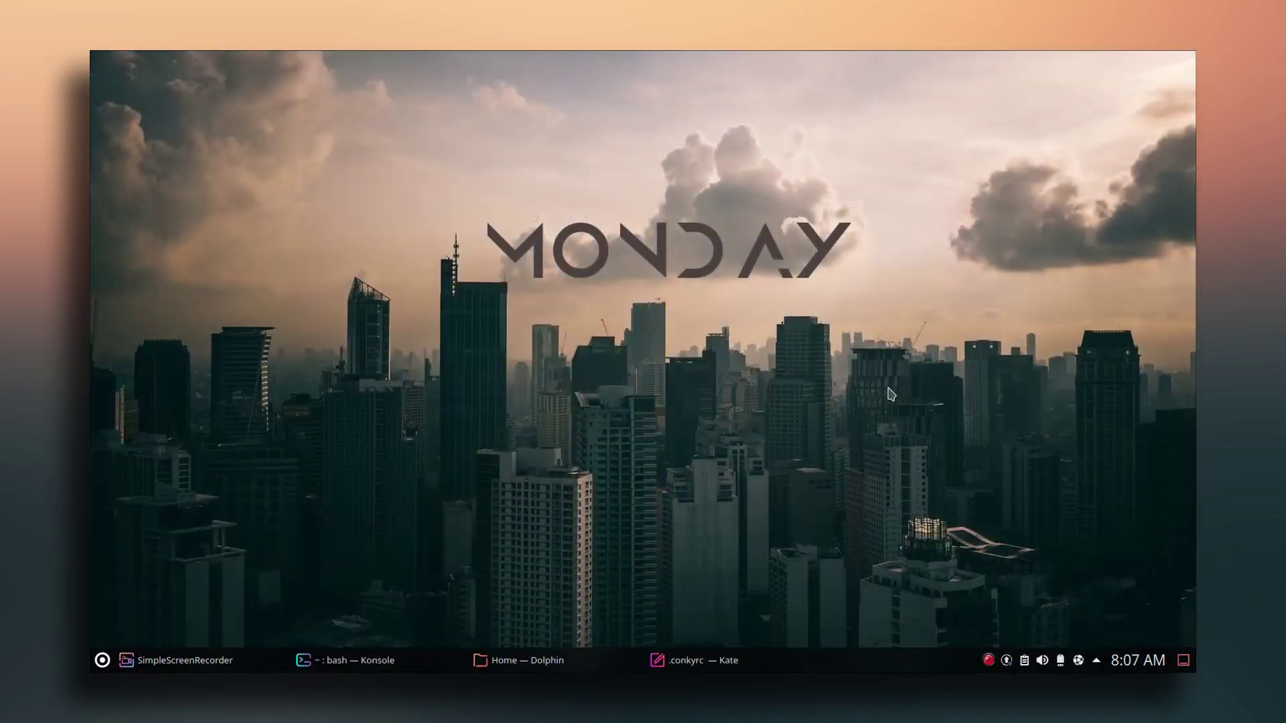
- Drag the bottom taskbar panel to the left screen edge as a narrow vertical bar
right_click(918, 670)
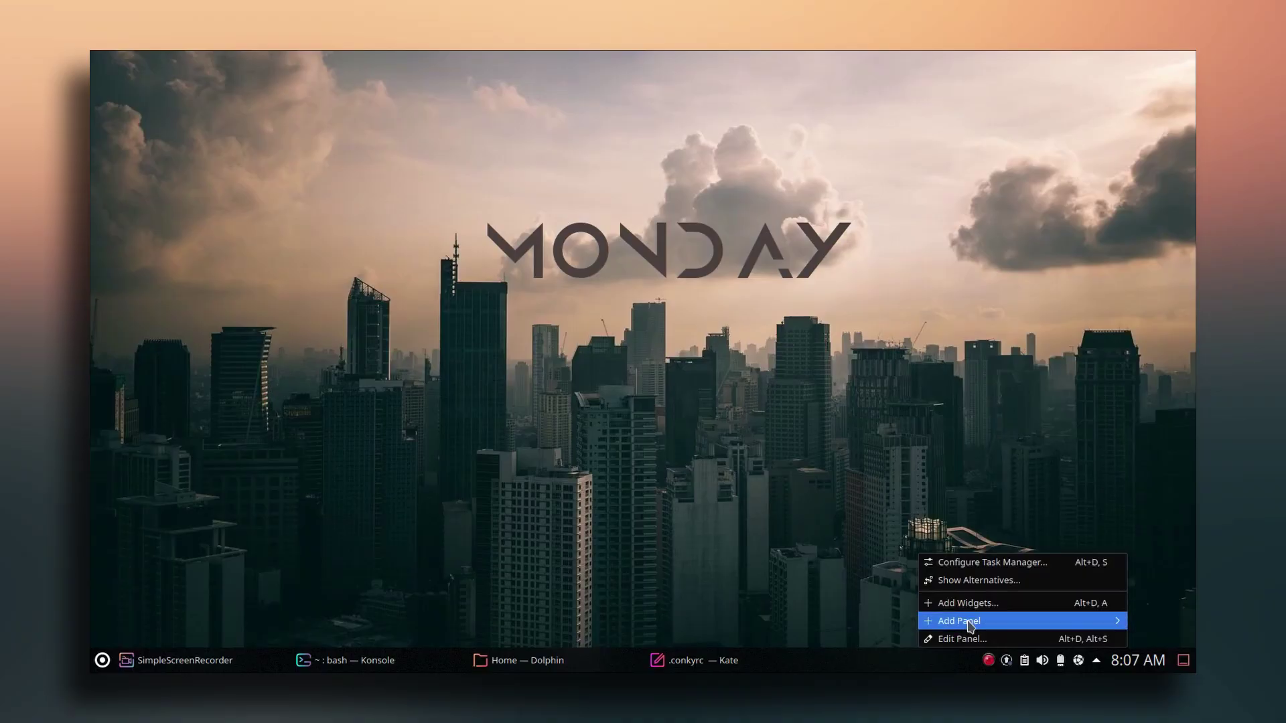
click(713, 554)
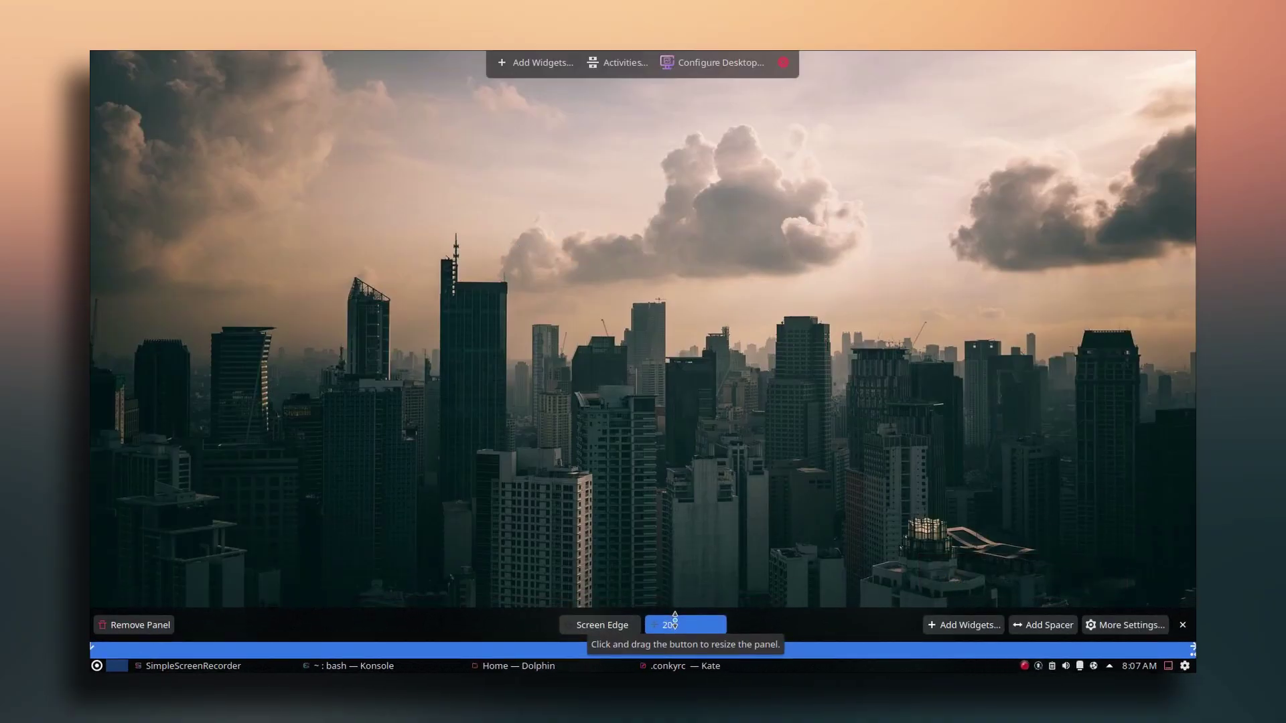
drag(602, 618, 201, 349)
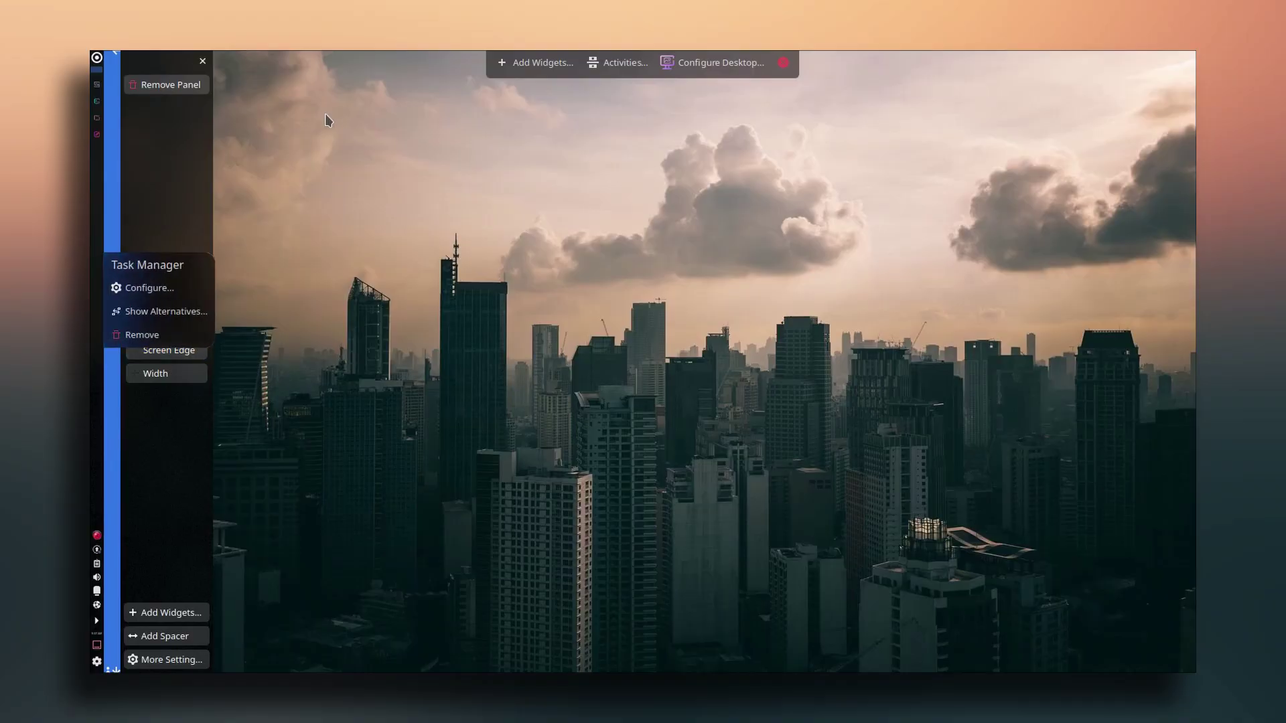
click(328, 121)
click(379, 169)
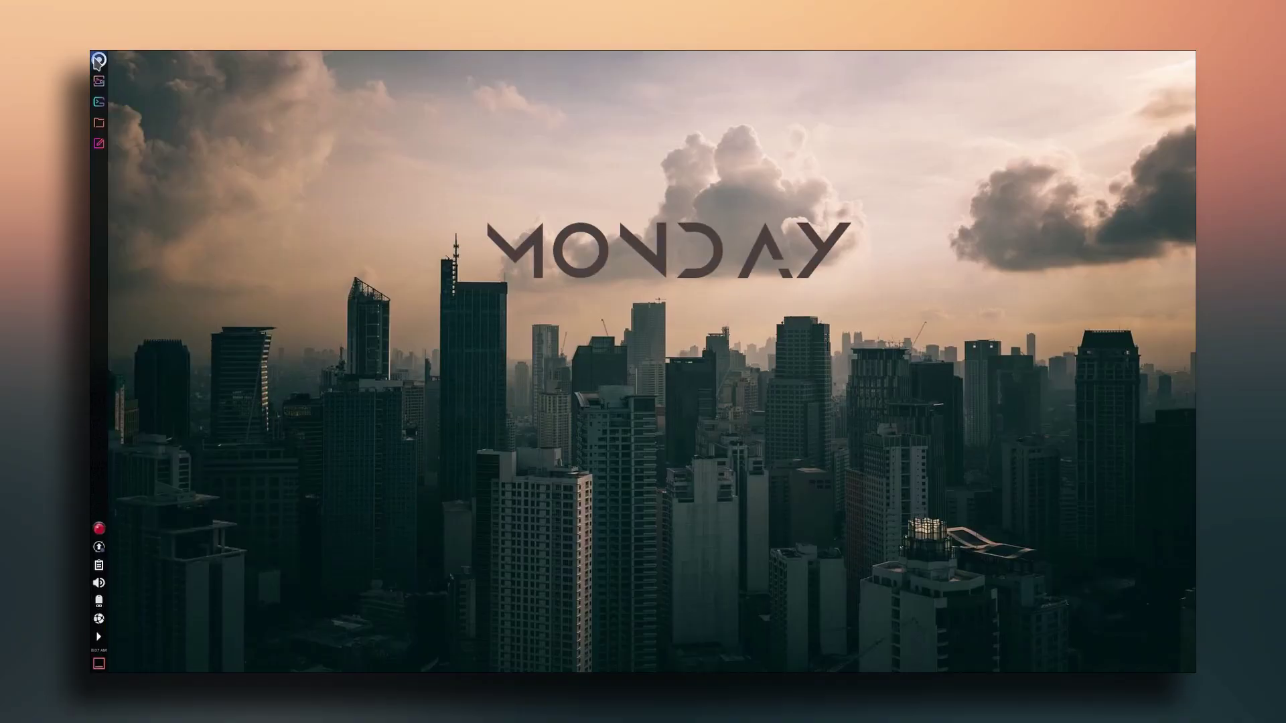
click(99, 60)
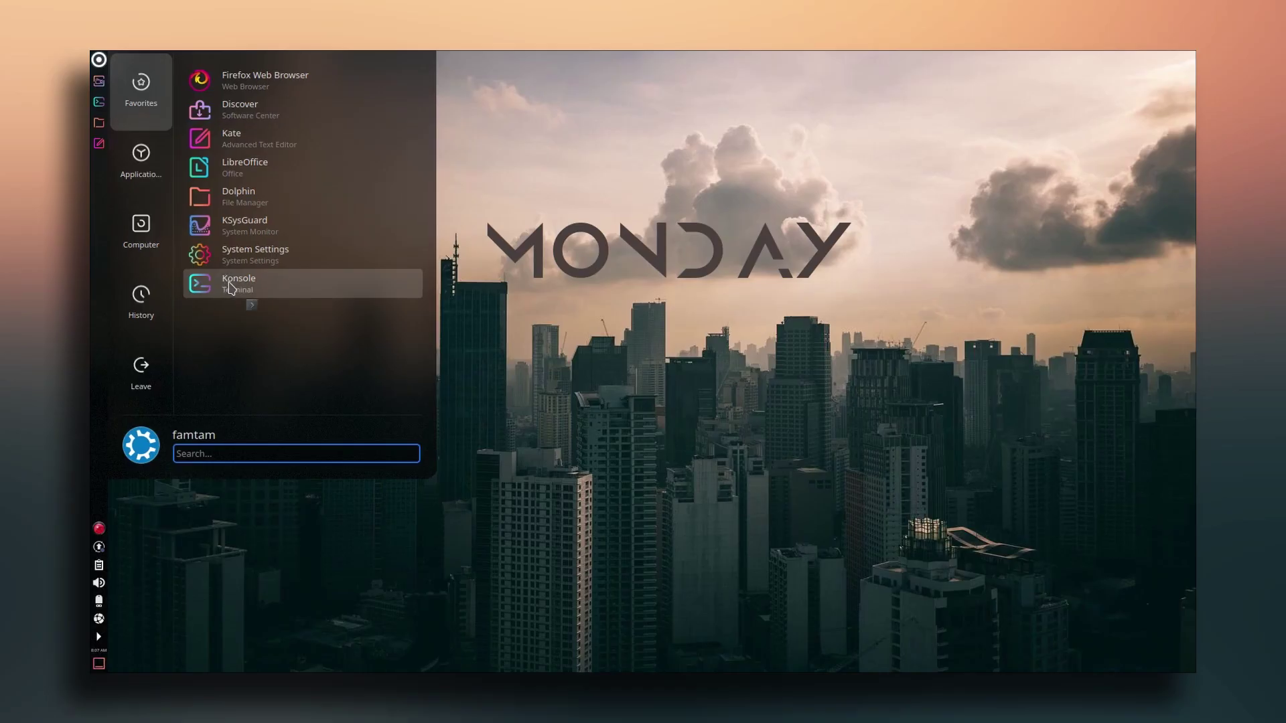
- Run sudo apt install latte-dock in Konsole, enter the administrator password, then exit the terminal
click(241, 284)
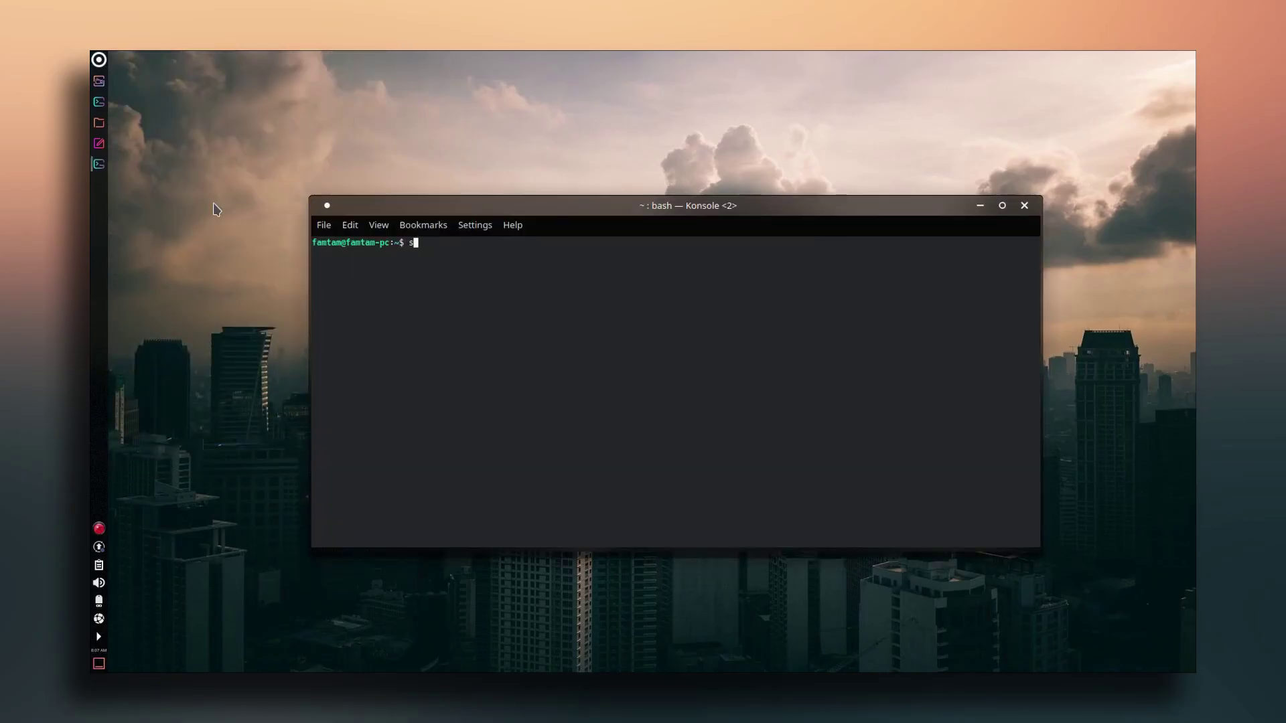
text(sudo apt install latte-dock)
key(Return)
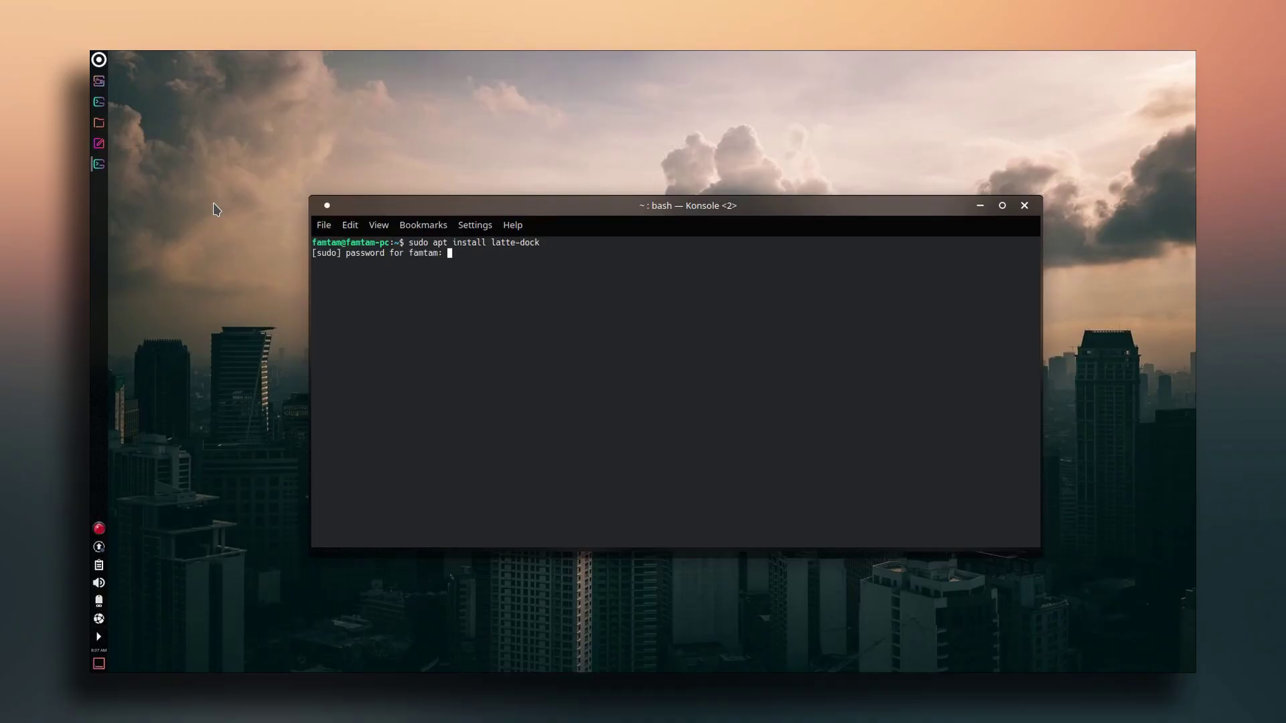
key(Return)
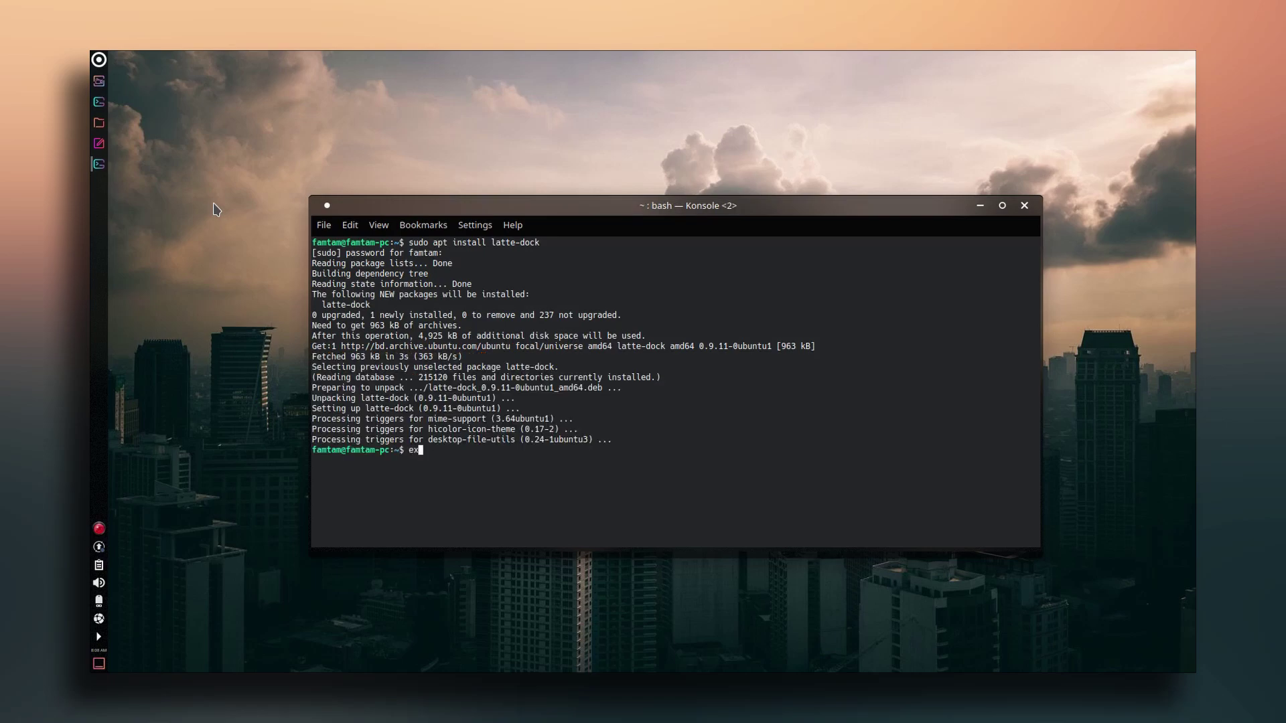
key(Return)
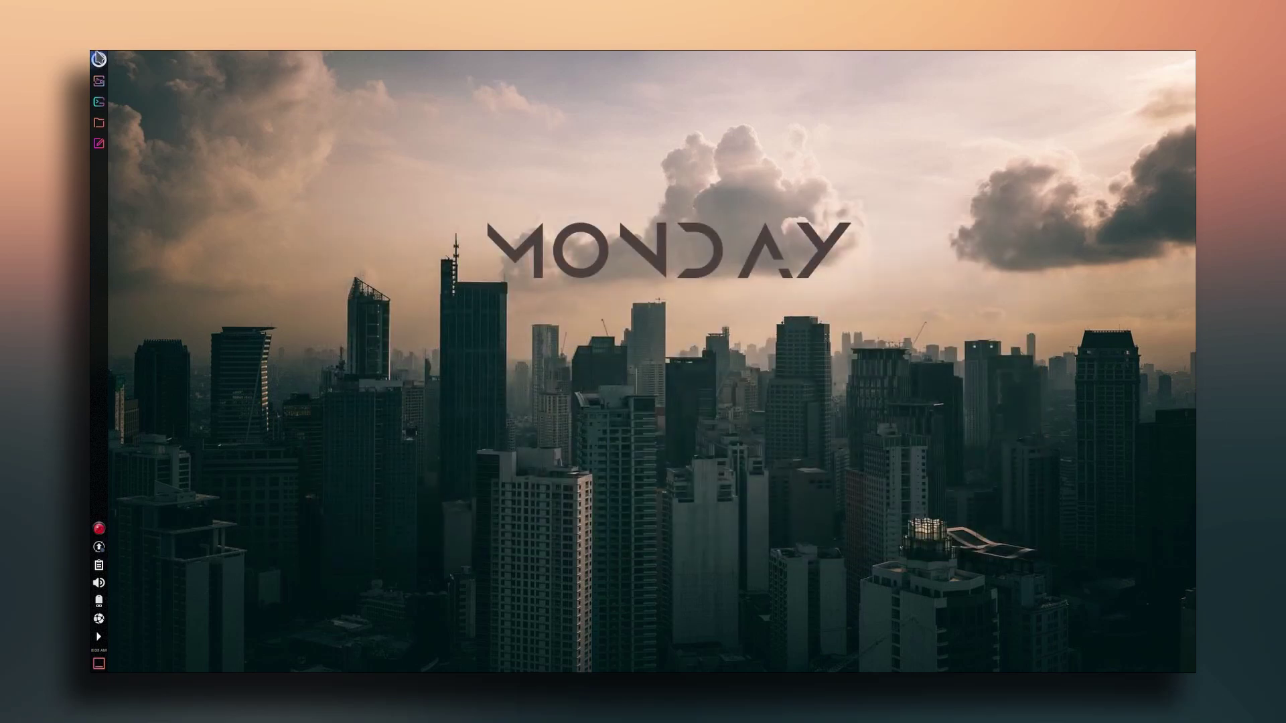
click(99, 61)
- Launch Latte Dock by searching 'latte' in the launcher and open its Dock Settings
text(latte)
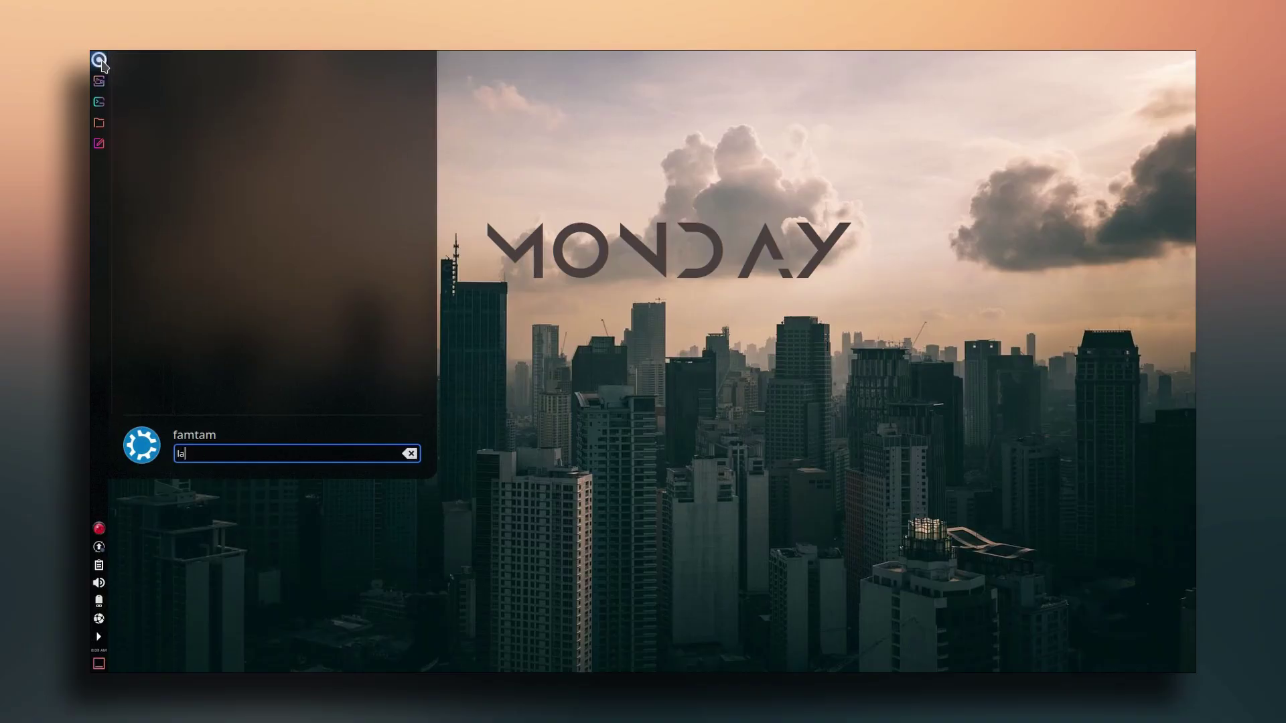
click(178, 74)
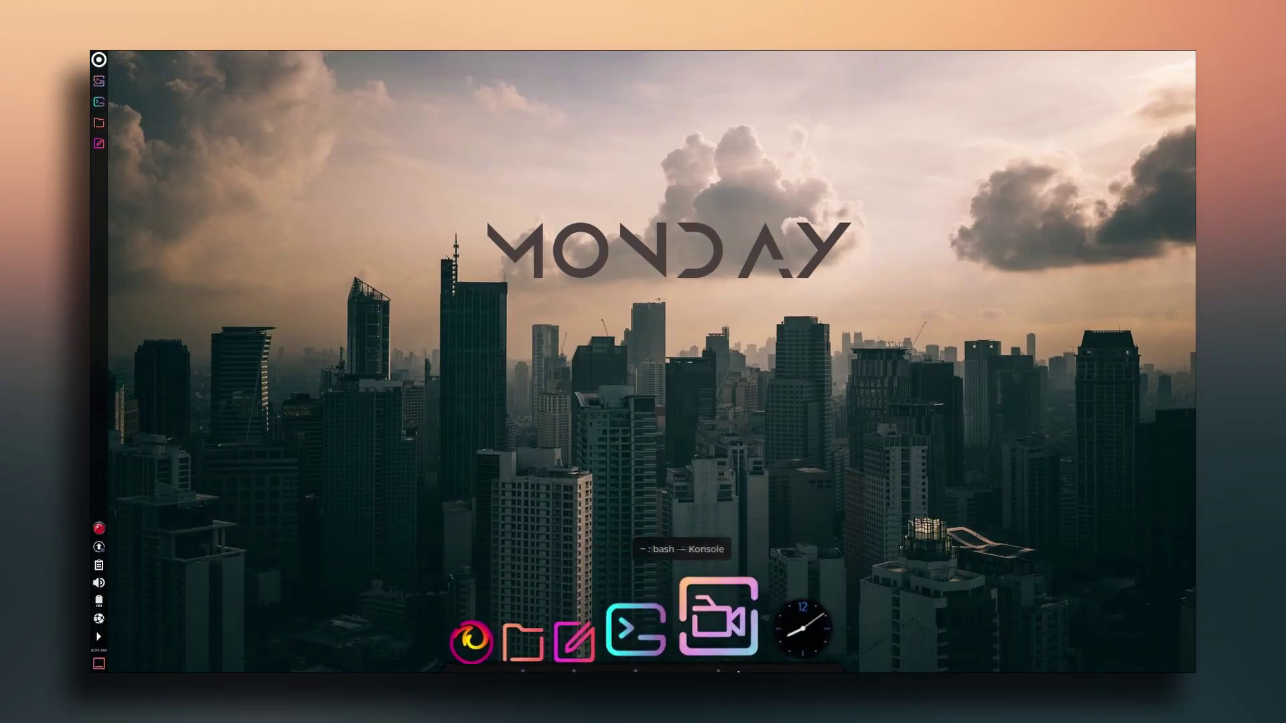
right_click(777, 613)
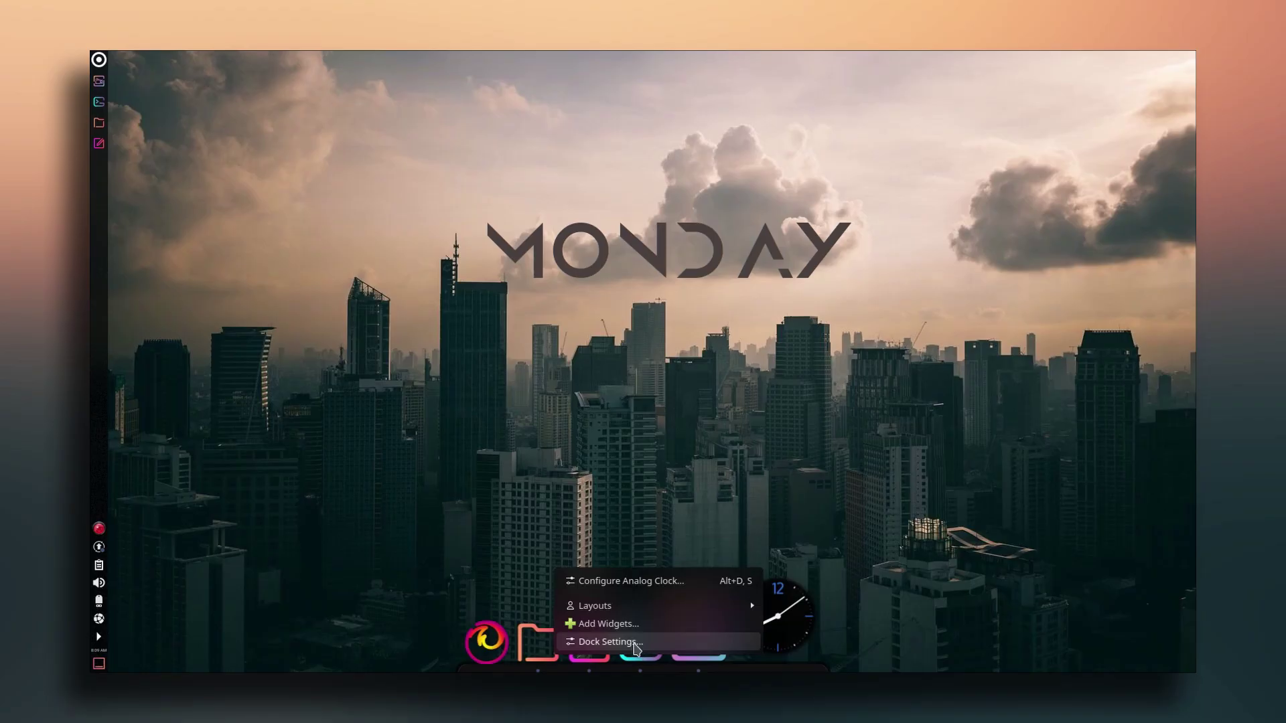
click(607, 642)
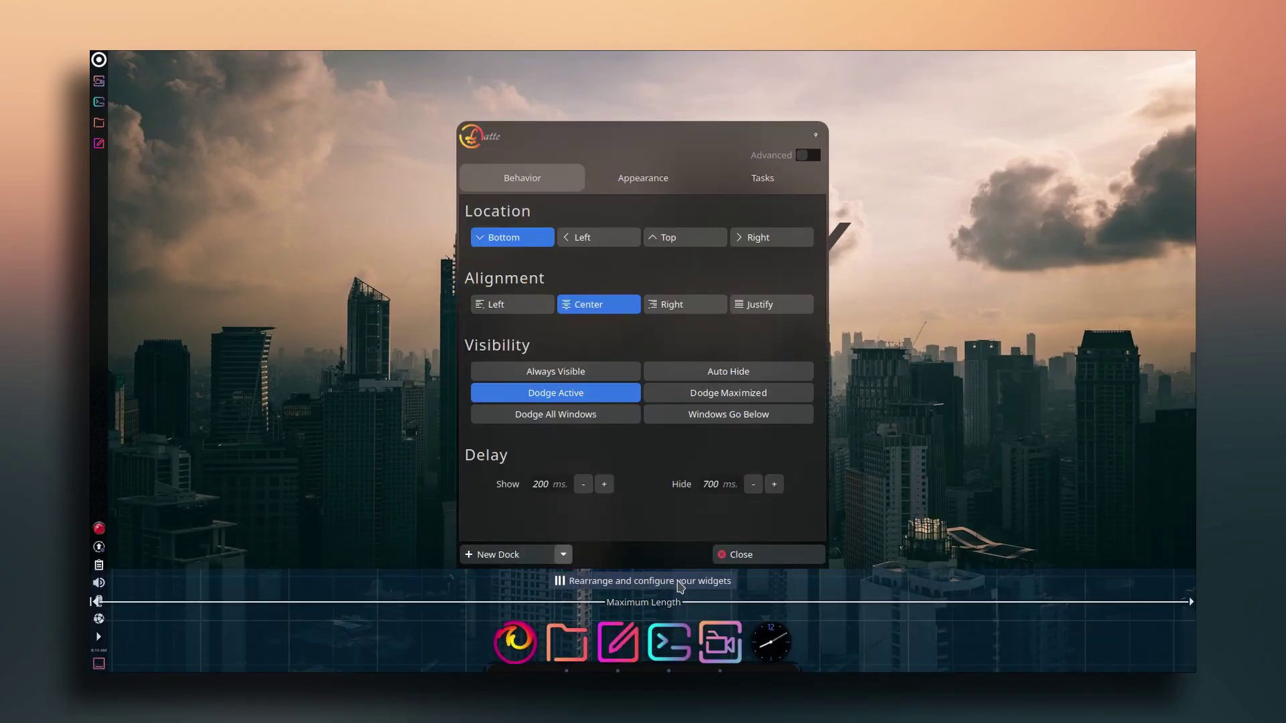
- Delete the Analog Clock widget from Latte Dock using widget-rearranging mode
click(681, 587)
mouse_move(786, 647)
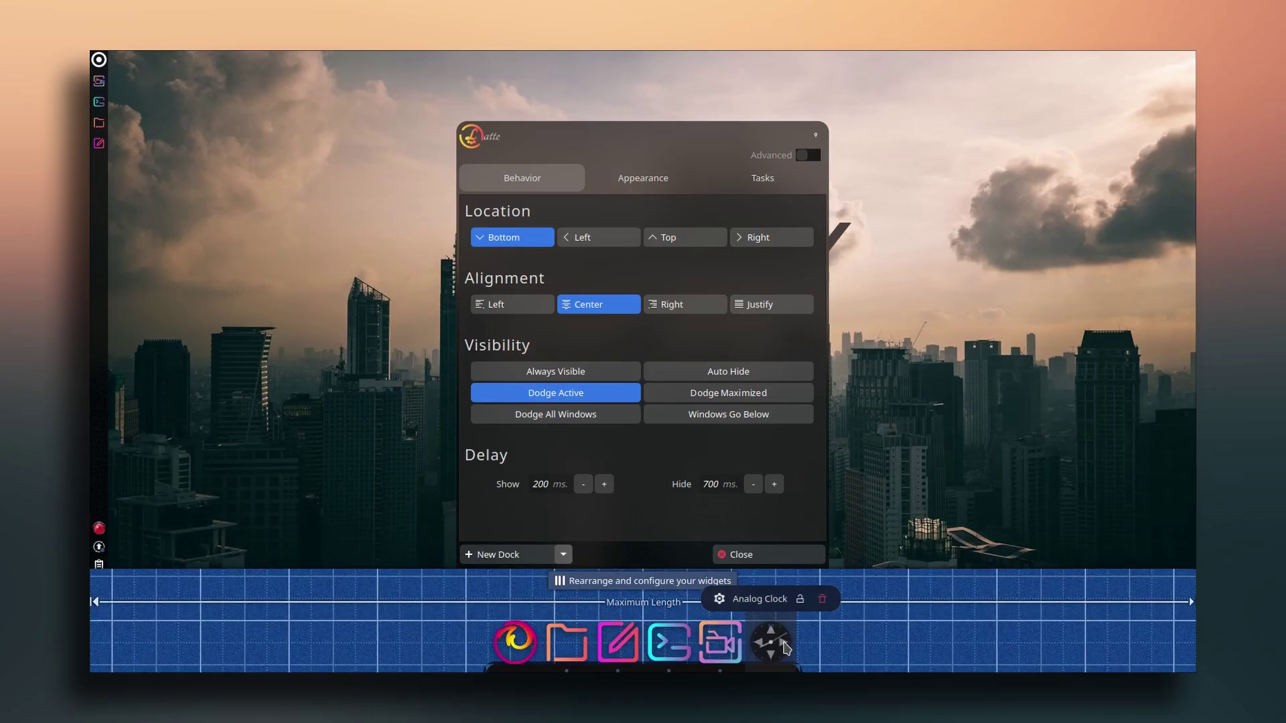
click(823, 599)
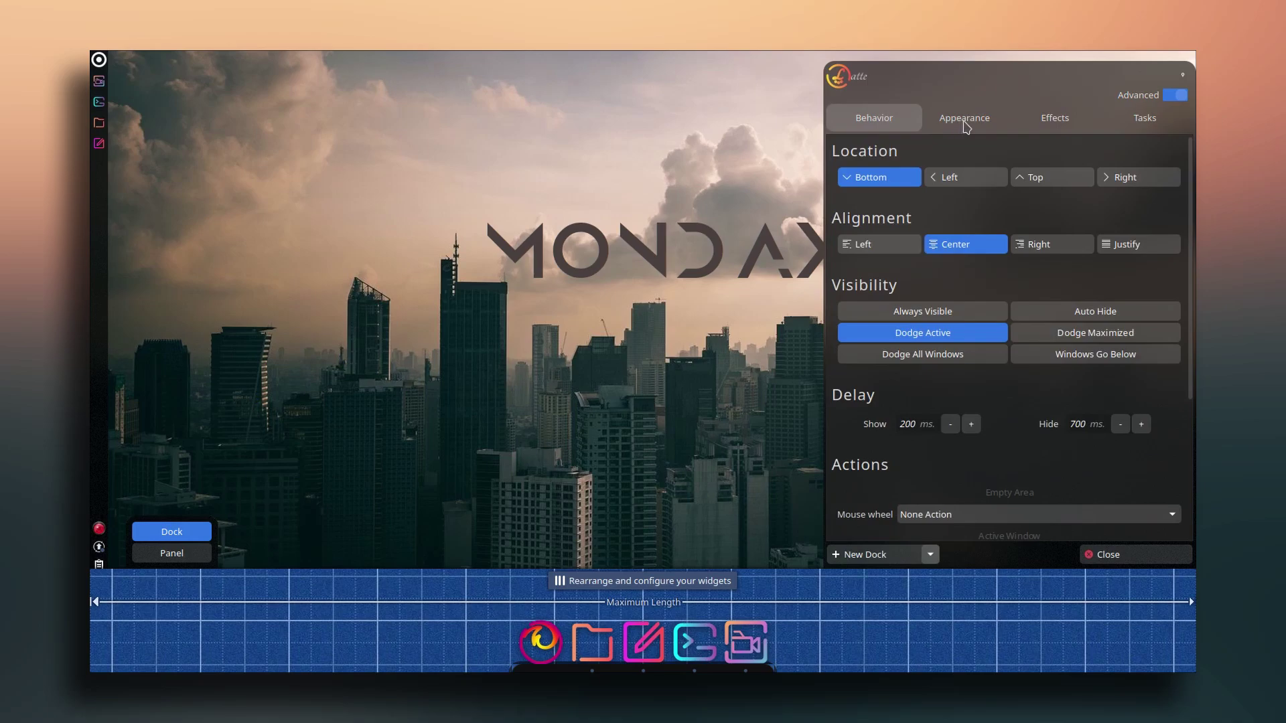
- Shrink the dock icons, lower hover zoom to 20% and set margins length to 25%
click(965, 119)
drag(999, 193, 967, 192)
mouse_move(955, 251)
mouse_down()
mouse_move(940, 246)
mouse_move(964, 249)
mouse_up()
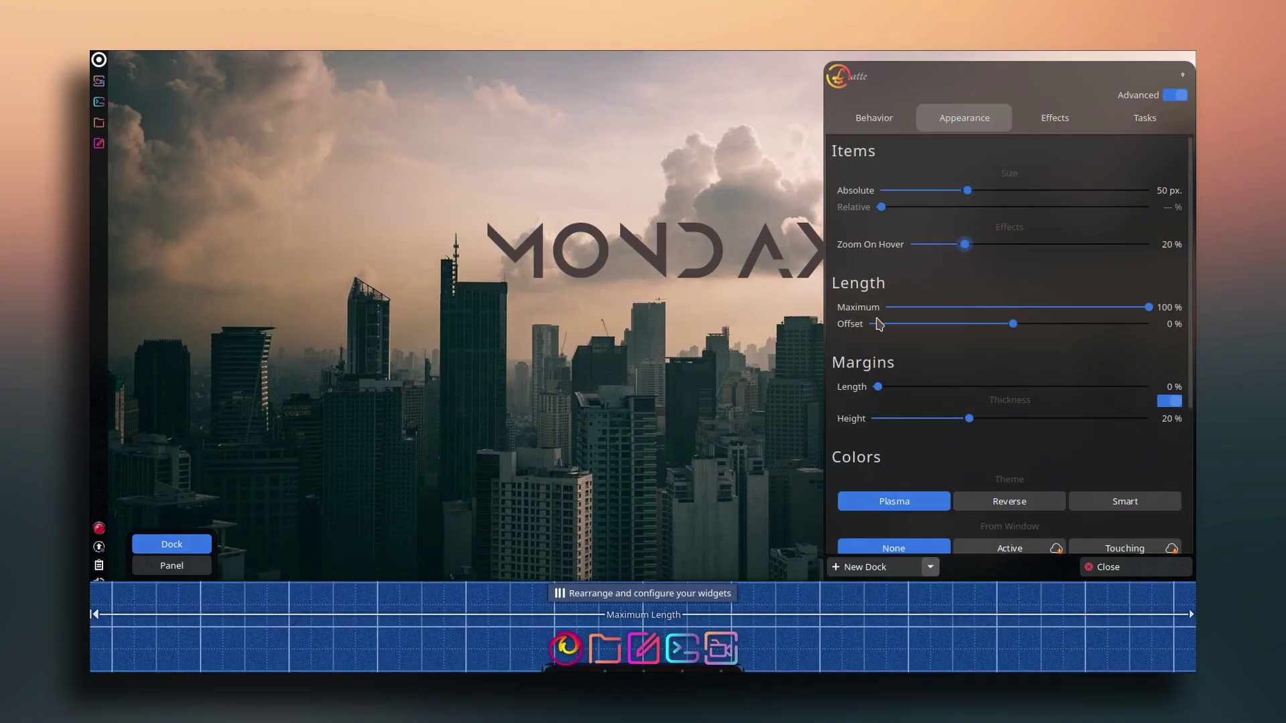
drag(1021, 388, 1150, 389)
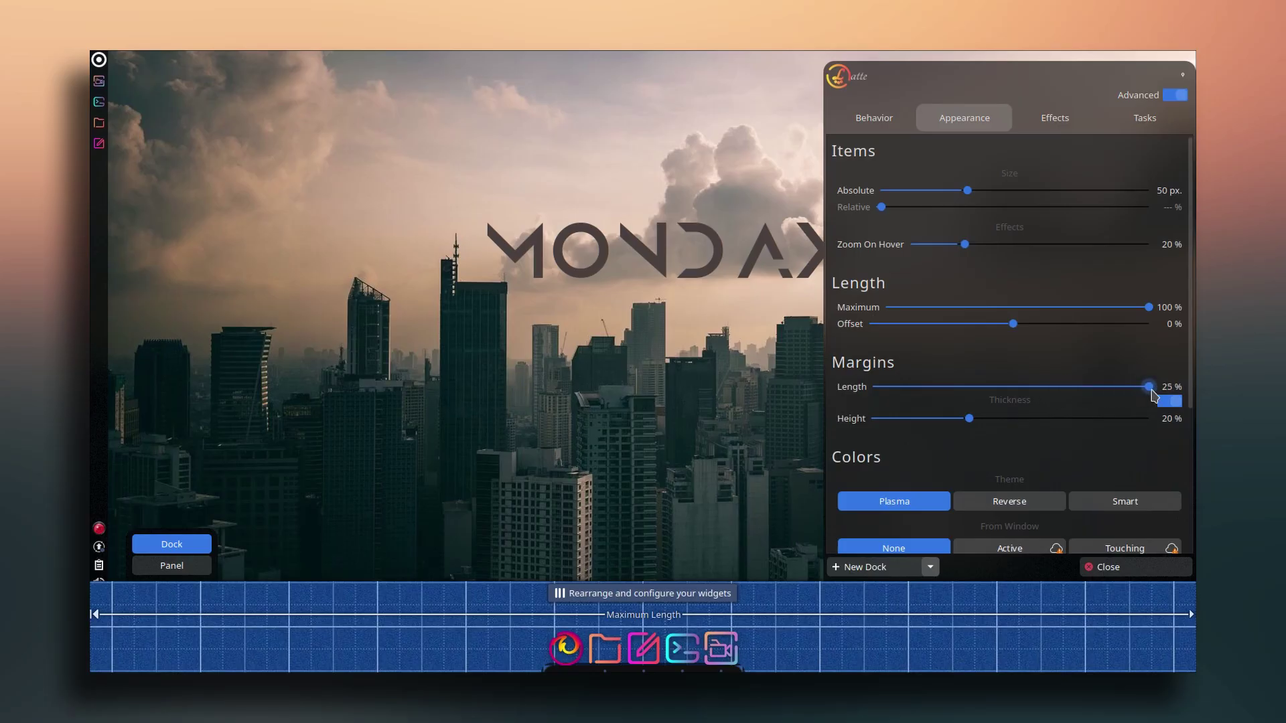
- Give the dock background 100% size, 34% opacity and blur, with shadows turned off
scroll(859, 365, down, 5)
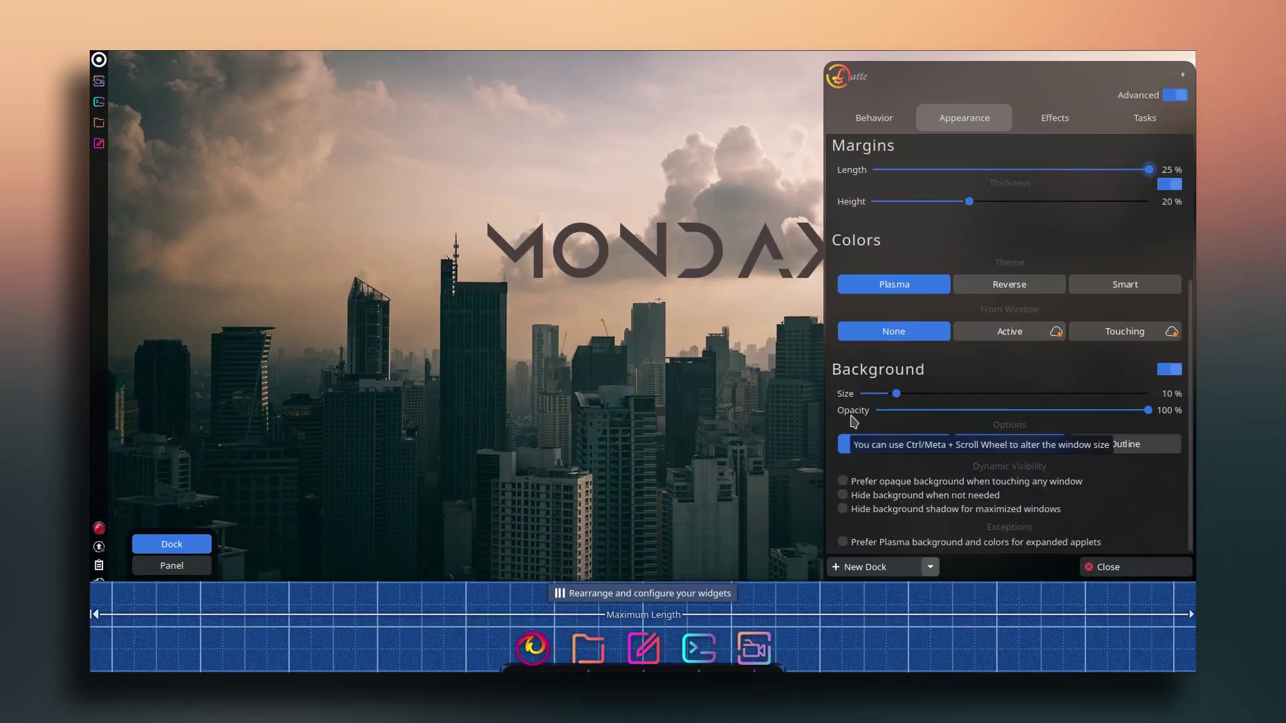
drag(909, 411, 845, 415)
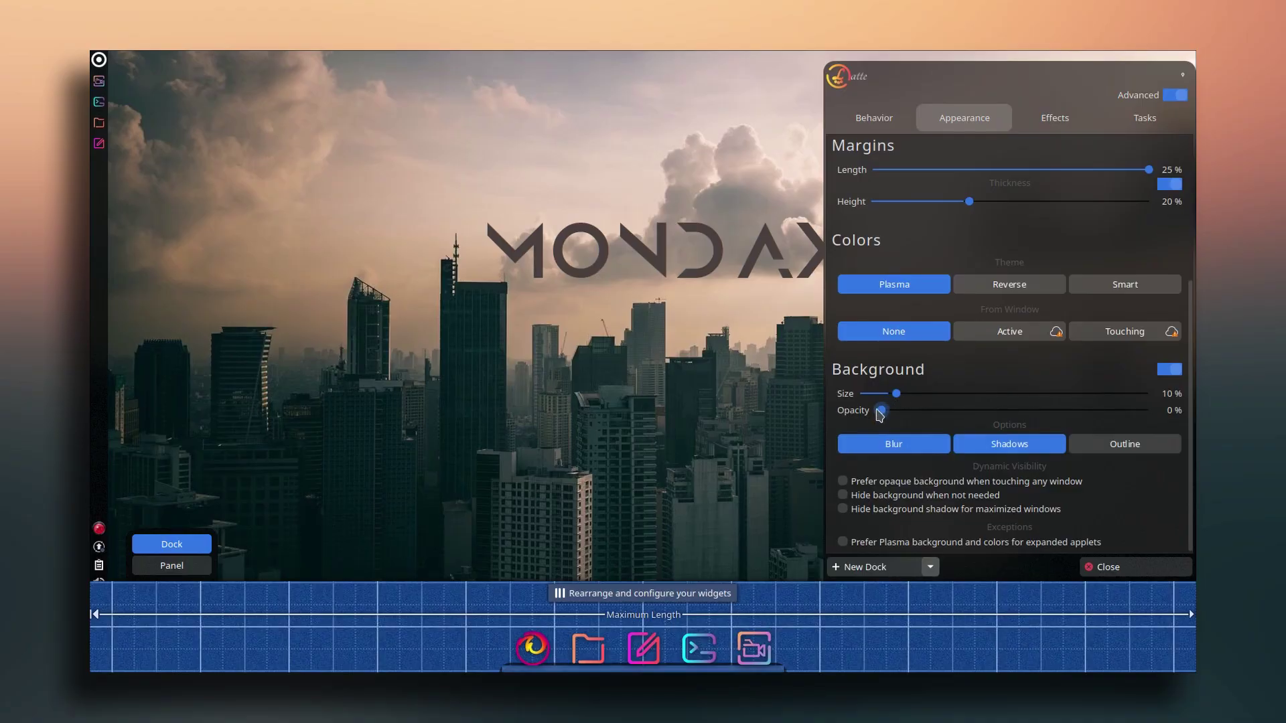
drag(879, 413, 1103, 412)
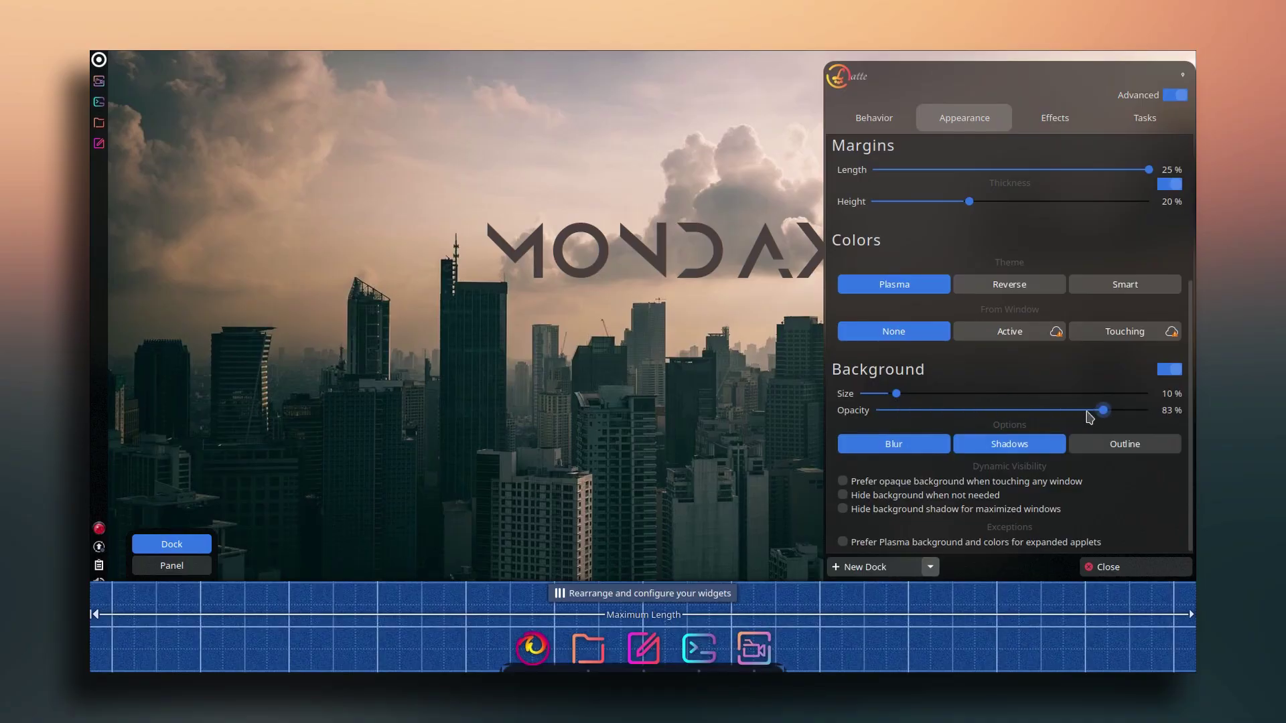
drag(896, 393, 1195, 402)
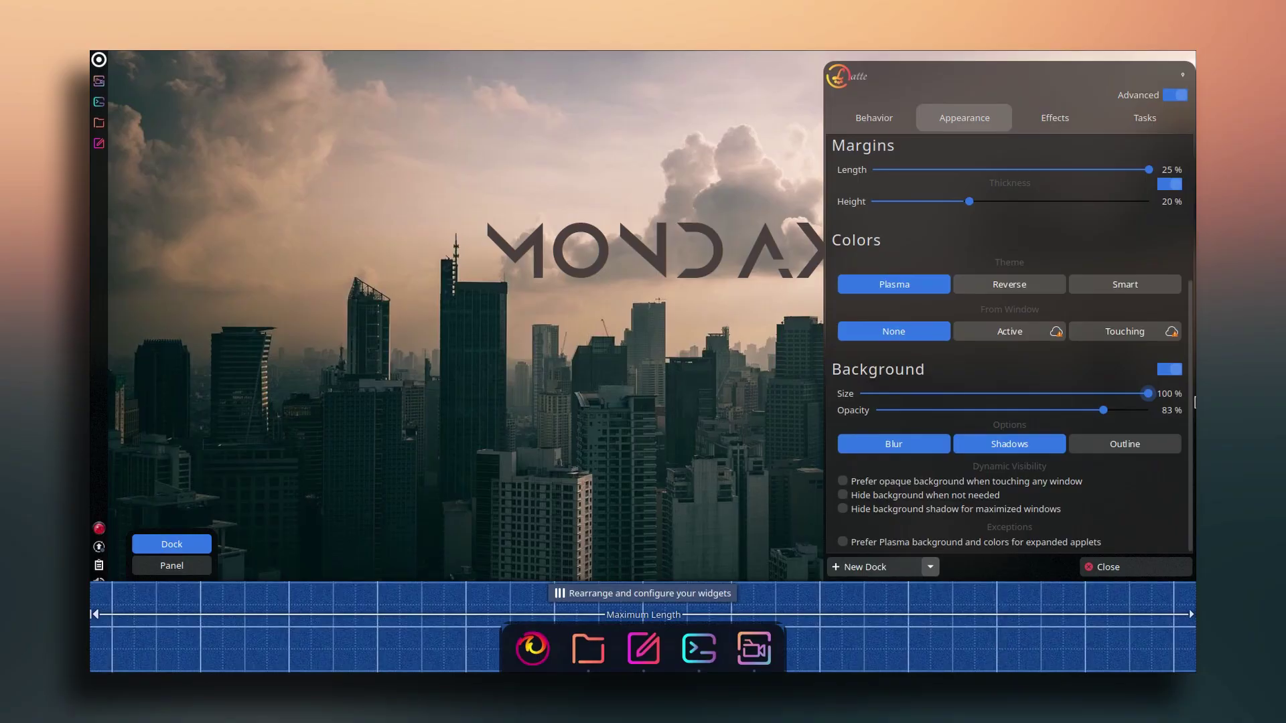
click(962, 412)
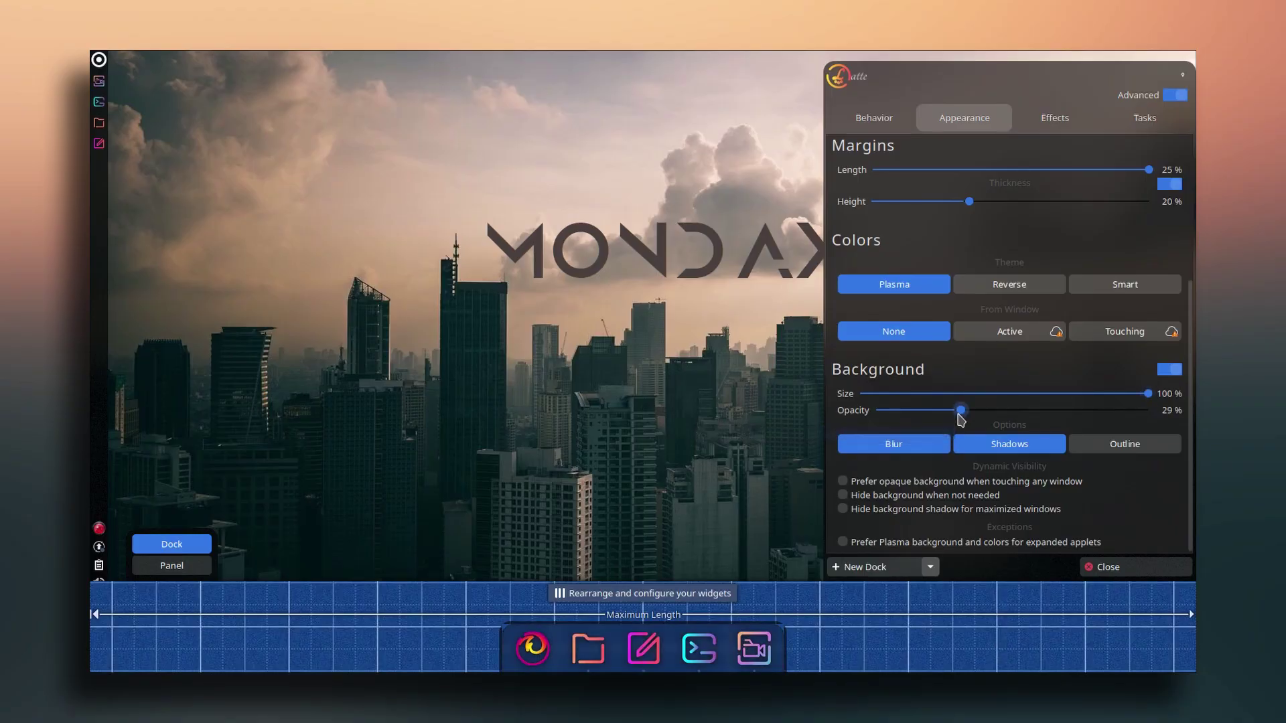
drag(960, 410, 974, 410)
click(897, 446)
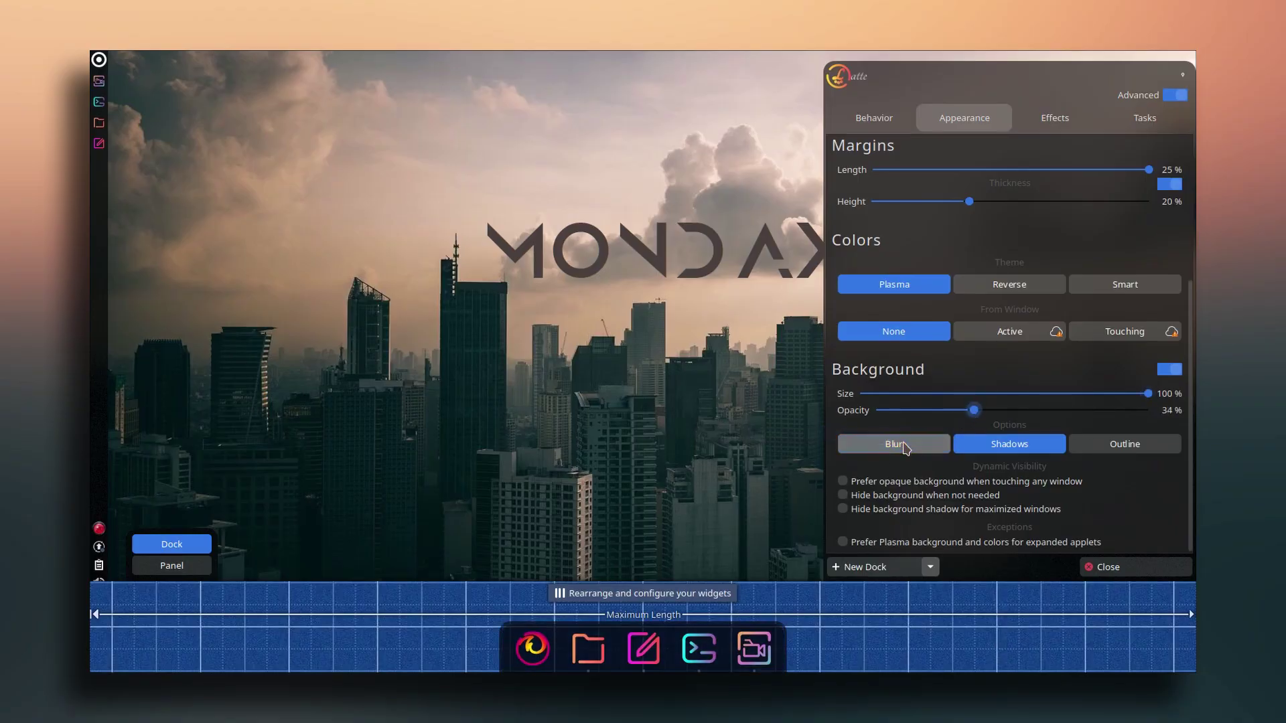
click(1017, 448)
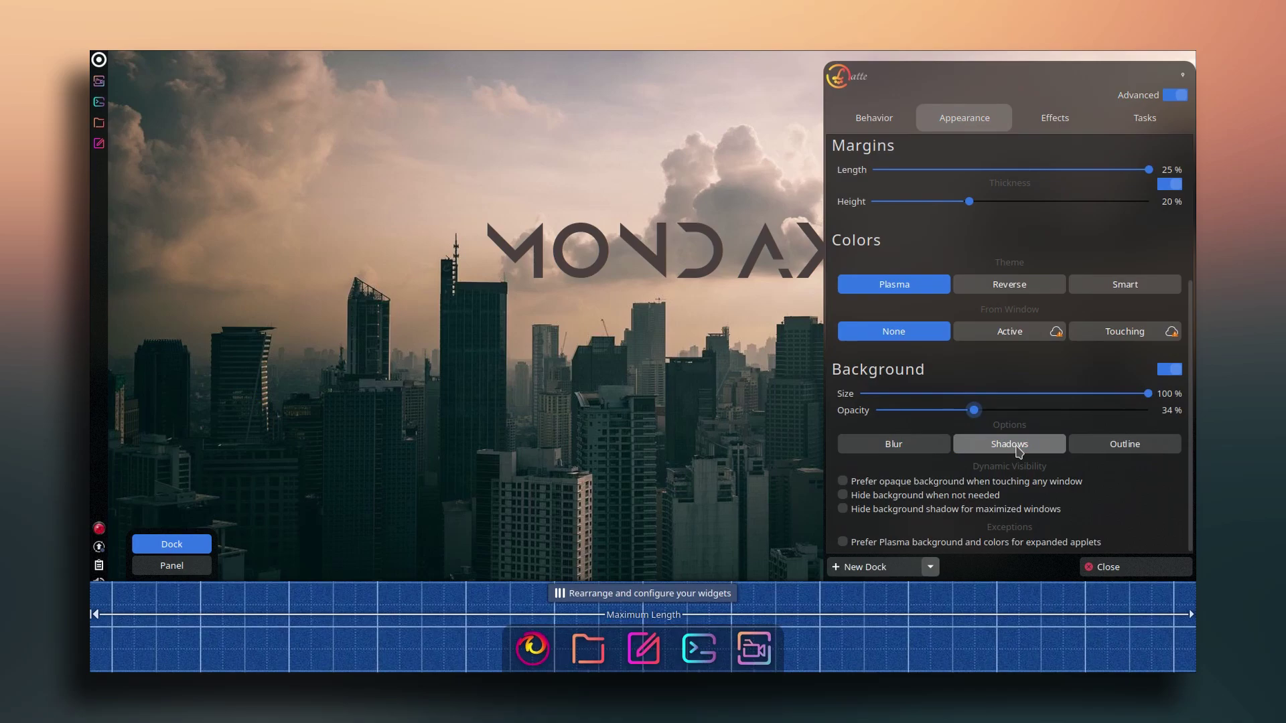
click(894, 444)
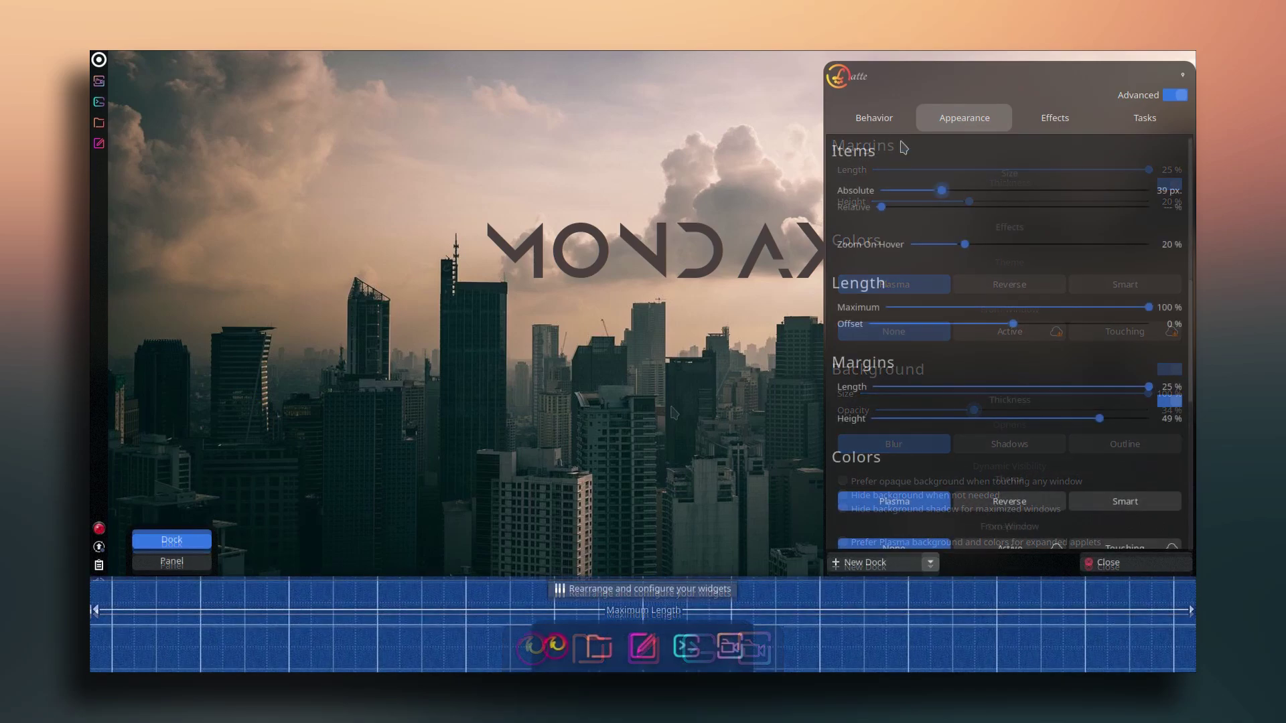
click(874, 118)
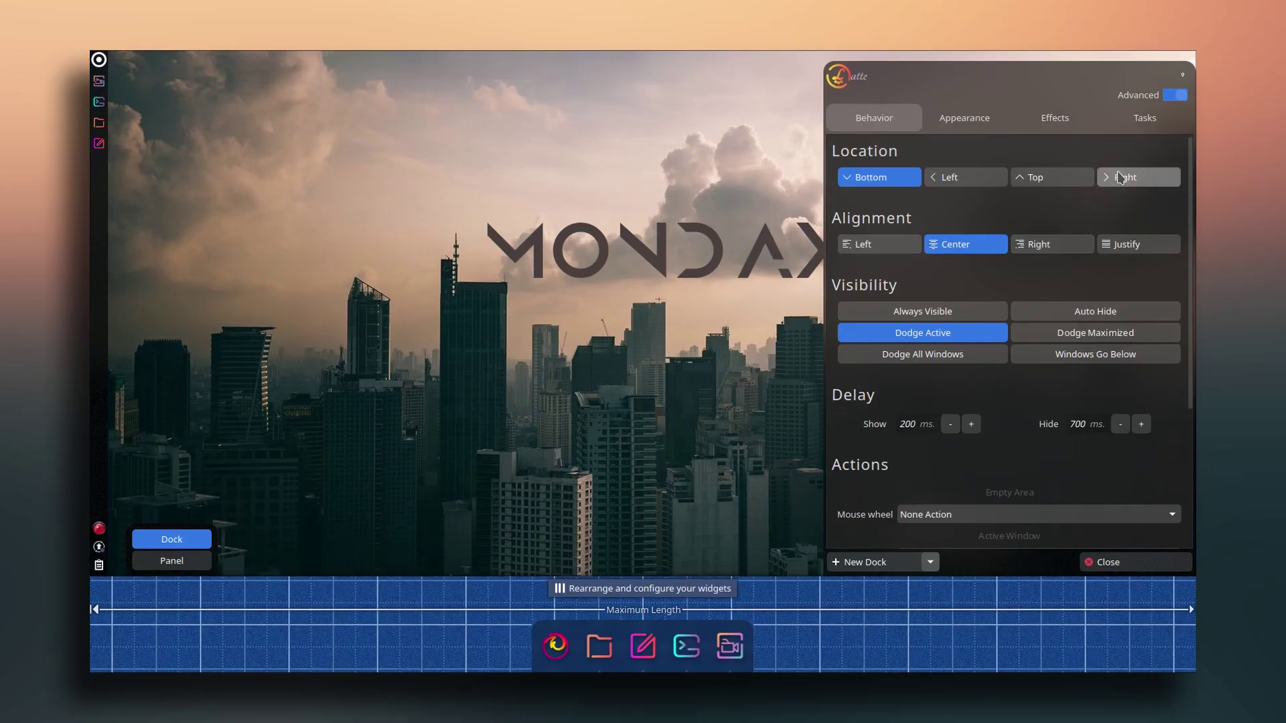
- Set the dock Location to Right and close the dock settings
click(1139, 177)
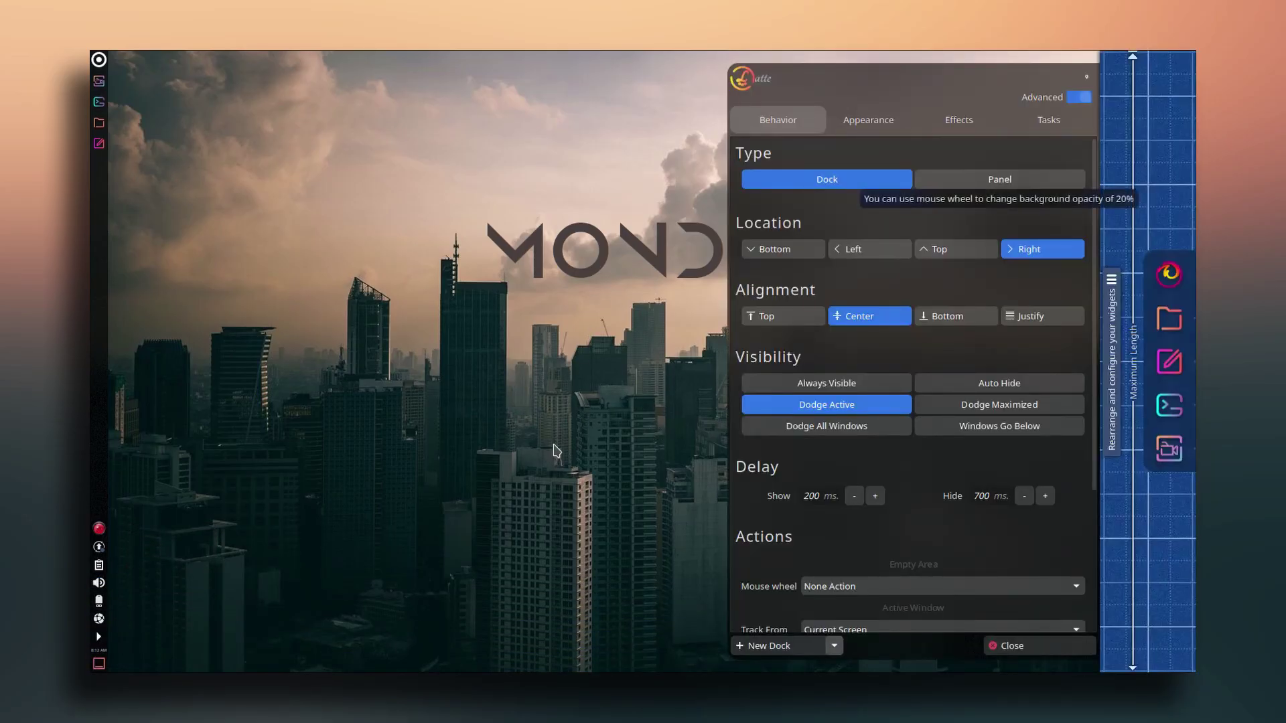
click(412, 448)
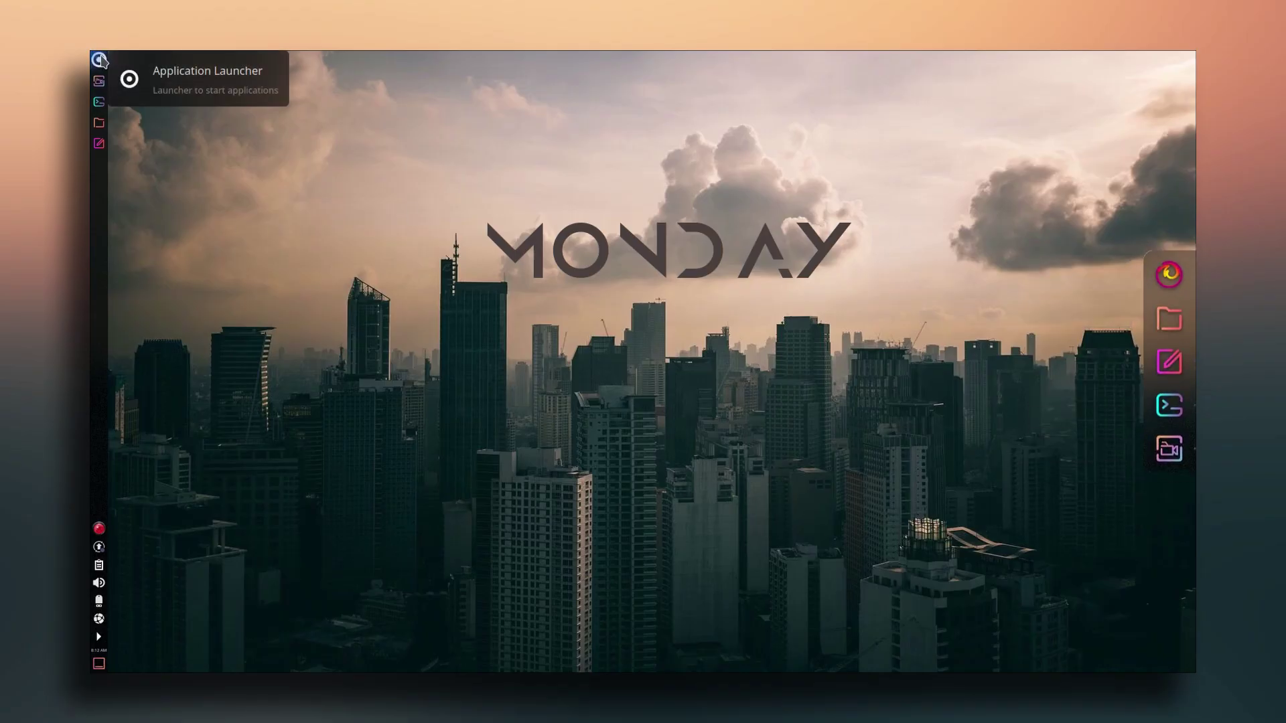
- Pin Konsole and System Settings as launchers on the Latte Dock, then close System Settings
right_click(1169, 405)
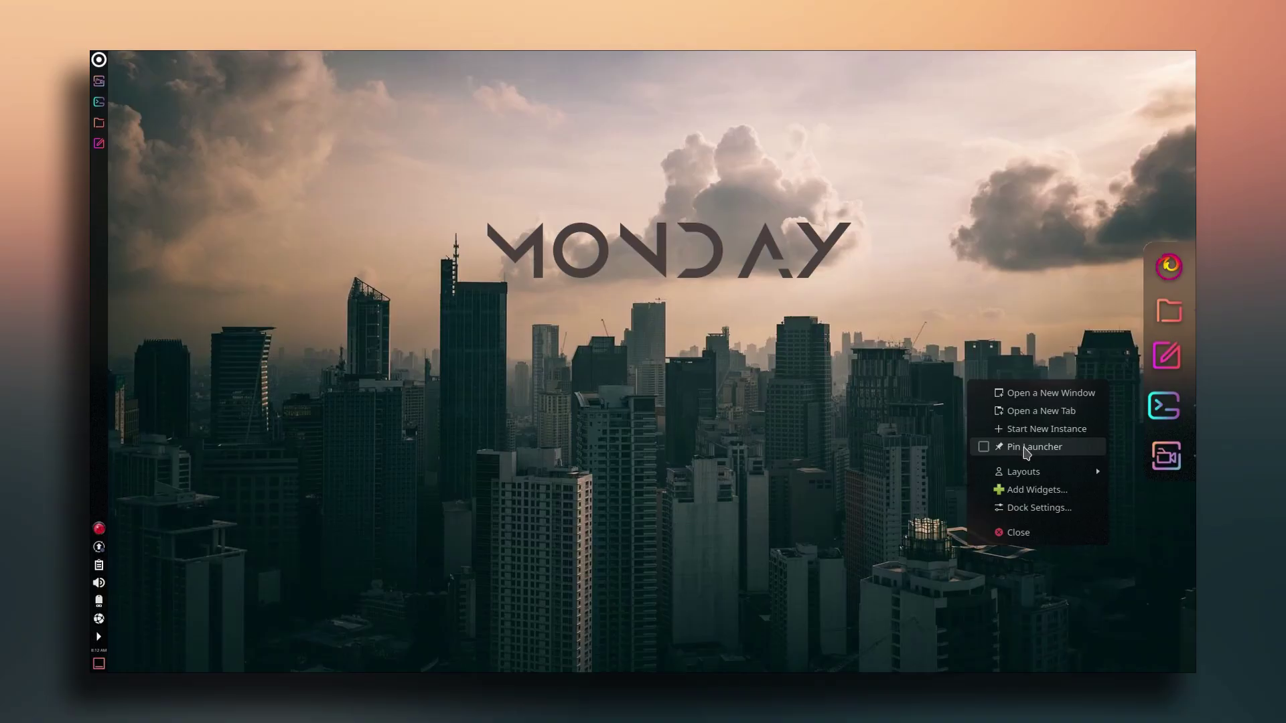
click(1023, 452)
click(98, 61)
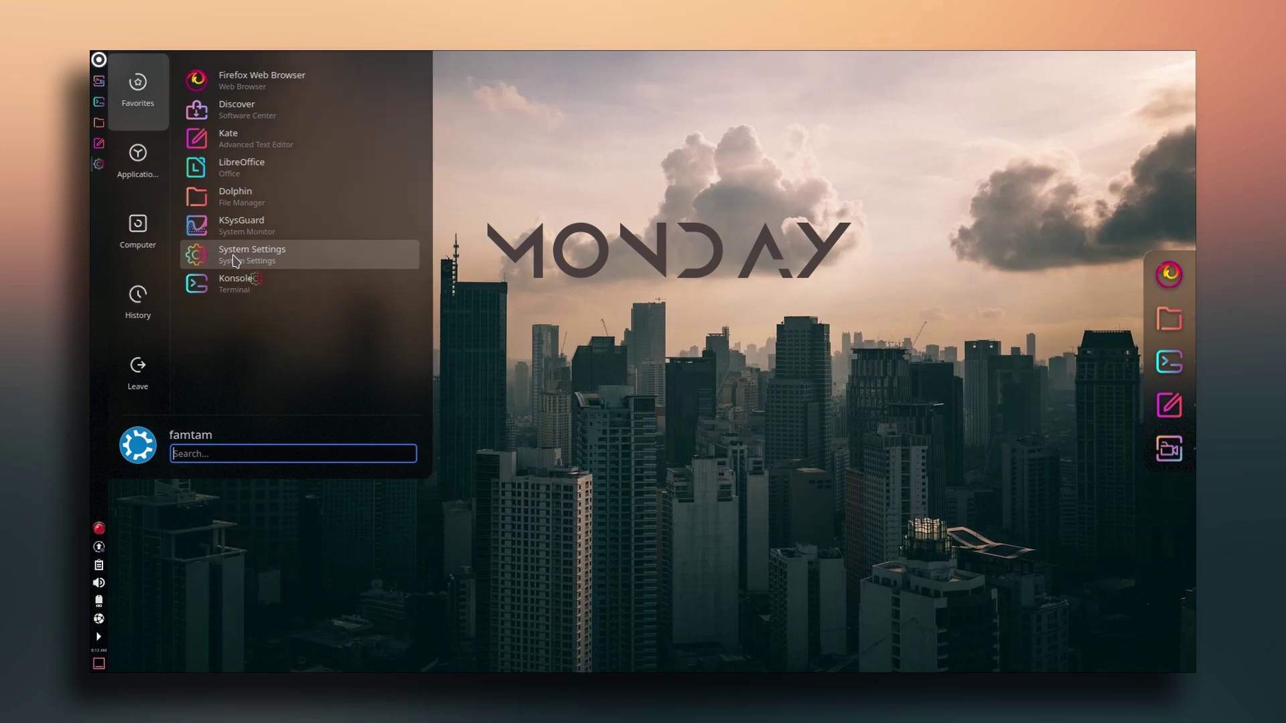
click(235, 261)
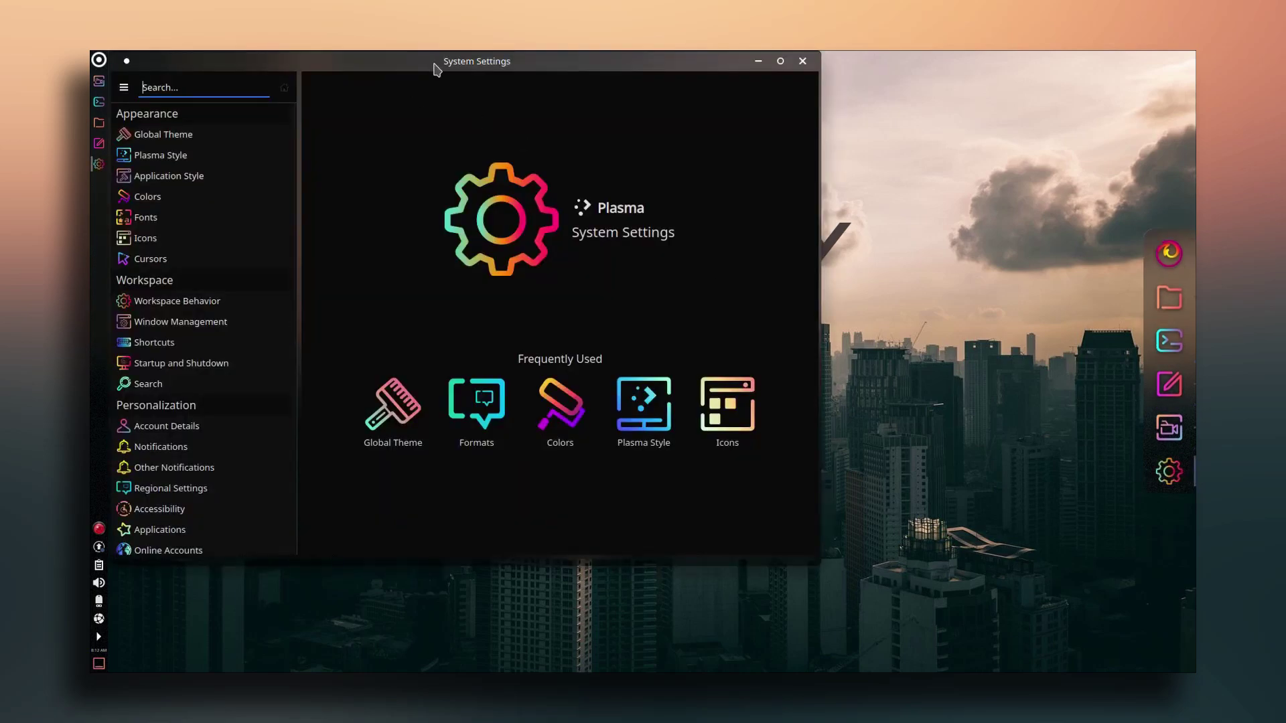
drag(436, 63, 673, 101)
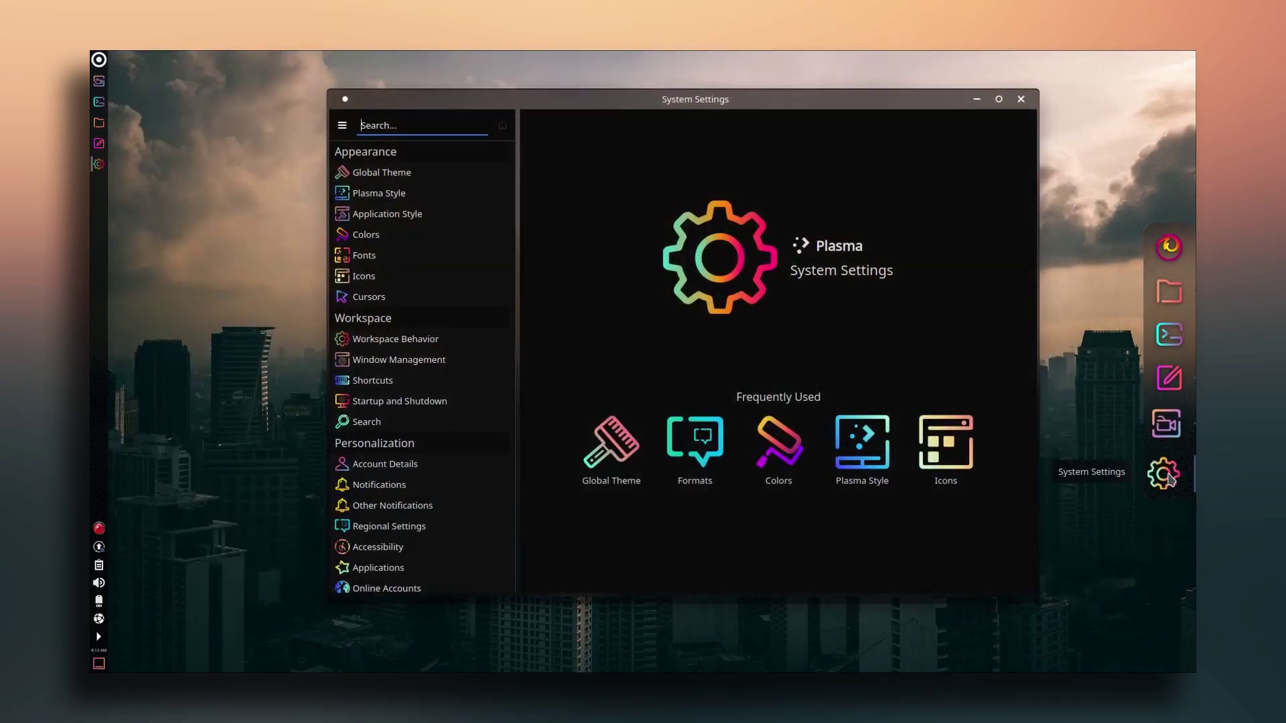
right_click(1168, 472)
click(1043, 479)
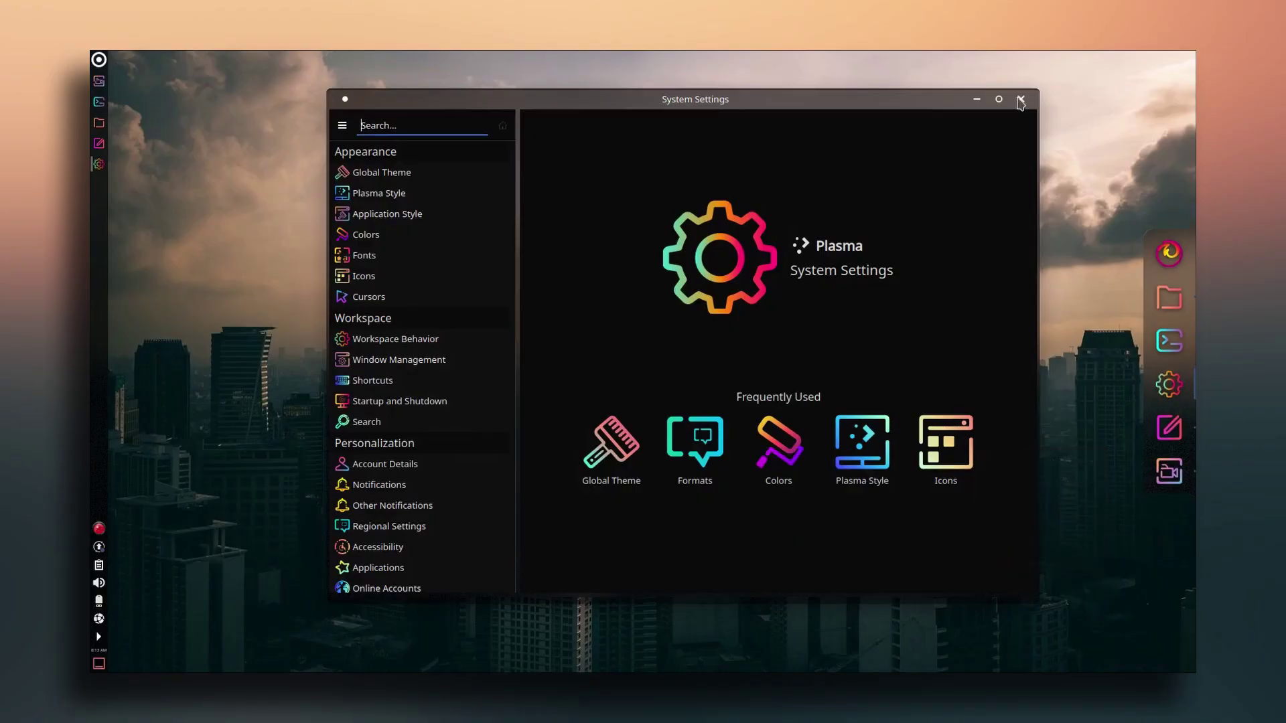
click(1022, 100)
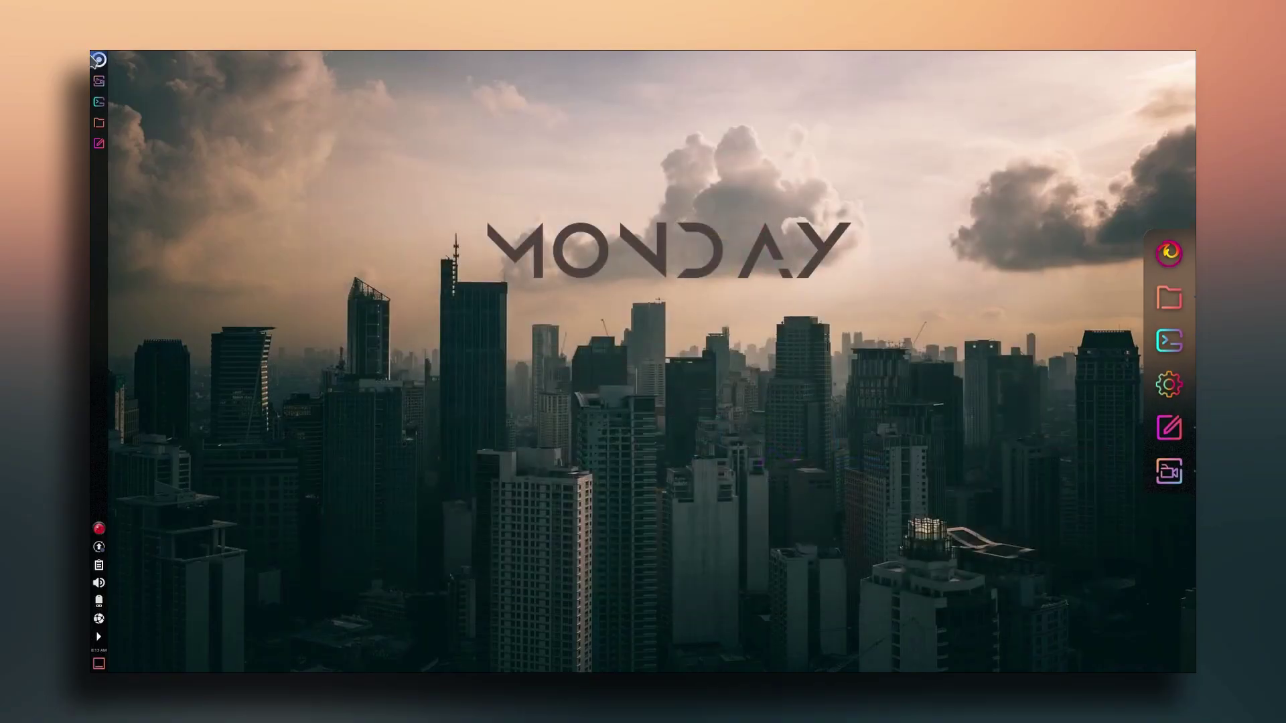
key(super)
key(Escape)
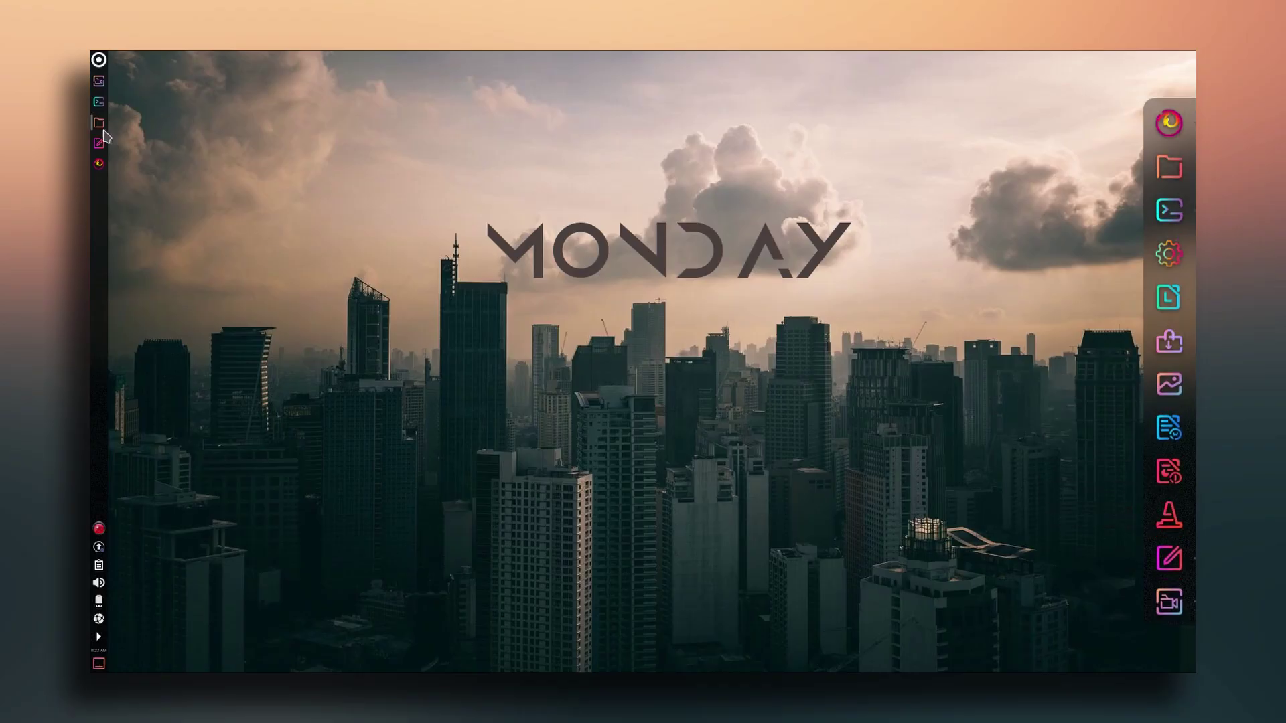
- Turn off Show Hidden Files in Dolphin's home folder, then close Dolphin
click(99, 124)
click(884, 258)
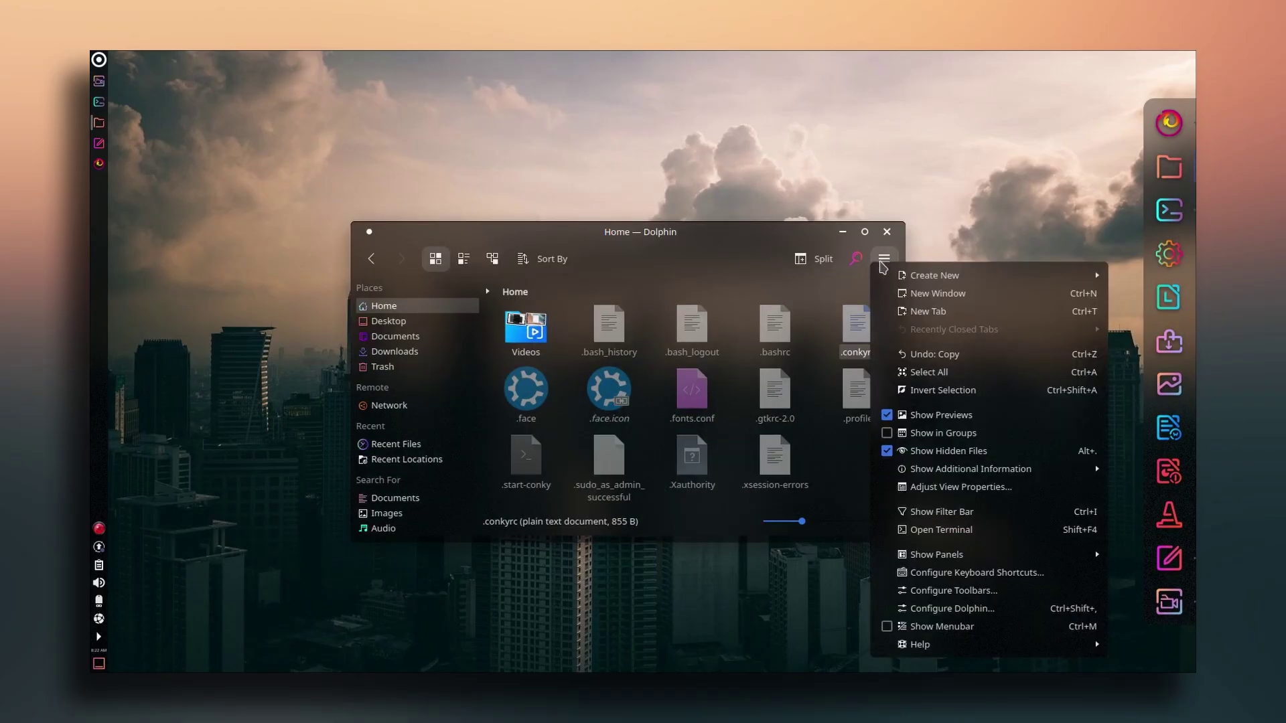
click(958, 451)
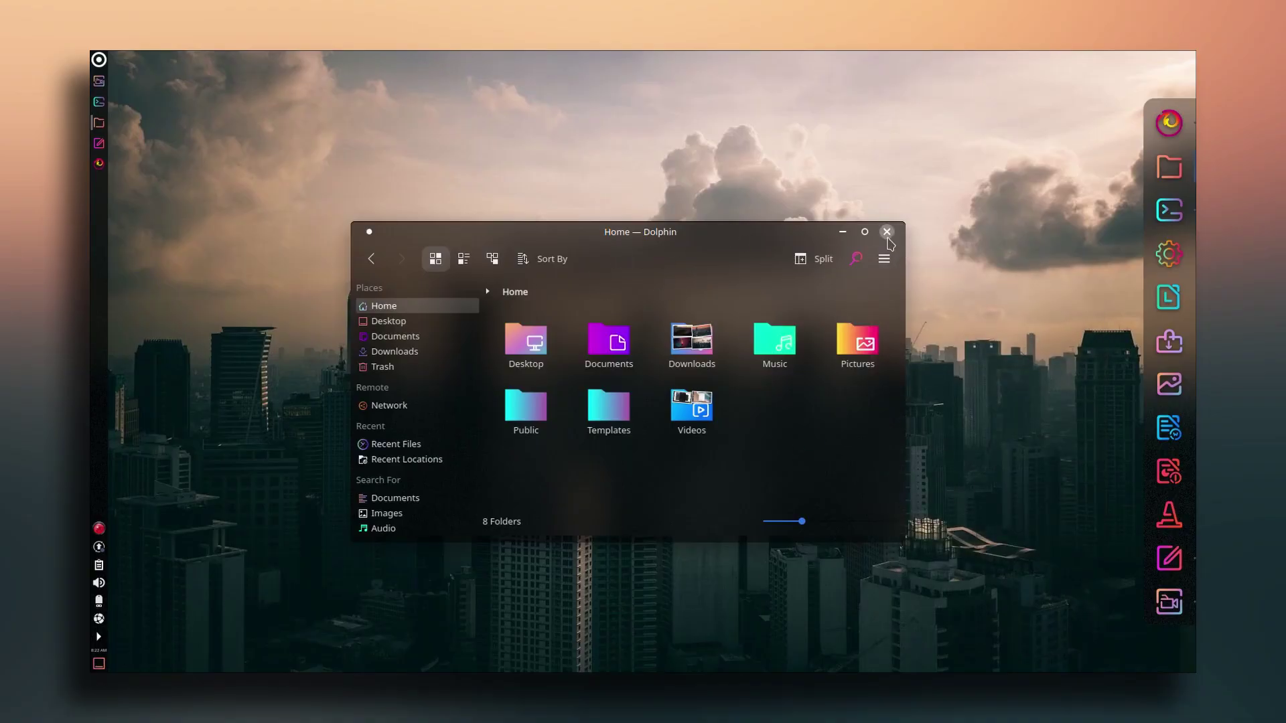
click(886, 233)
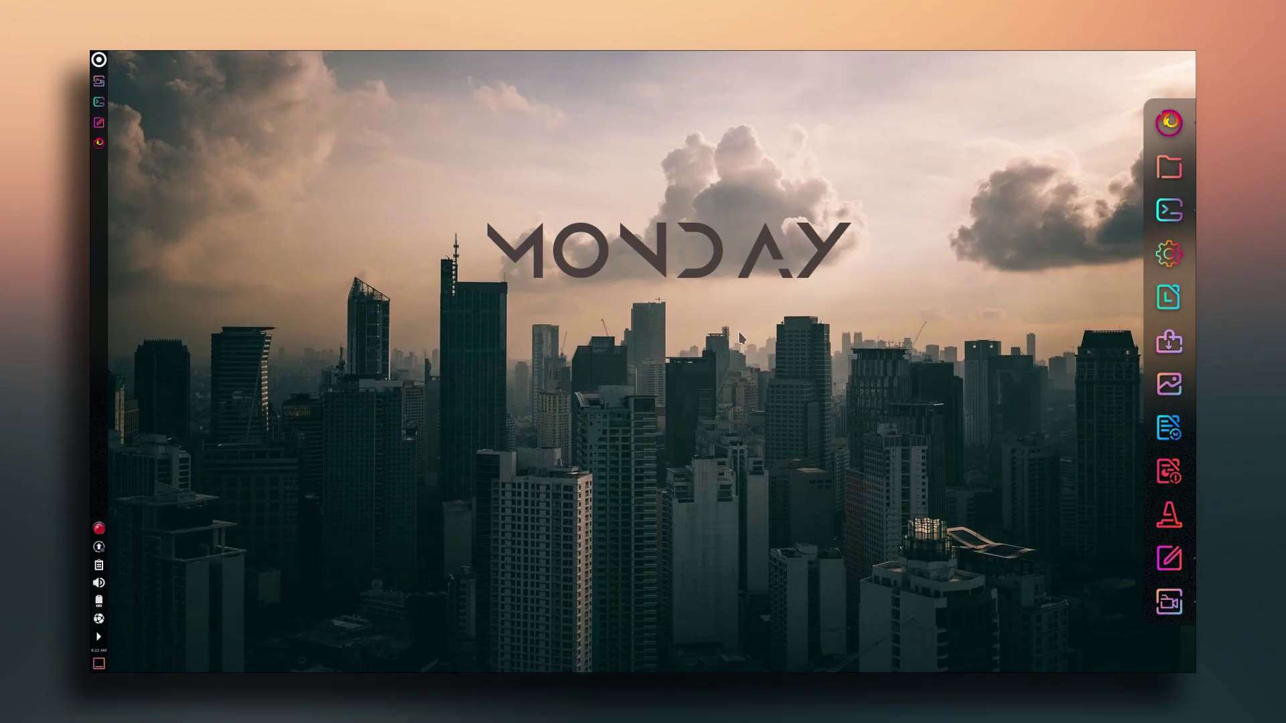
- Open Latte Dock Settings and move the left Plasma panel to the top screen edge
right_click(1166, 384)
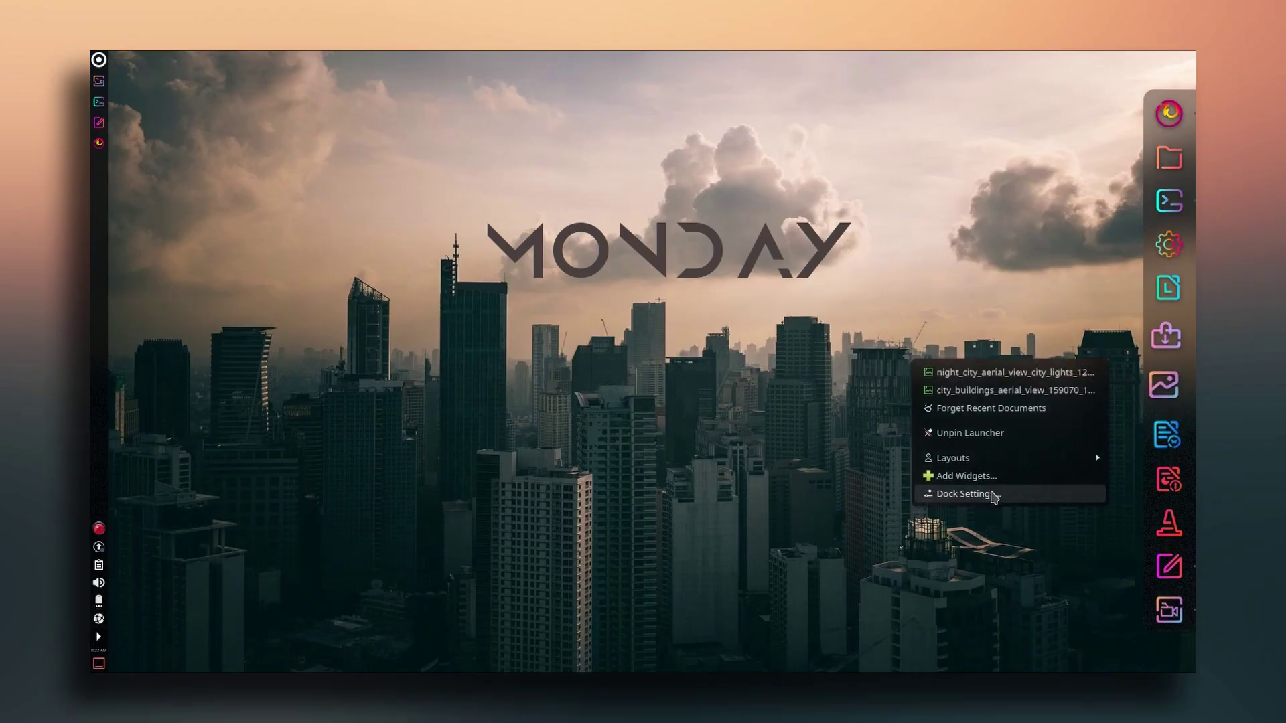
click(969, 493)
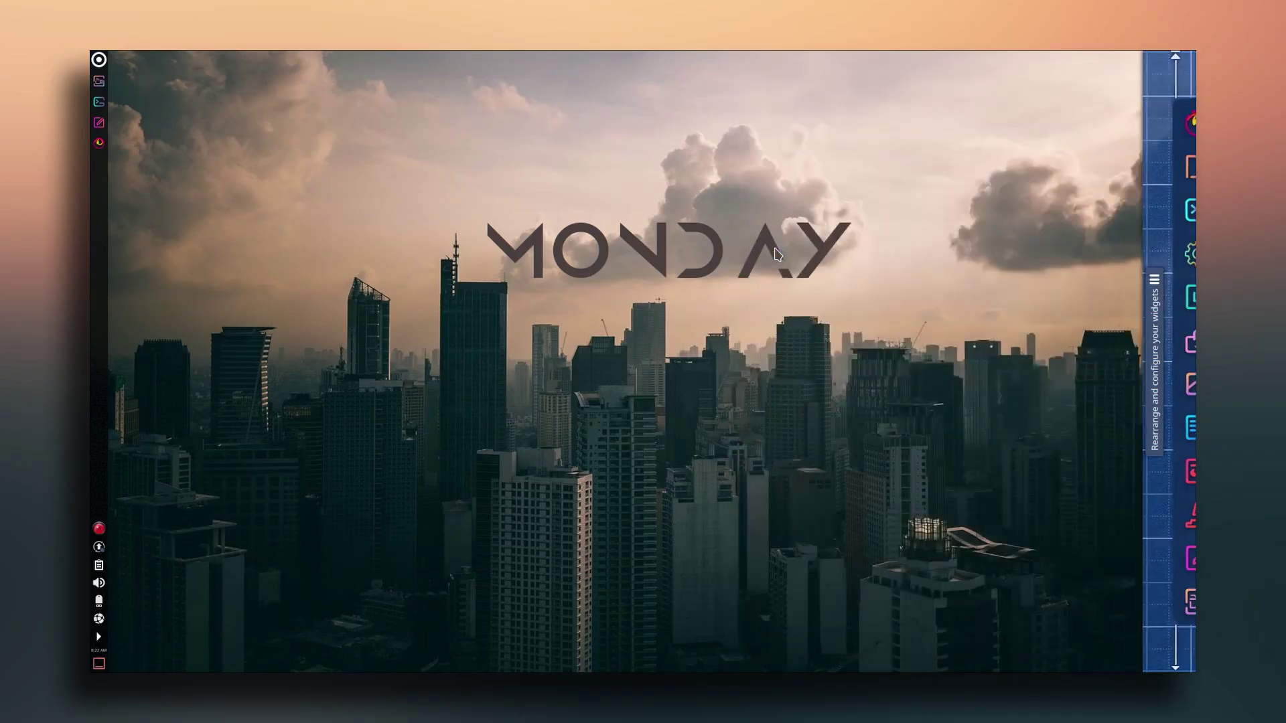
right_click(93, 218)
click(135, 295)
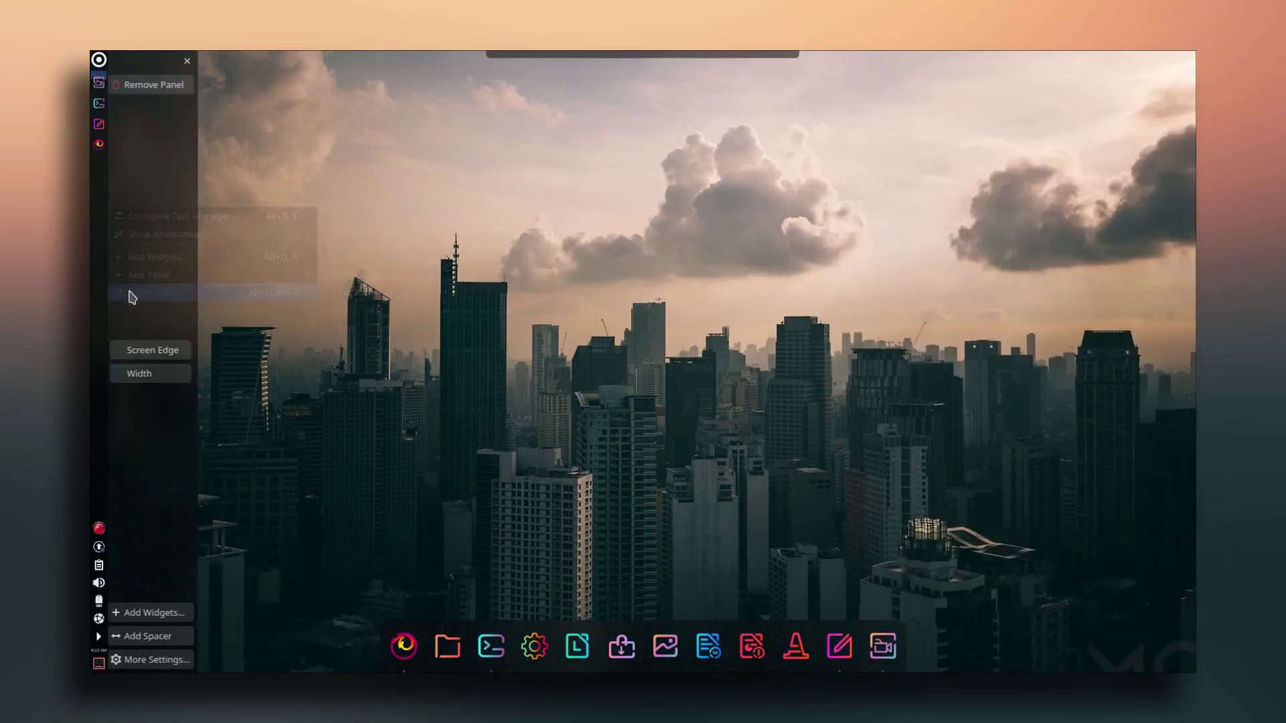
drag(161, 348, 404, 57)
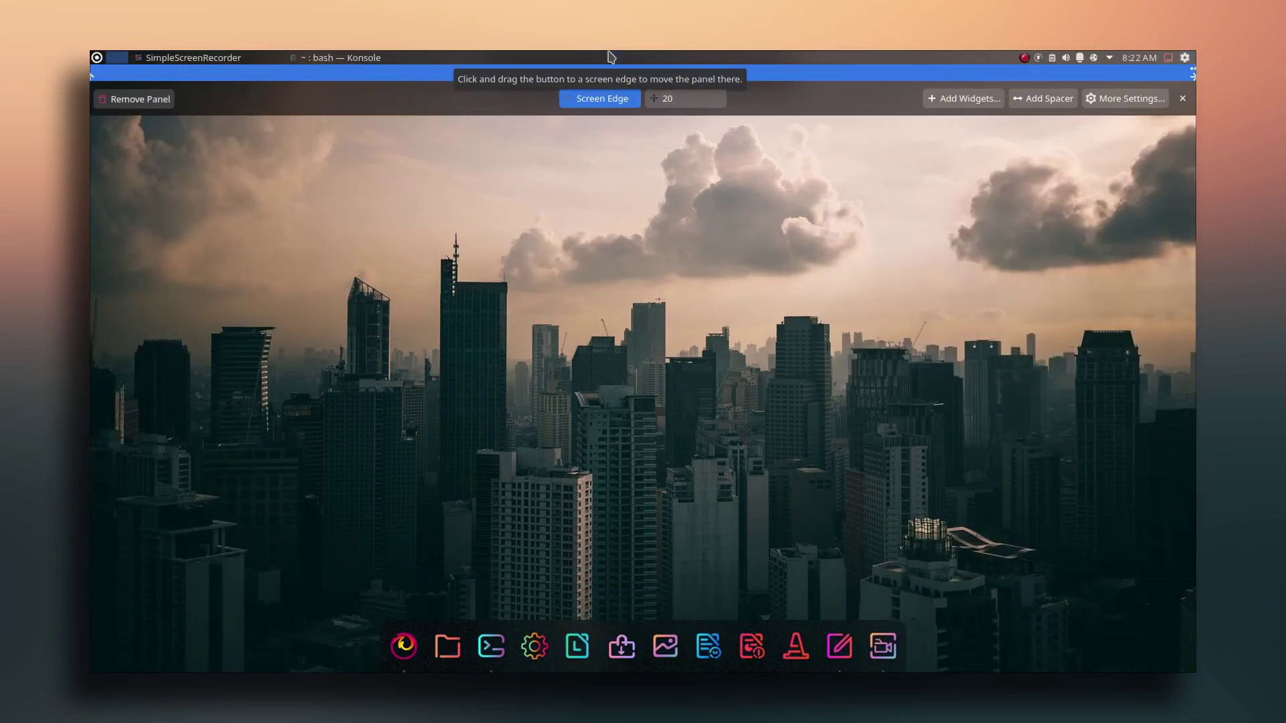
click(204, 299)
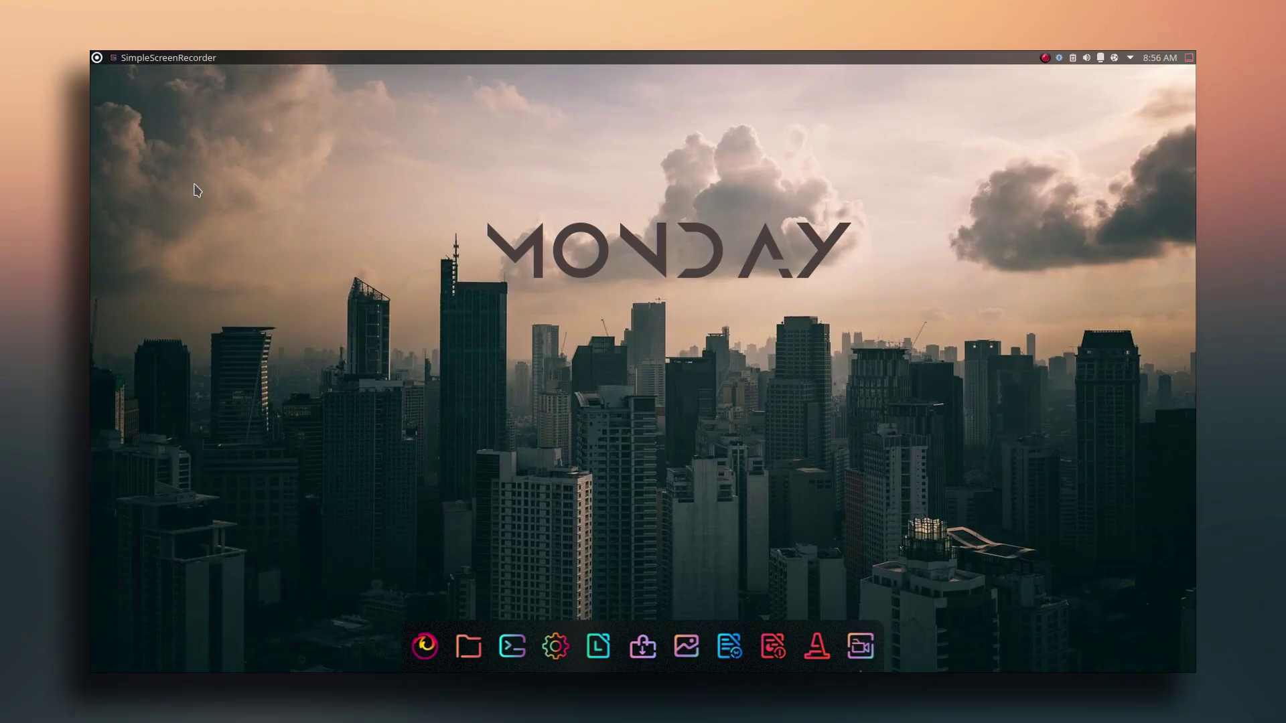
- Find Autostart with the 'star' search and start adding a new script
click(95, 58)
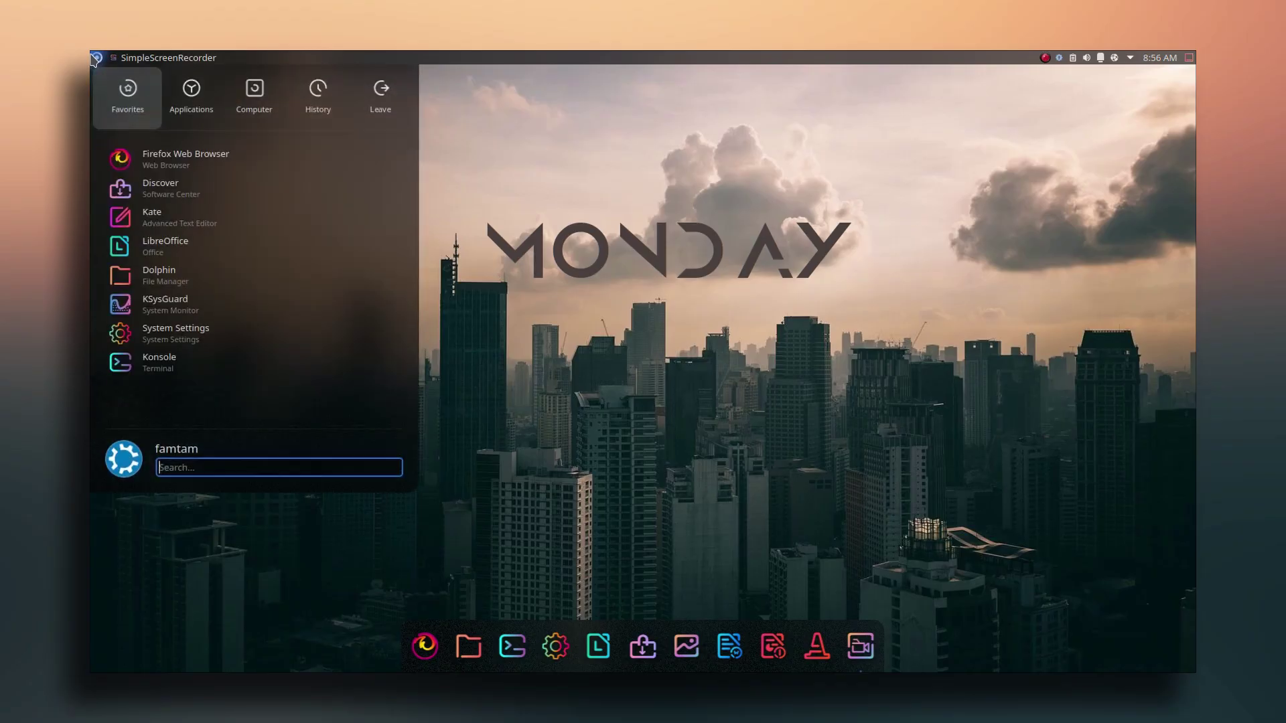
text(star)
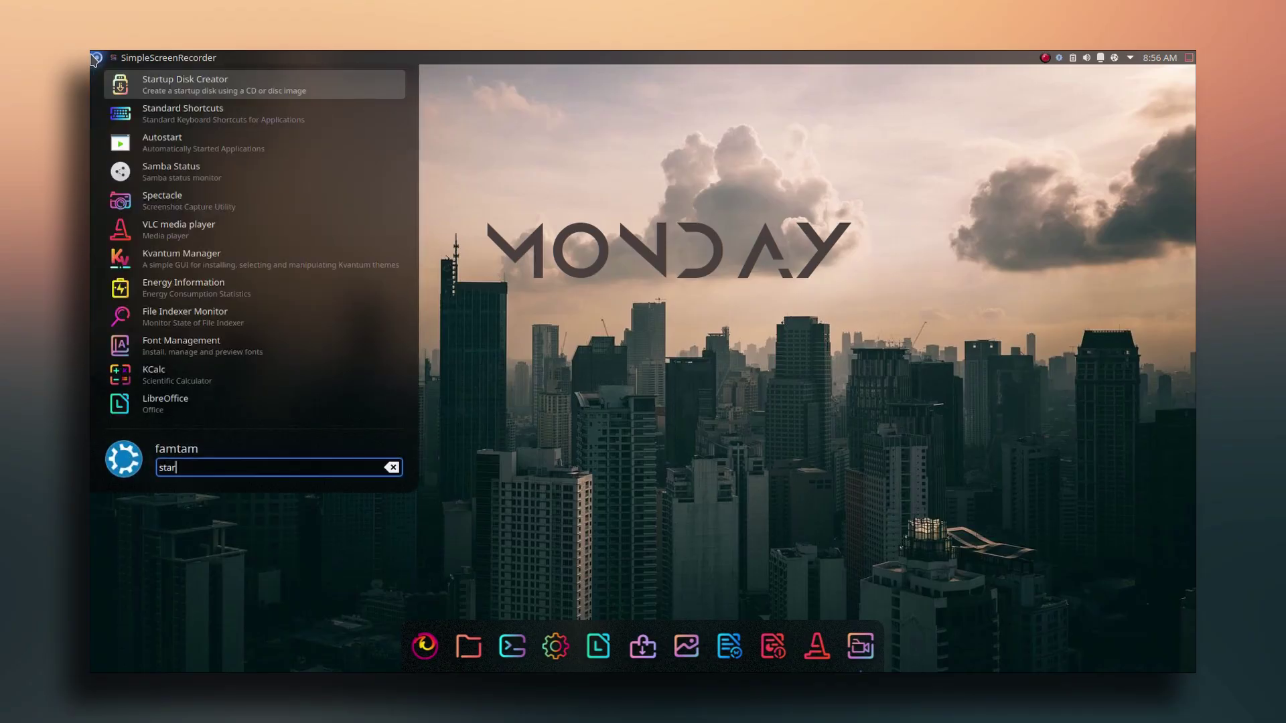
click(187, 124)
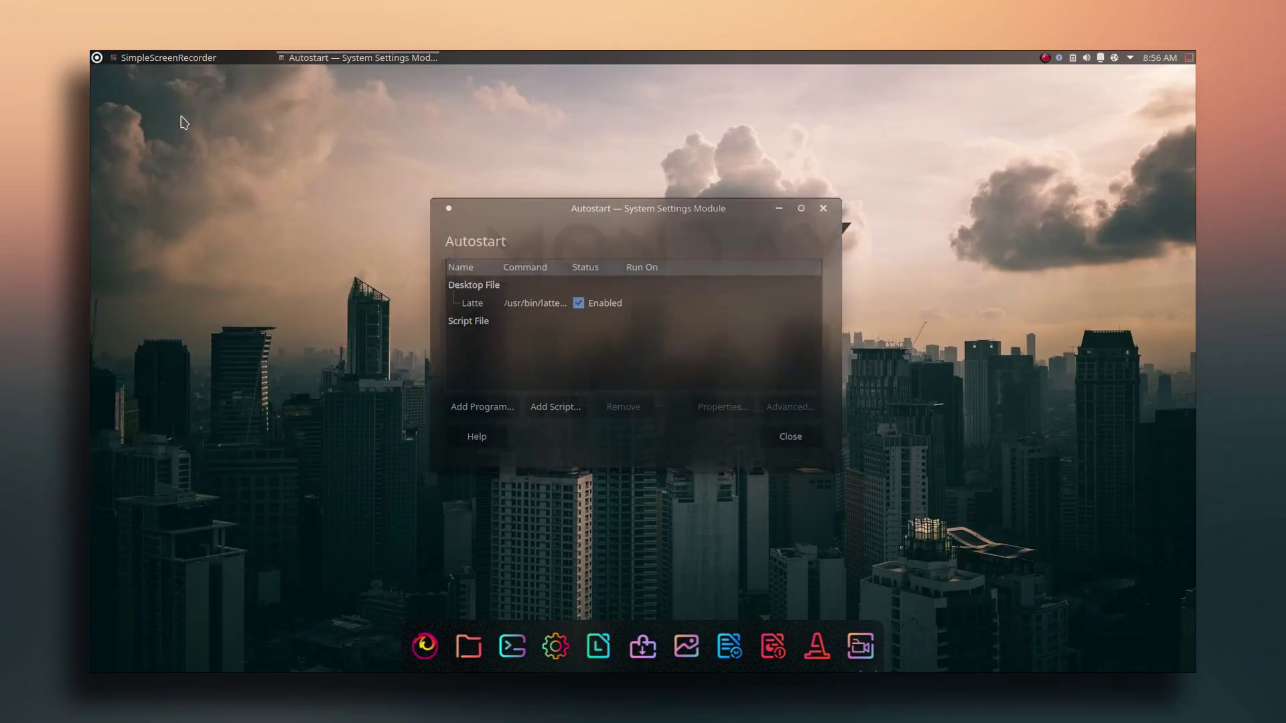
click(568, 411)
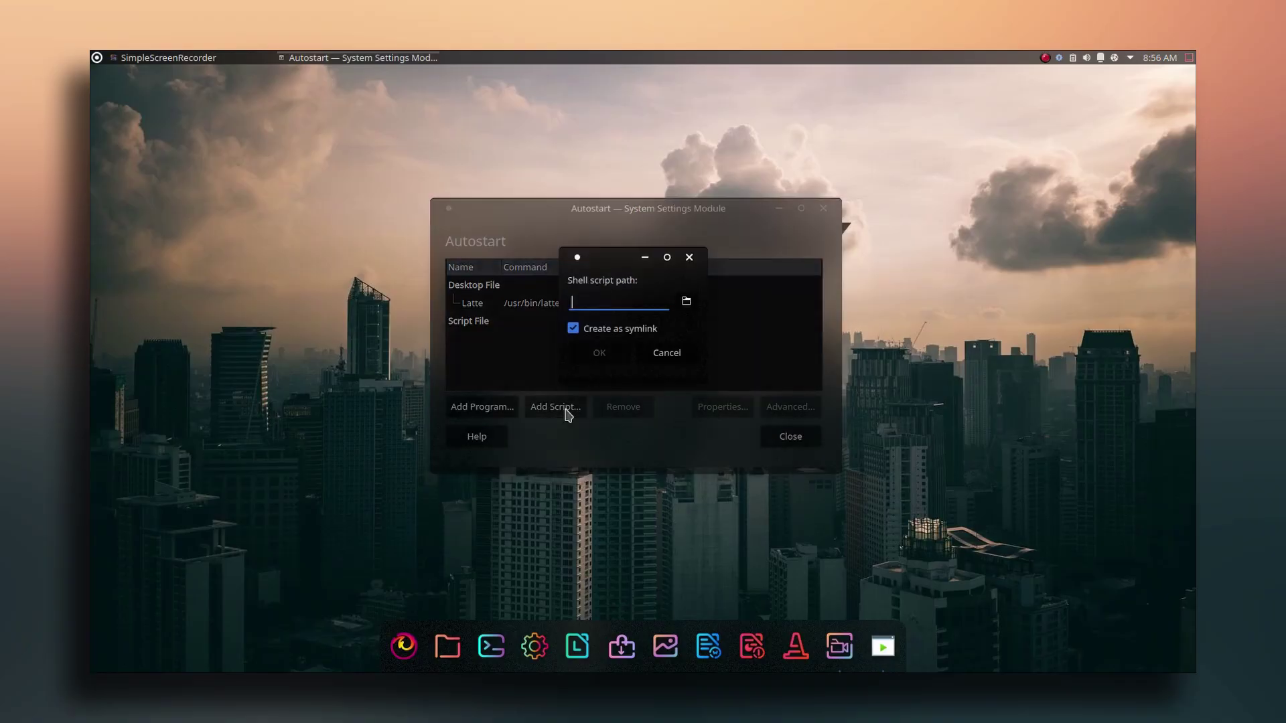
- Show hidden files, choose the .start-conky script, add it, and set it to run on Logout
click(686, 300)
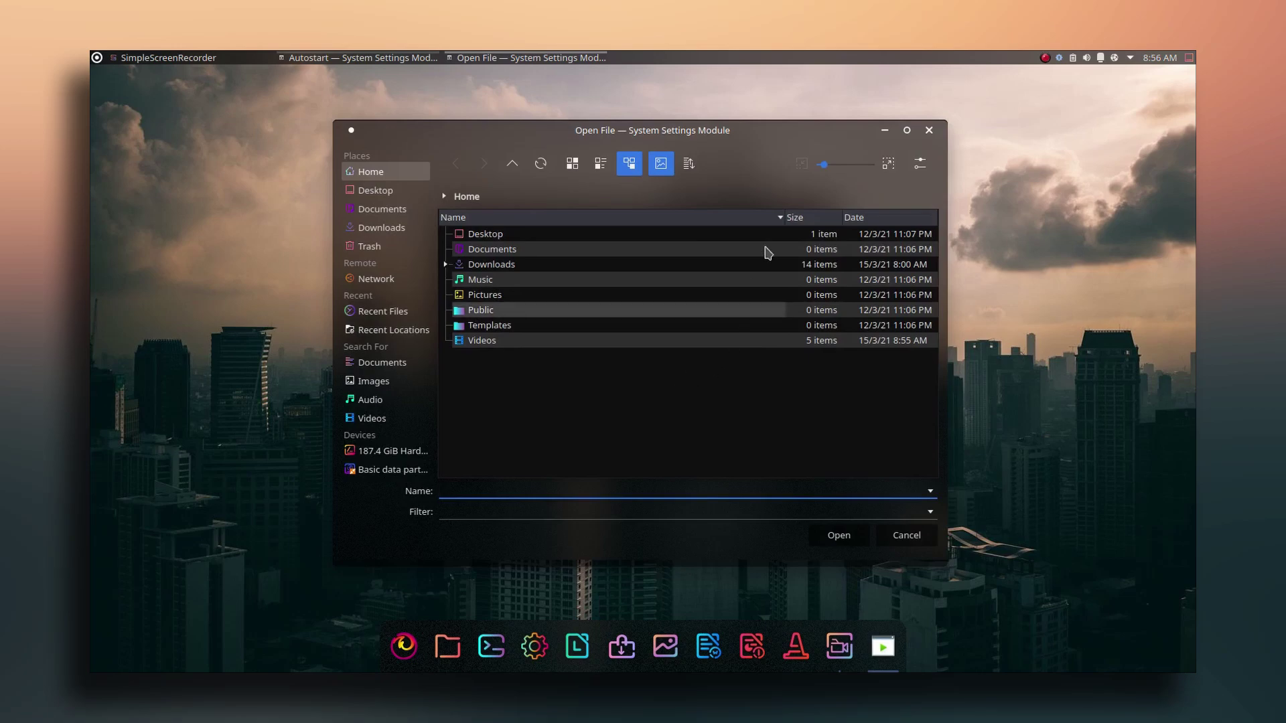
click(919, 162)
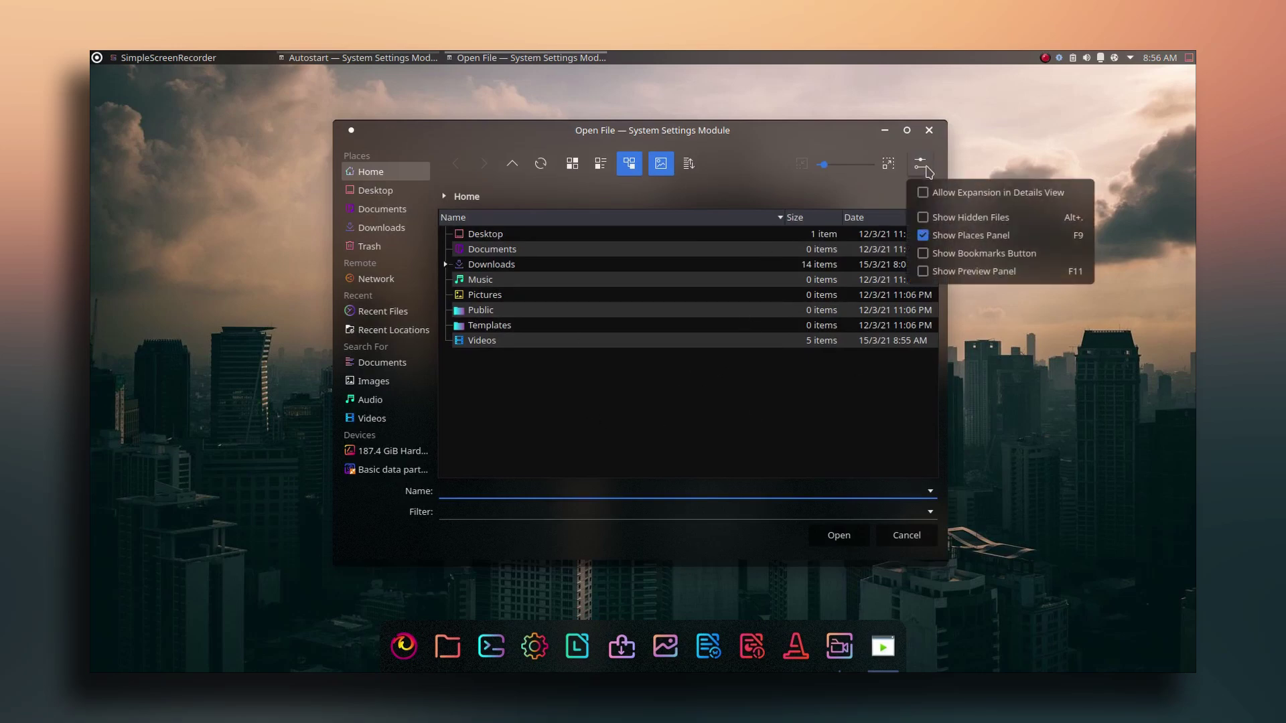
click(970, 217)
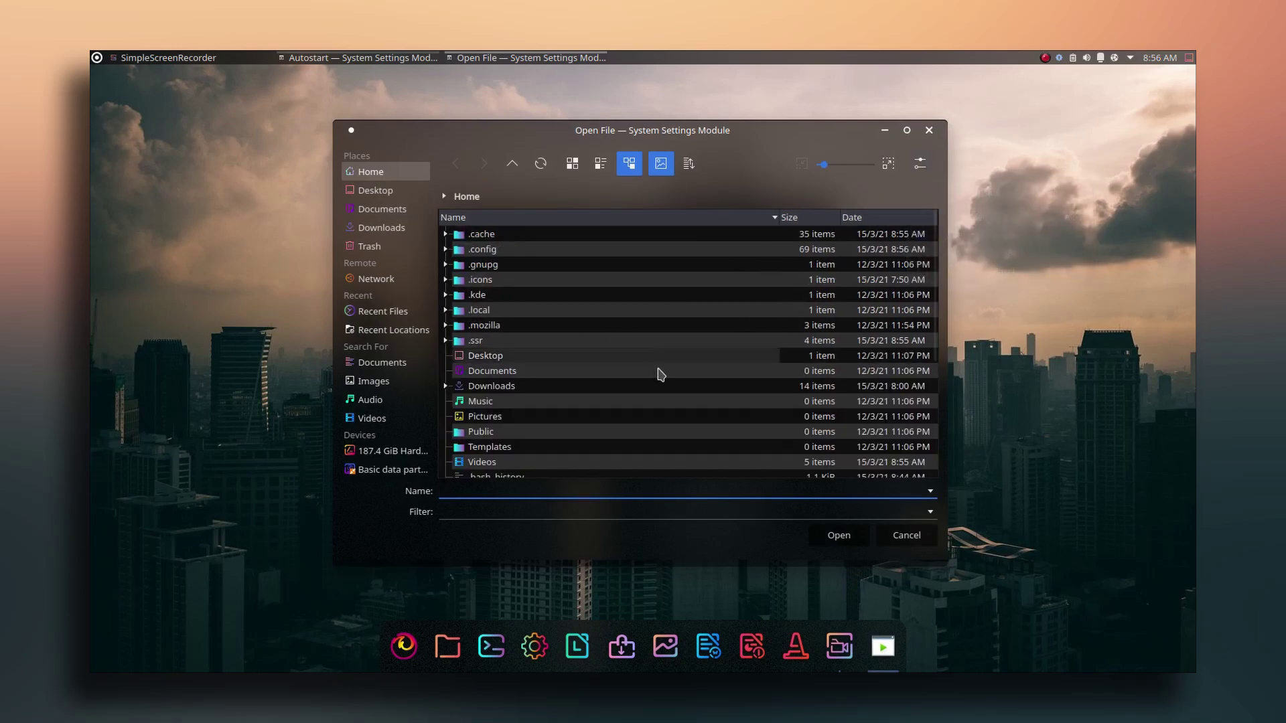
scroll(677, 385, down, 4)
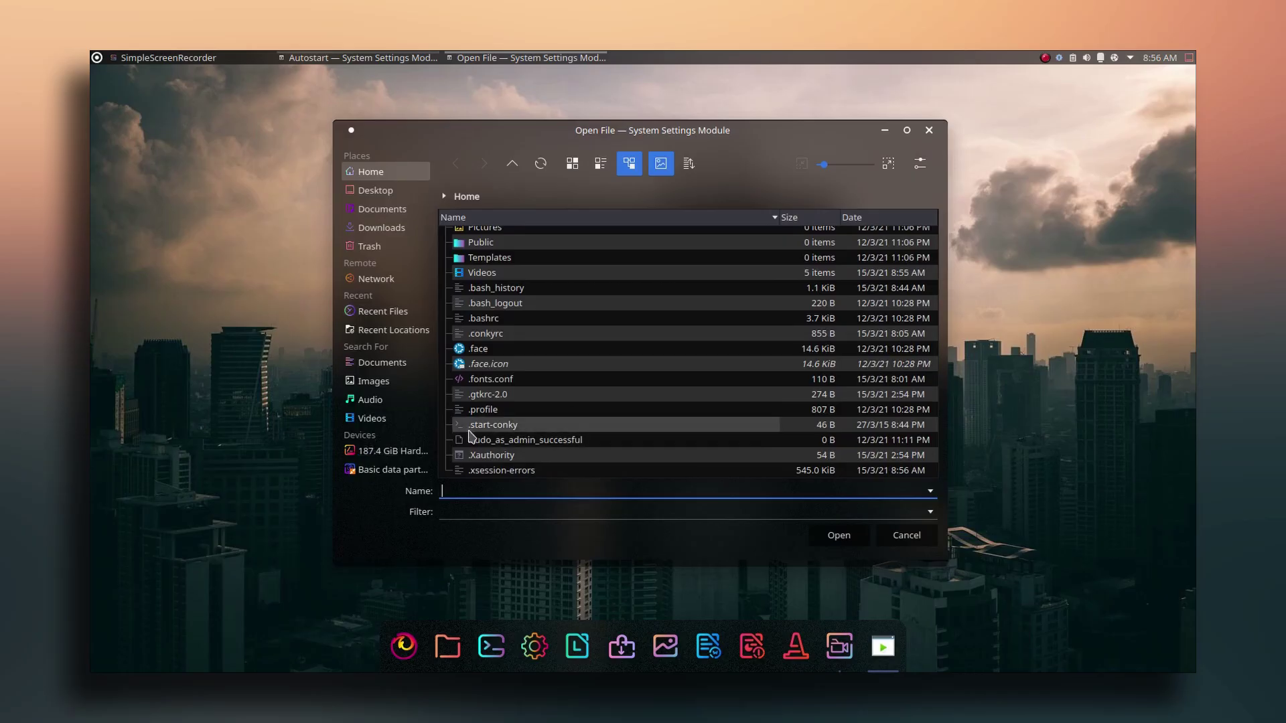
click(496, 426)
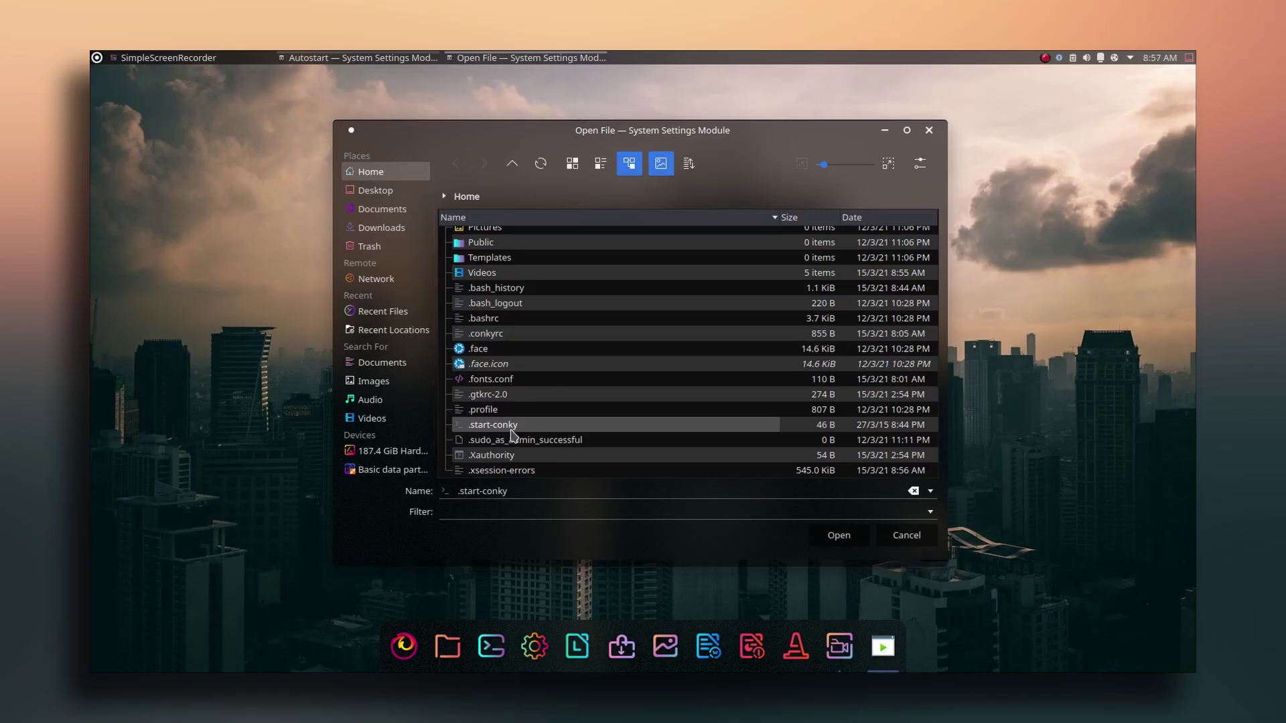
click(833, 535)
click(600, 353)
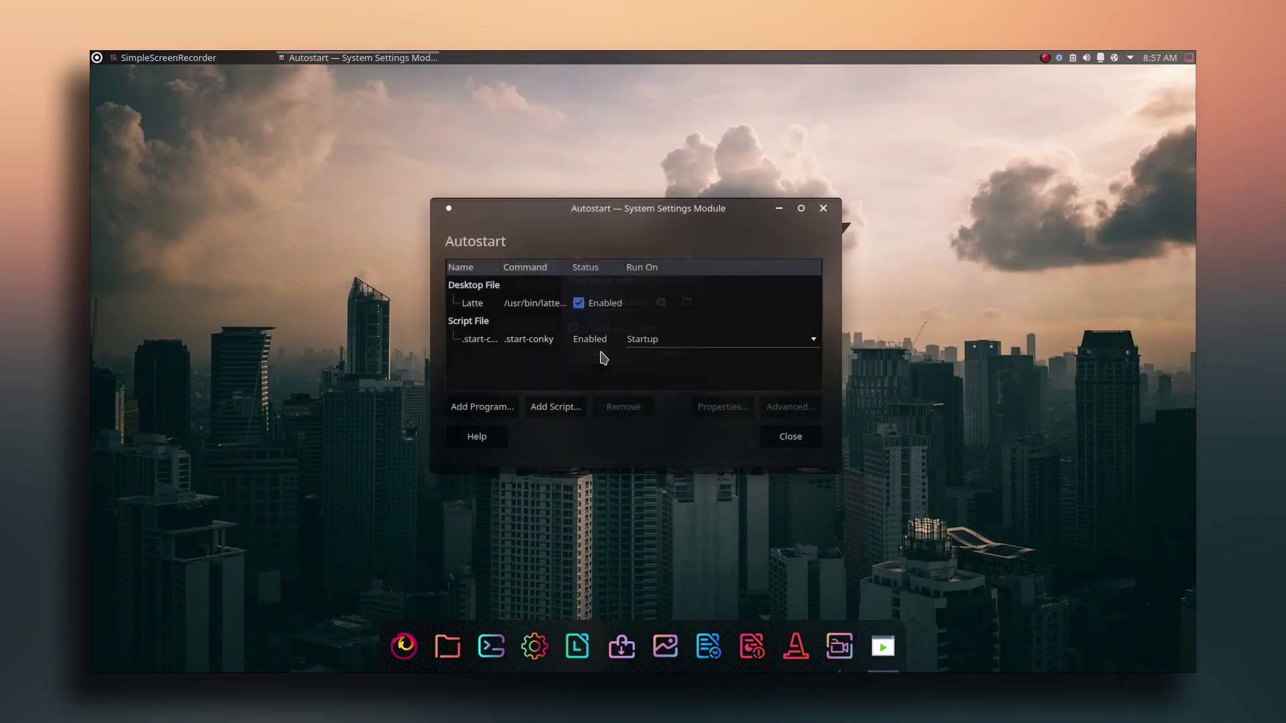
click(726, 342)
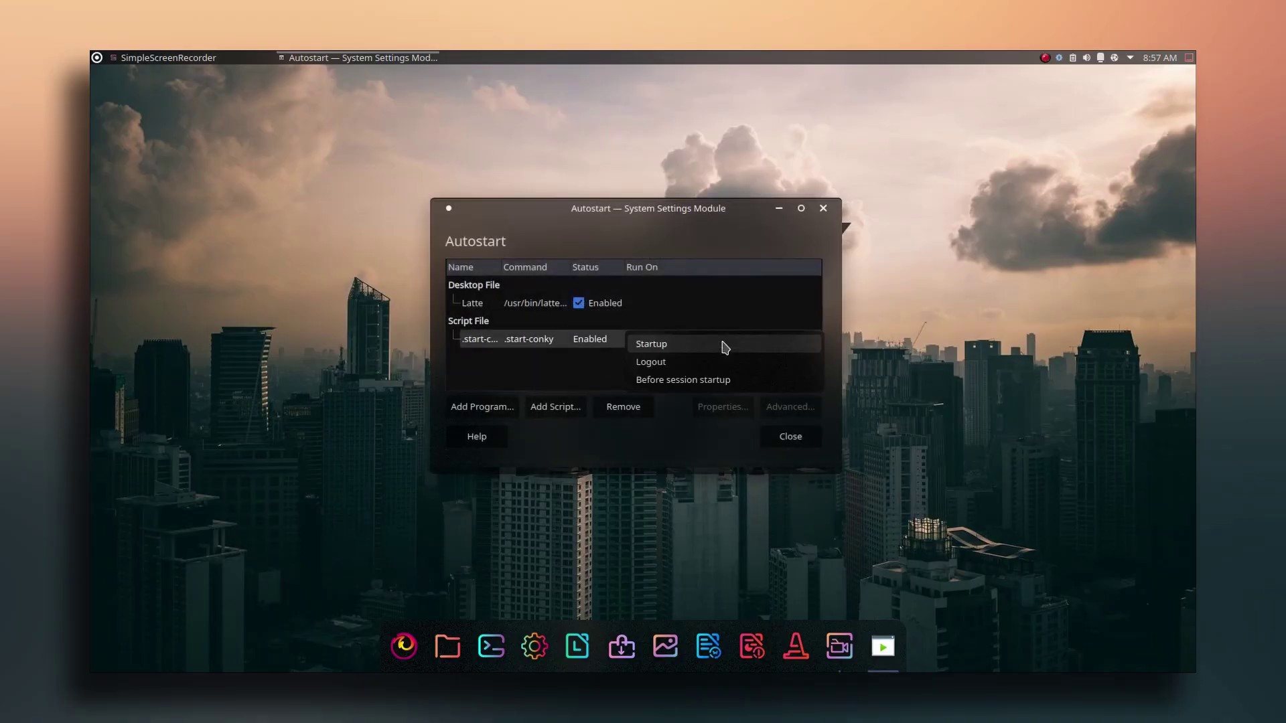
click(652, 363)
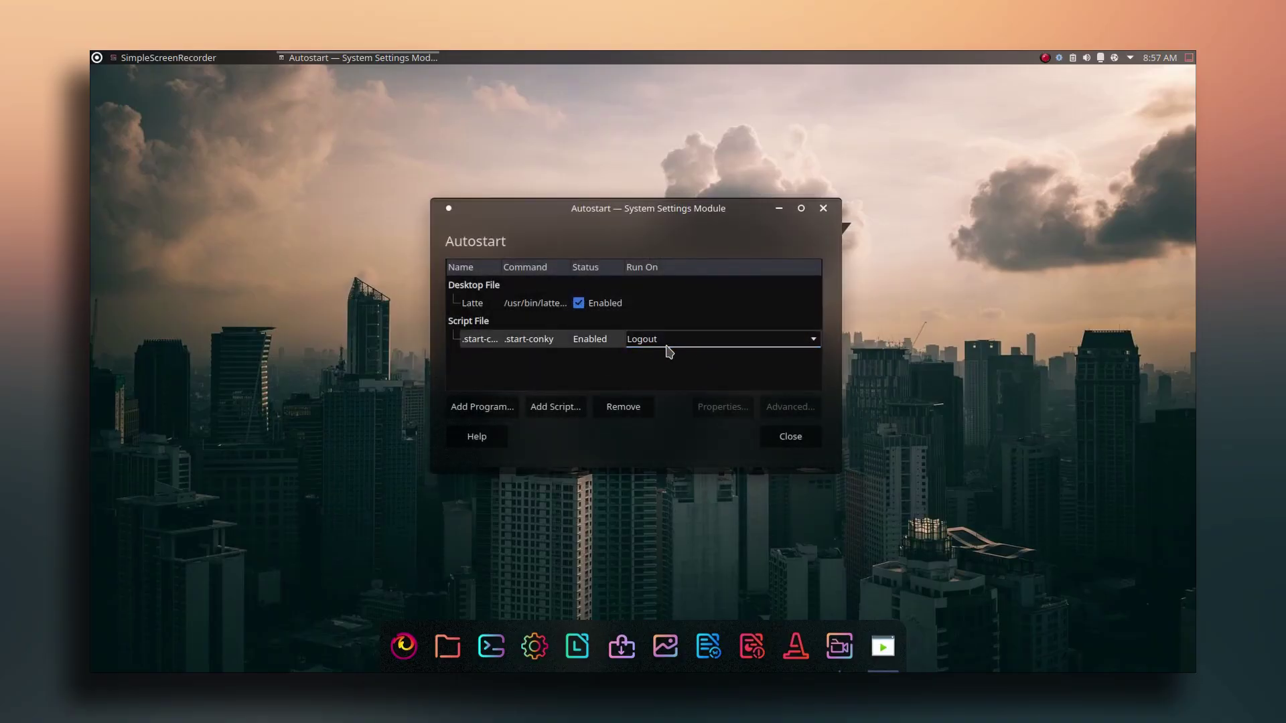